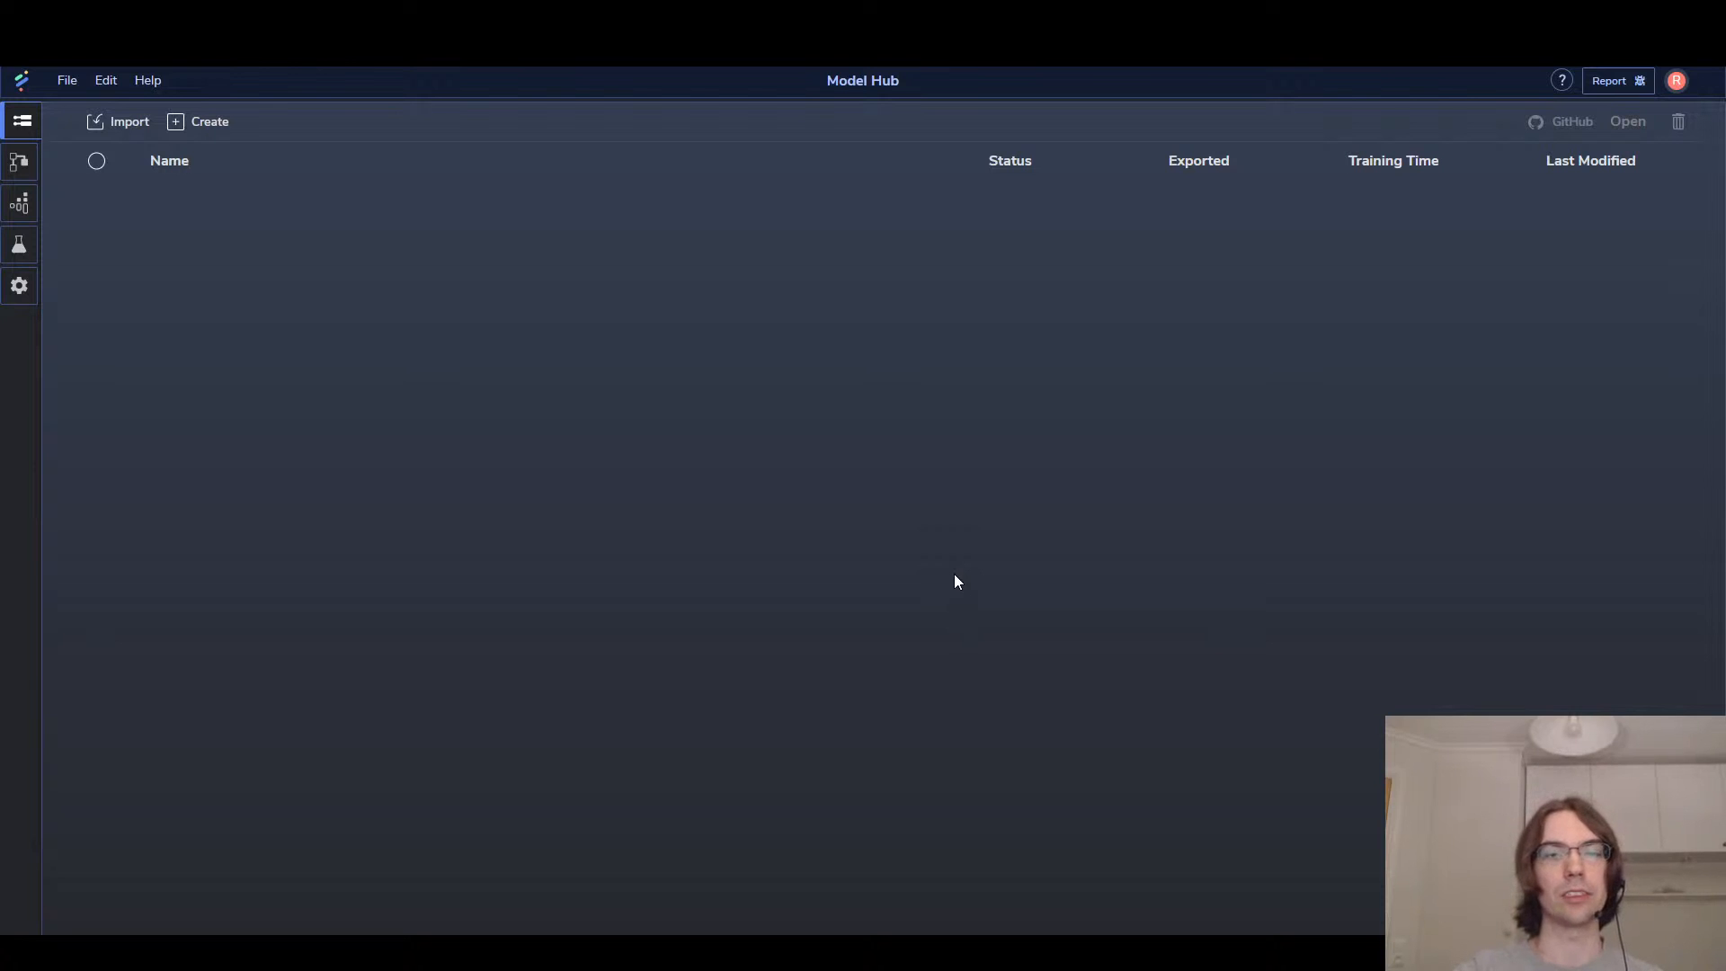
Switch to the web browser and search Google for "kaggle sign language dataset"
key("alt+Tab")
type("kaggle")
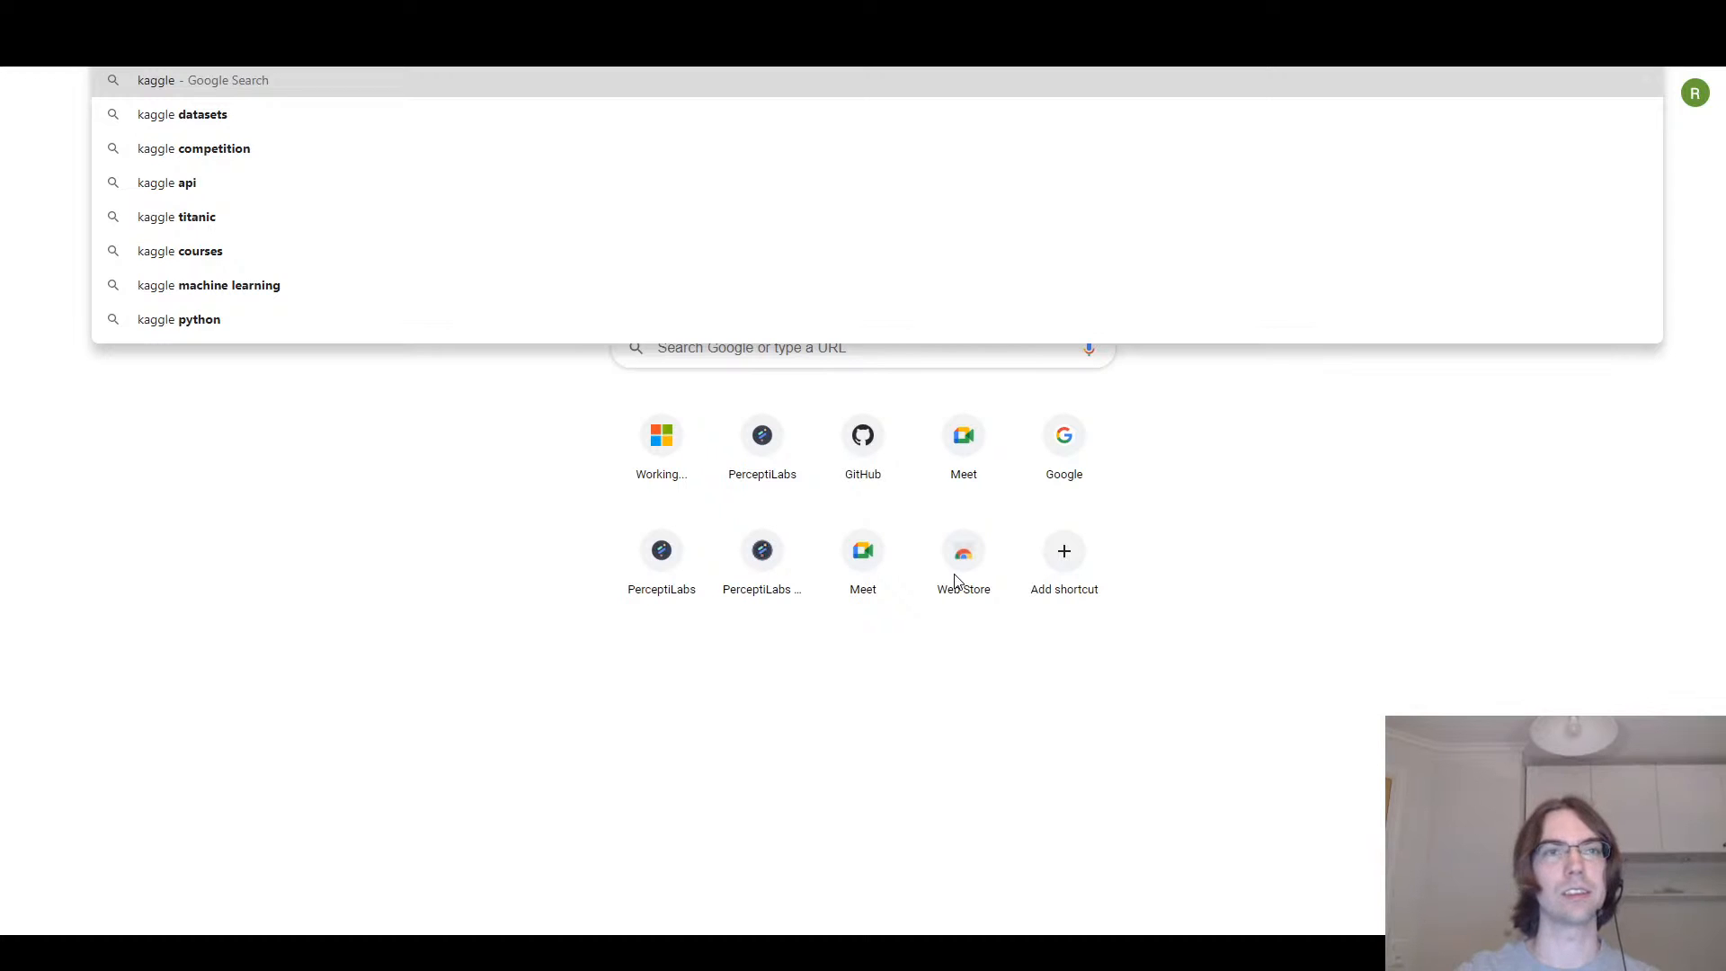
type(" sign in")
key("Down")
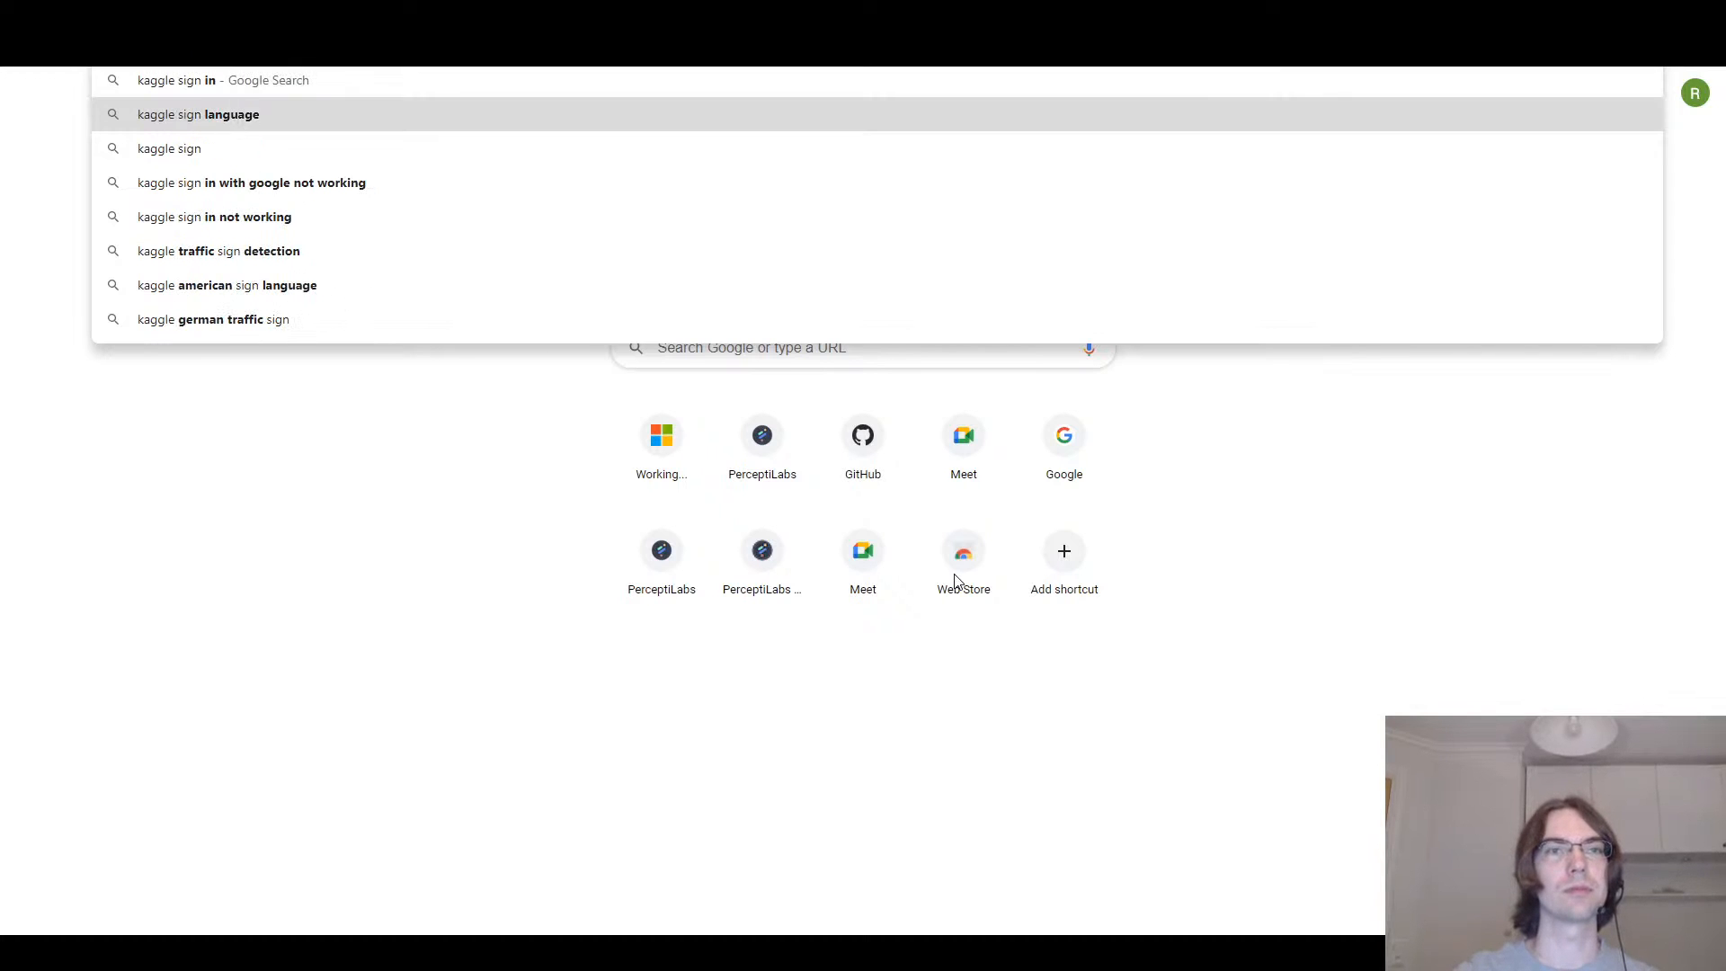
type("mnist")
key("Return")
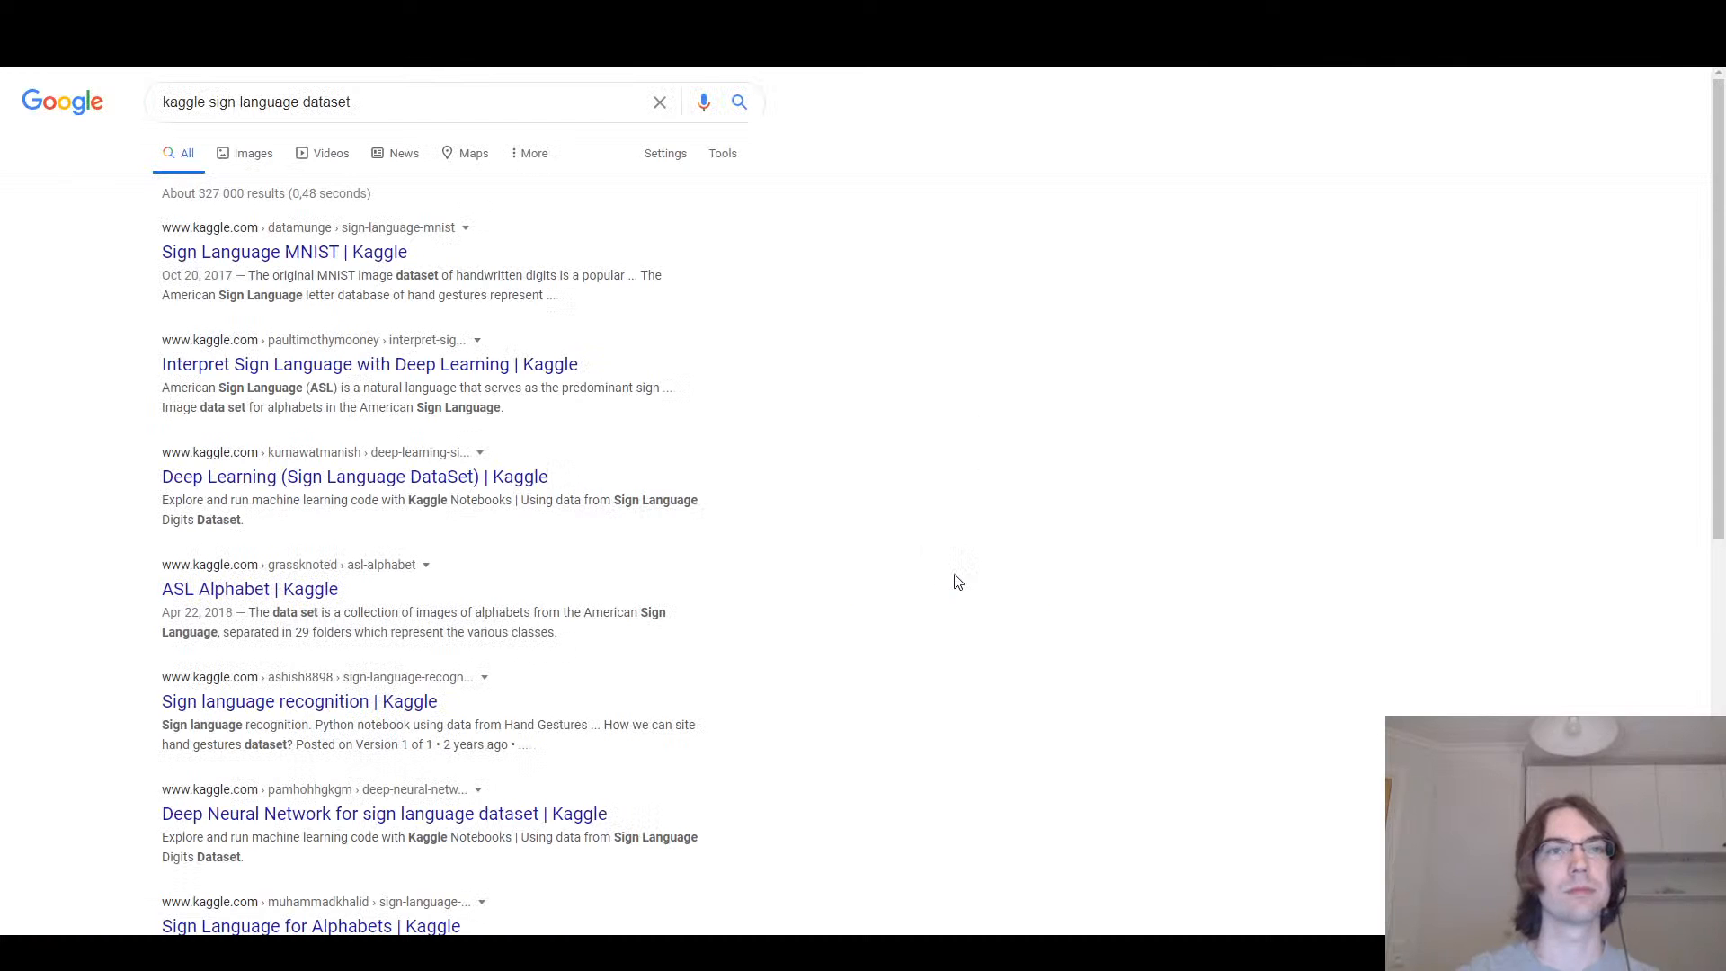
Open the Kaggle notebook "Interpret Sign Language with Deep Learning" and examine its code and sample hand-sign images
left_click(331, 369)
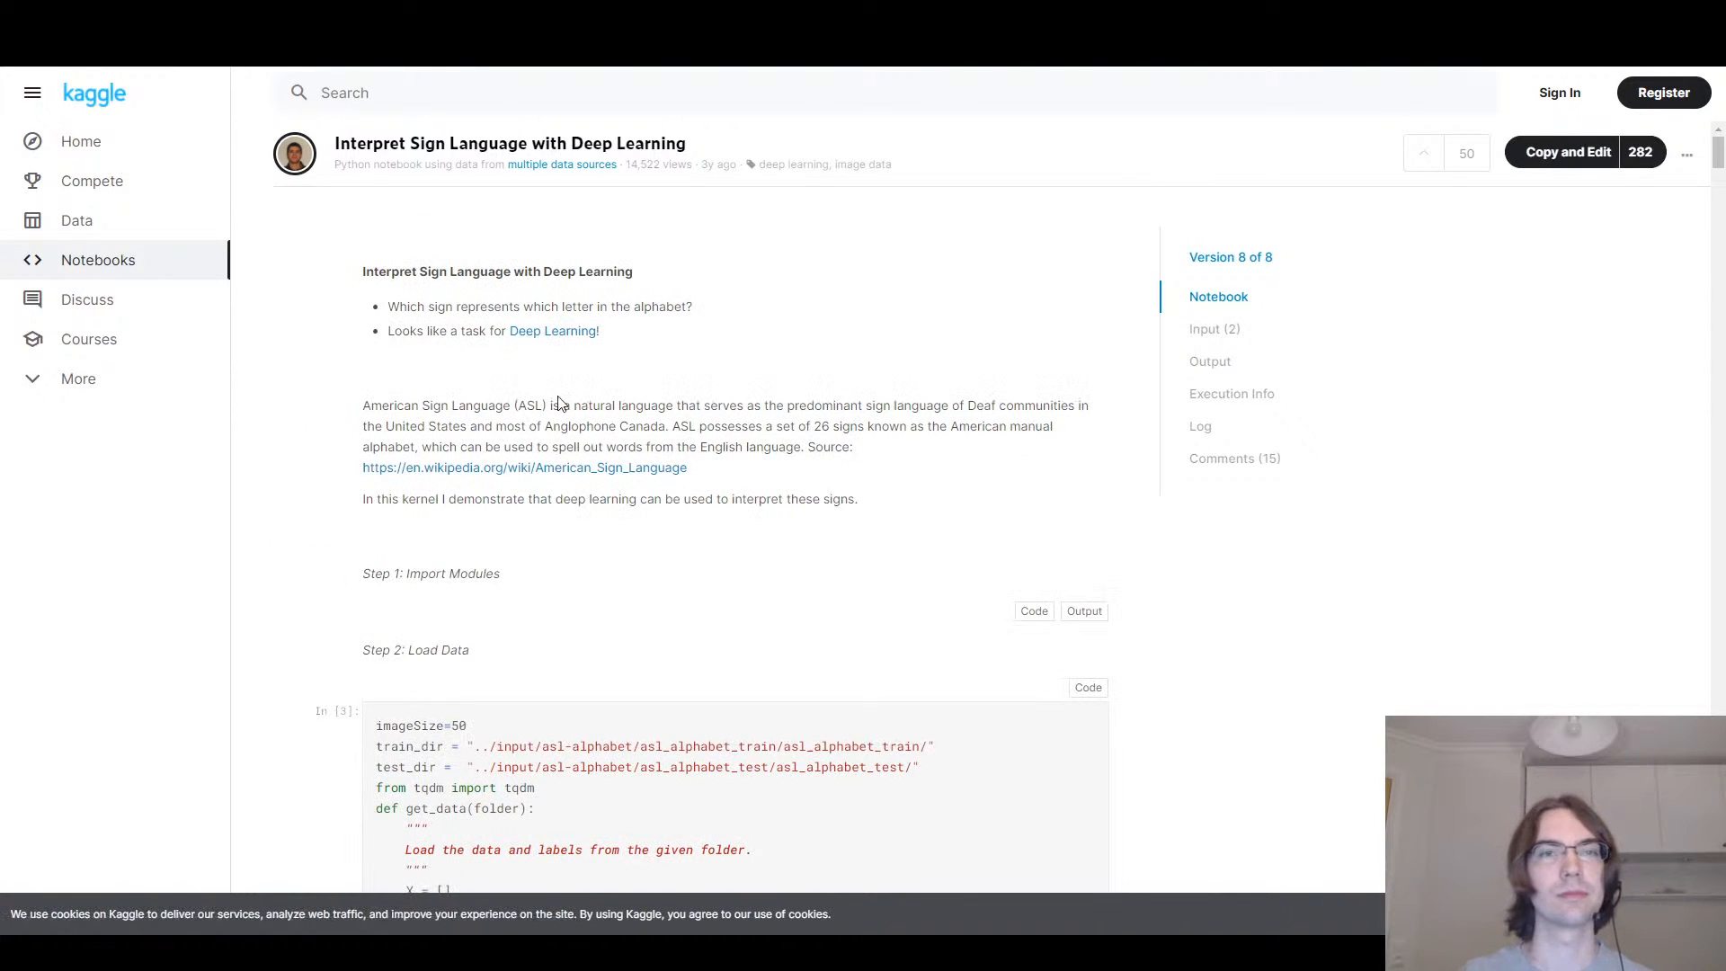
scroll(771, 327, "down", 2)
scroll(1136, 455, "down", 20)
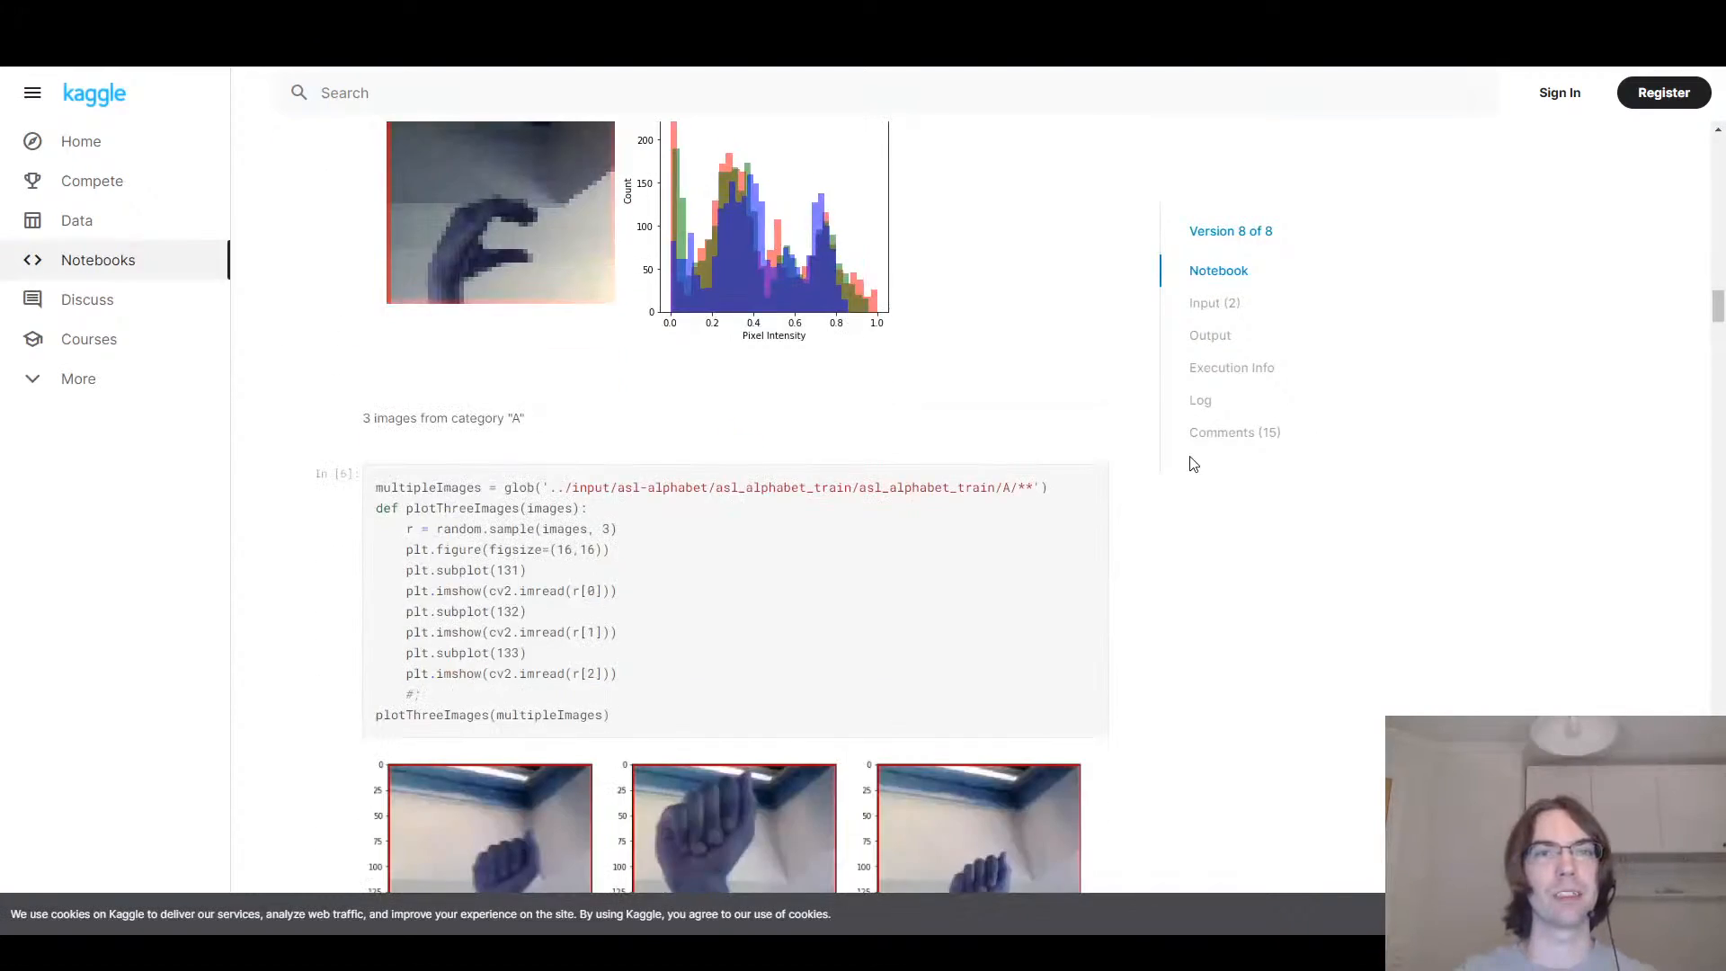
scroll(1186, 472, "down", 8)
key("alt+Left")
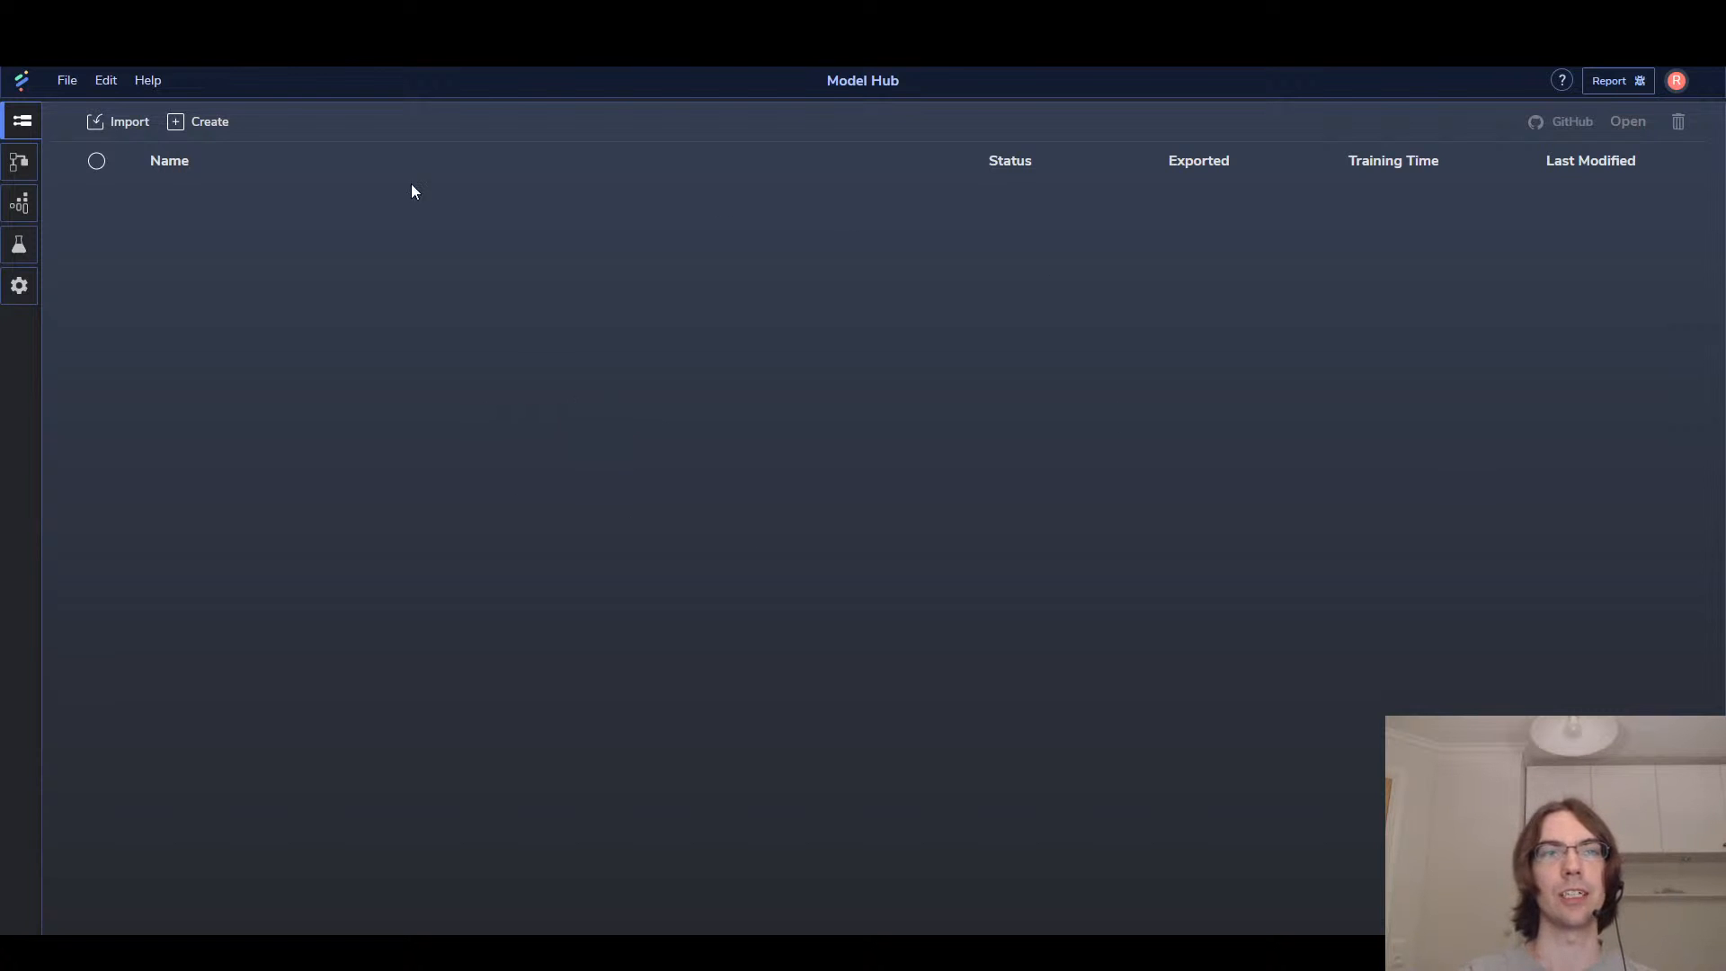
Switch to PerceptiLabs and create a new model named Model 1 from the Empty template
left_click(209, 129)
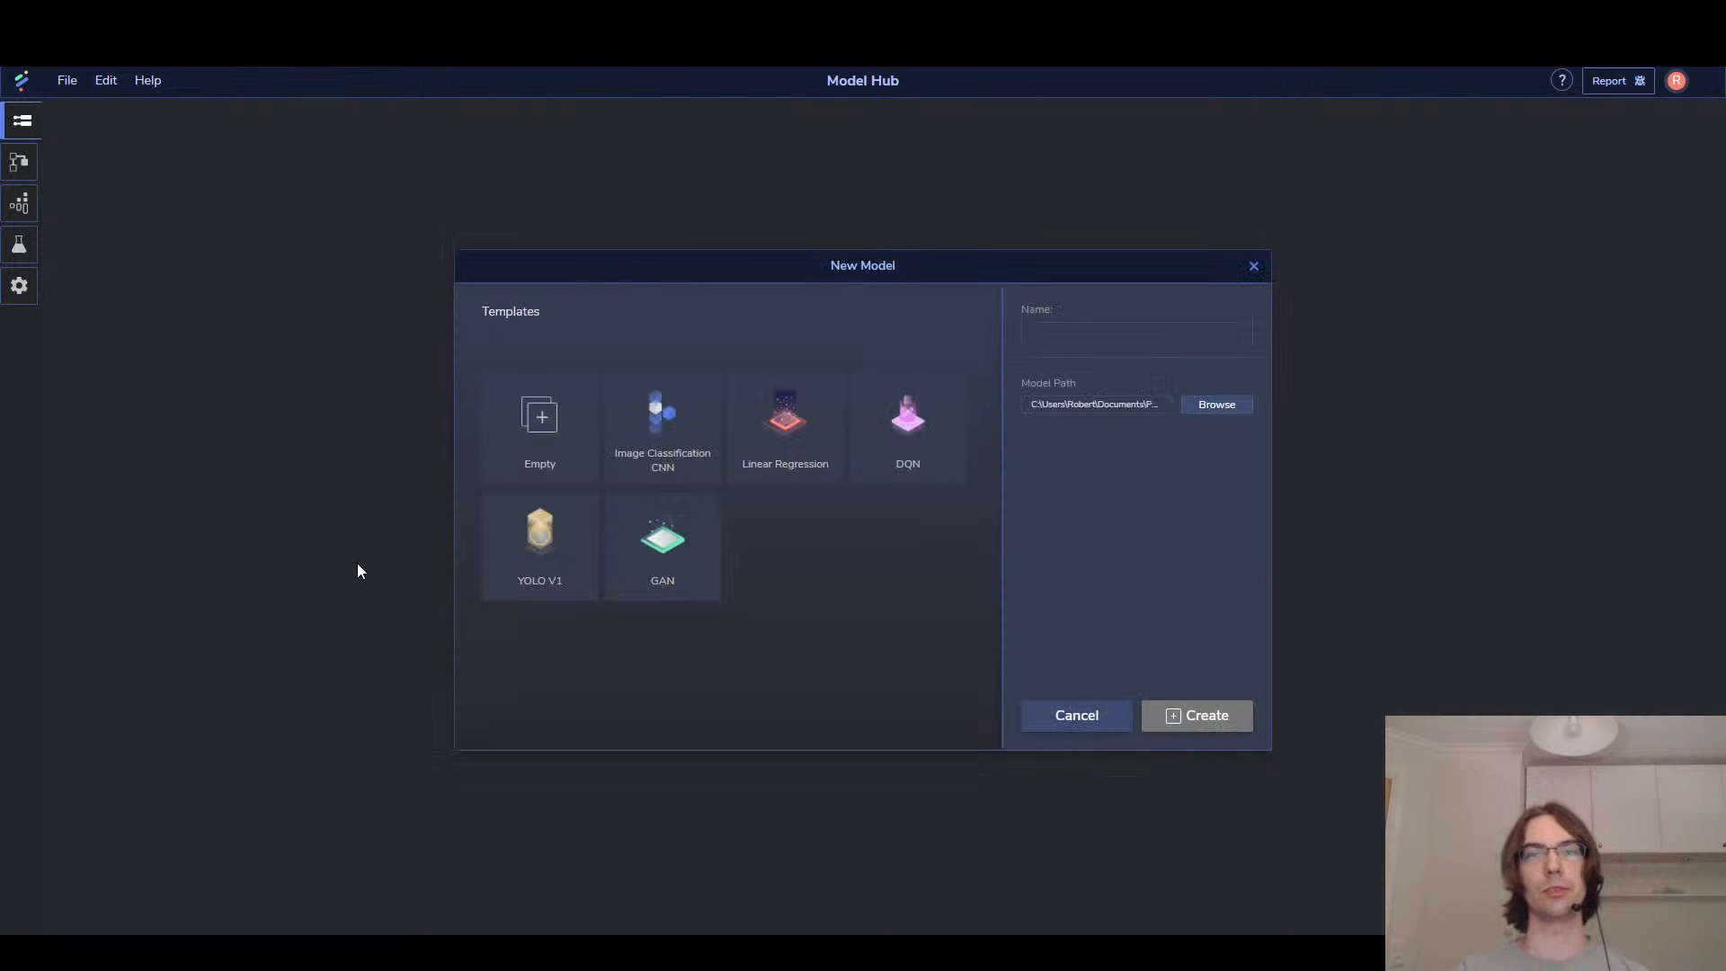
left_click(540, 416)
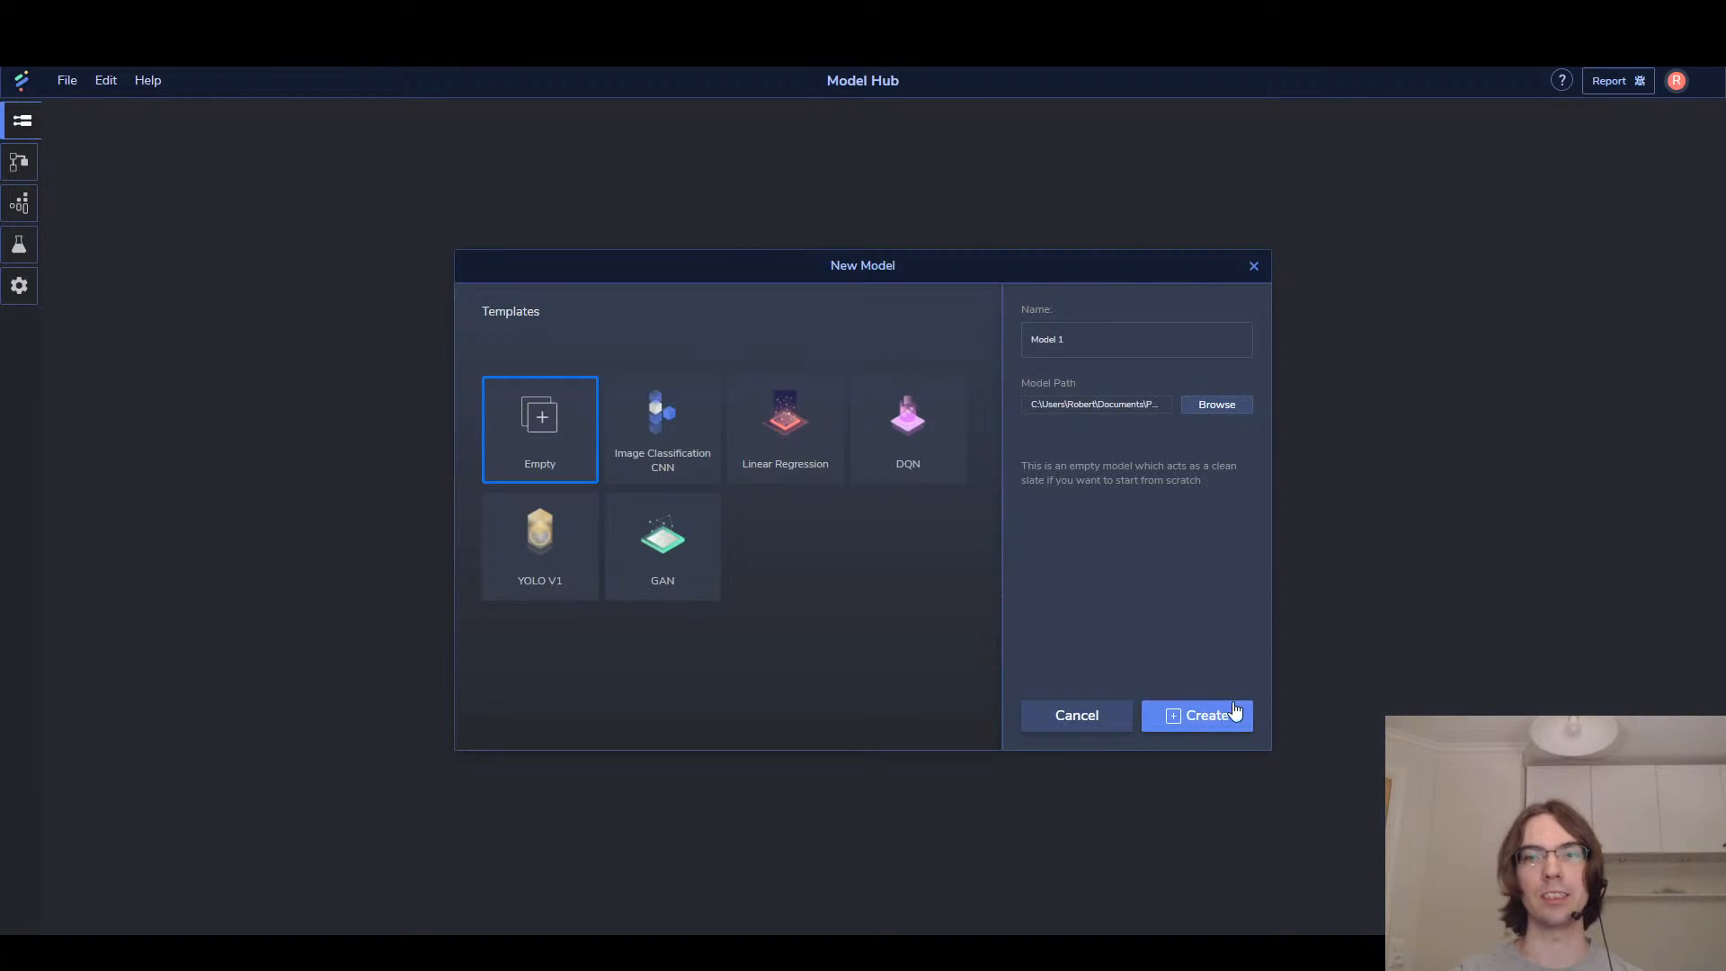
left_click(1215, 715)
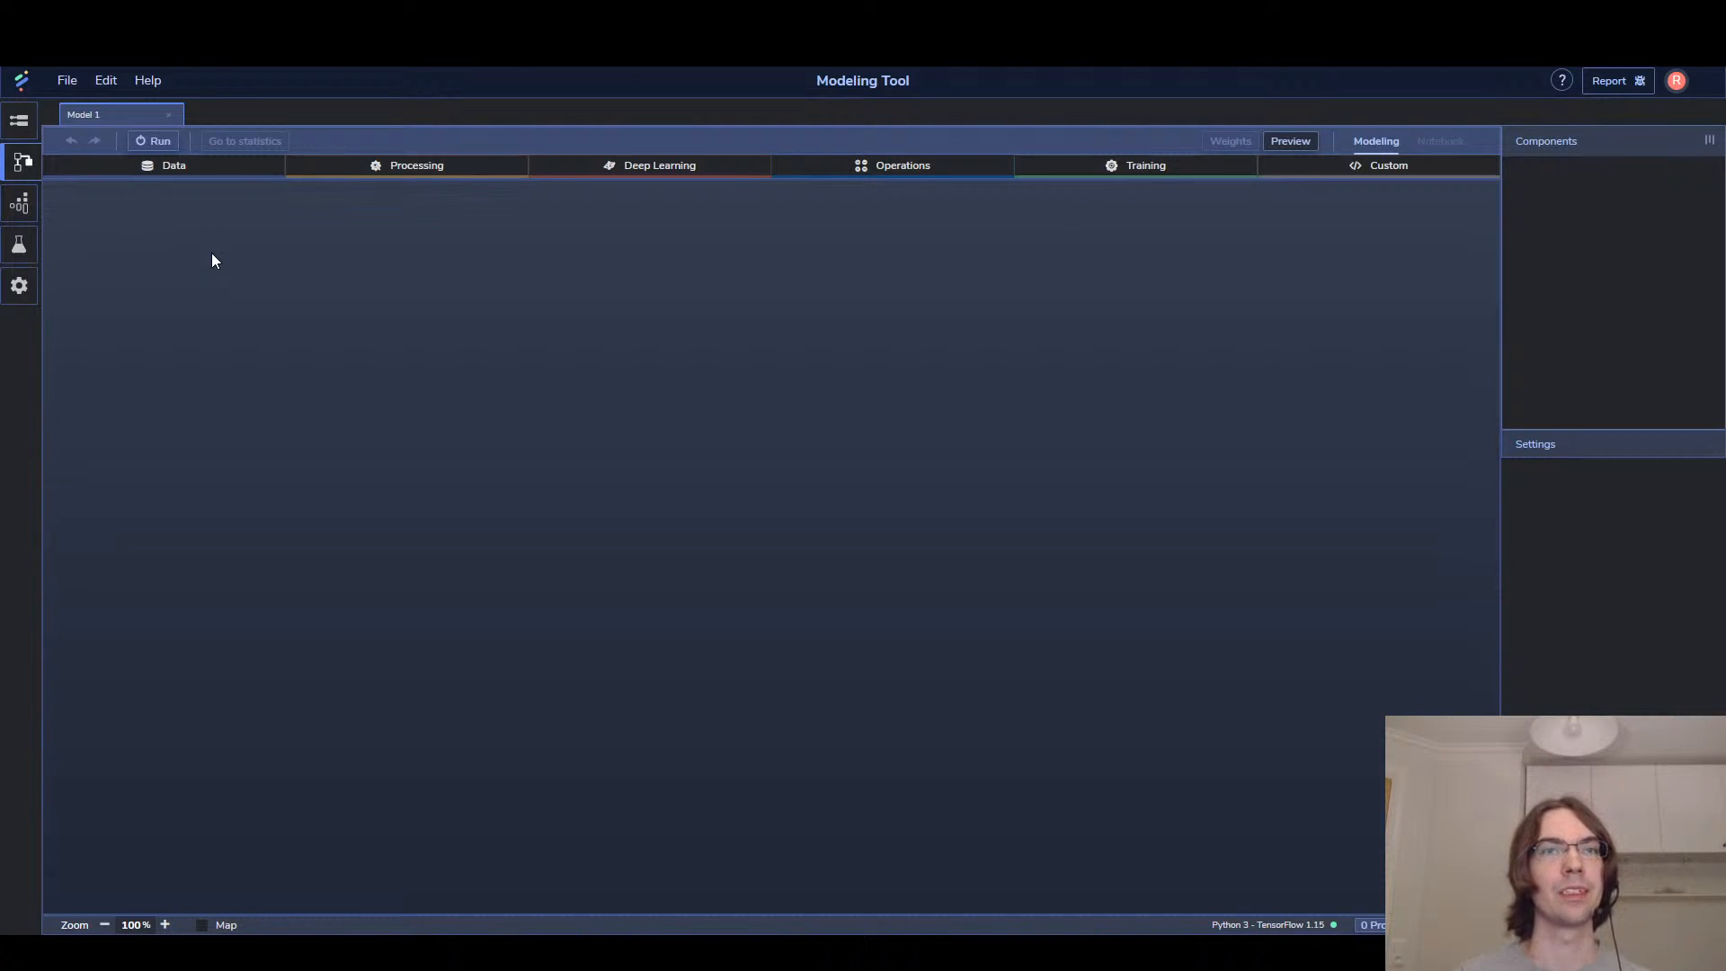
Add a Local data component near the upper-left of the canvas and load X_shuffled.npy from the Handsign folder into it
left_click(176, 164)
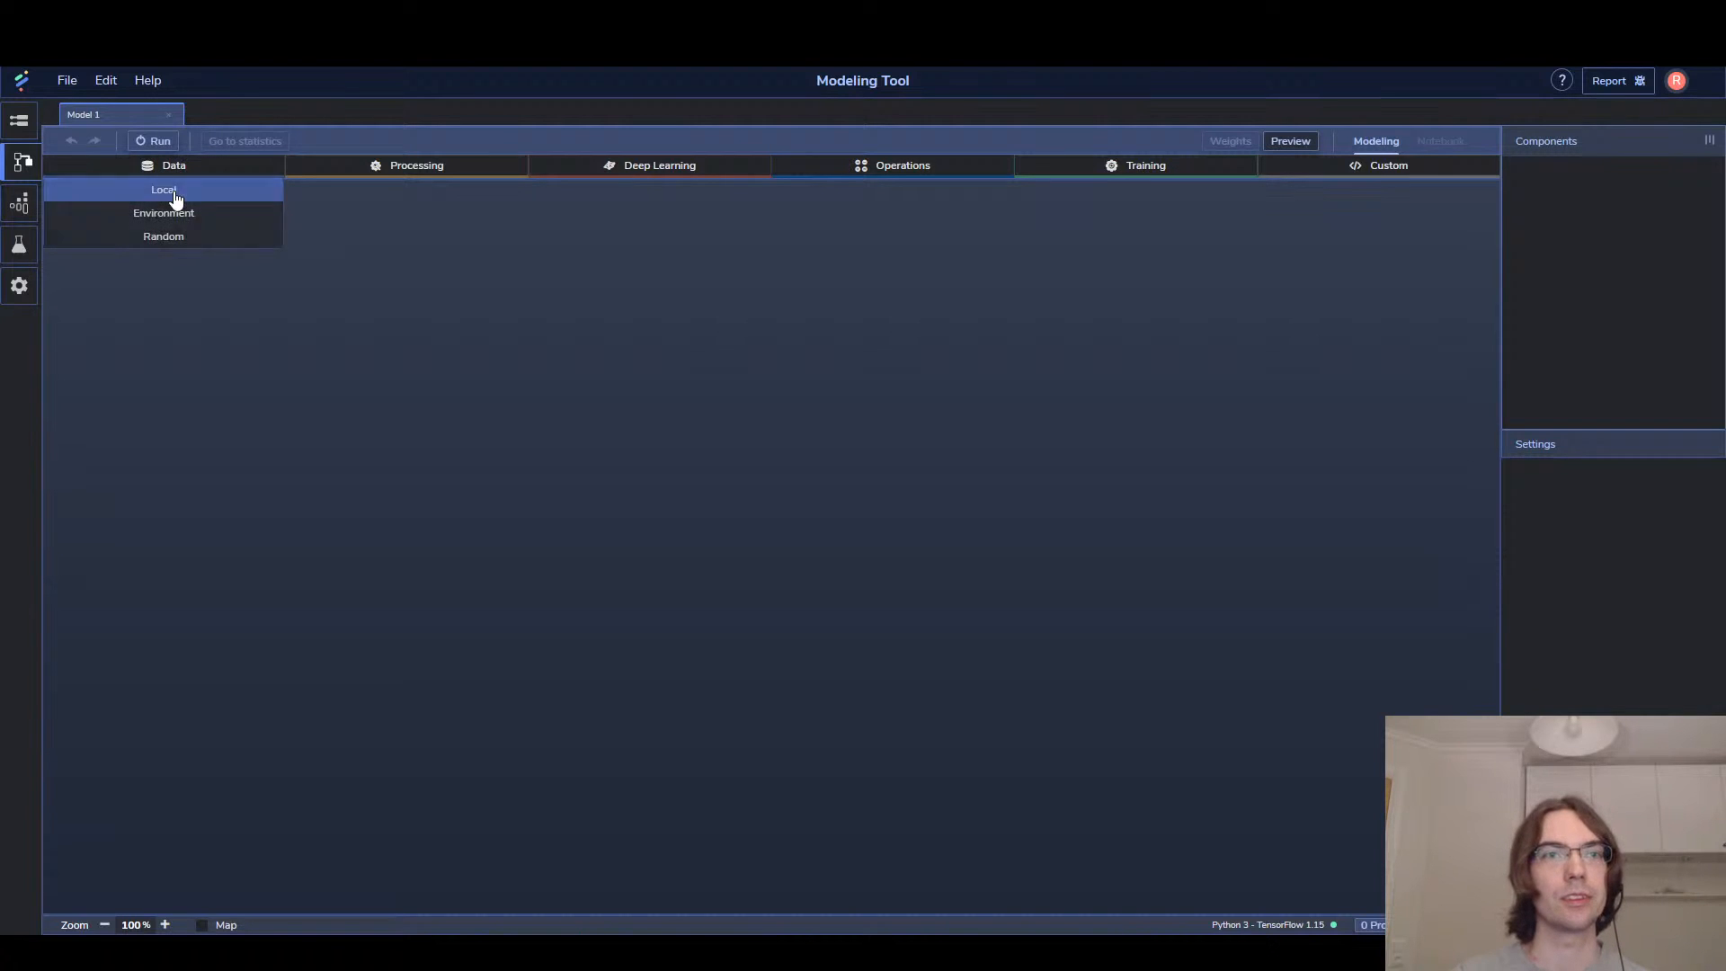
left_click_drag(175, 198, 204, 293)
left_click(1586, 490)
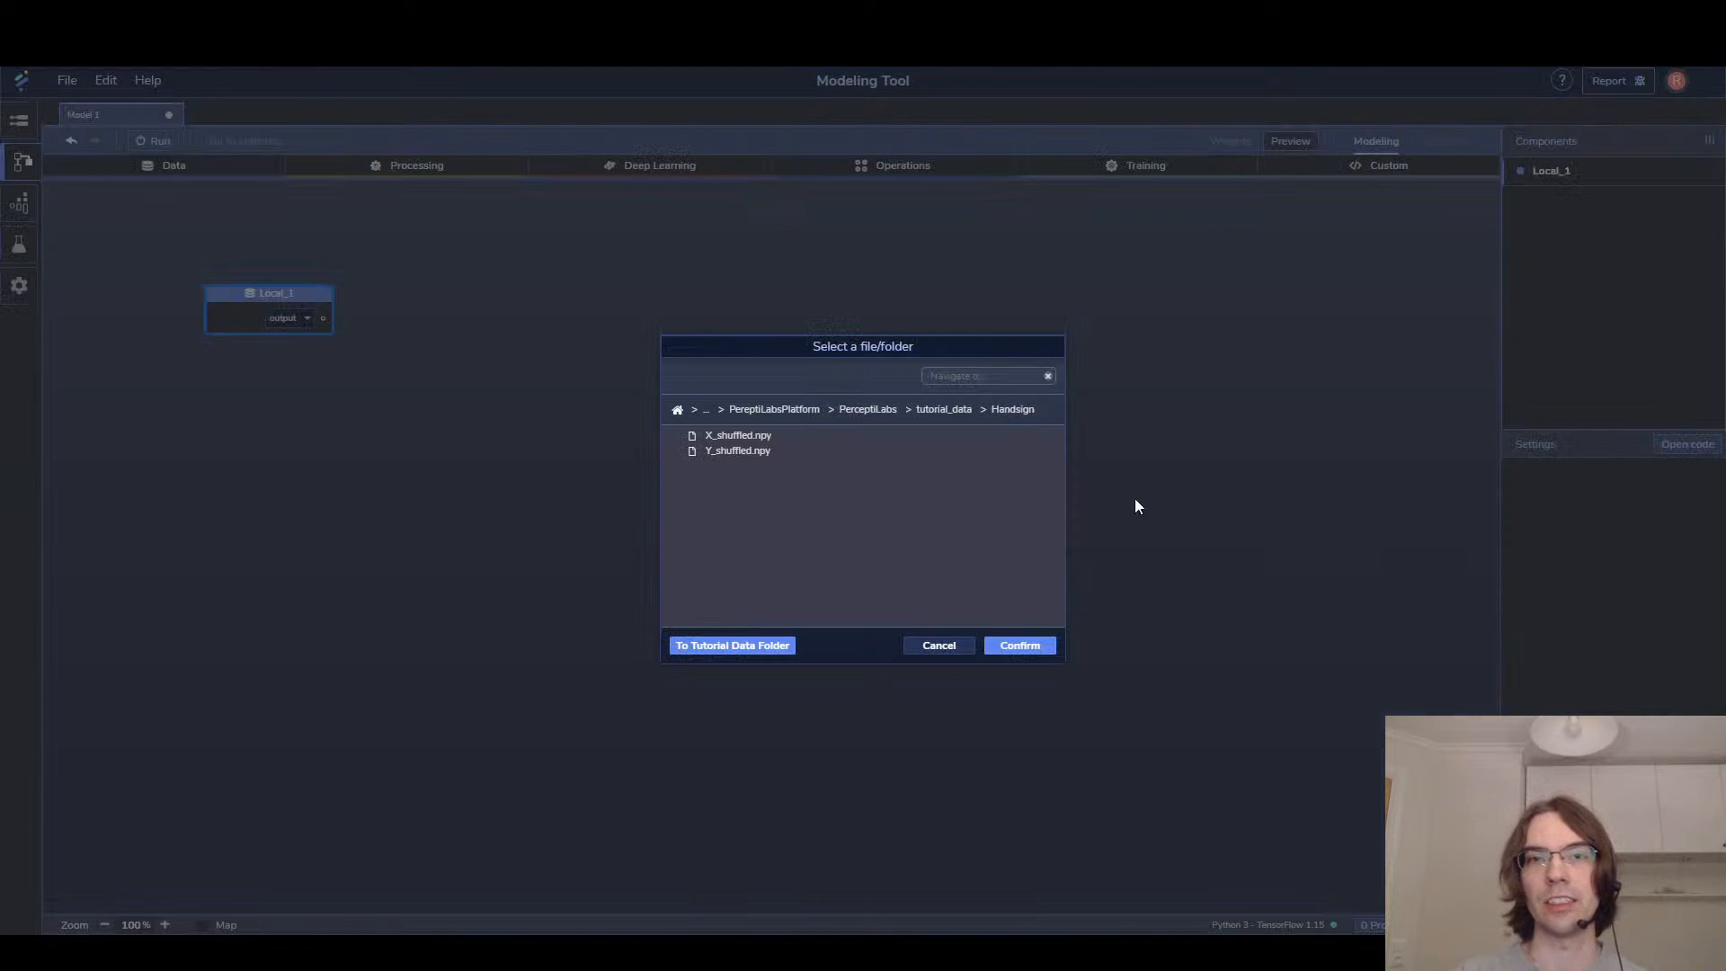
left_click(802, 435)
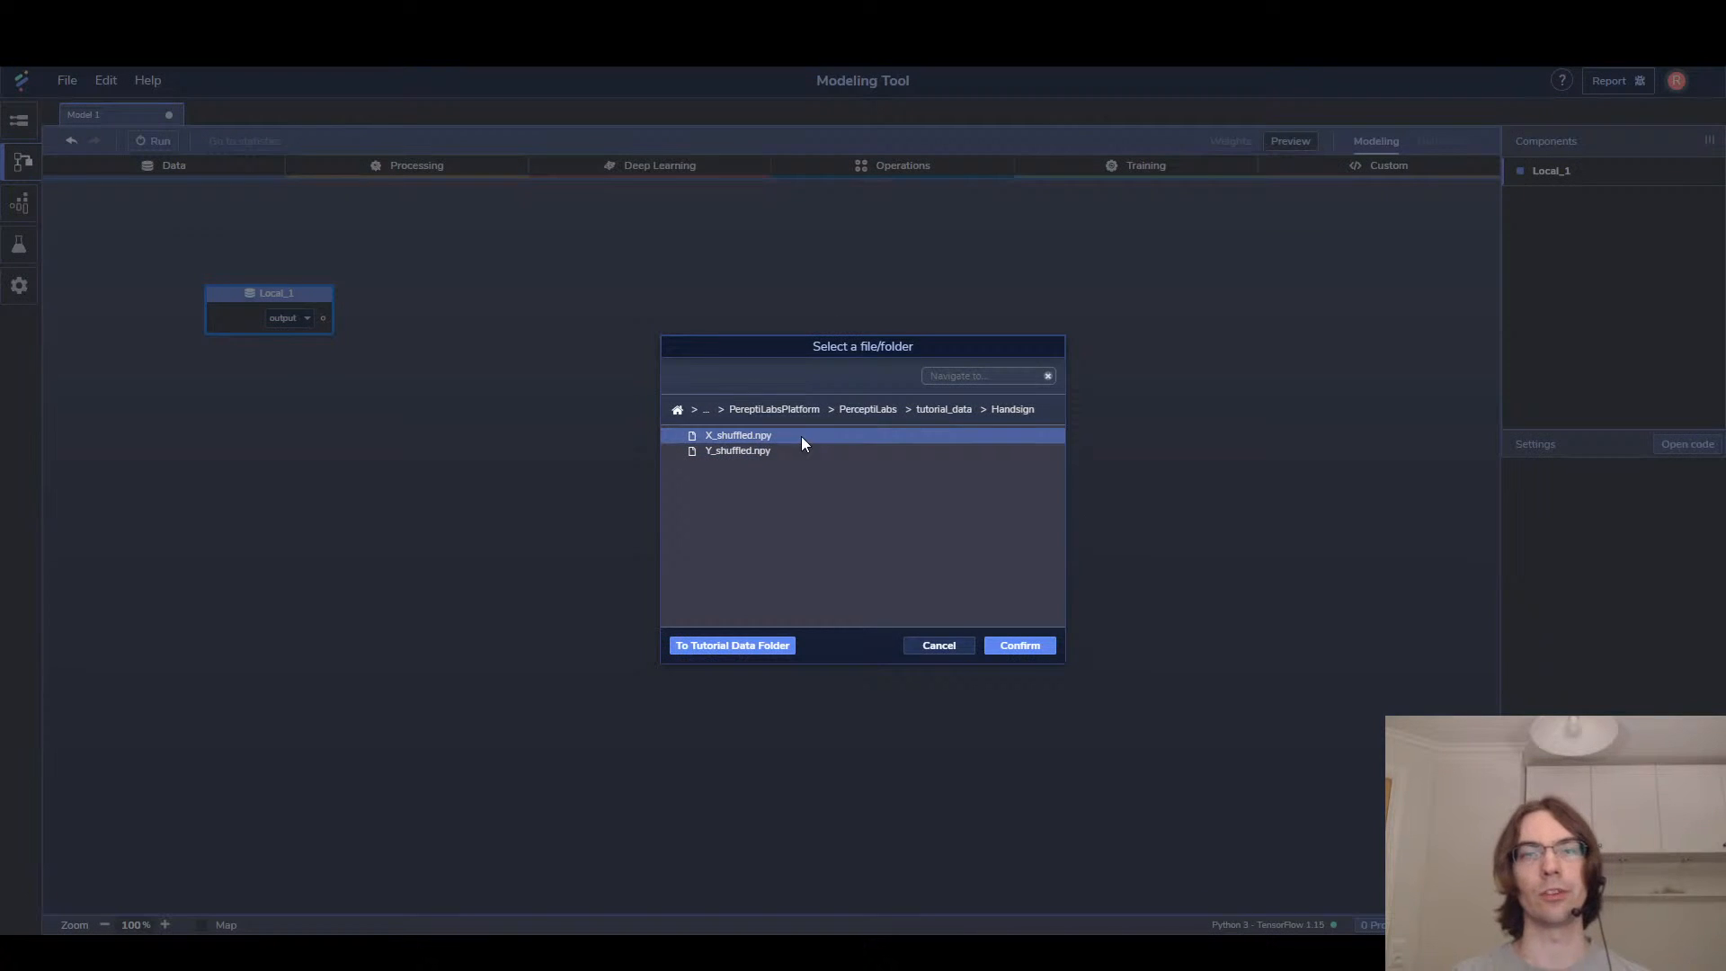
left_click(1031, 656)
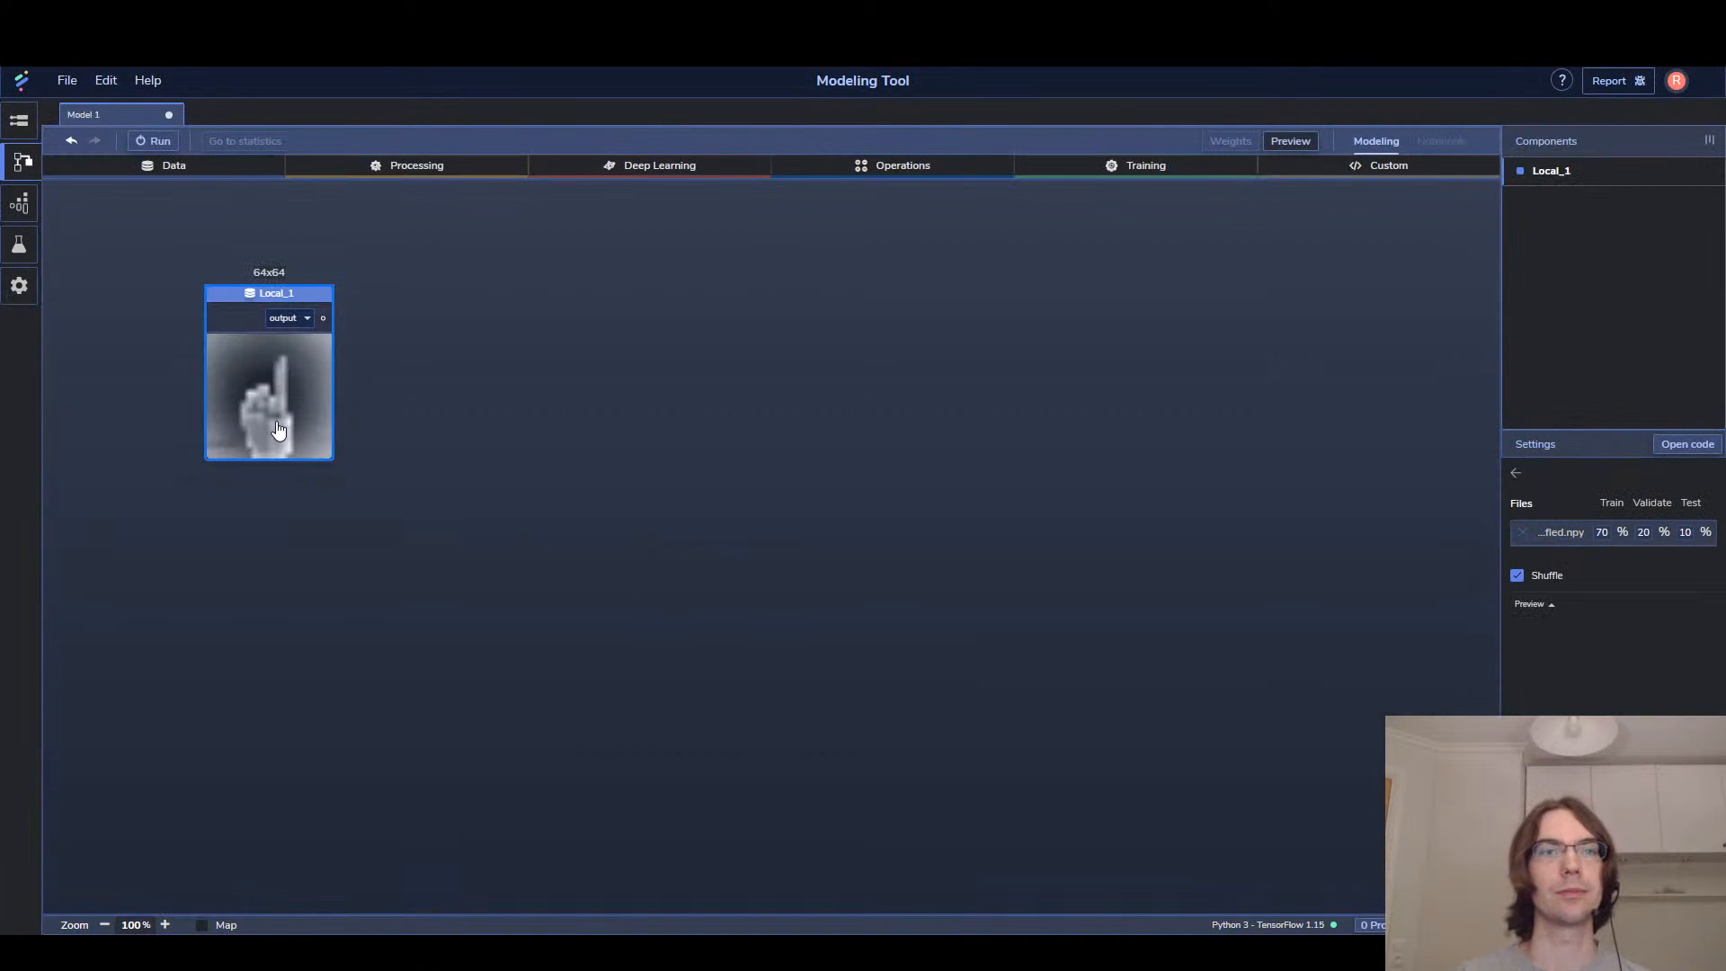
left_click_drag(299, 360, 281, 330)
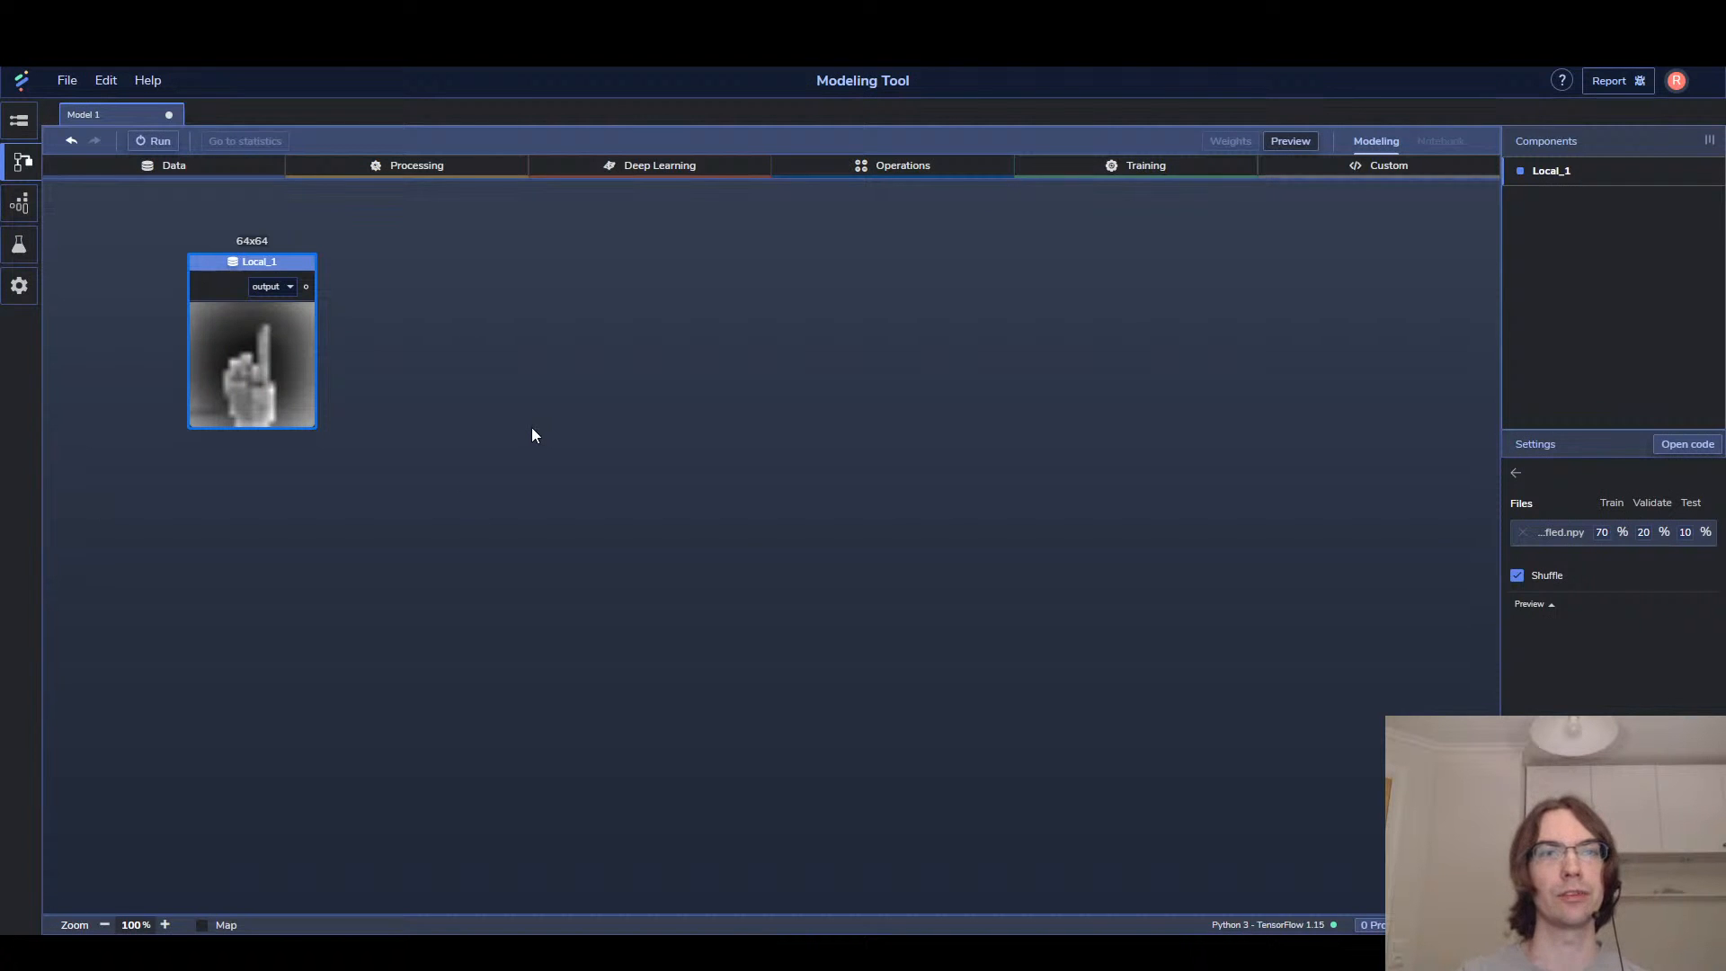
Add a second Local data component below the first, load Y_shuffled.npy into it, and adjust both components' positions
left_click(168, 166)
left_click_drag(159, 187, 225, 521)
left_click(1579, 486)
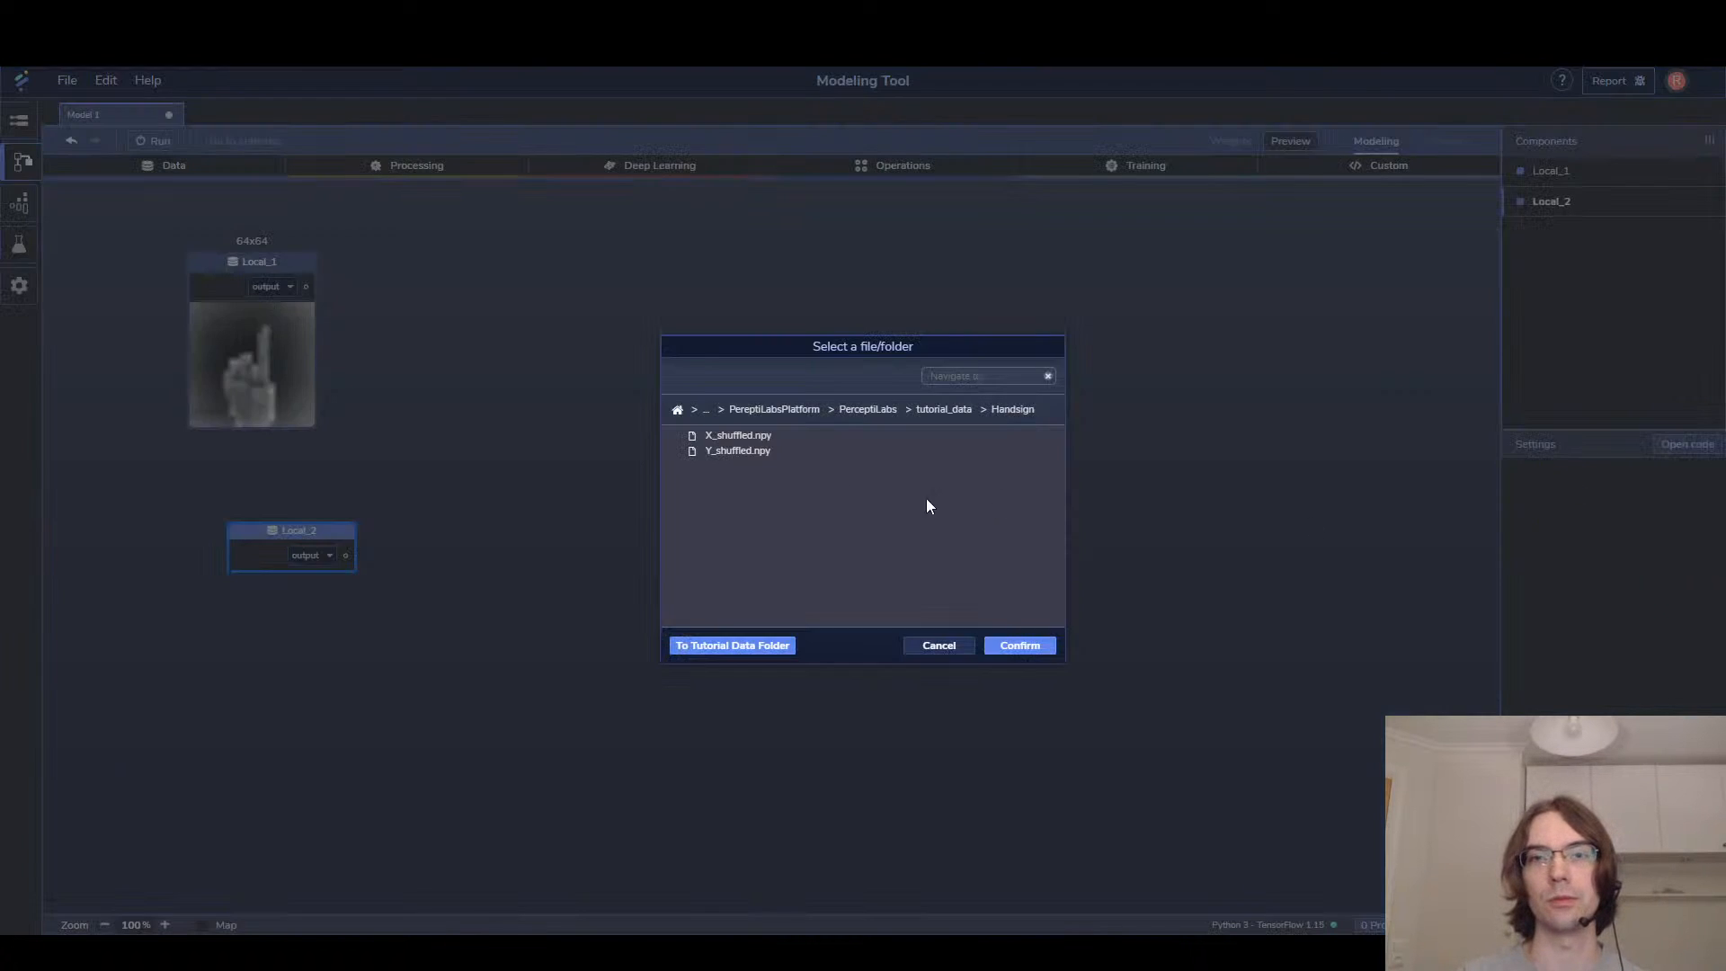
double_click(749, 449)
left_click_drag(282, 646, 239, 645)
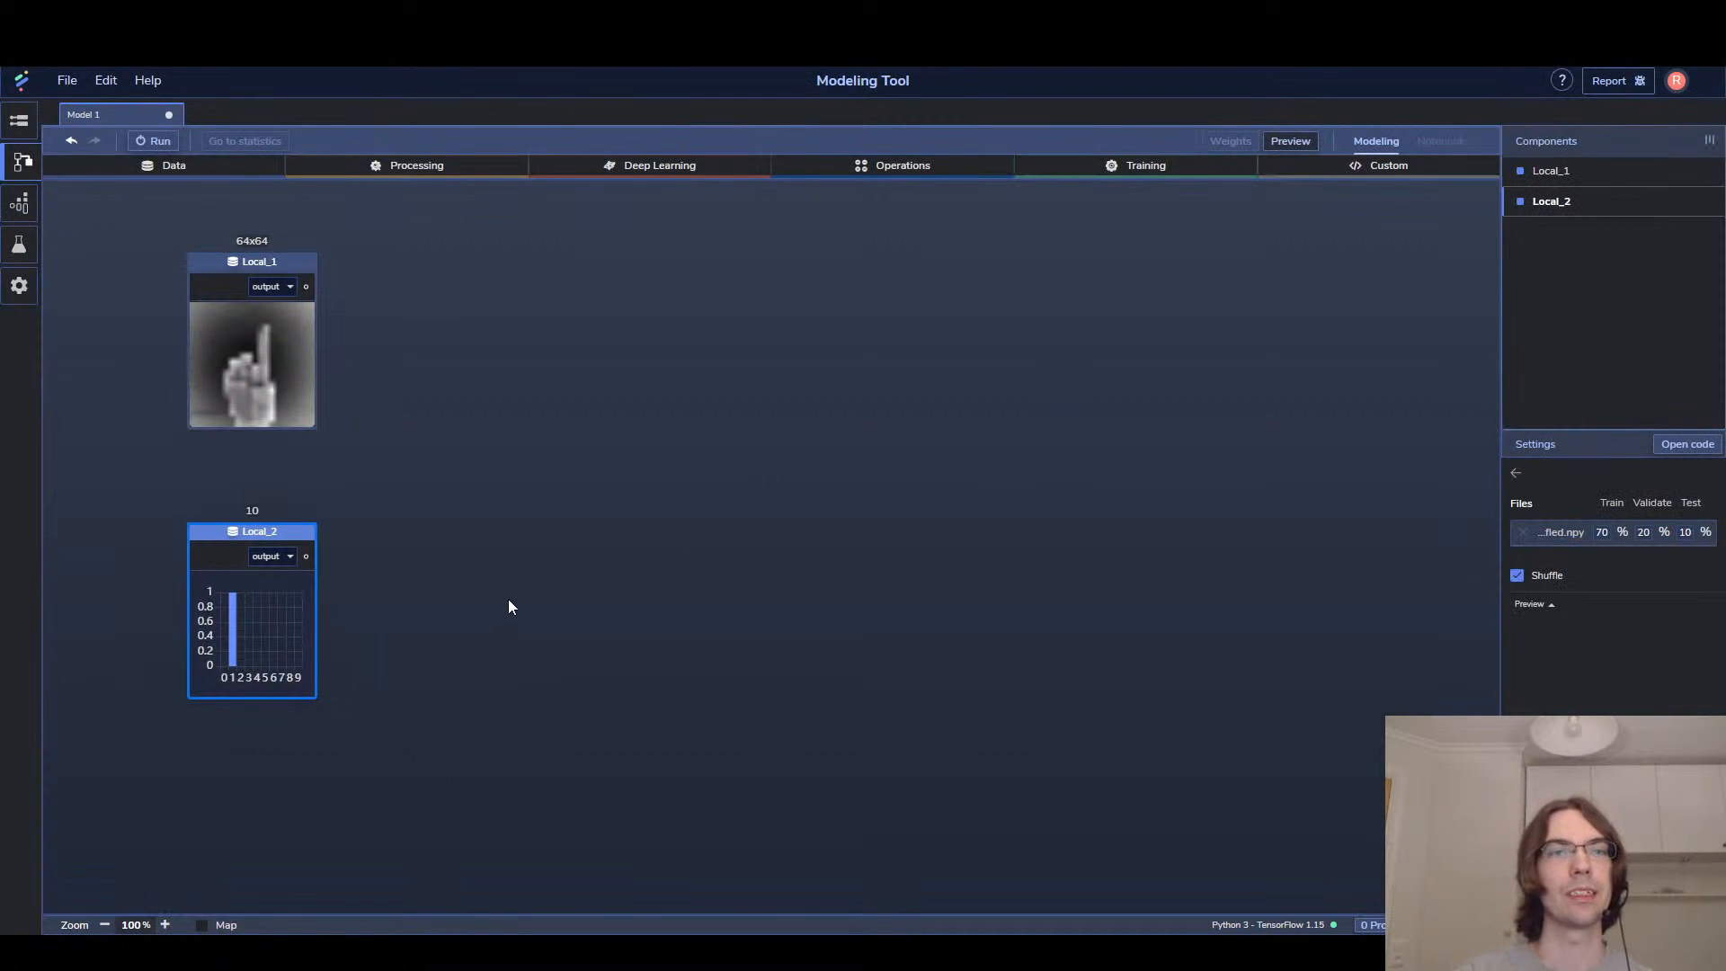
left_click(267, 386)
left_click_drag(267, 389, 285, 389)
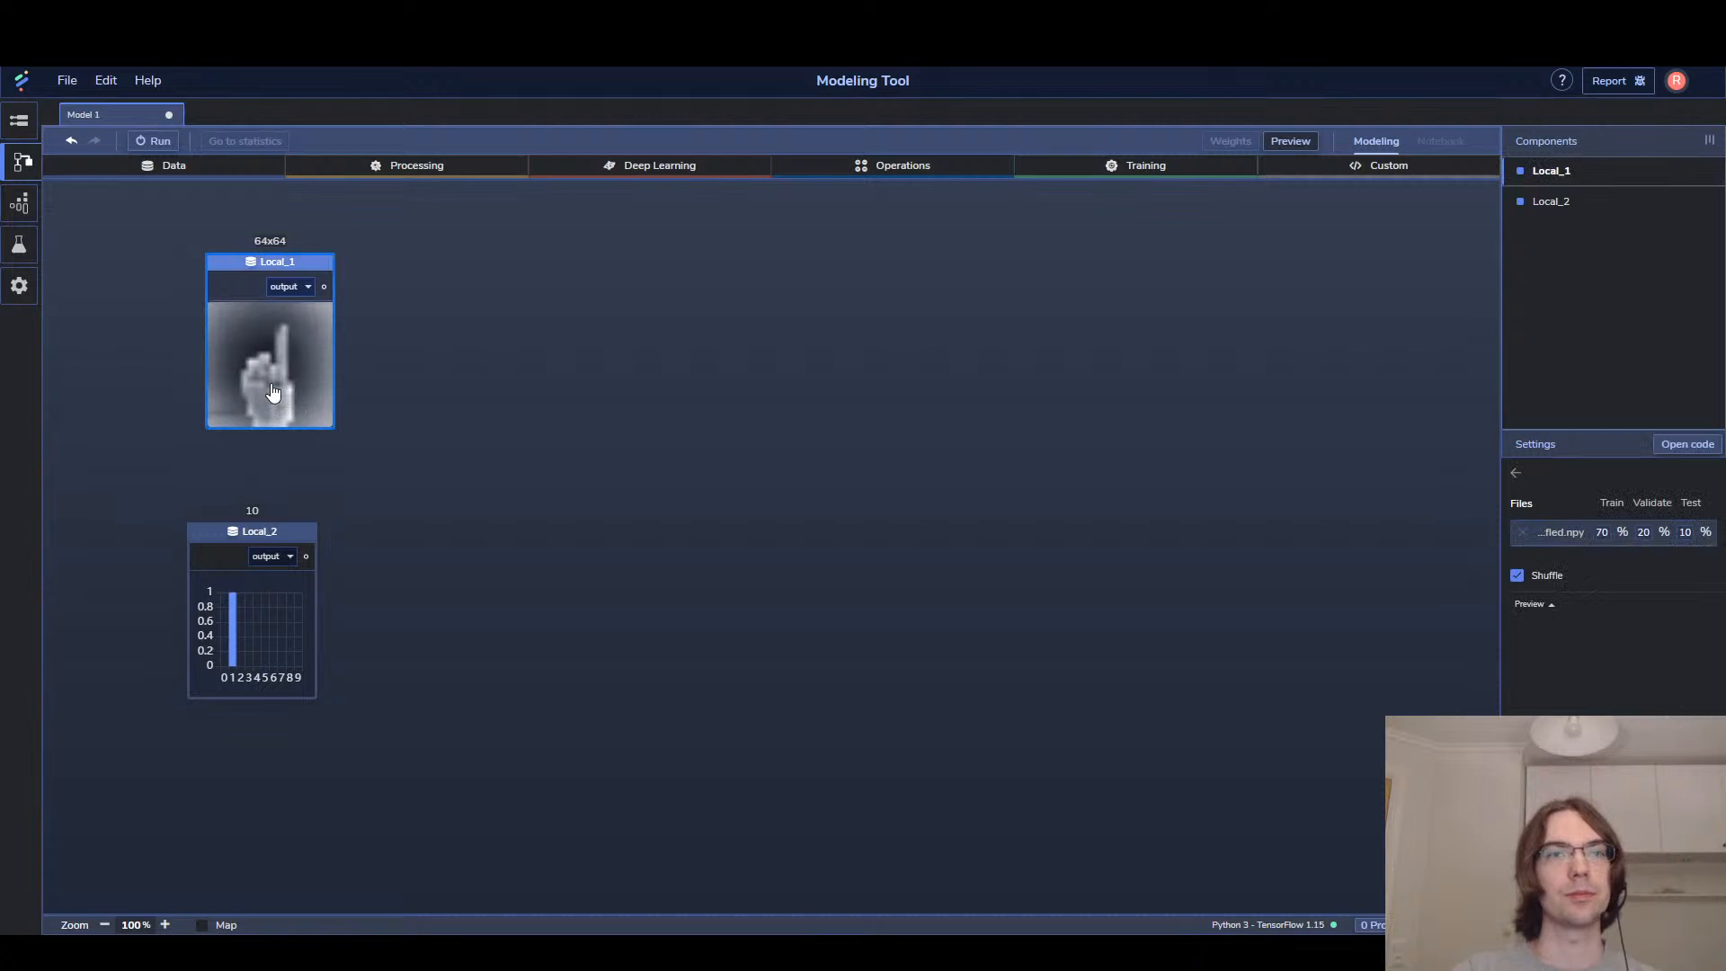
left_click(439, 433)
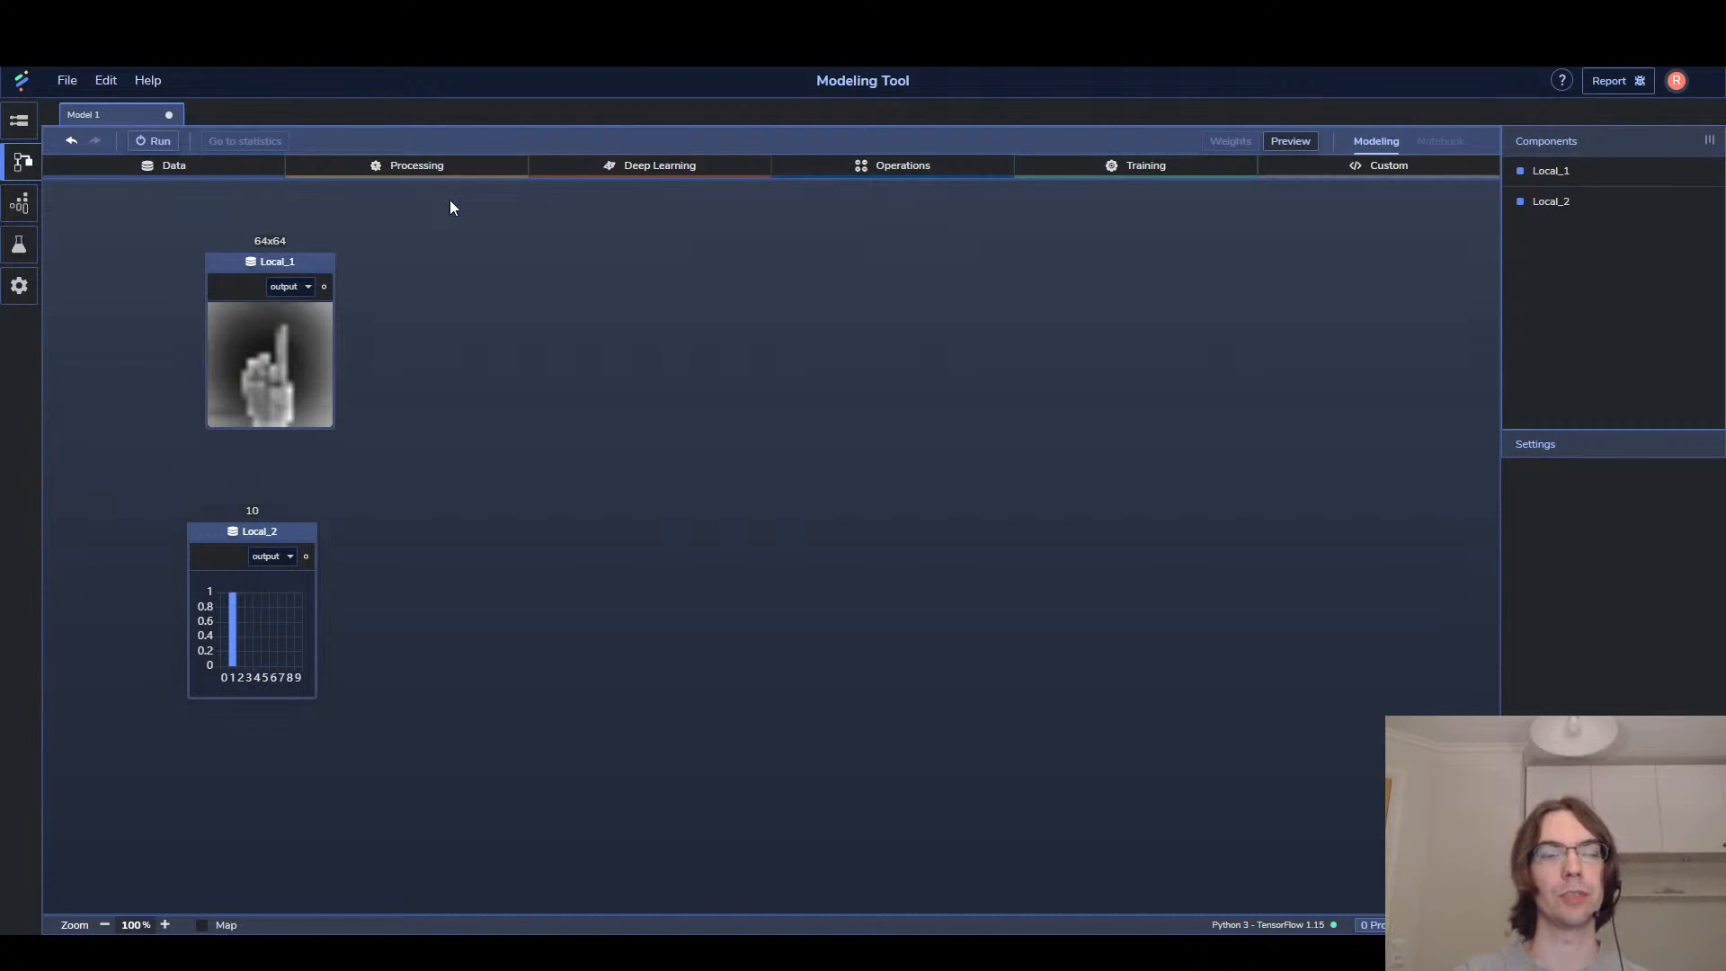
Add a Reshape component fed by the image data, set its shape to 64 × 64 × 1, and line it up with the data component
left_click(428, 171)
left_click_drag(423, 198, 426, 291)
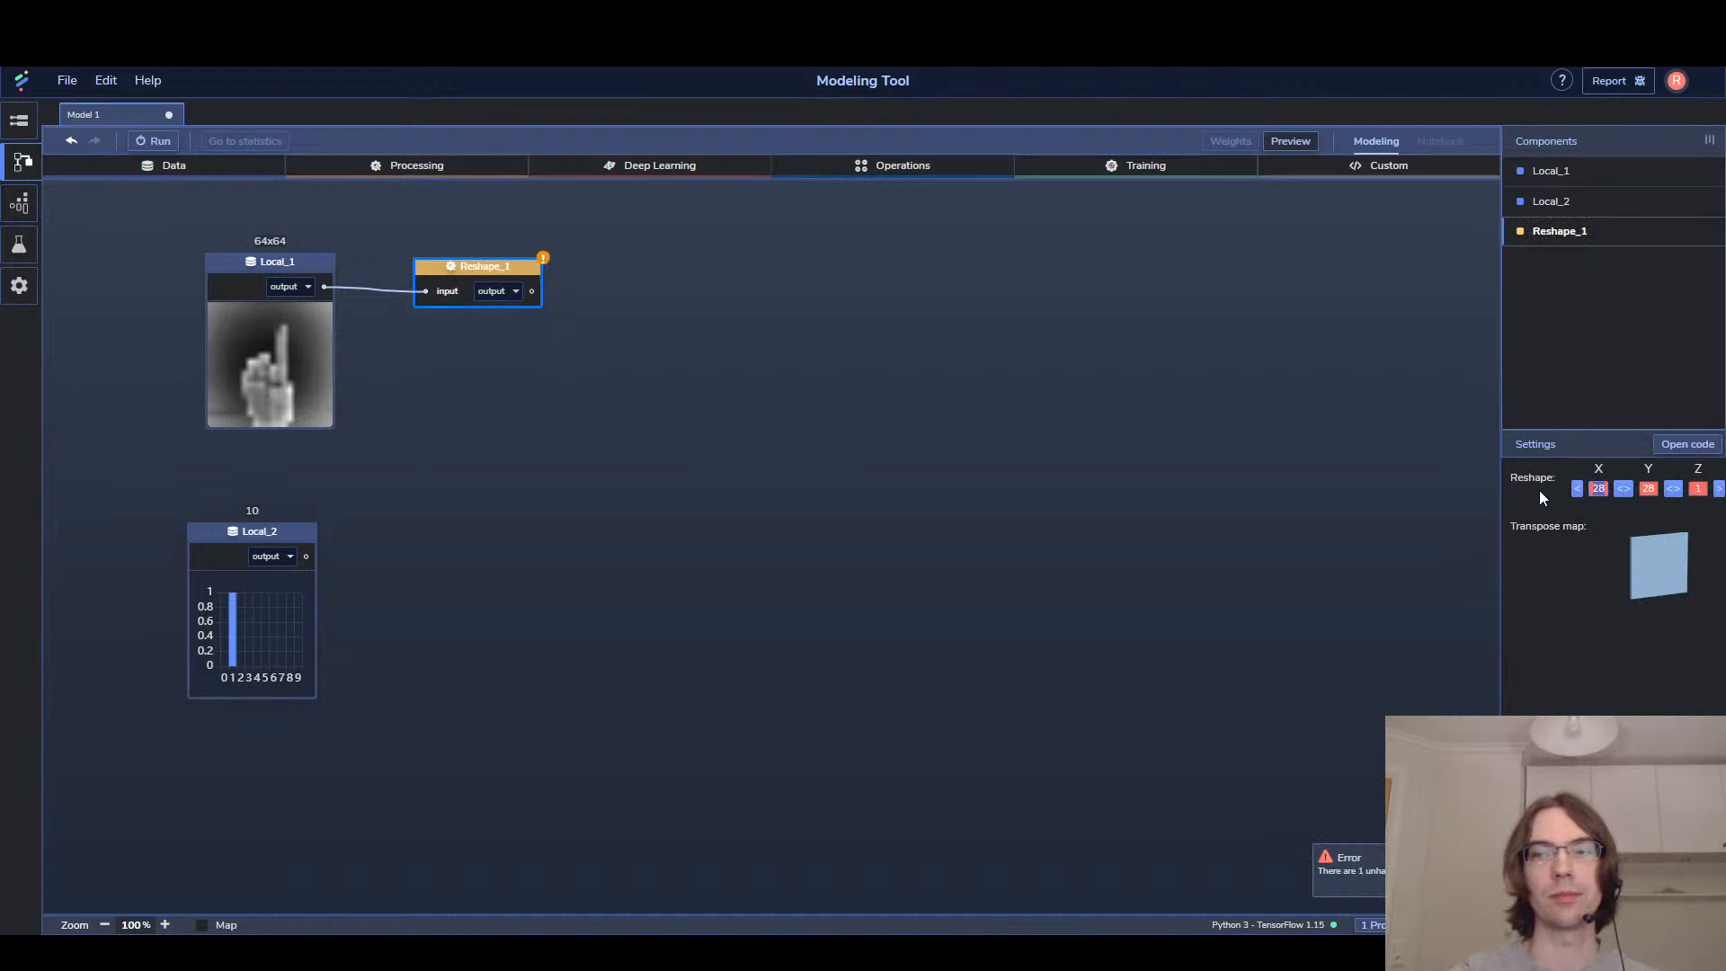
type("64")
key("Tab")
type("64")
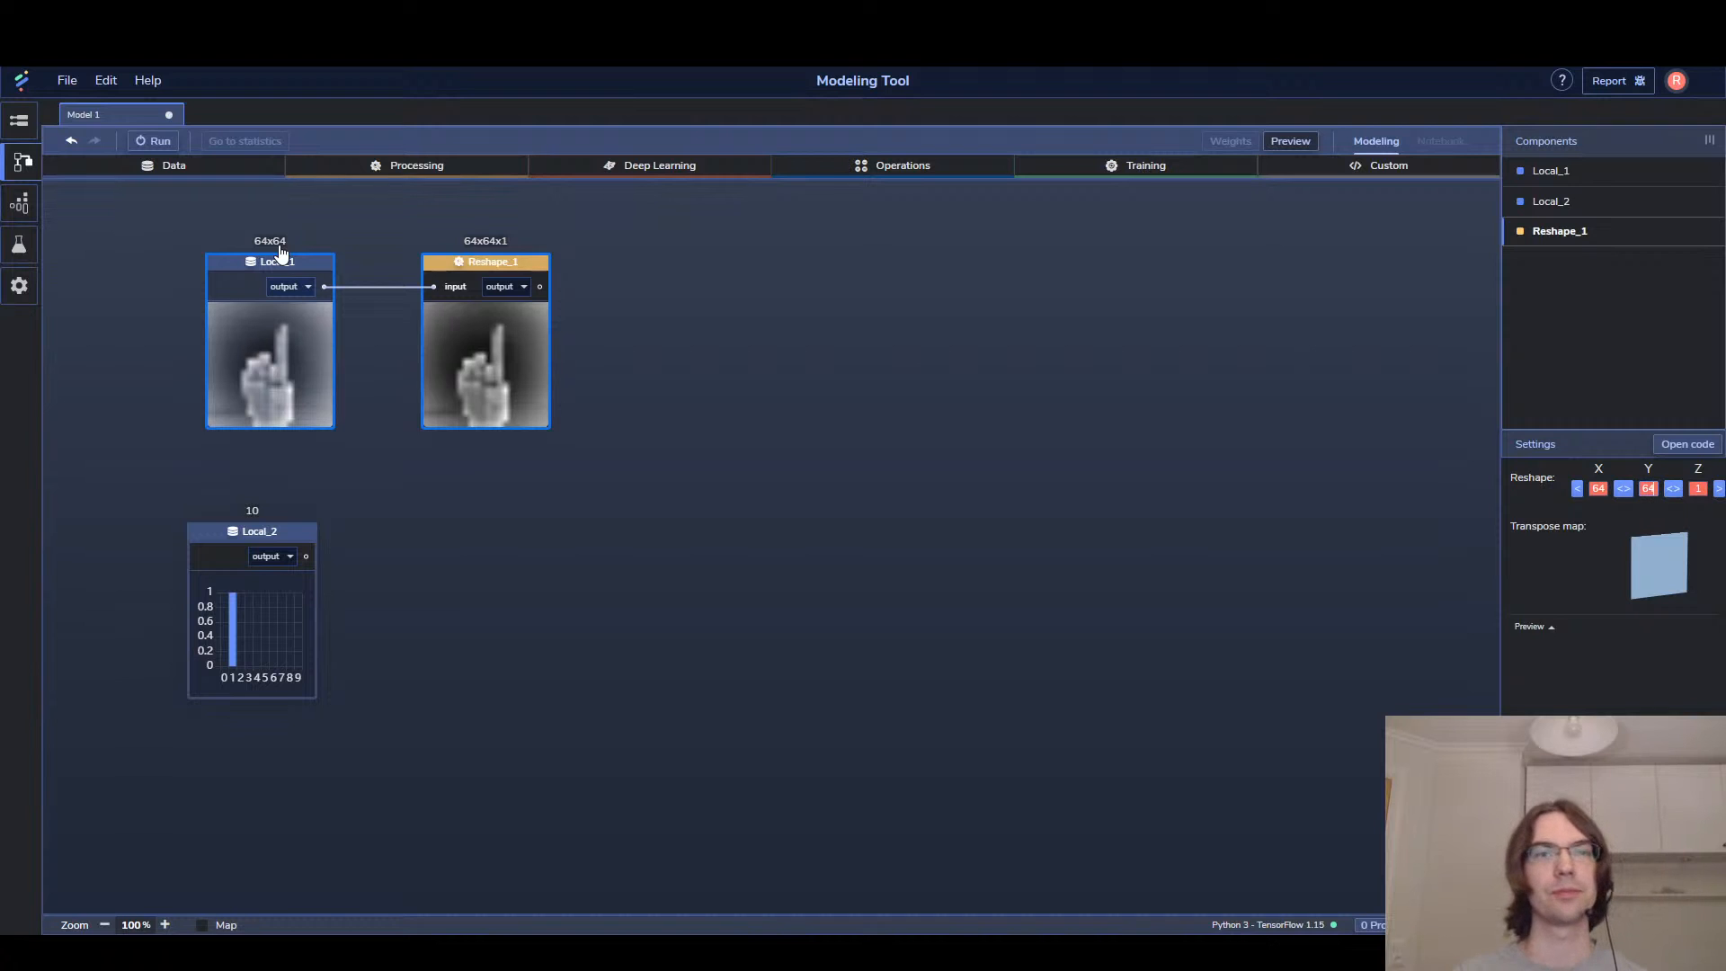
left_click(742, 364)
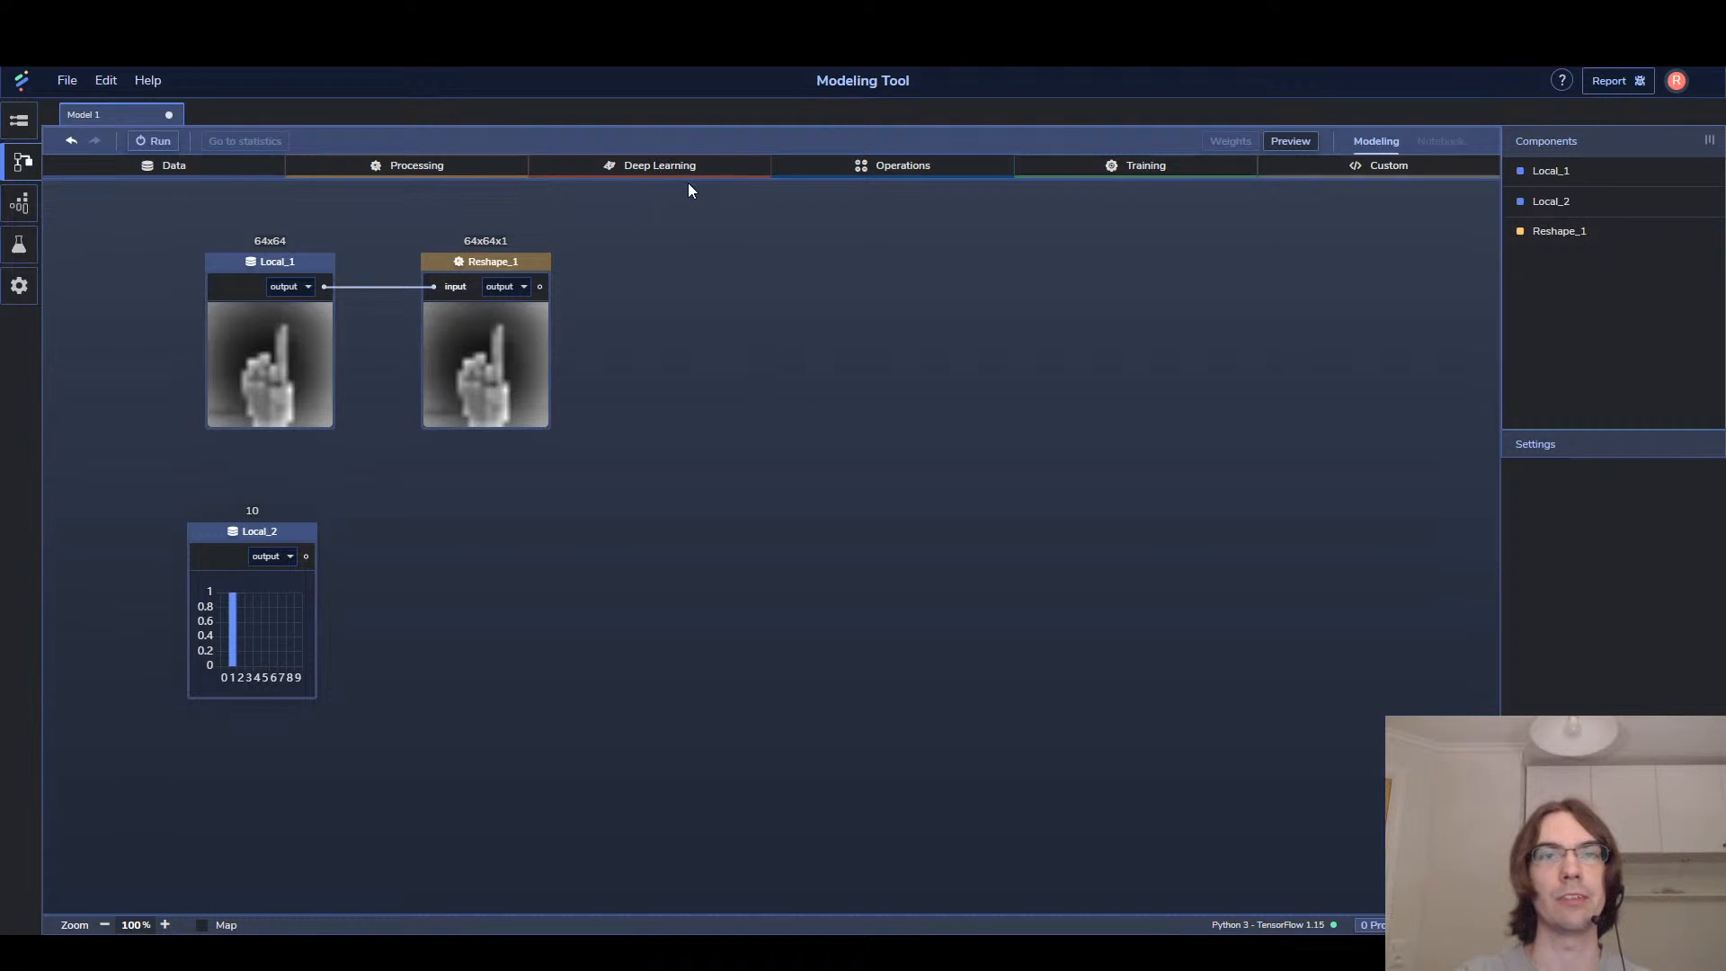
Add a Convolution component after the Reshape component and connect the Reshape output to its input
left_click(645, 171)
left_click_drag(682, 216, 641, 270)
left_click_drag(539, 287, 658, 286)
Add a Dense component fed by the Convolution output with activation function None, and align the label data component under the image data
left_click(656, 169)
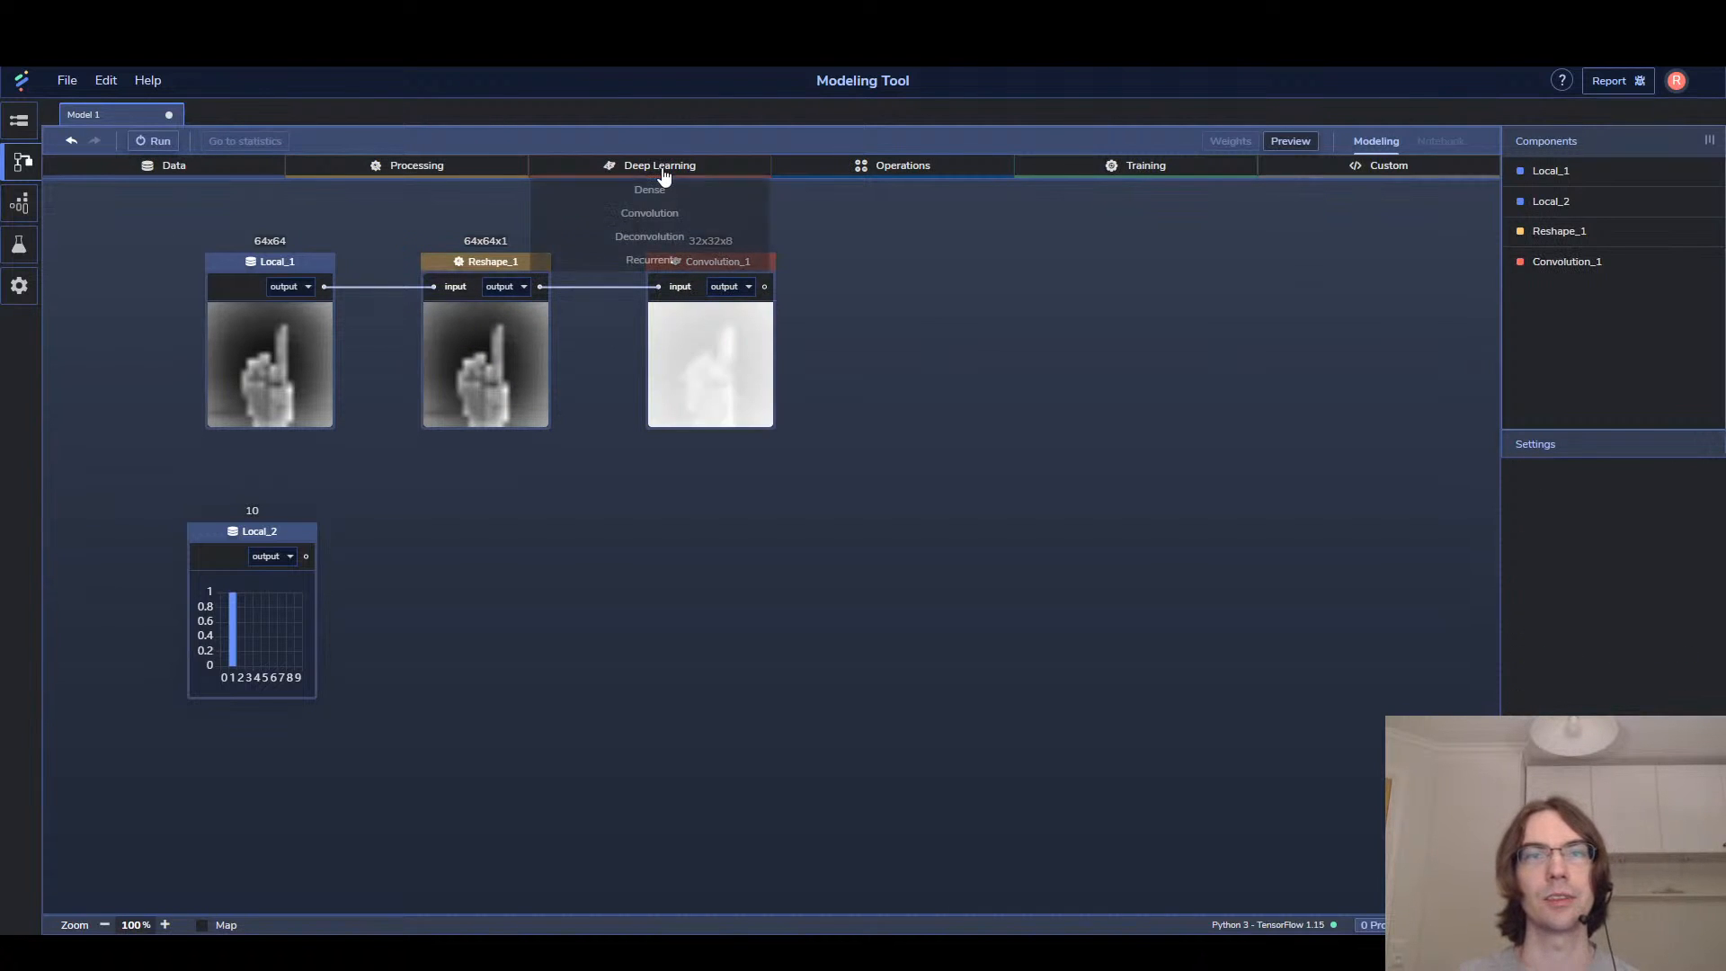
left_click_drag(654, 191, 872, 303)
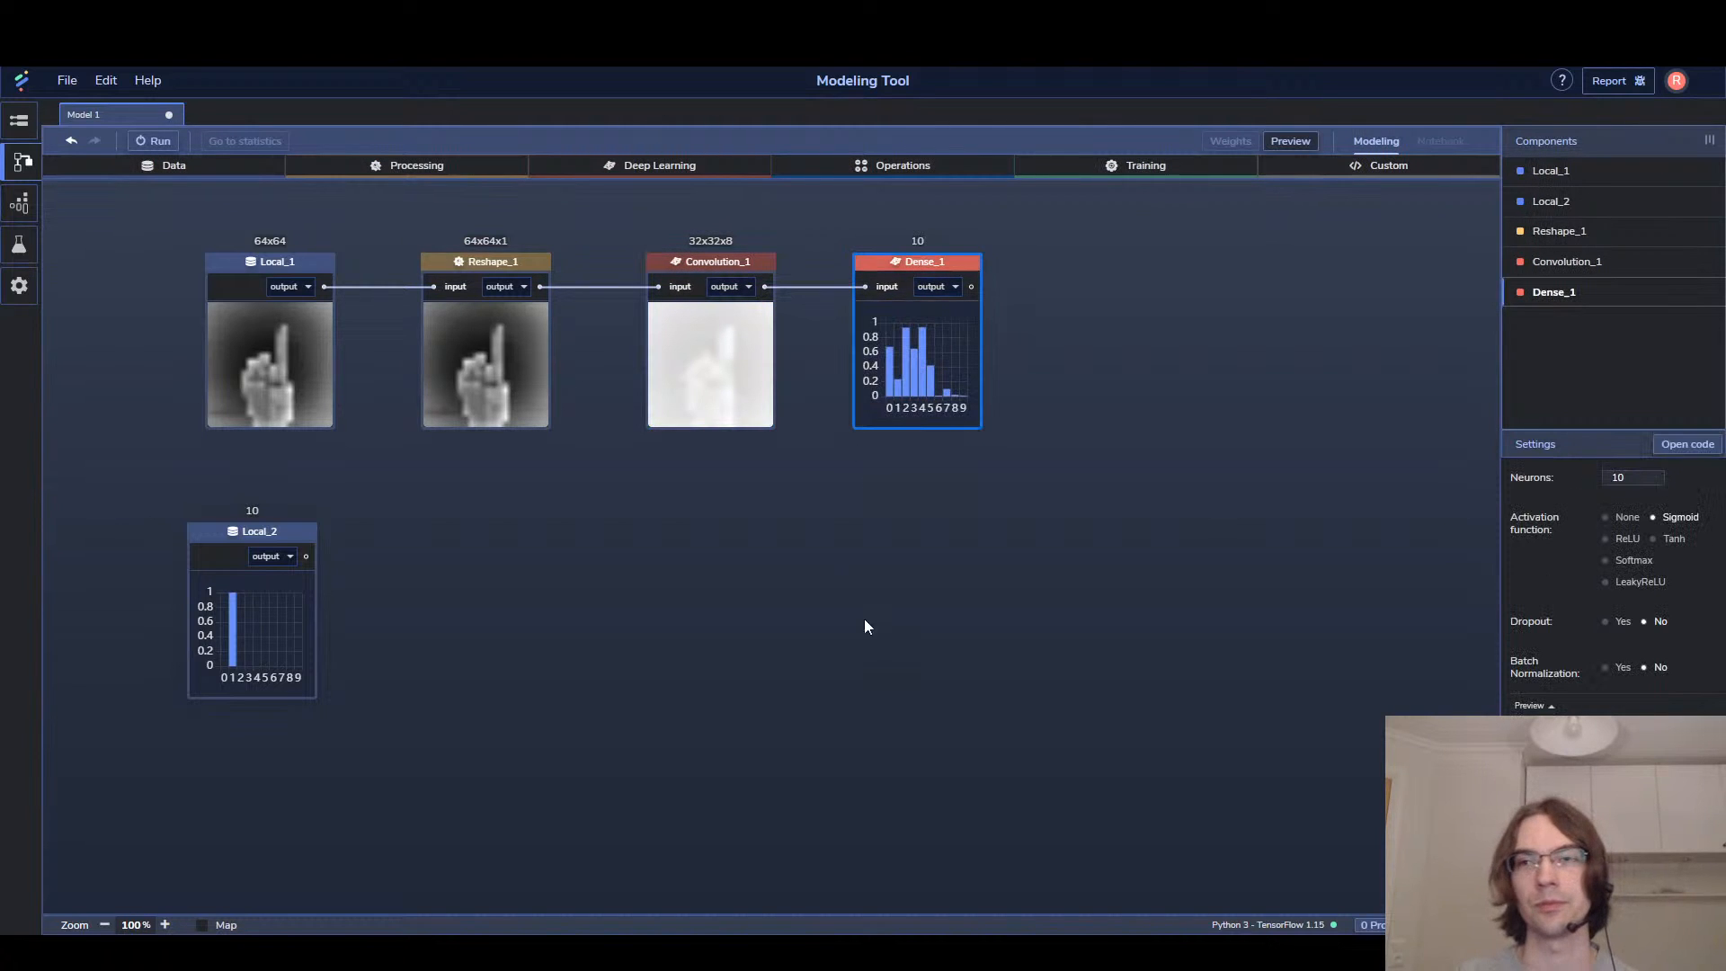
left_click(1628, 518)
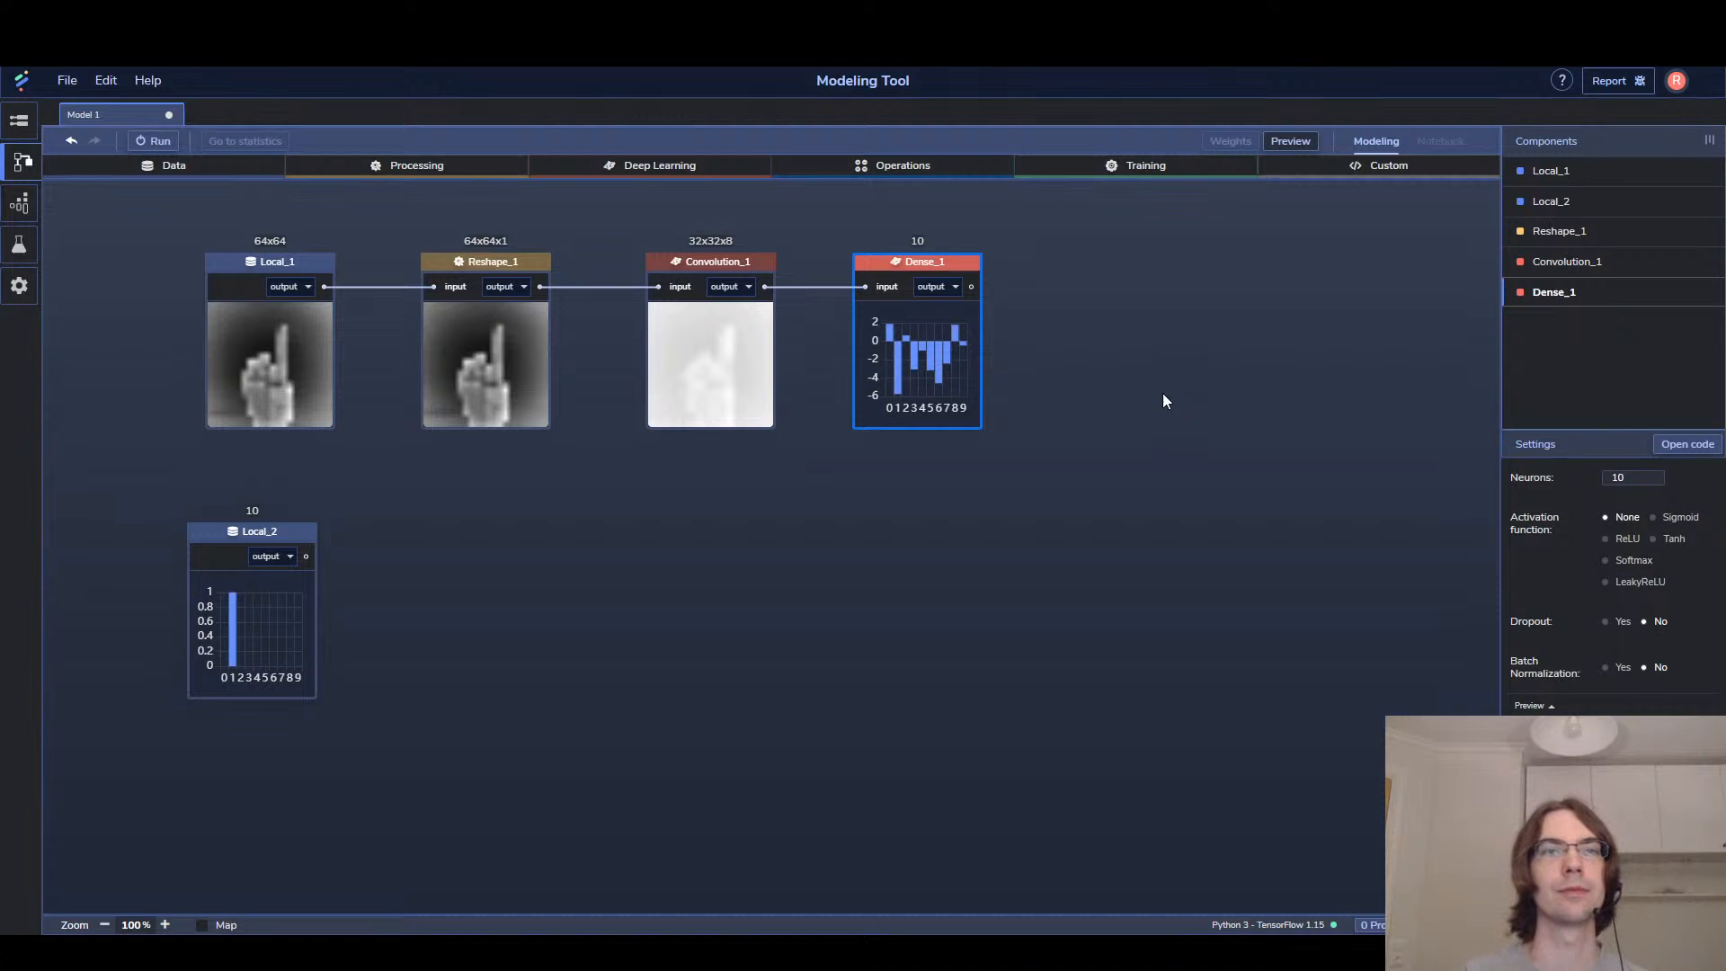
left_click(302, 649)
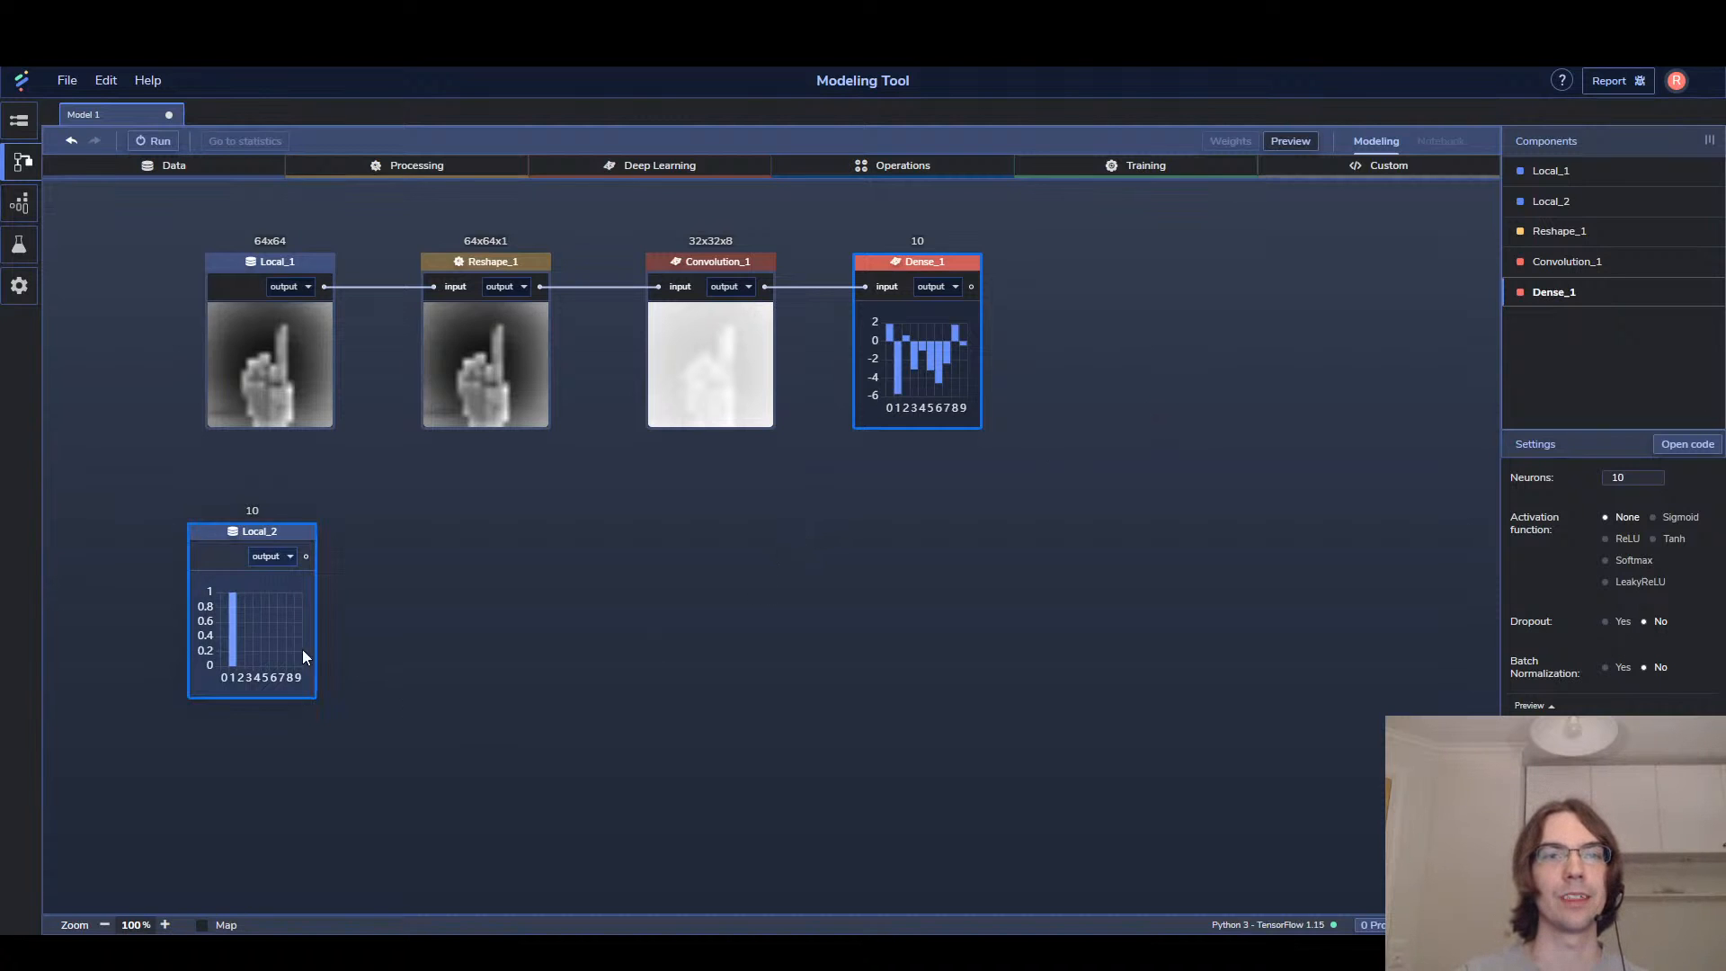
left_click_drag(293, 642, 313, 642)
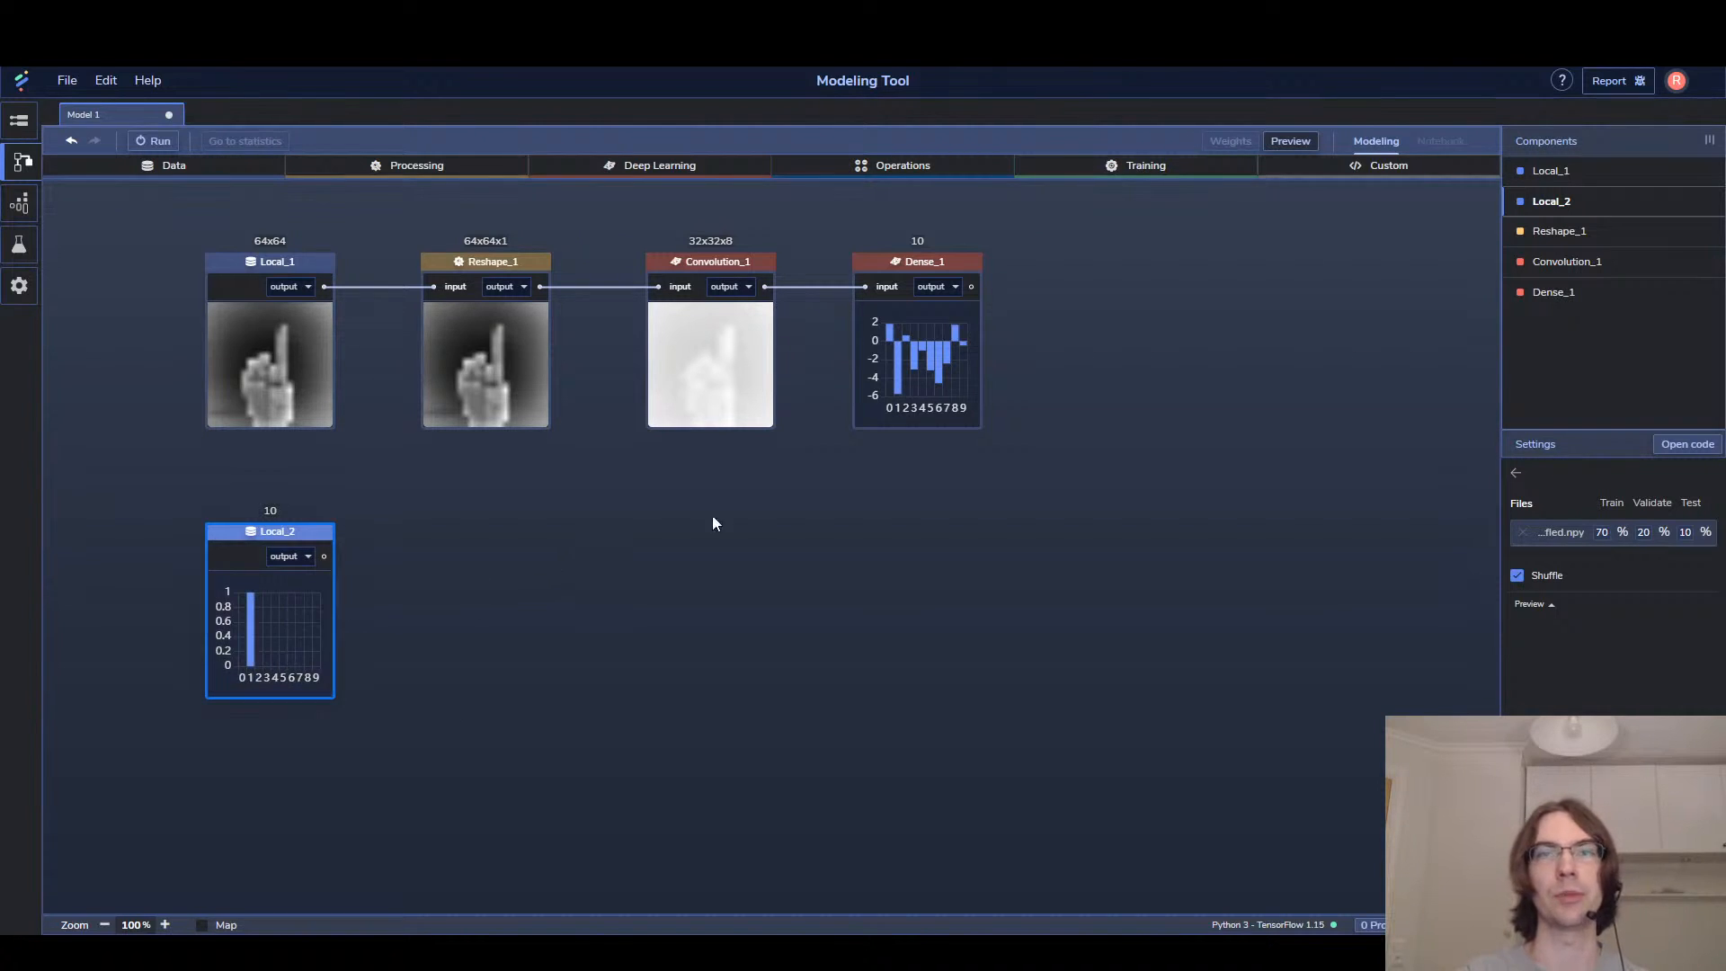
Add a Classification training component, connect the Dense output to predictions and the label data to labels, and position it between both branches
left_click(1164, 175)
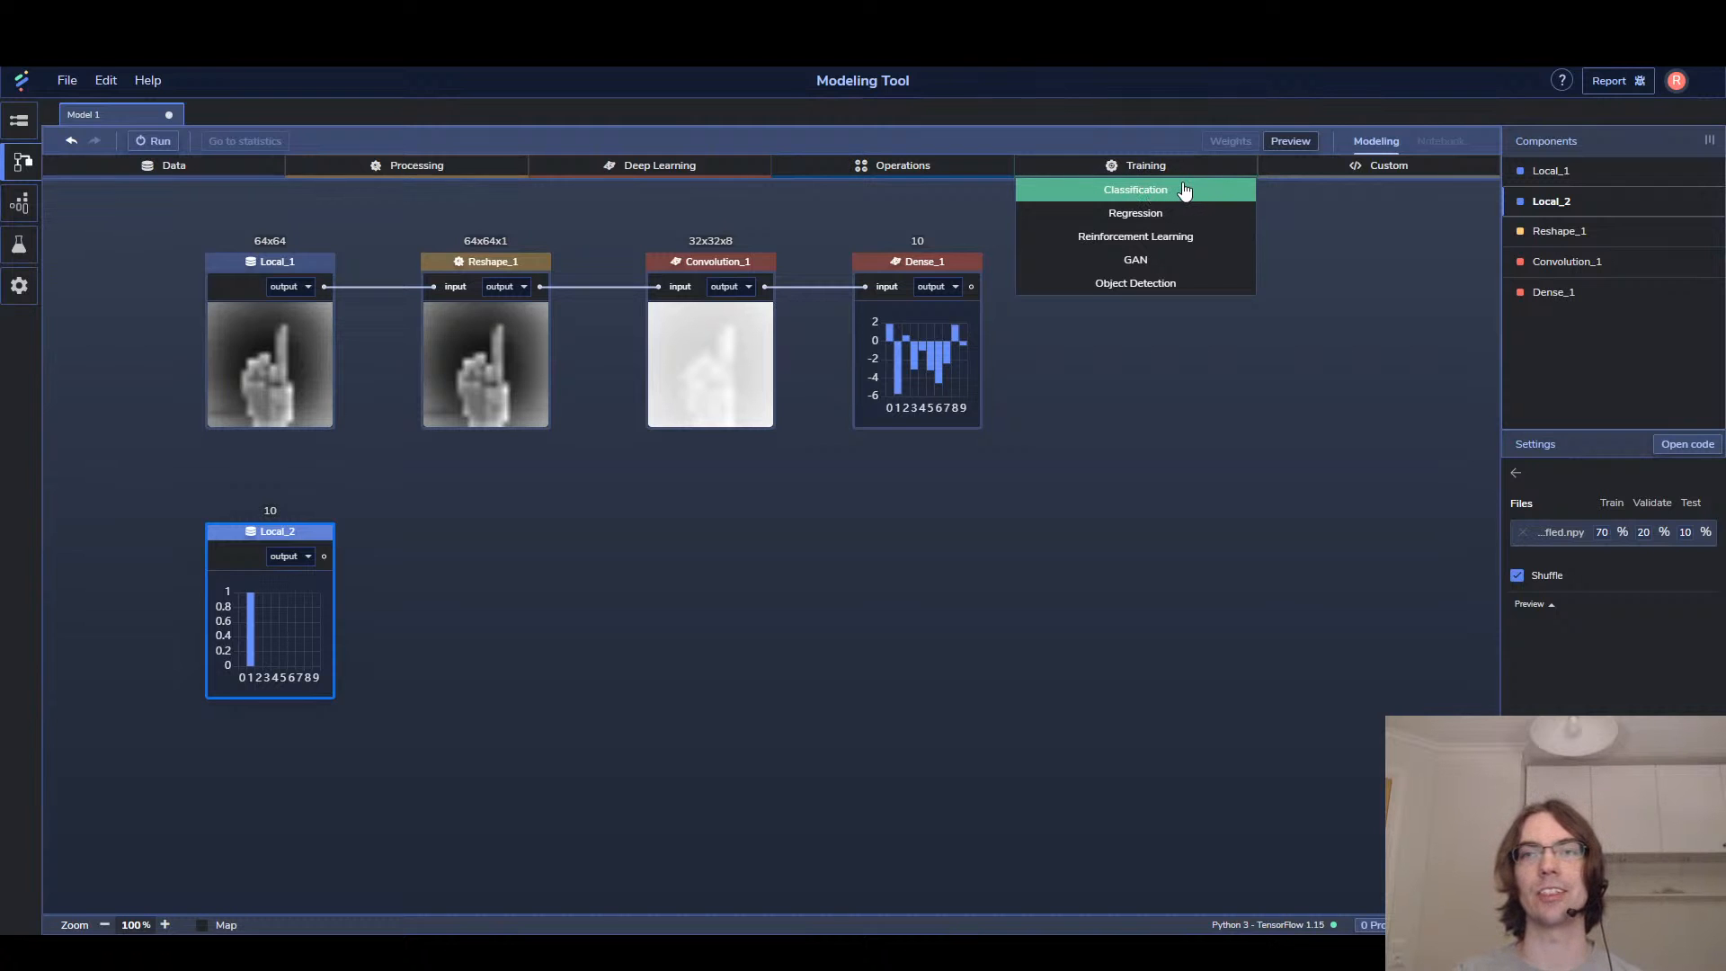
left_click_drag(1184, 190, 1146, 397)
left_click_drag(971, 287, 1156, 428)
left_click_drag(324, 557, 1156, 452)
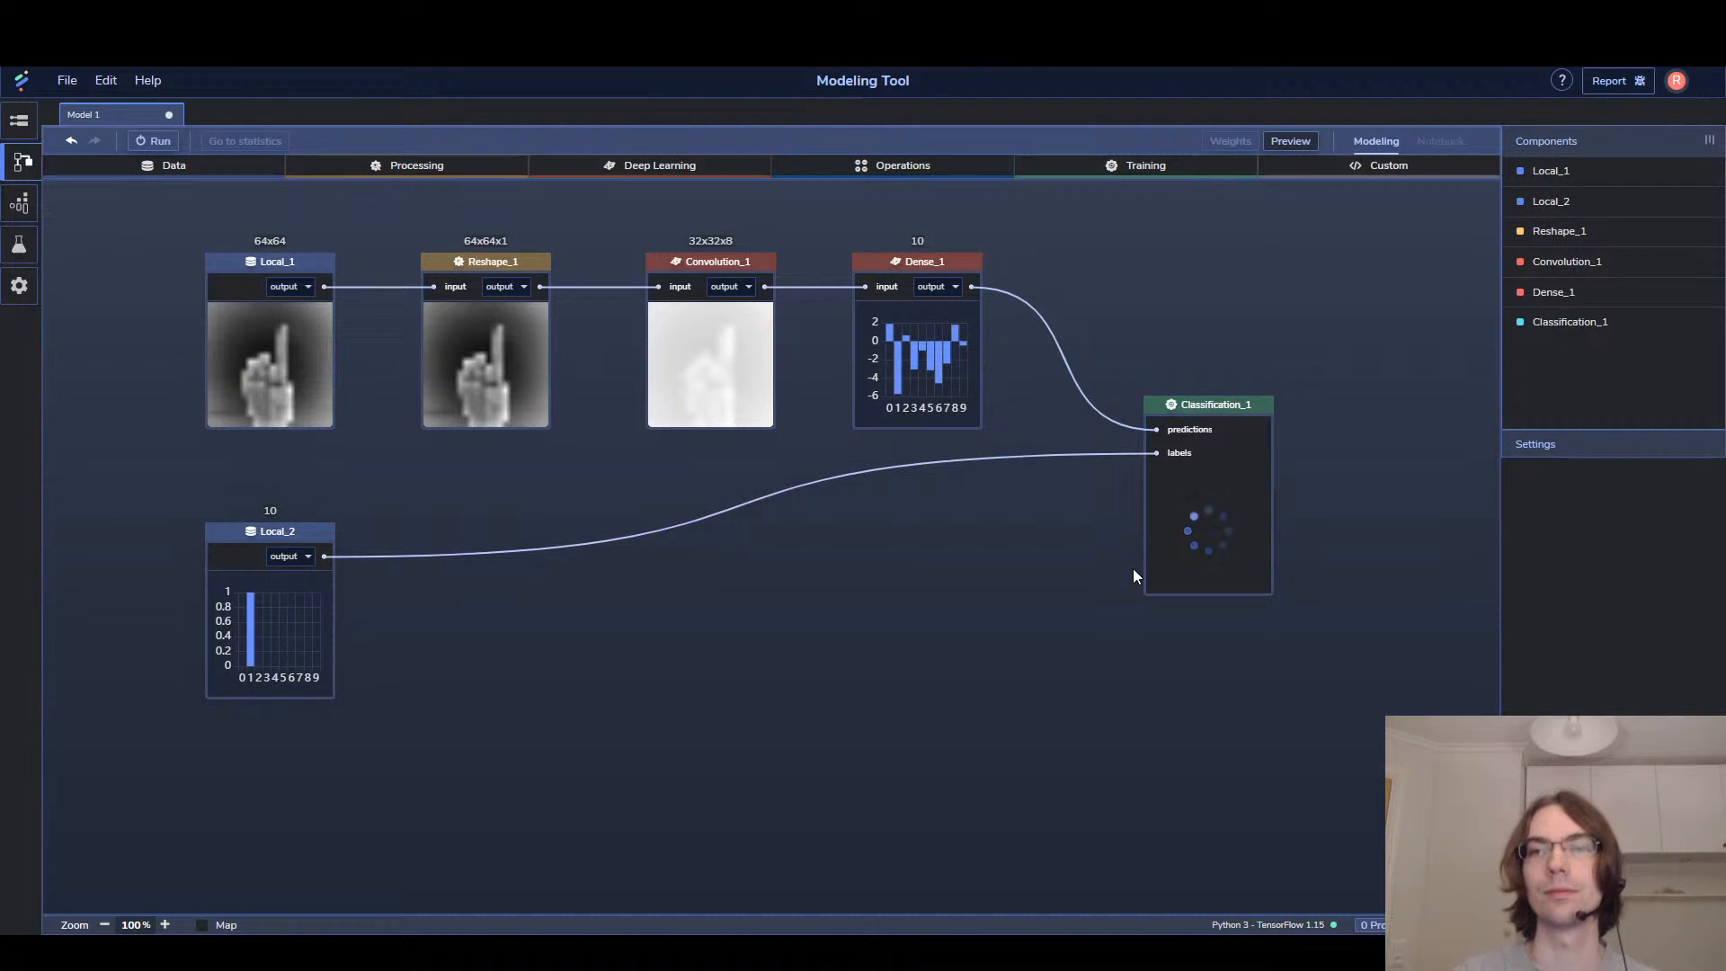
left_click(1229, 490)
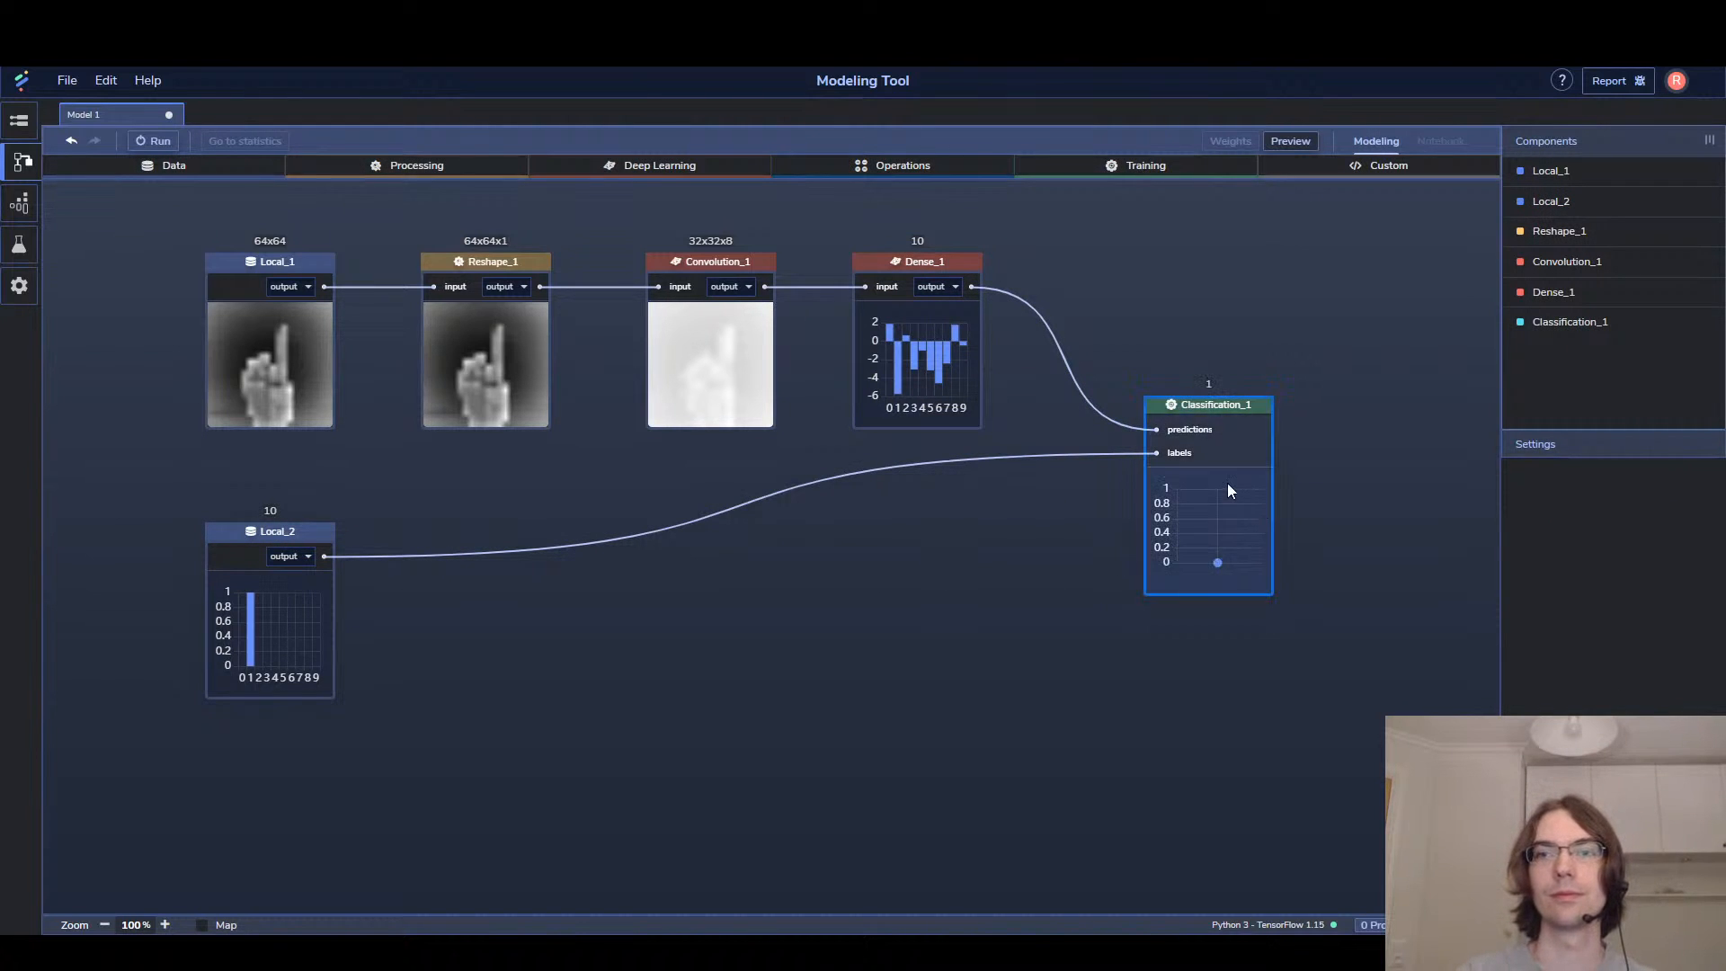
left_click_drag(1214, 531, 1174, 585)
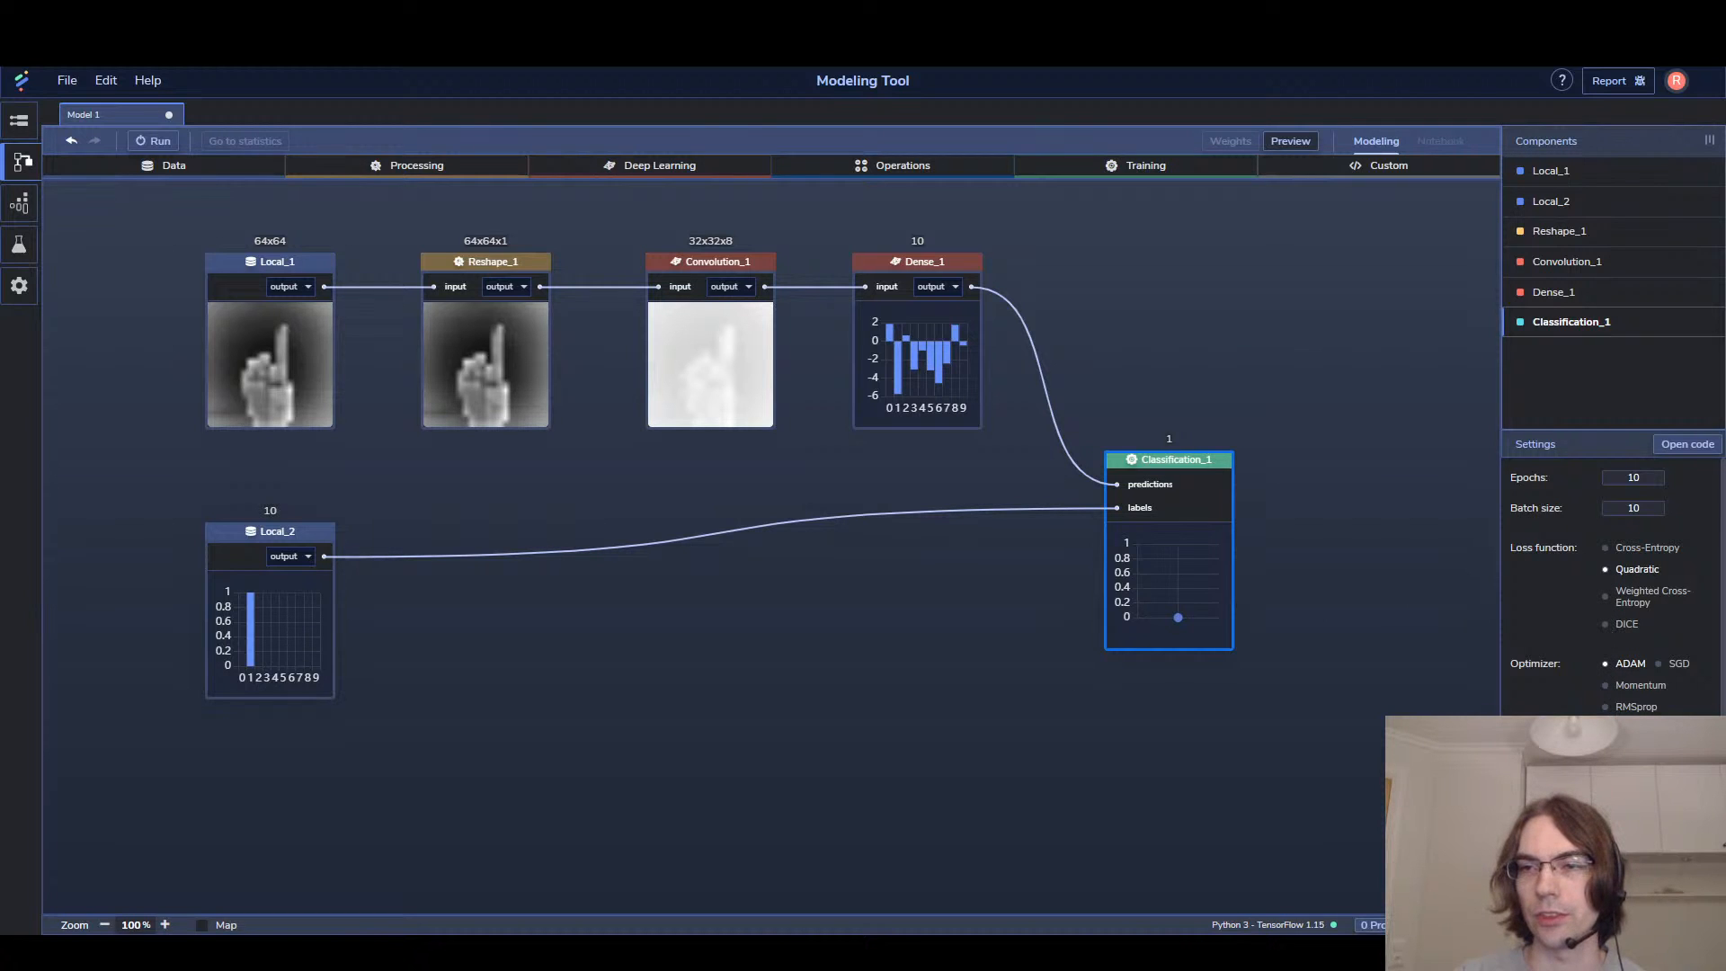
Review the Classification component's training settings and run the model
scroll(1613, 584, "down", 1)
scroll(1613, 585, "up", 1)
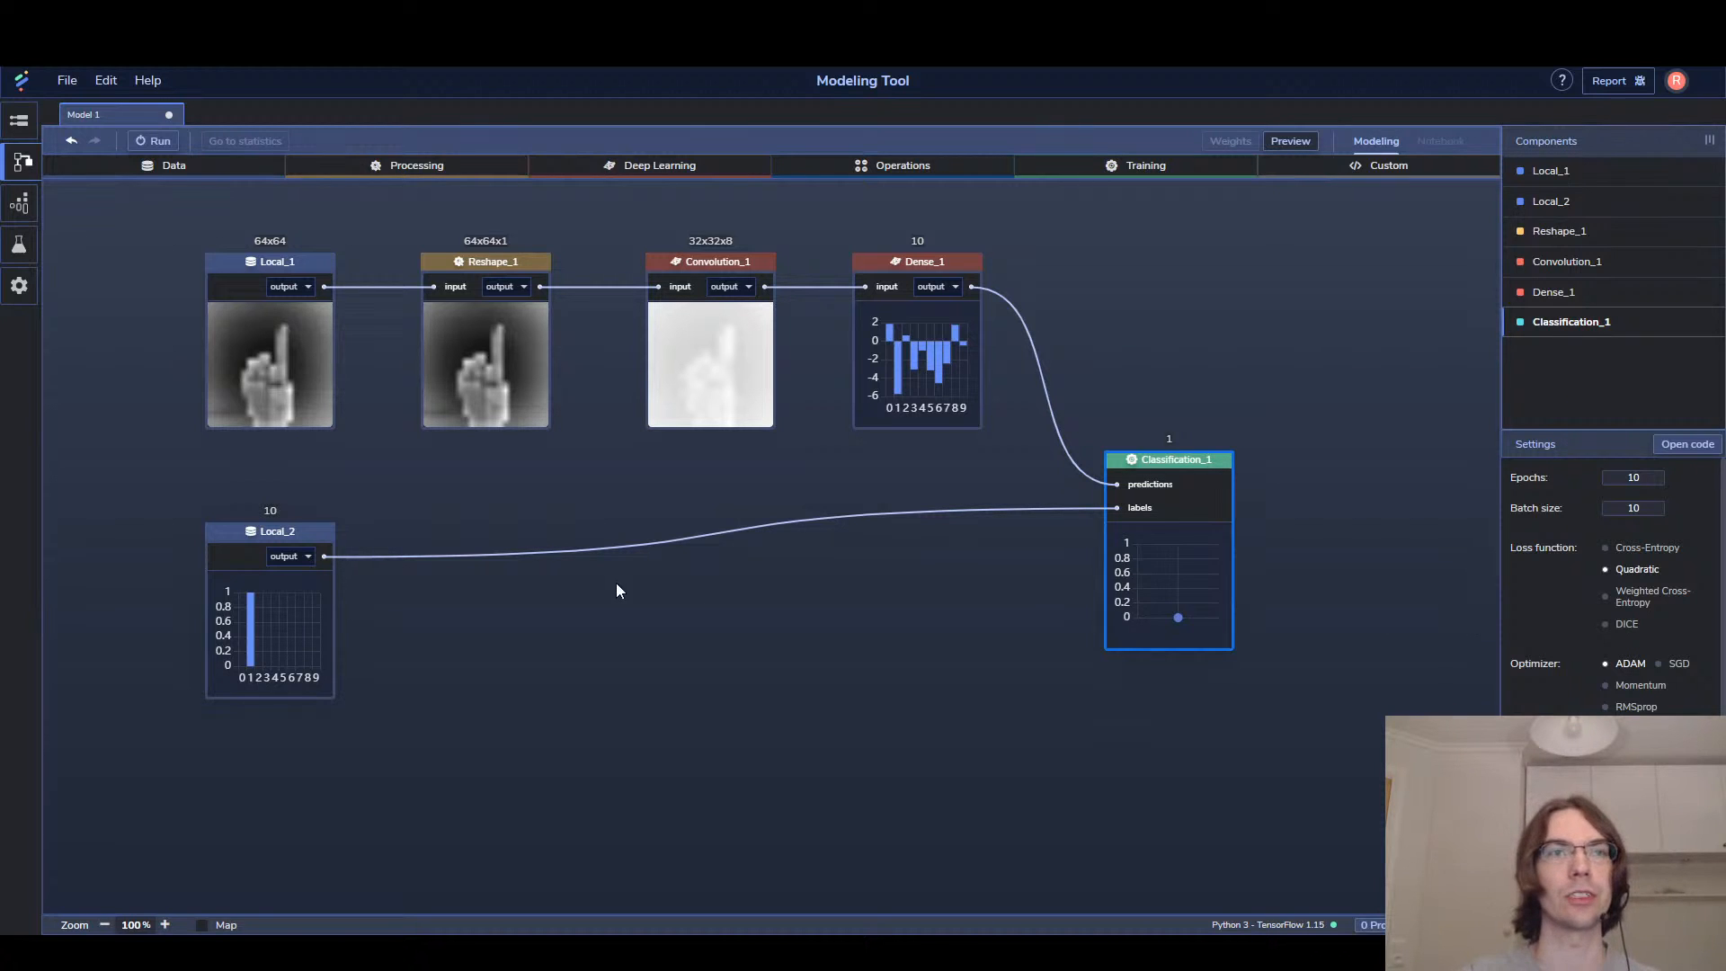
left_click(154, 141)
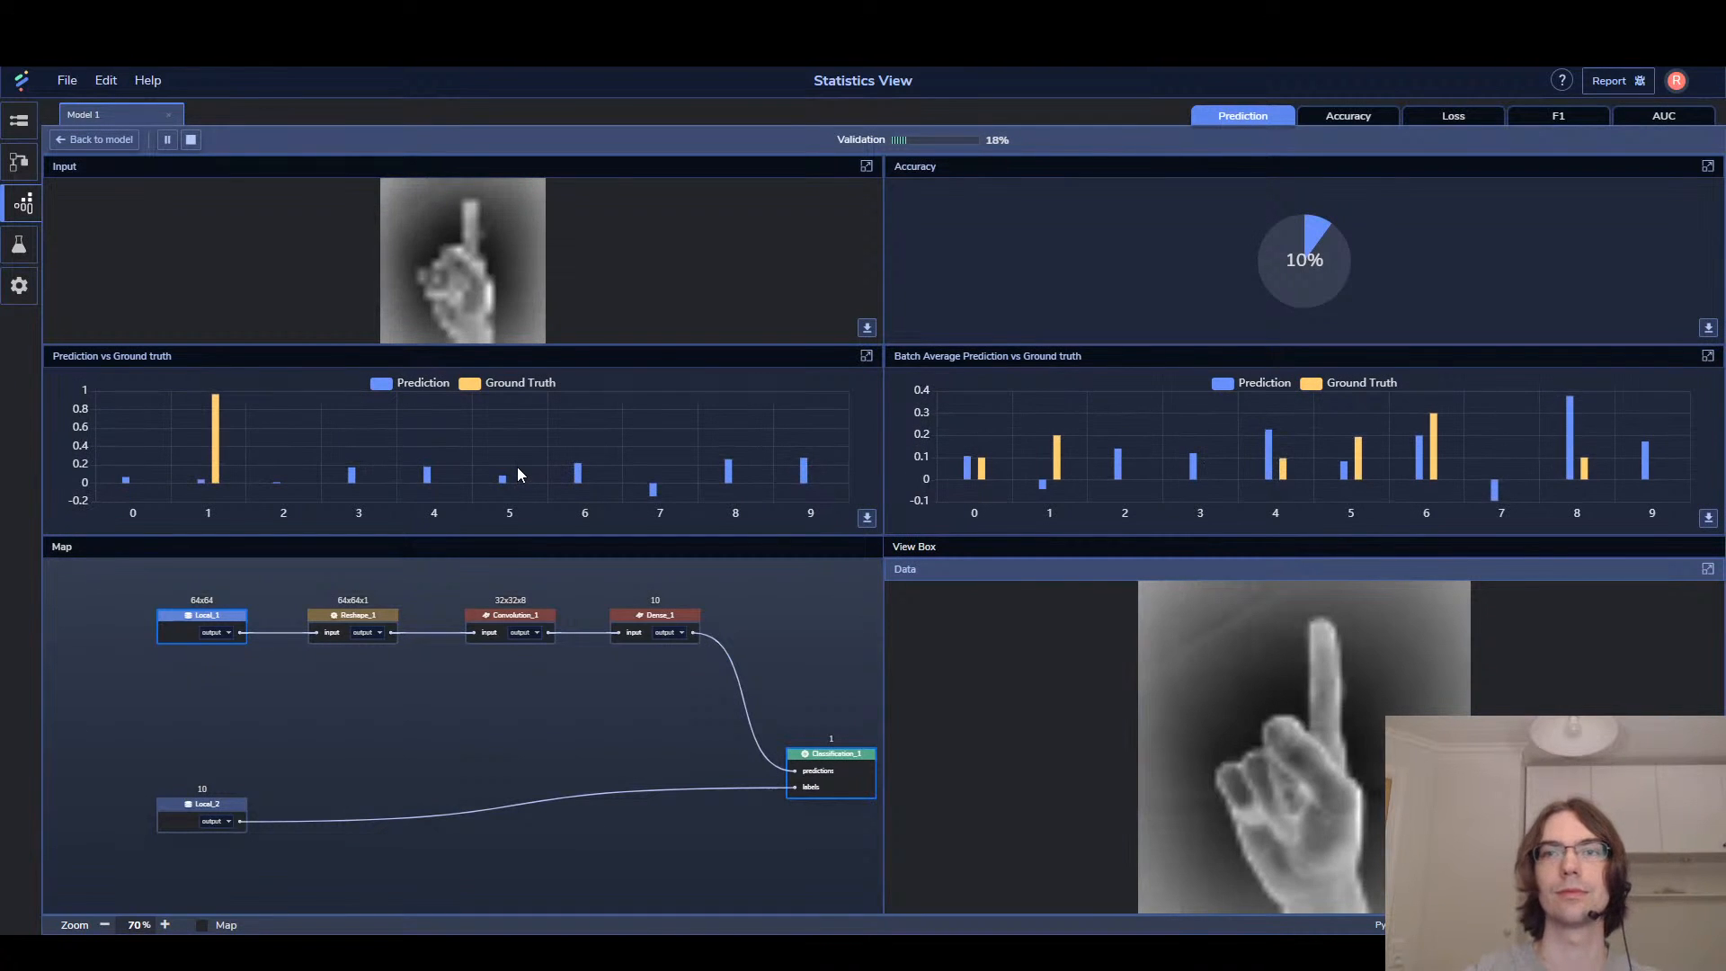
Examine the accuracy charts during training and the gradients of the Dense component
left_click(1359, 118)
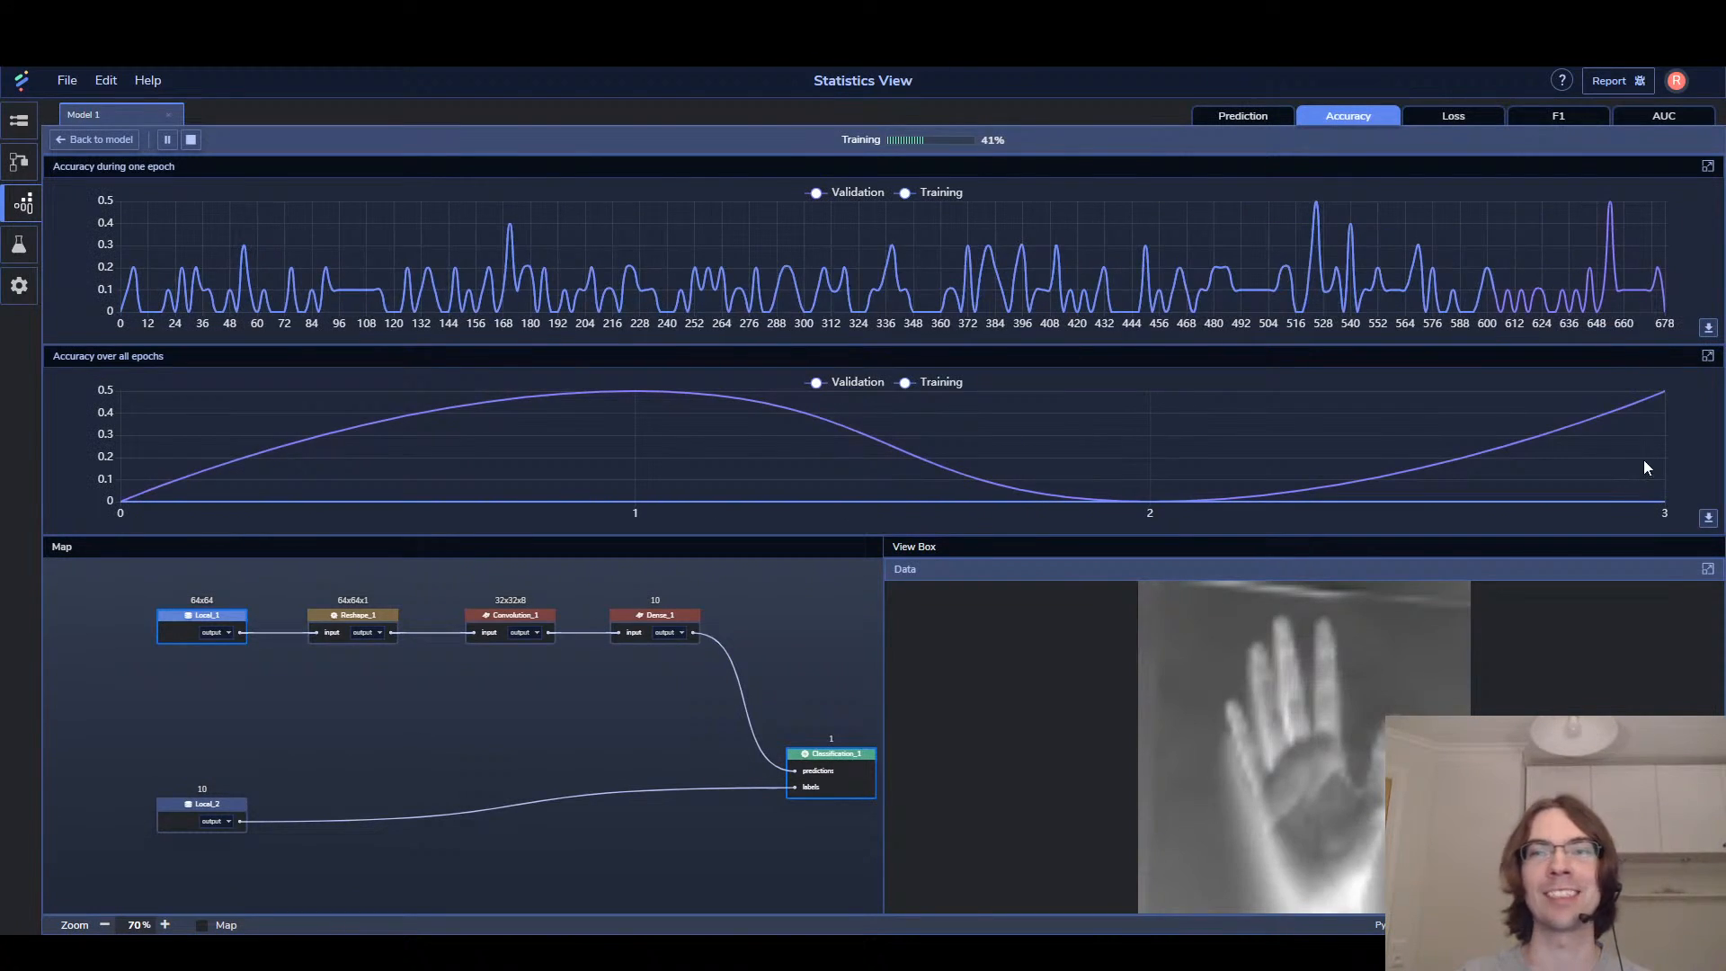
left_click(682, 636)
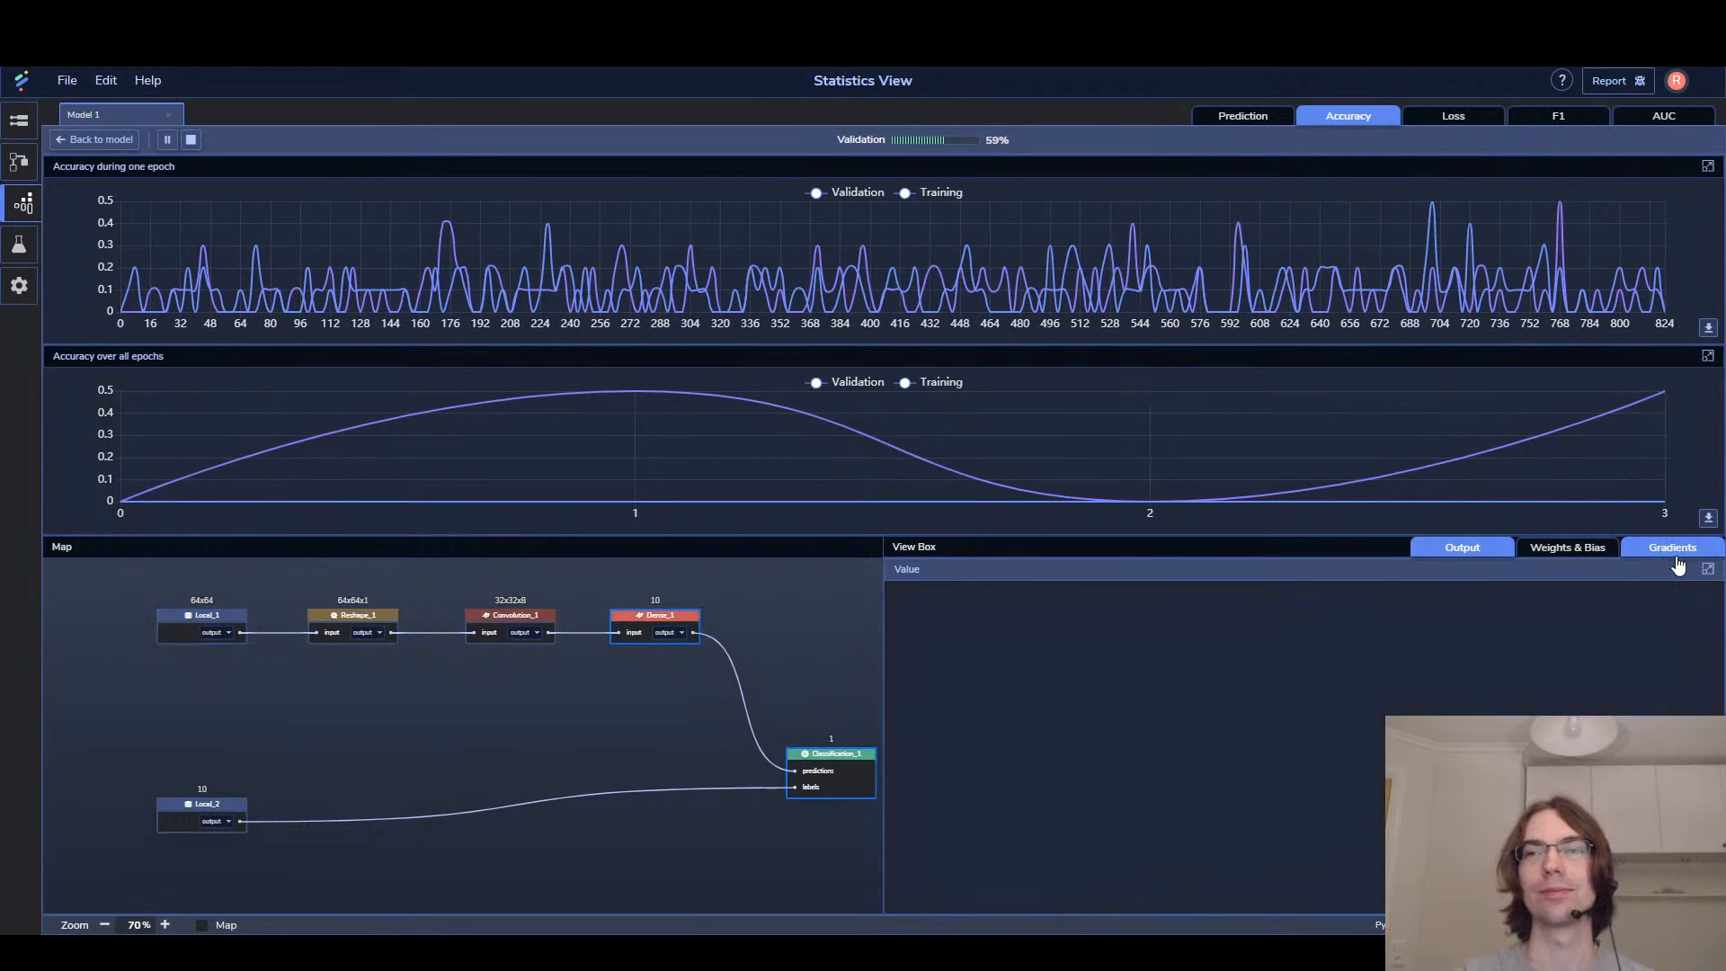
left_click(1679, 548)
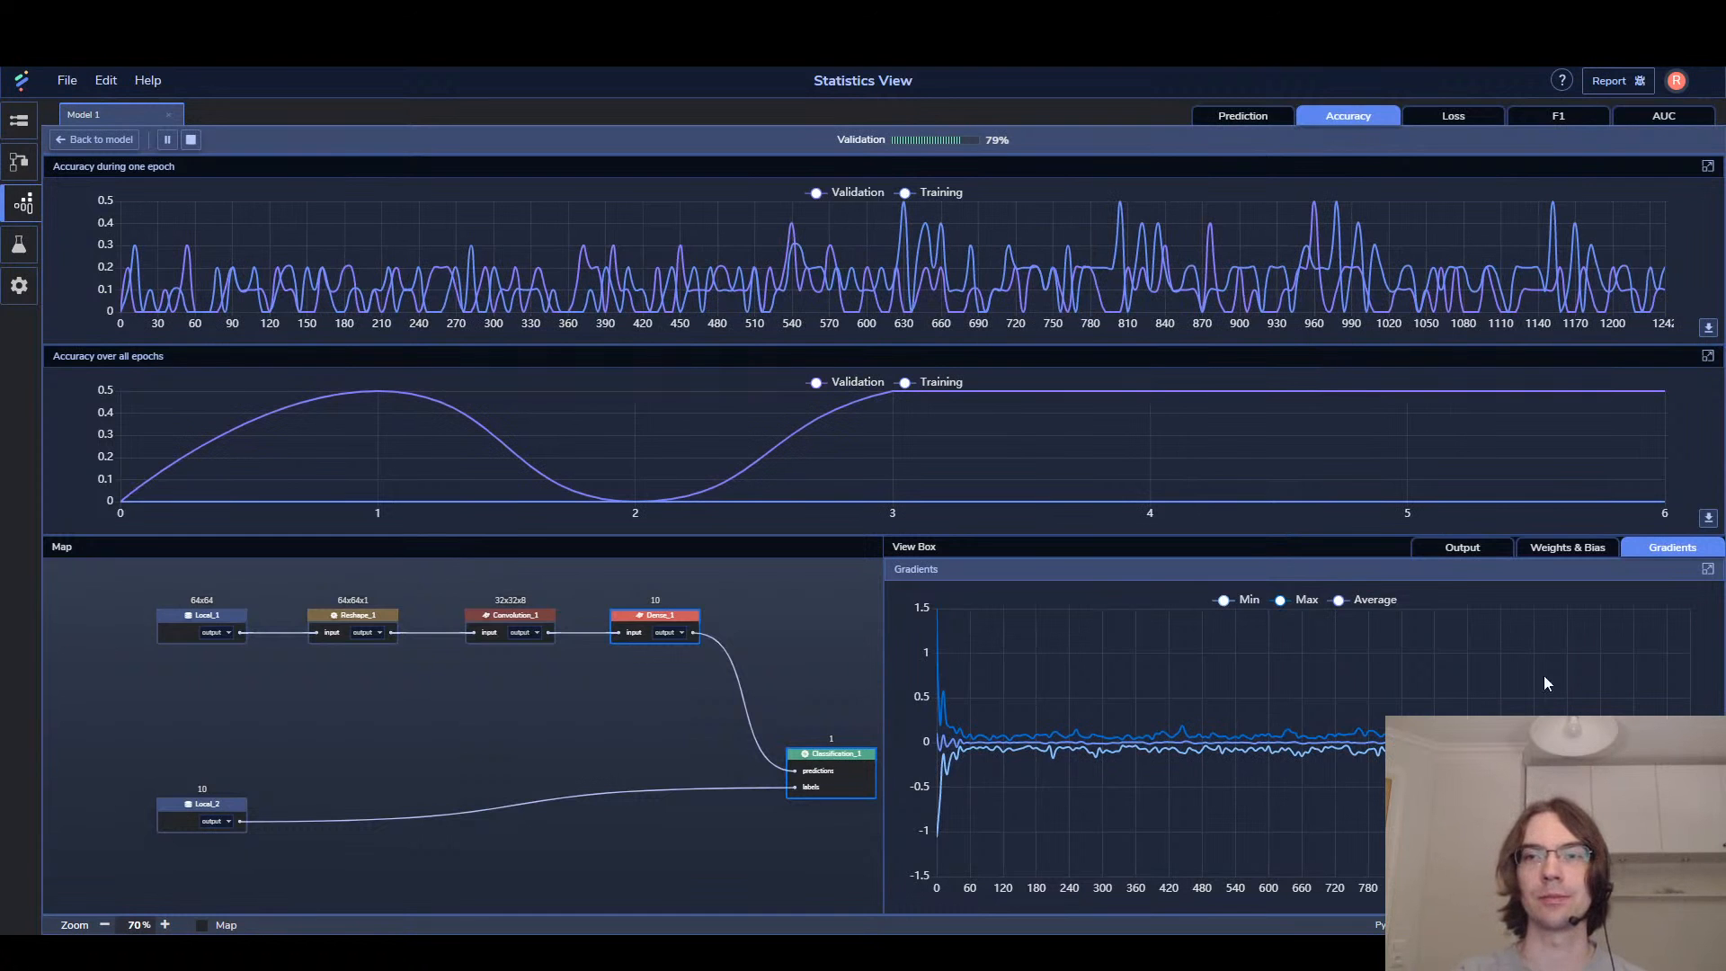
View the Dense component's output, dismiss the test-run dialog, and examine the loss charts of the completed training
left_click(1478, 550)
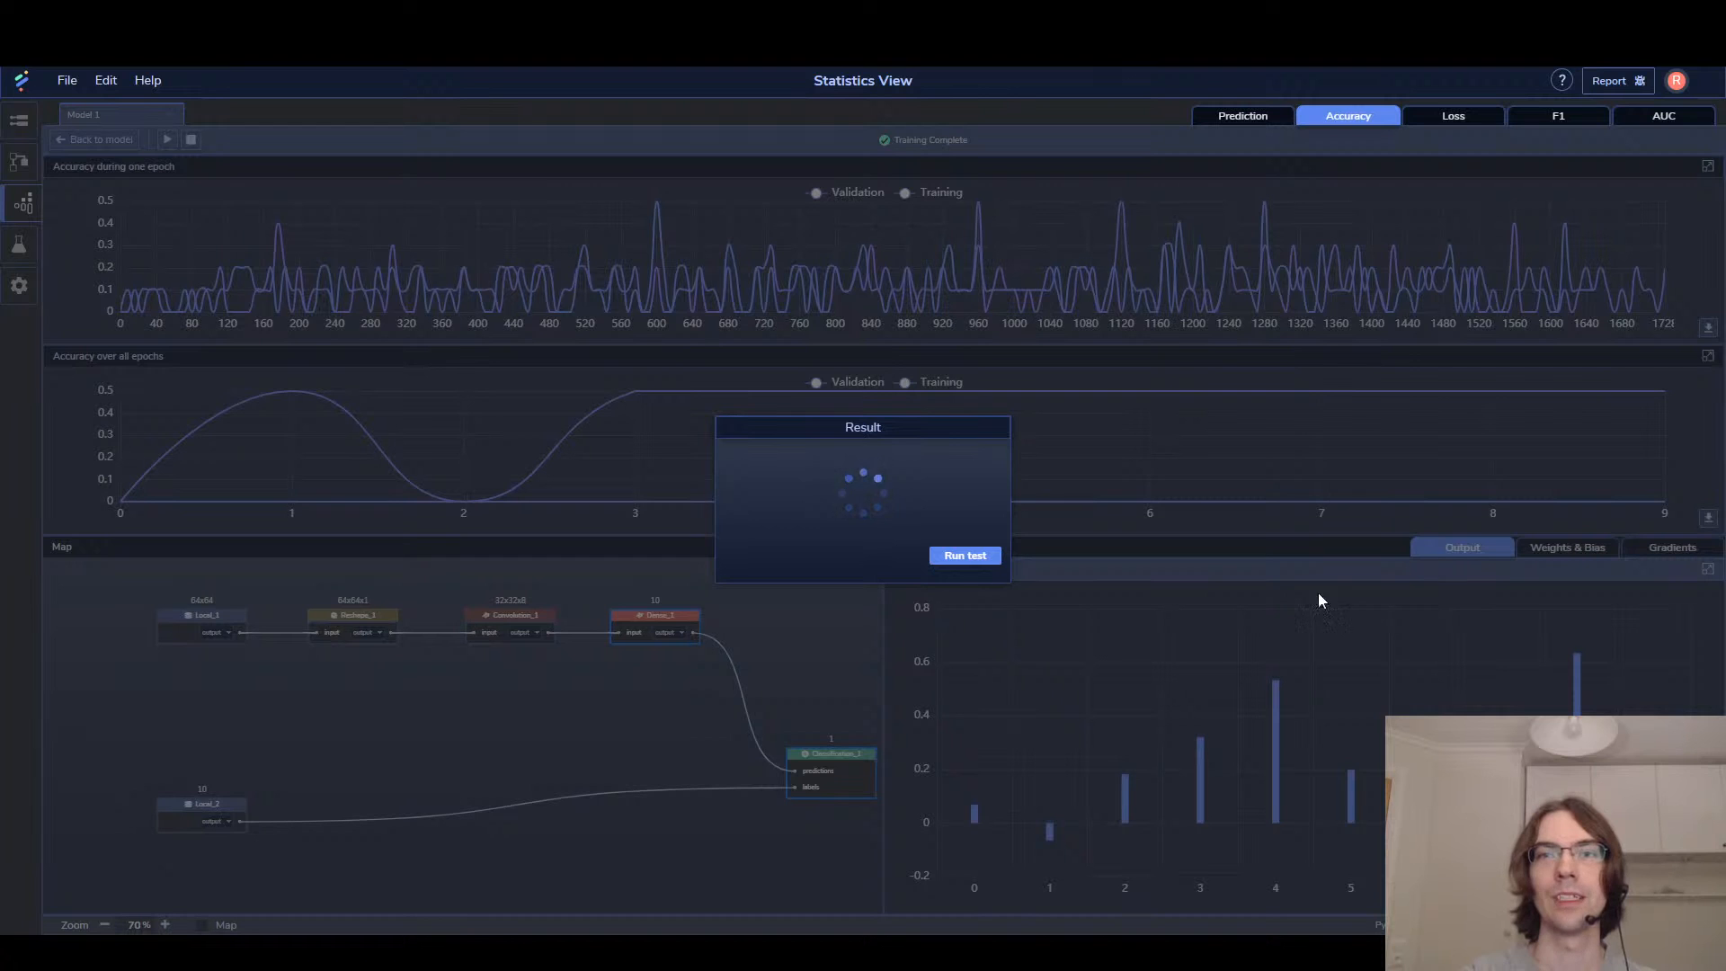
left_click(1334, 467)
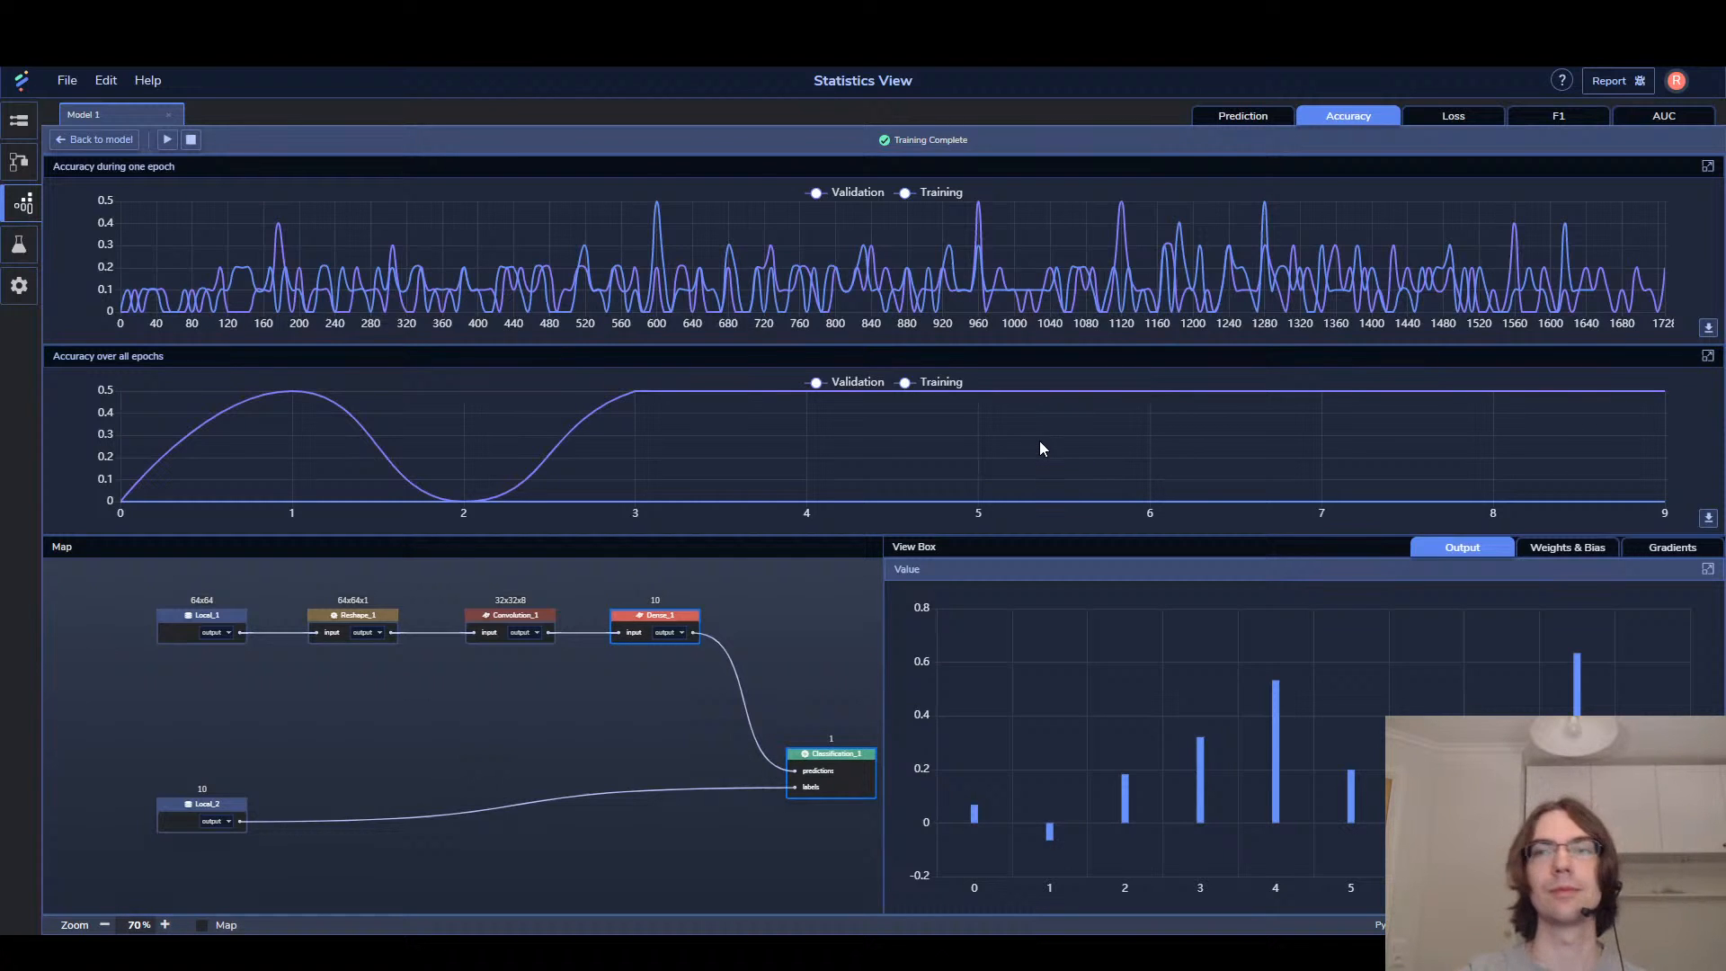
left_click(1460, 117)
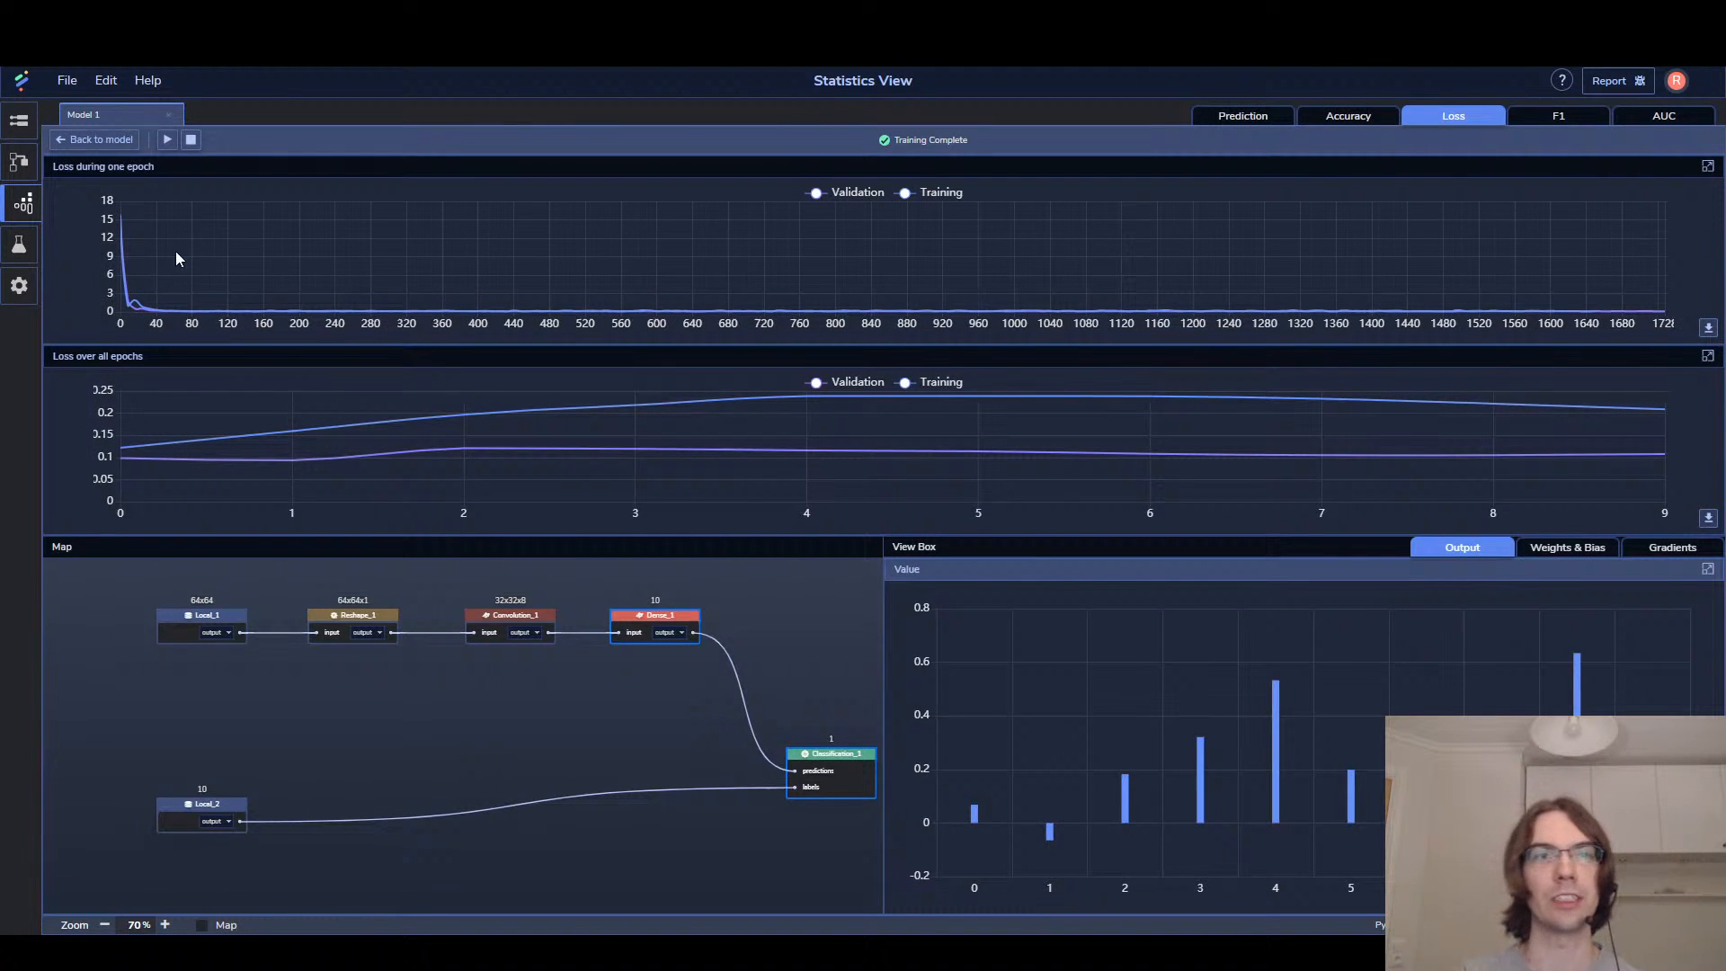
Return to the model and set the Convolution component's feature maps to 32
left_click(19, 162)
left_click(679, 360)
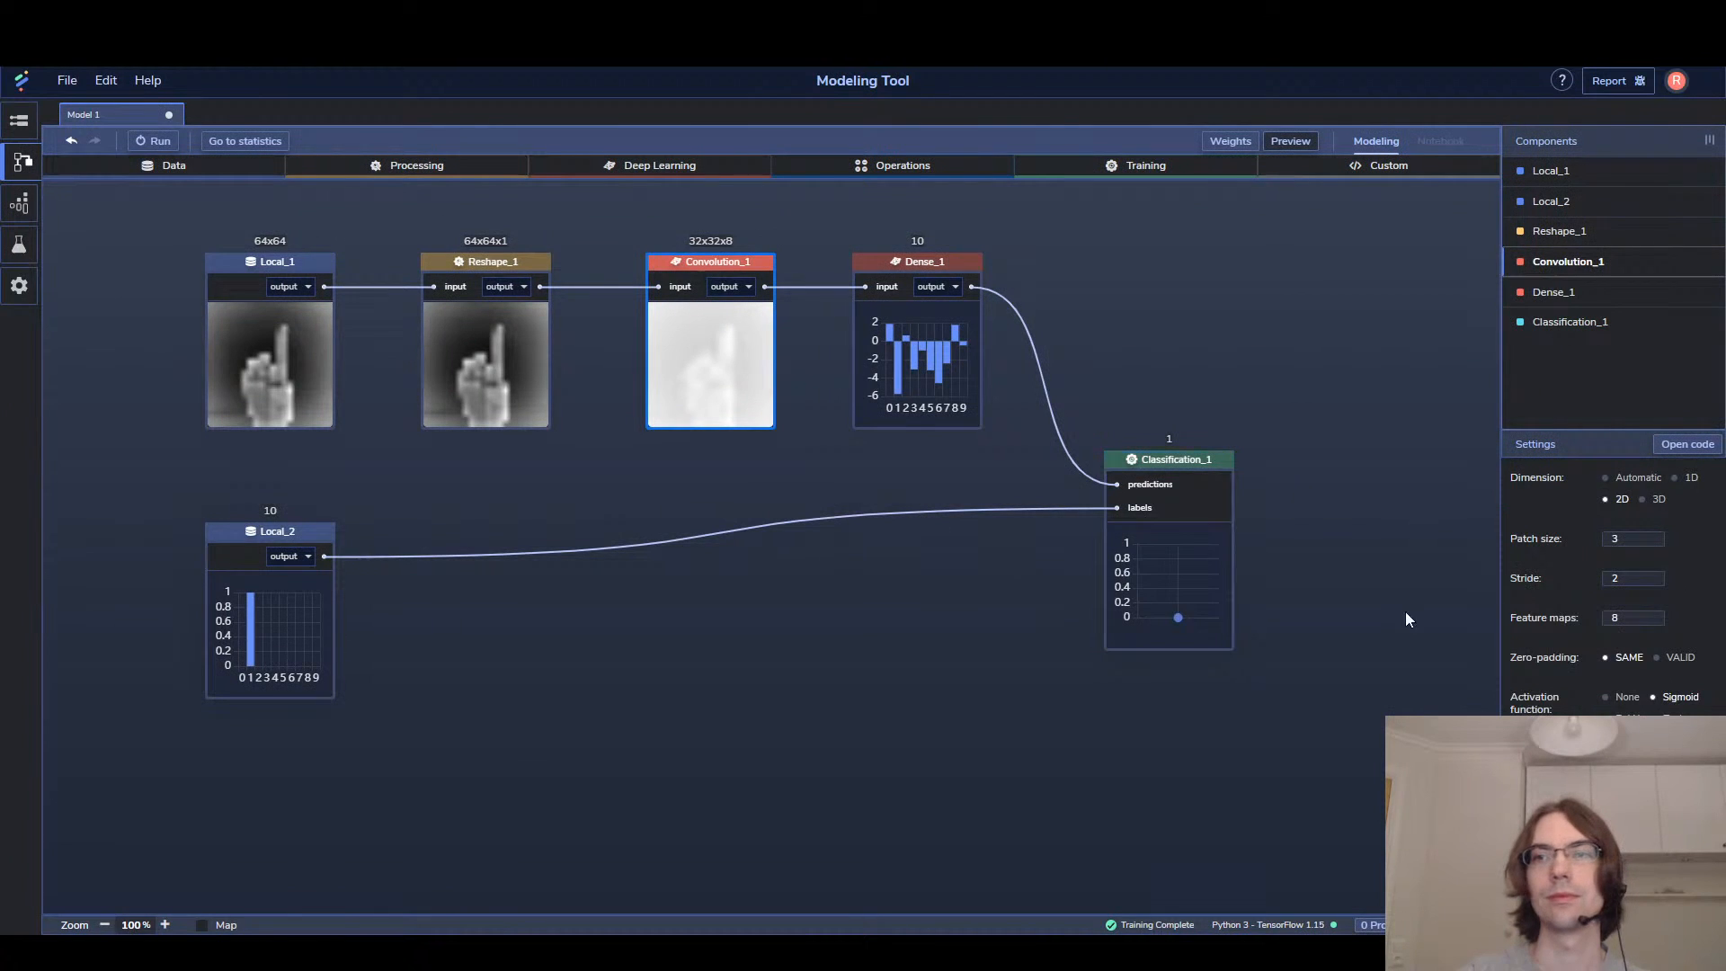
left_click(1510, 620)
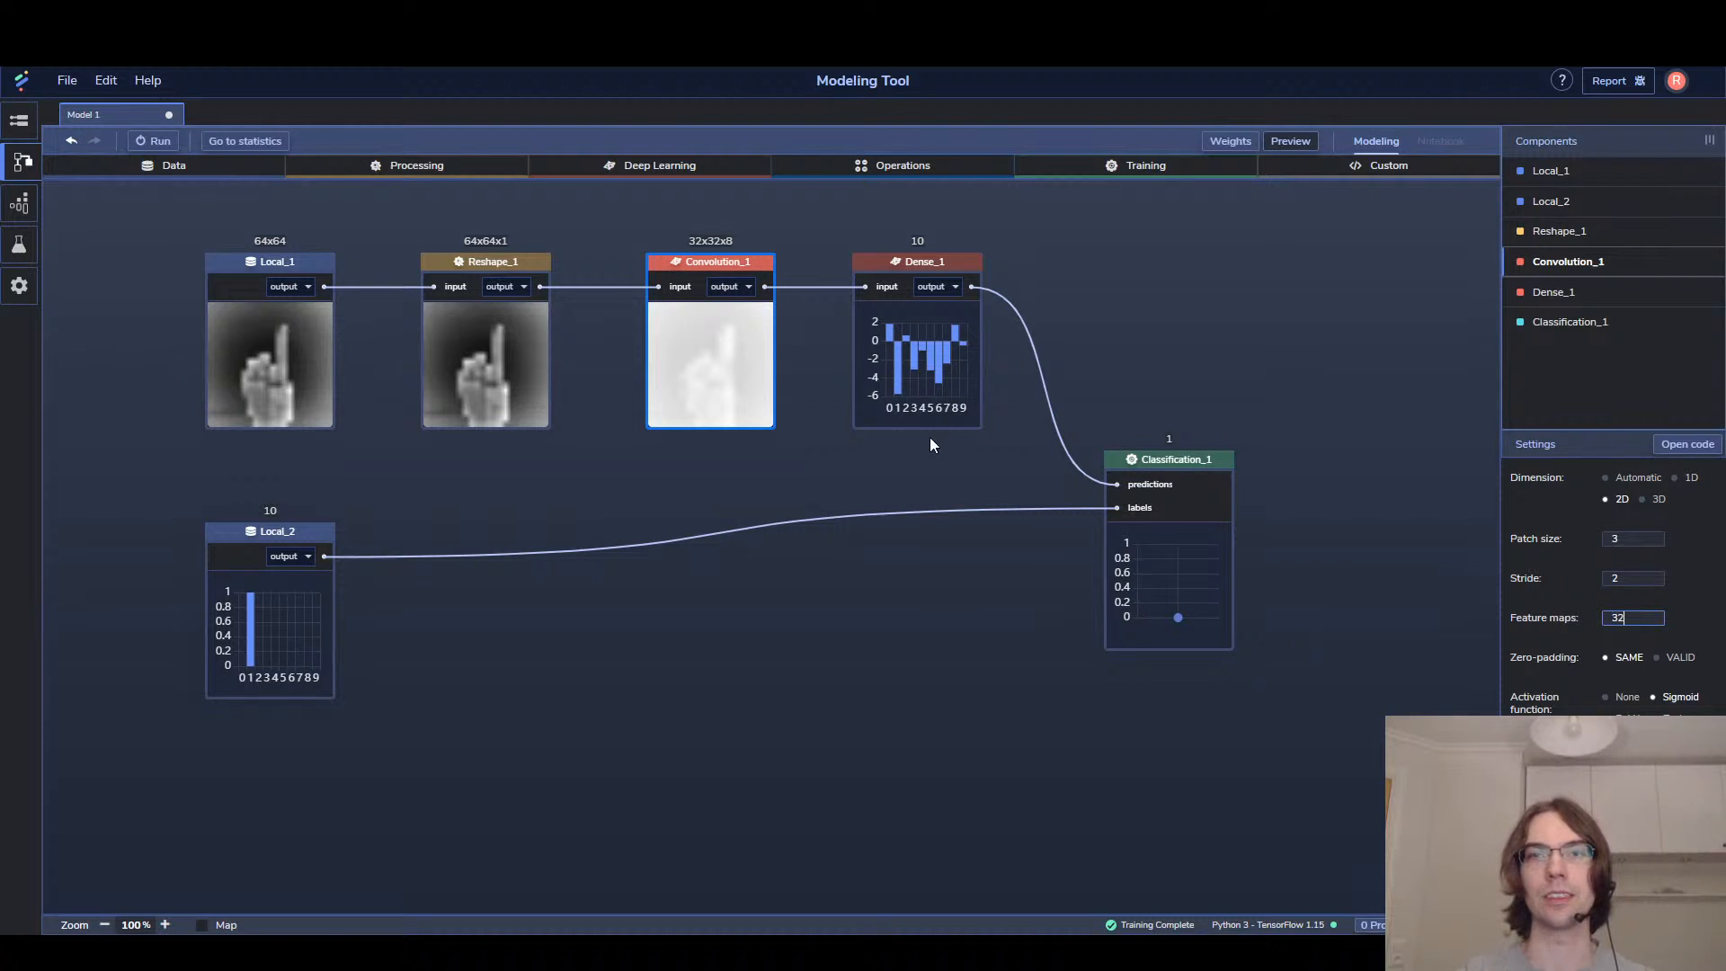
Move the Dense component farther from the Convolution component and delete the connection between them
left_click(911, 412)
left_click_drag(910, 412, 1000, 412)
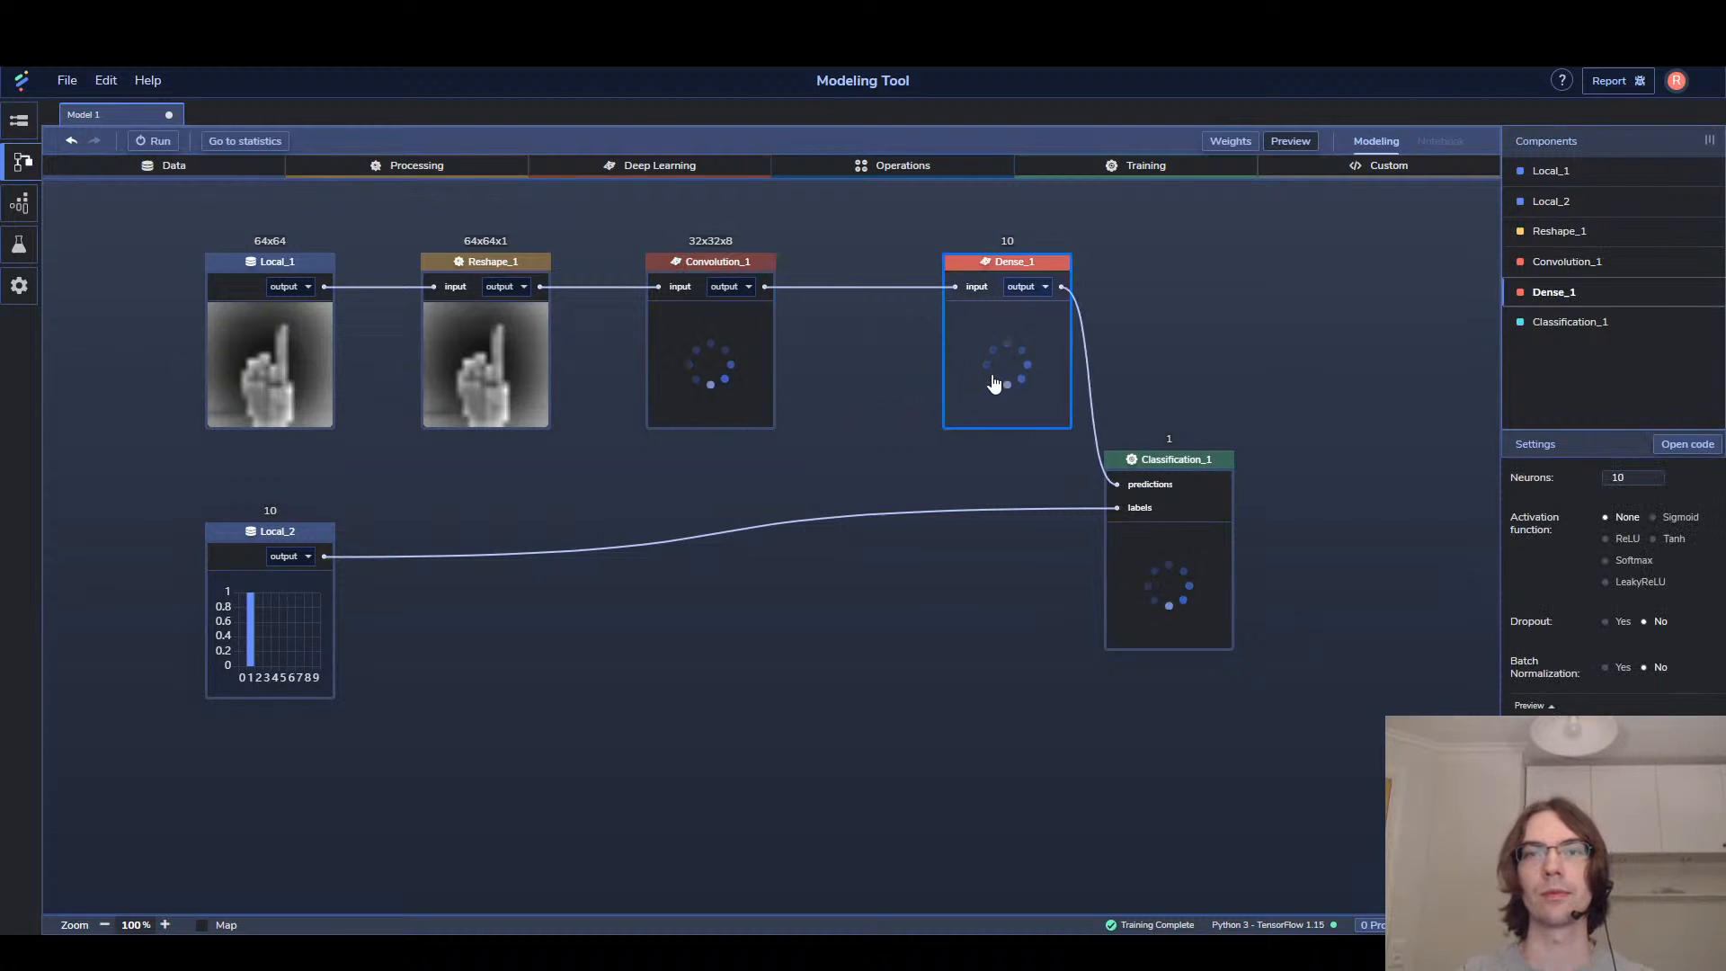
left_click(861, 289)
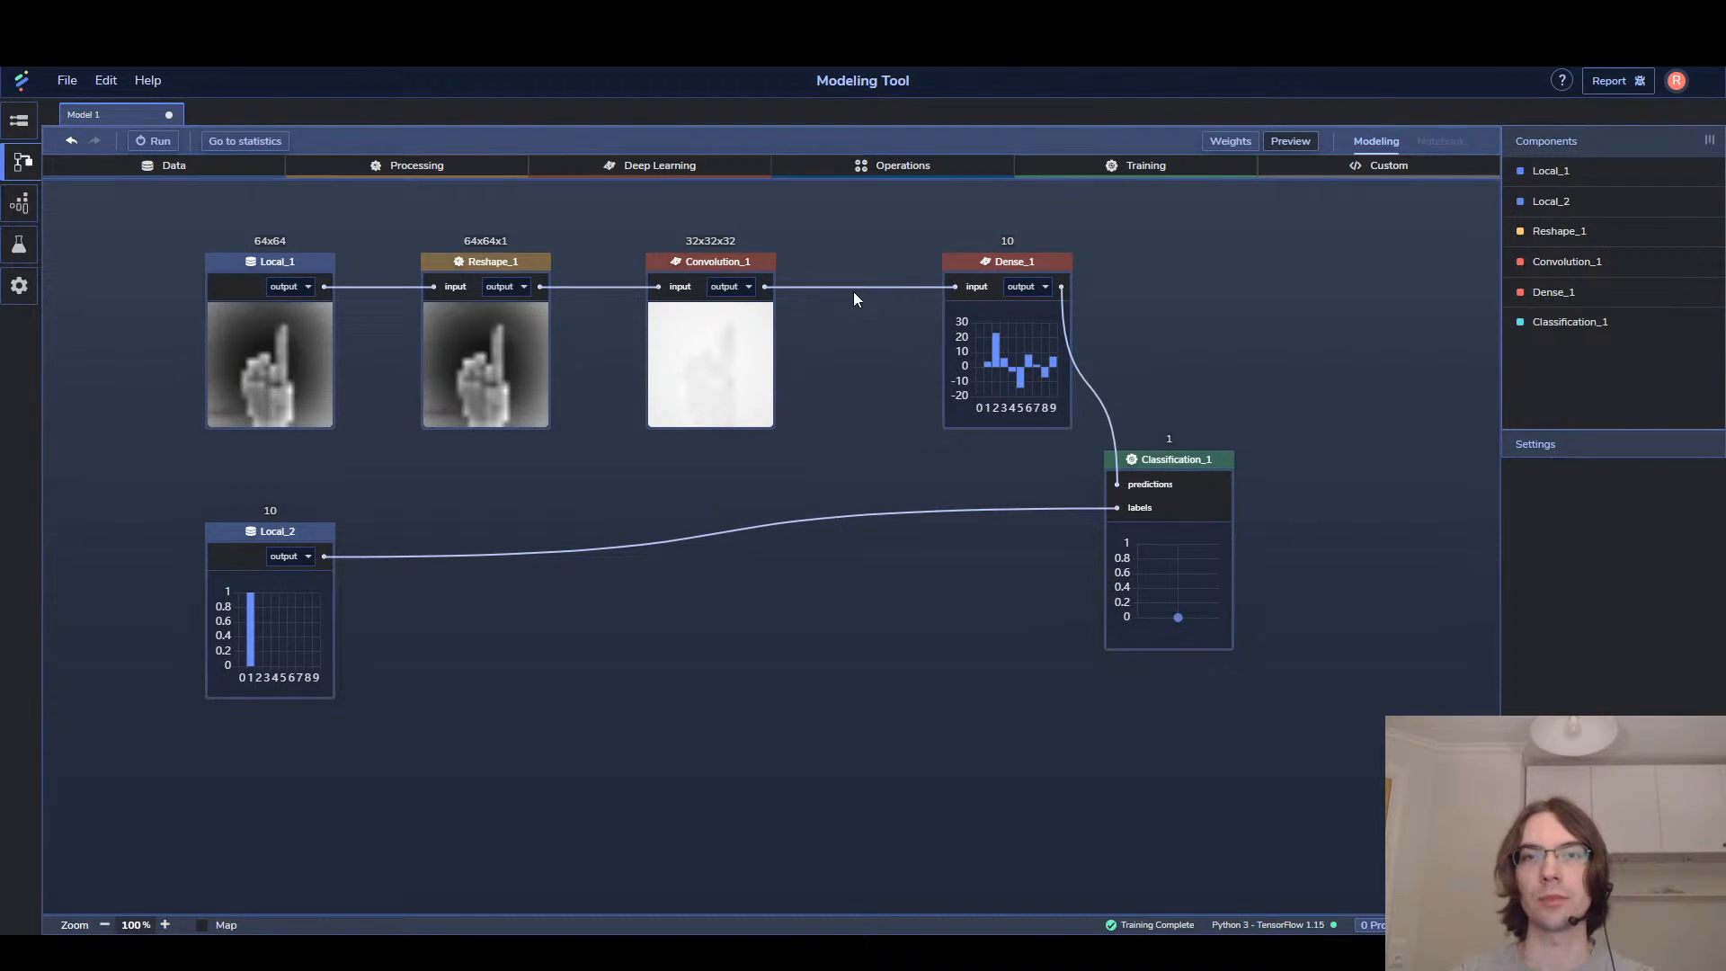
key("Delete")
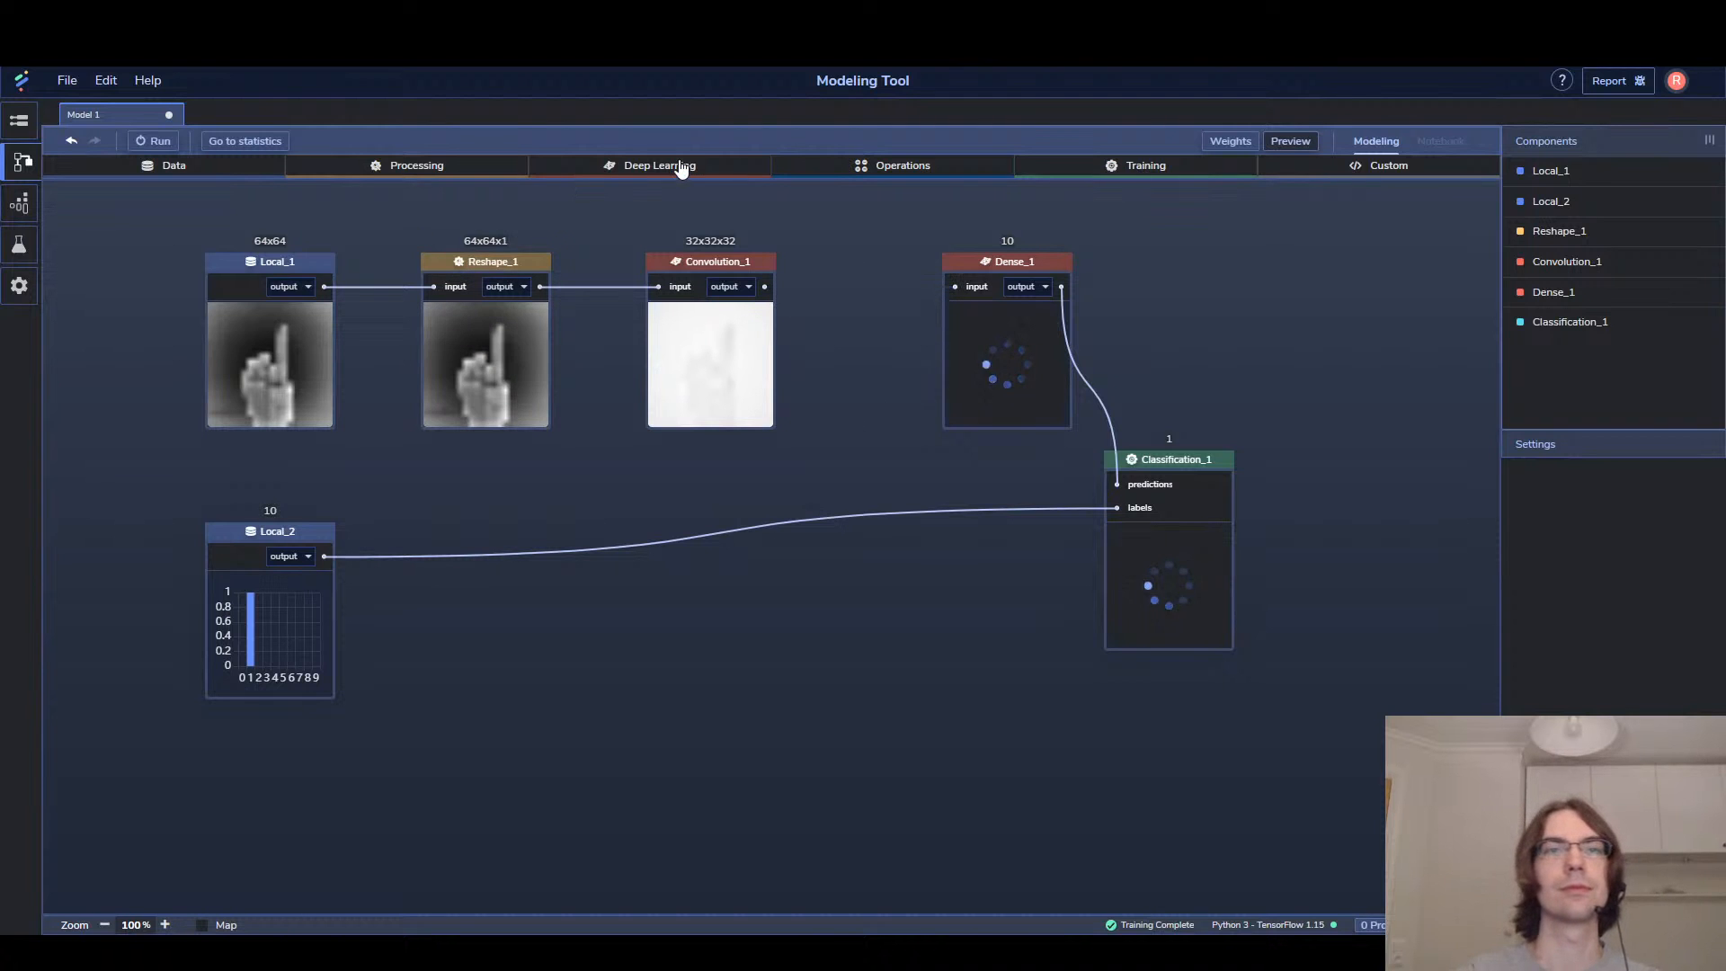
Insert a second Dense component connected between the Convolution and the existing Dense component, and shift the Classification component outward to make room
mouse_move(670, 168)
left_click_drag(662, 182, 1056, 286)
left_click(844, 294)
left_click(1187, 512)
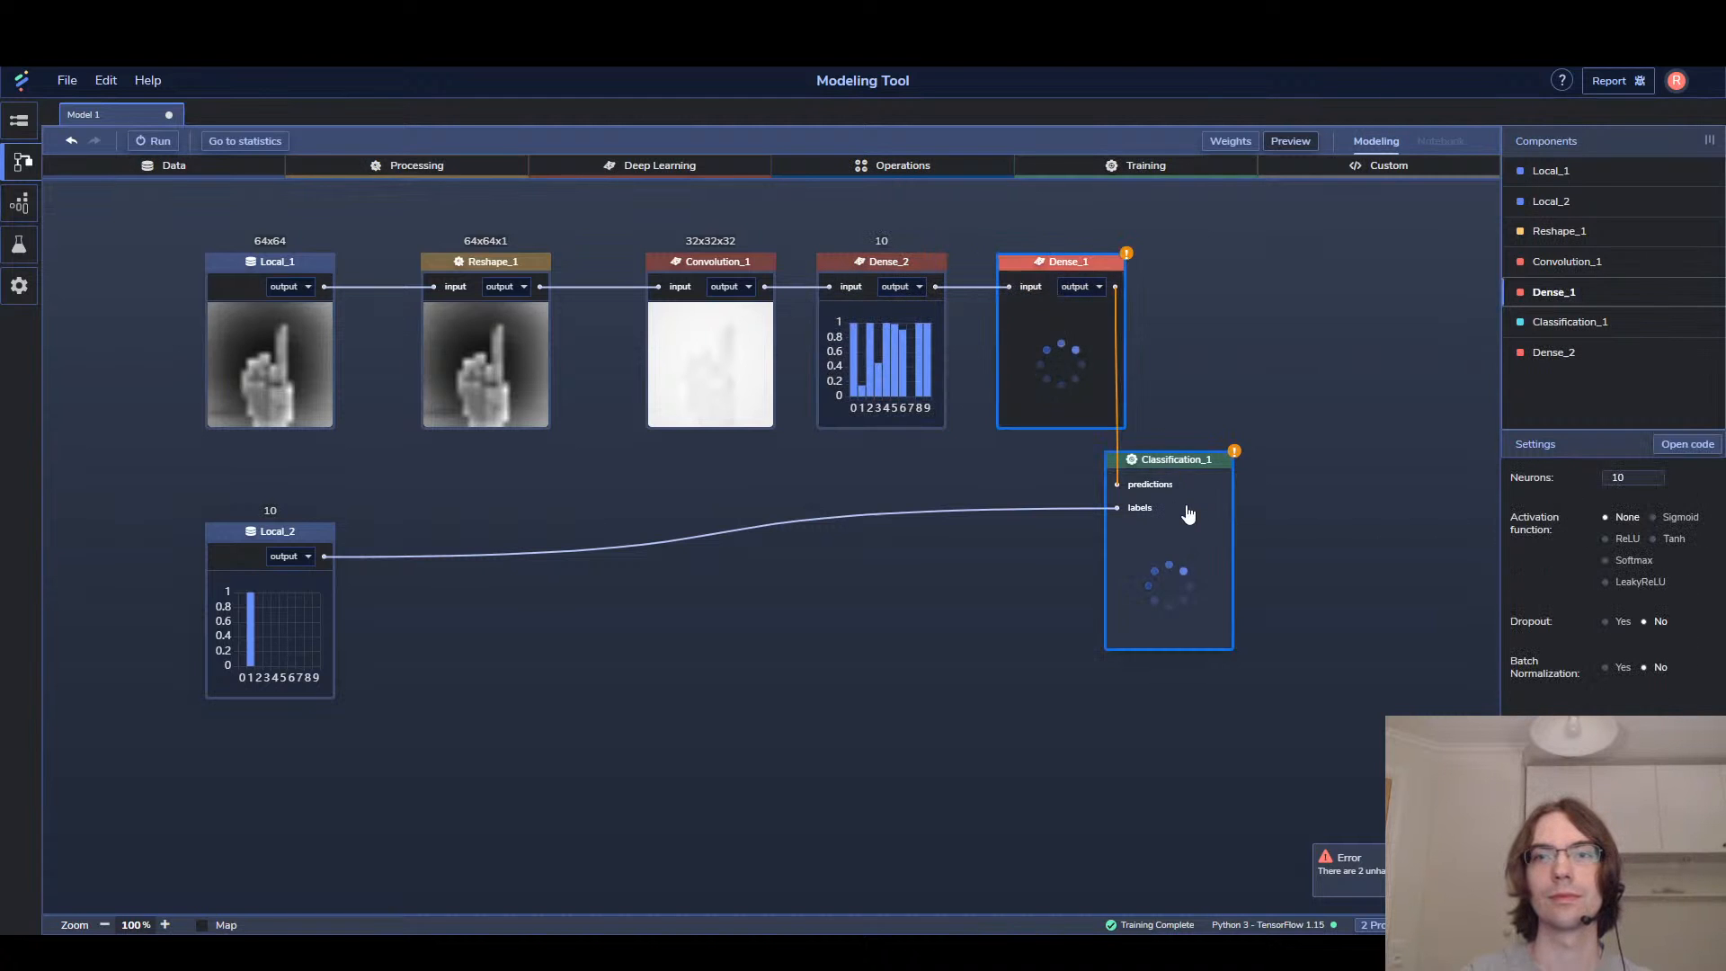
left_click_drag(1186, 512, 1294, 513)
left_click(1102, 620)
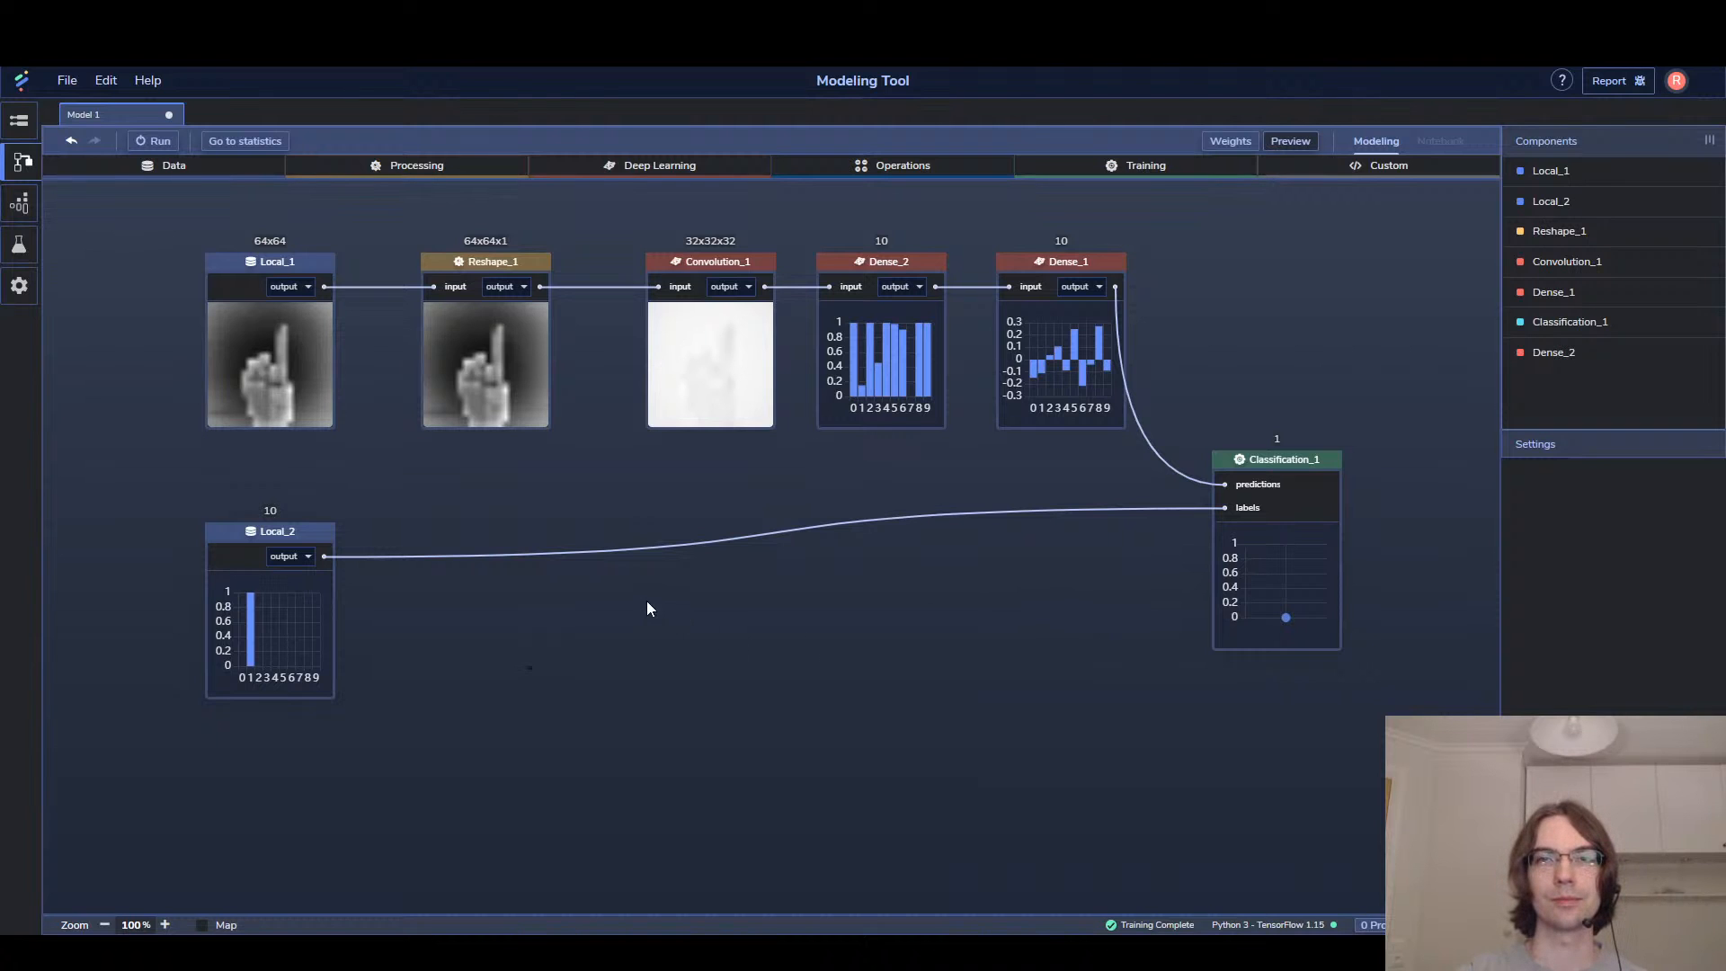
Set the inserted Dense component to 128 neurons and run the model without starting from the existing weights
left_click(876, 359)
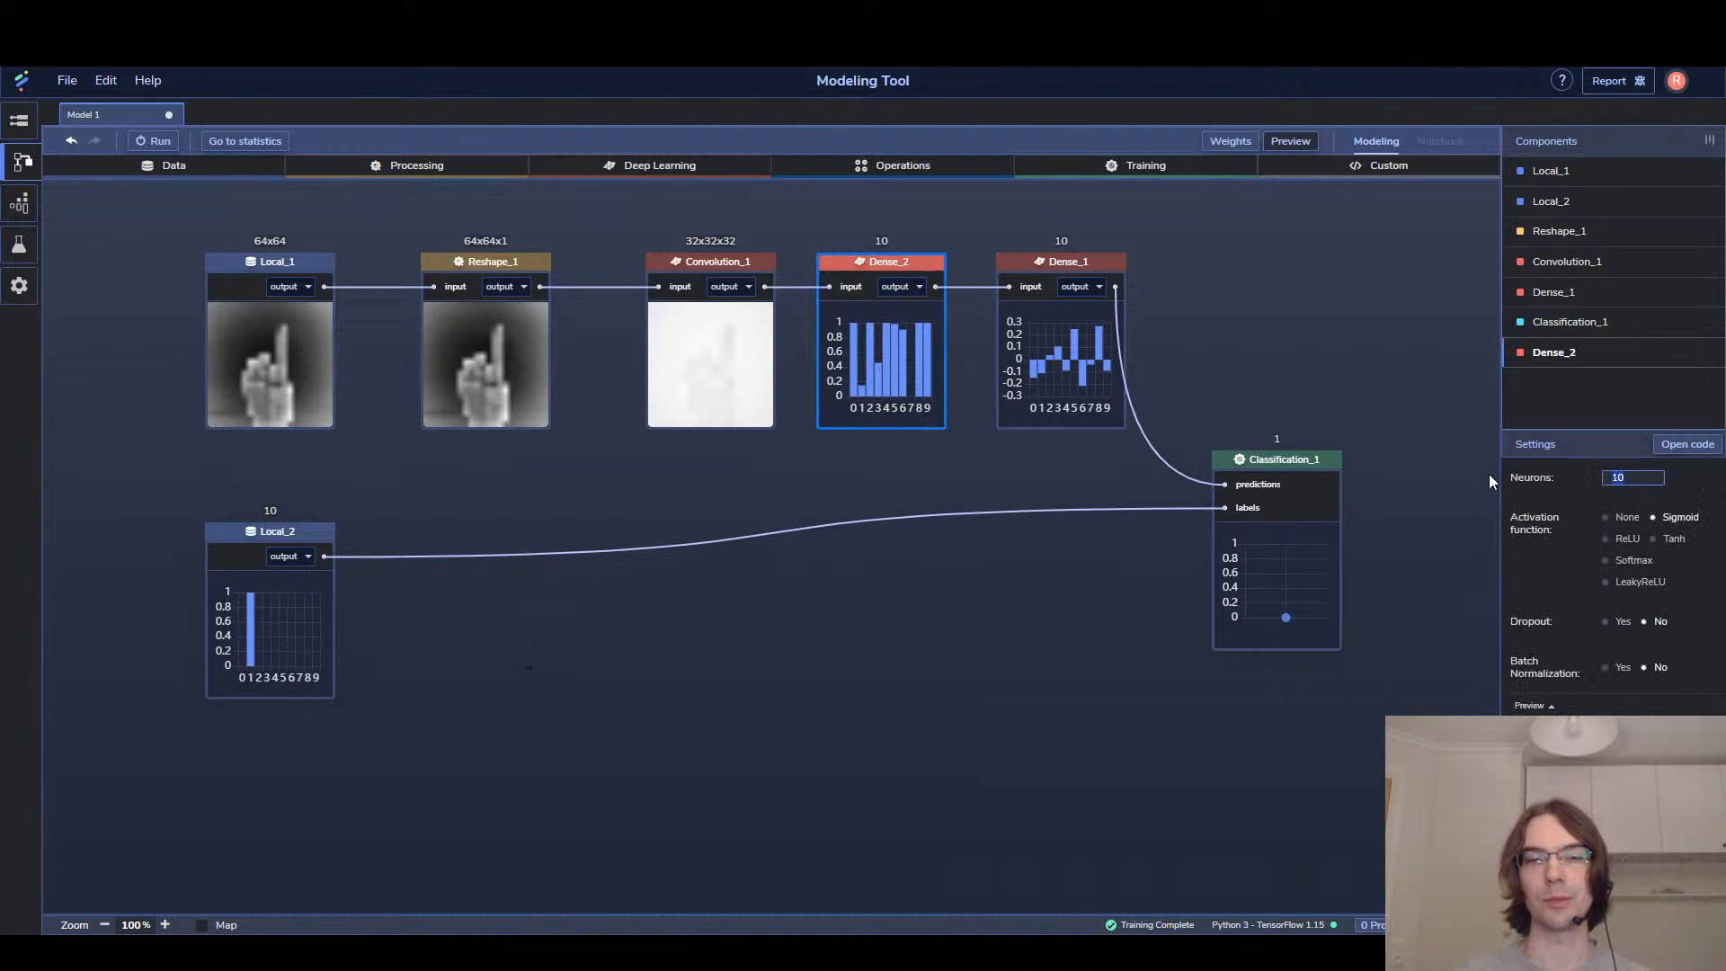
type("128")
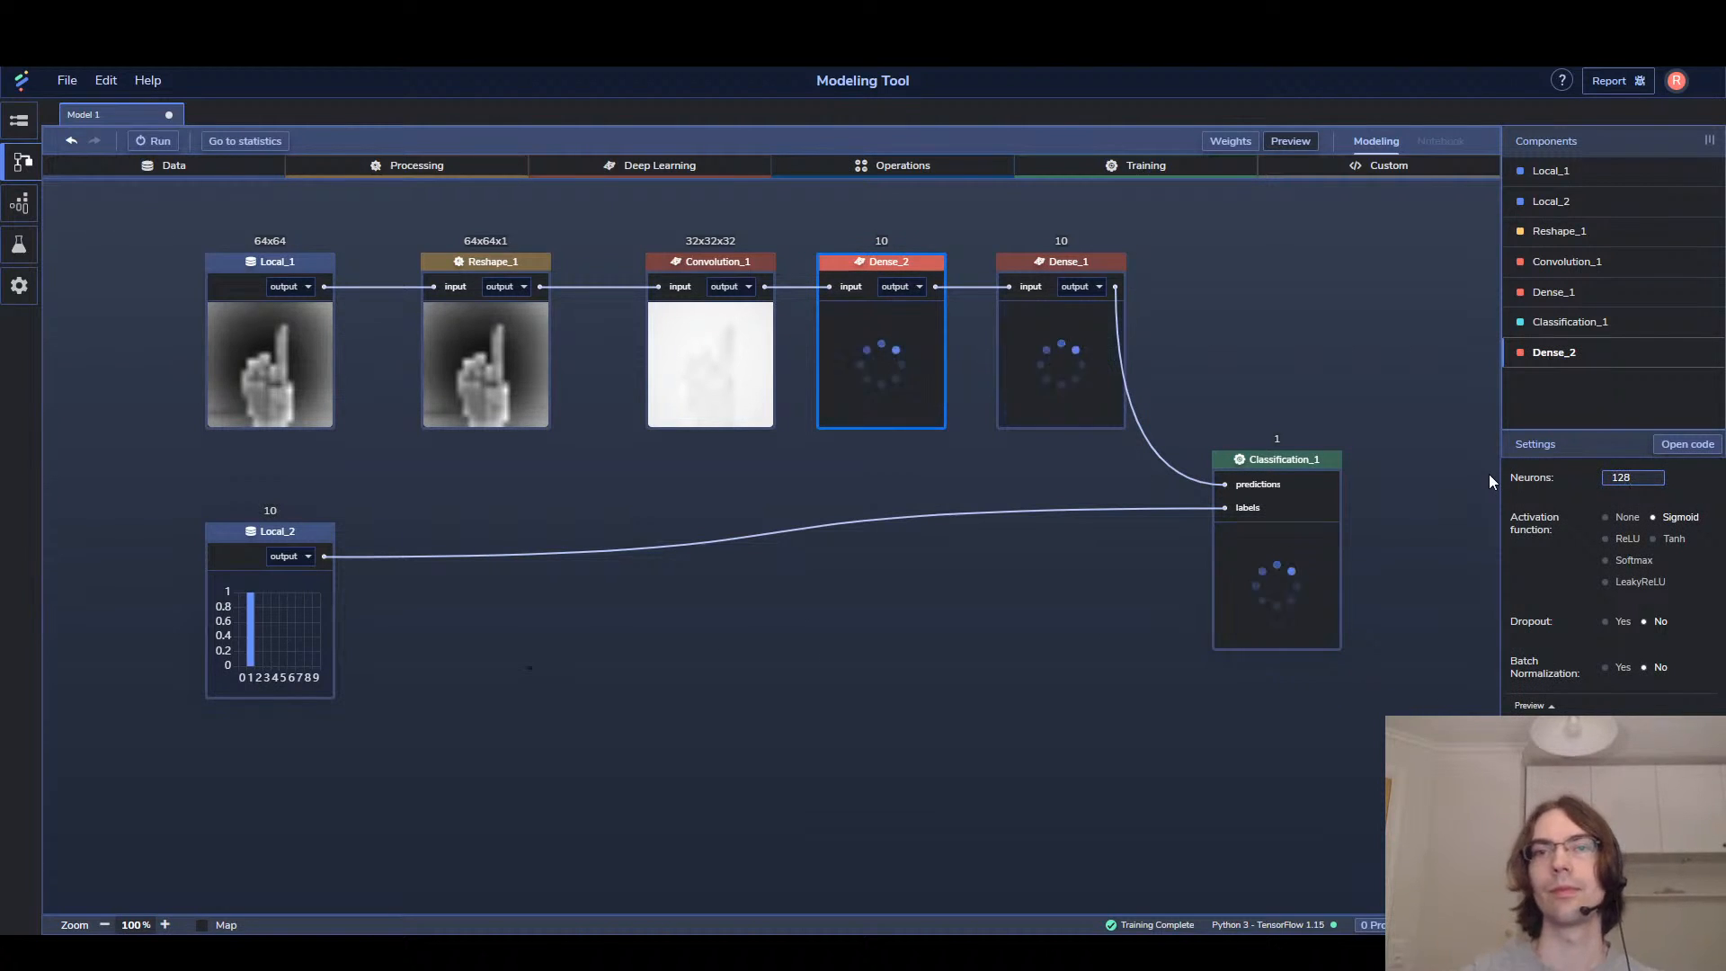
left_click(1036, 633)
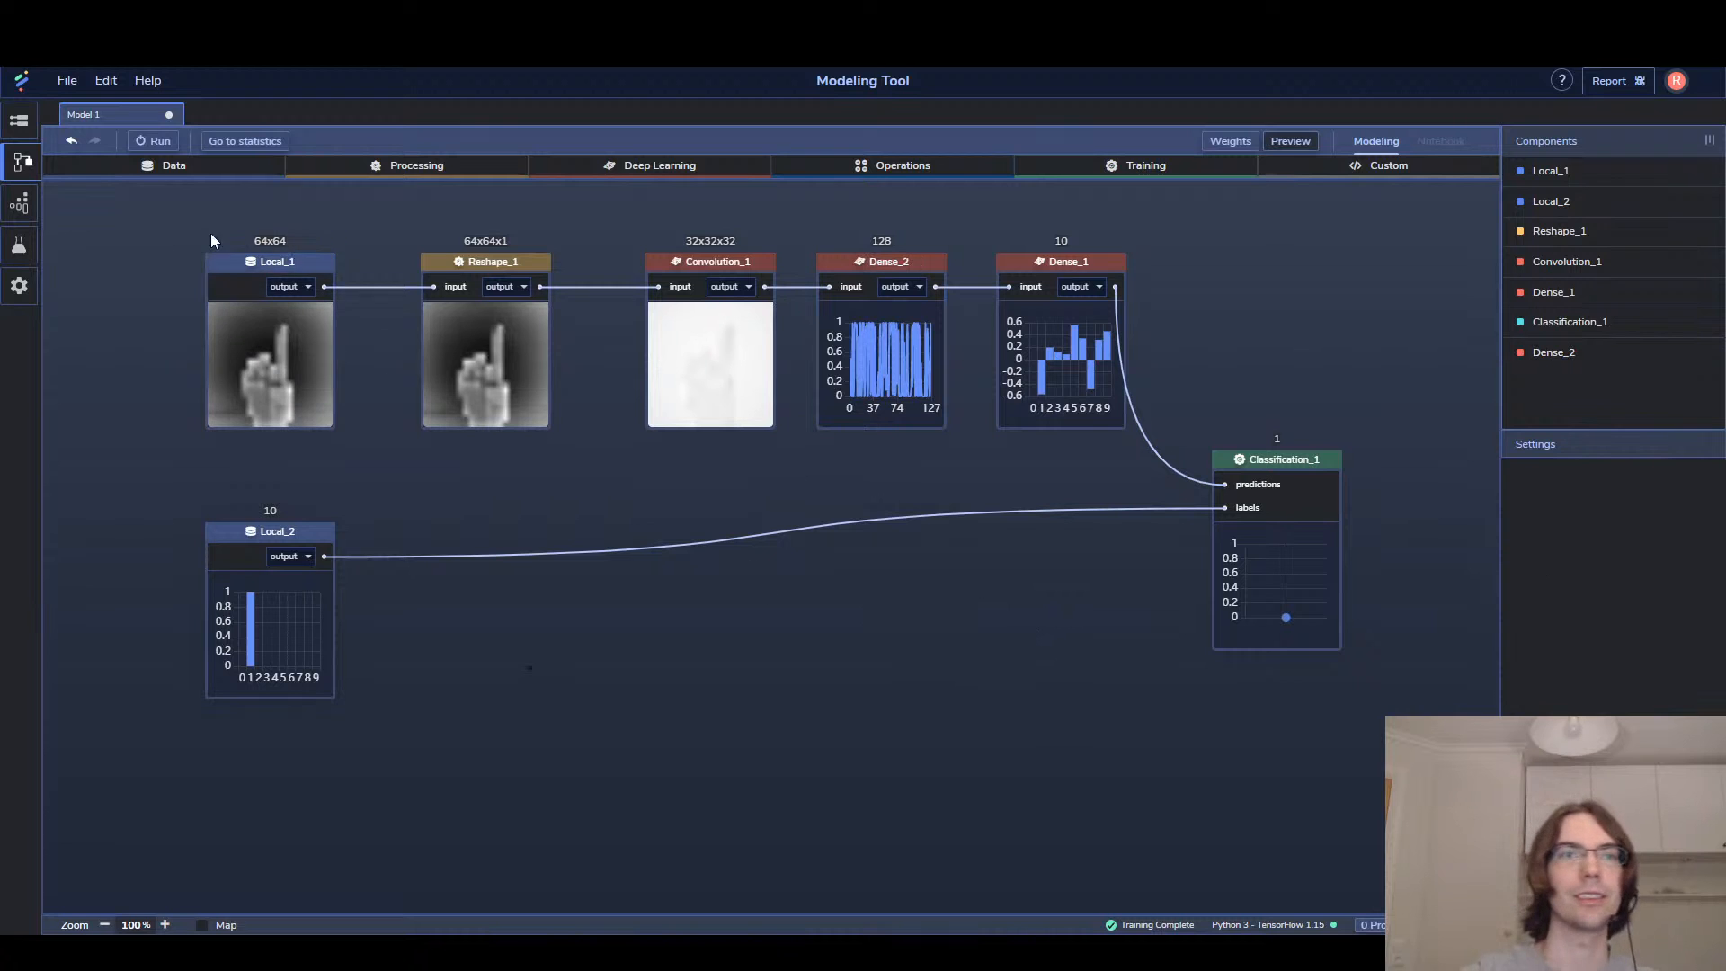
left_click(154, 141)
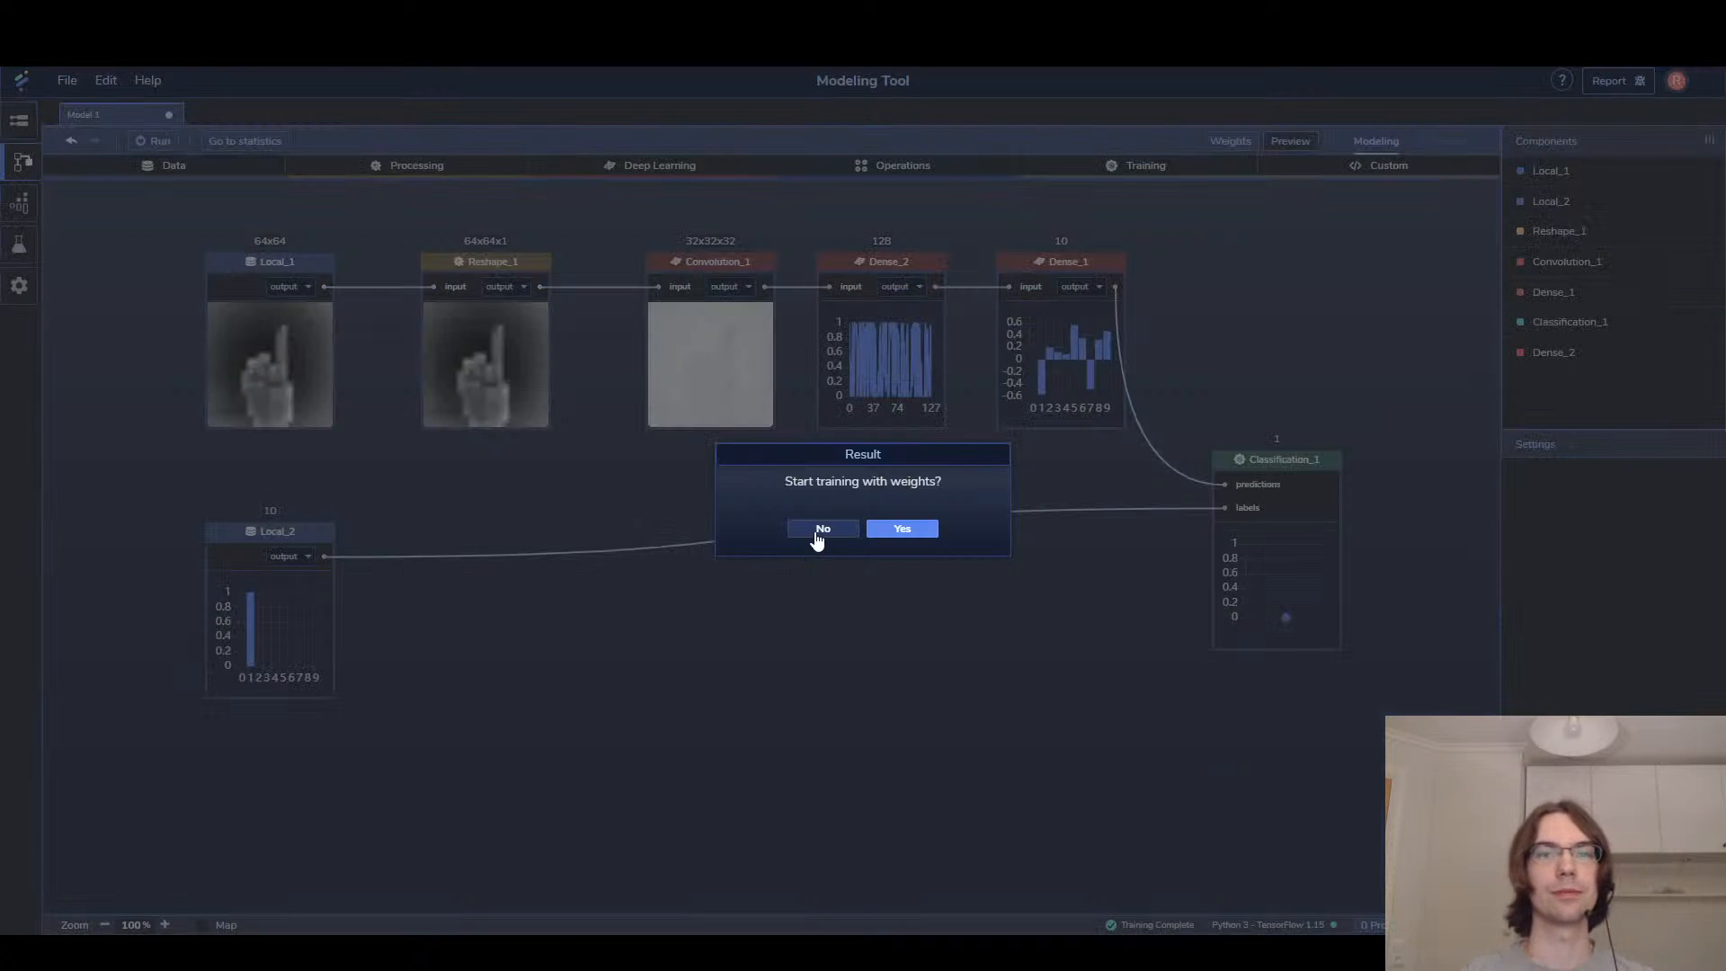
left_click(820, 530)
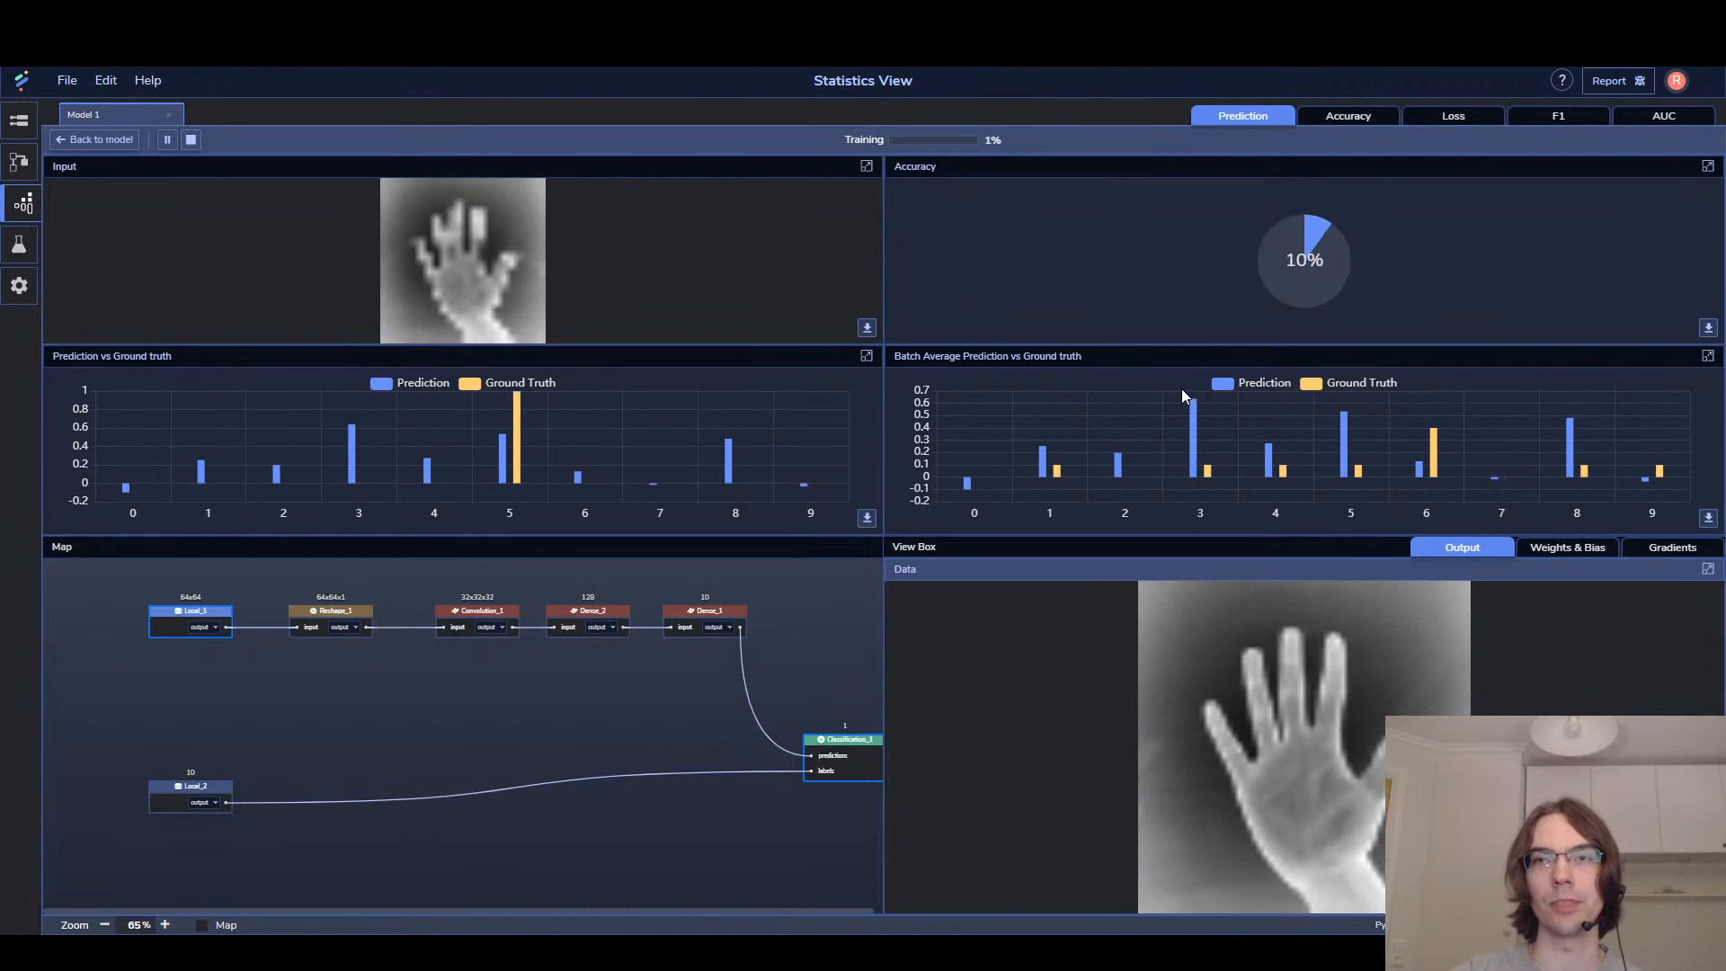
Examine the accuracy charts of the new training run and the gradients of the Convolution component
left_click(1370, 119)
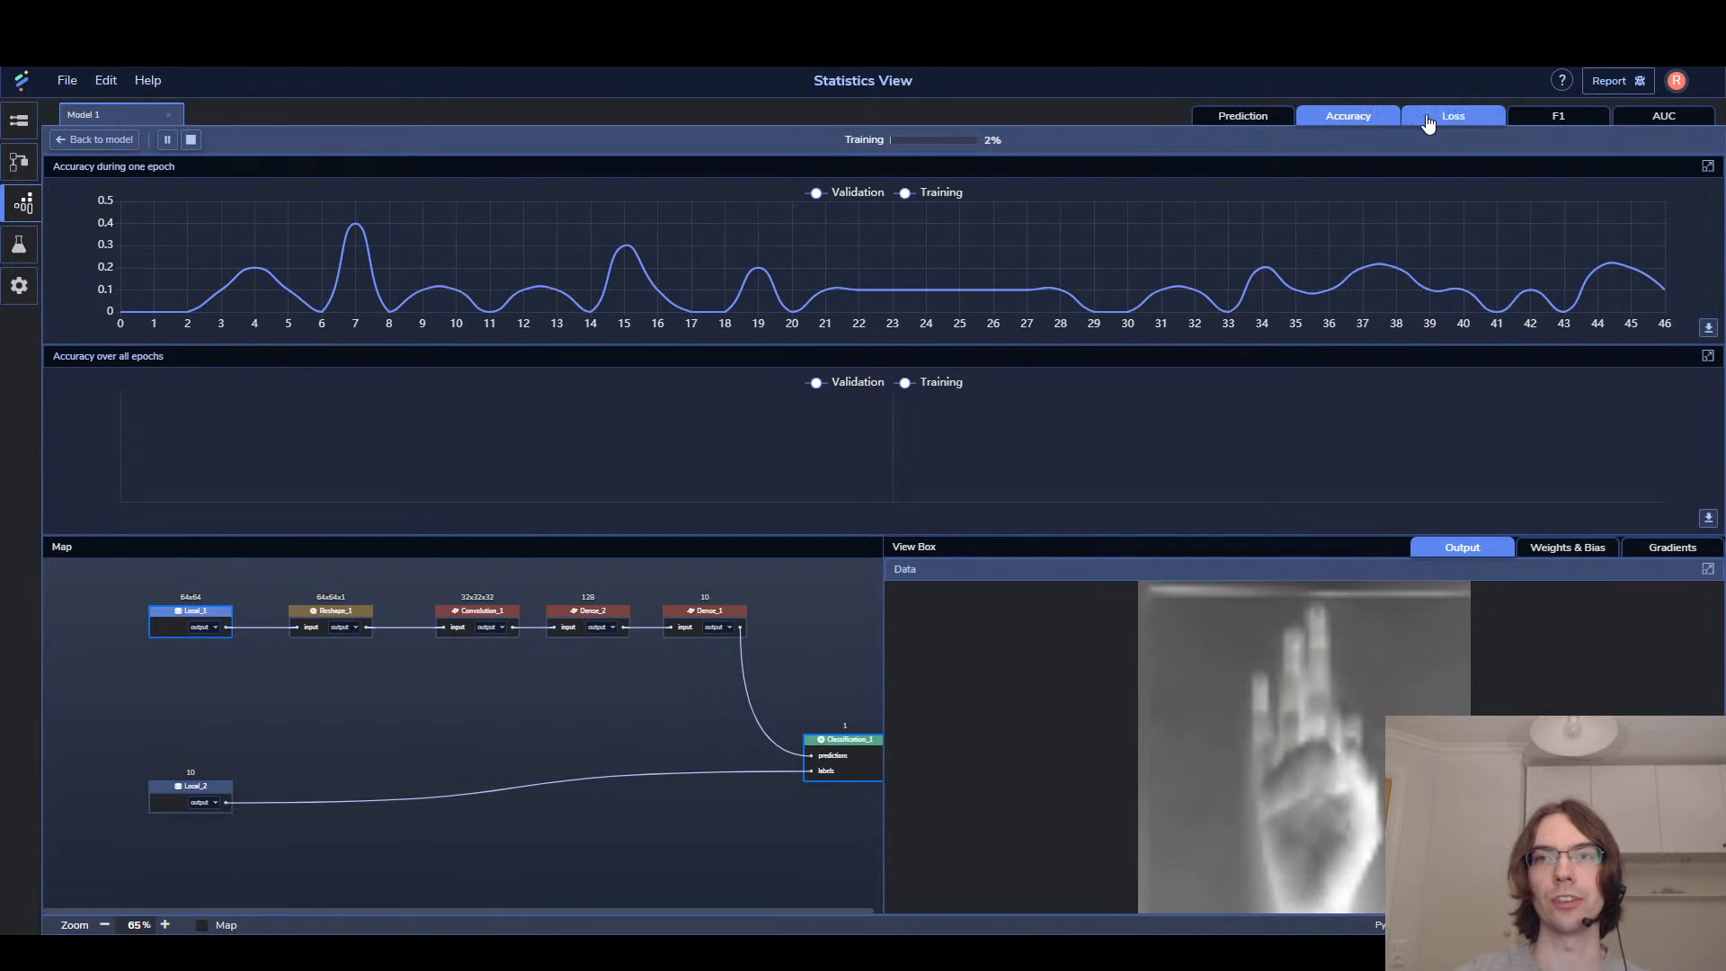
left_click(1672, 547)
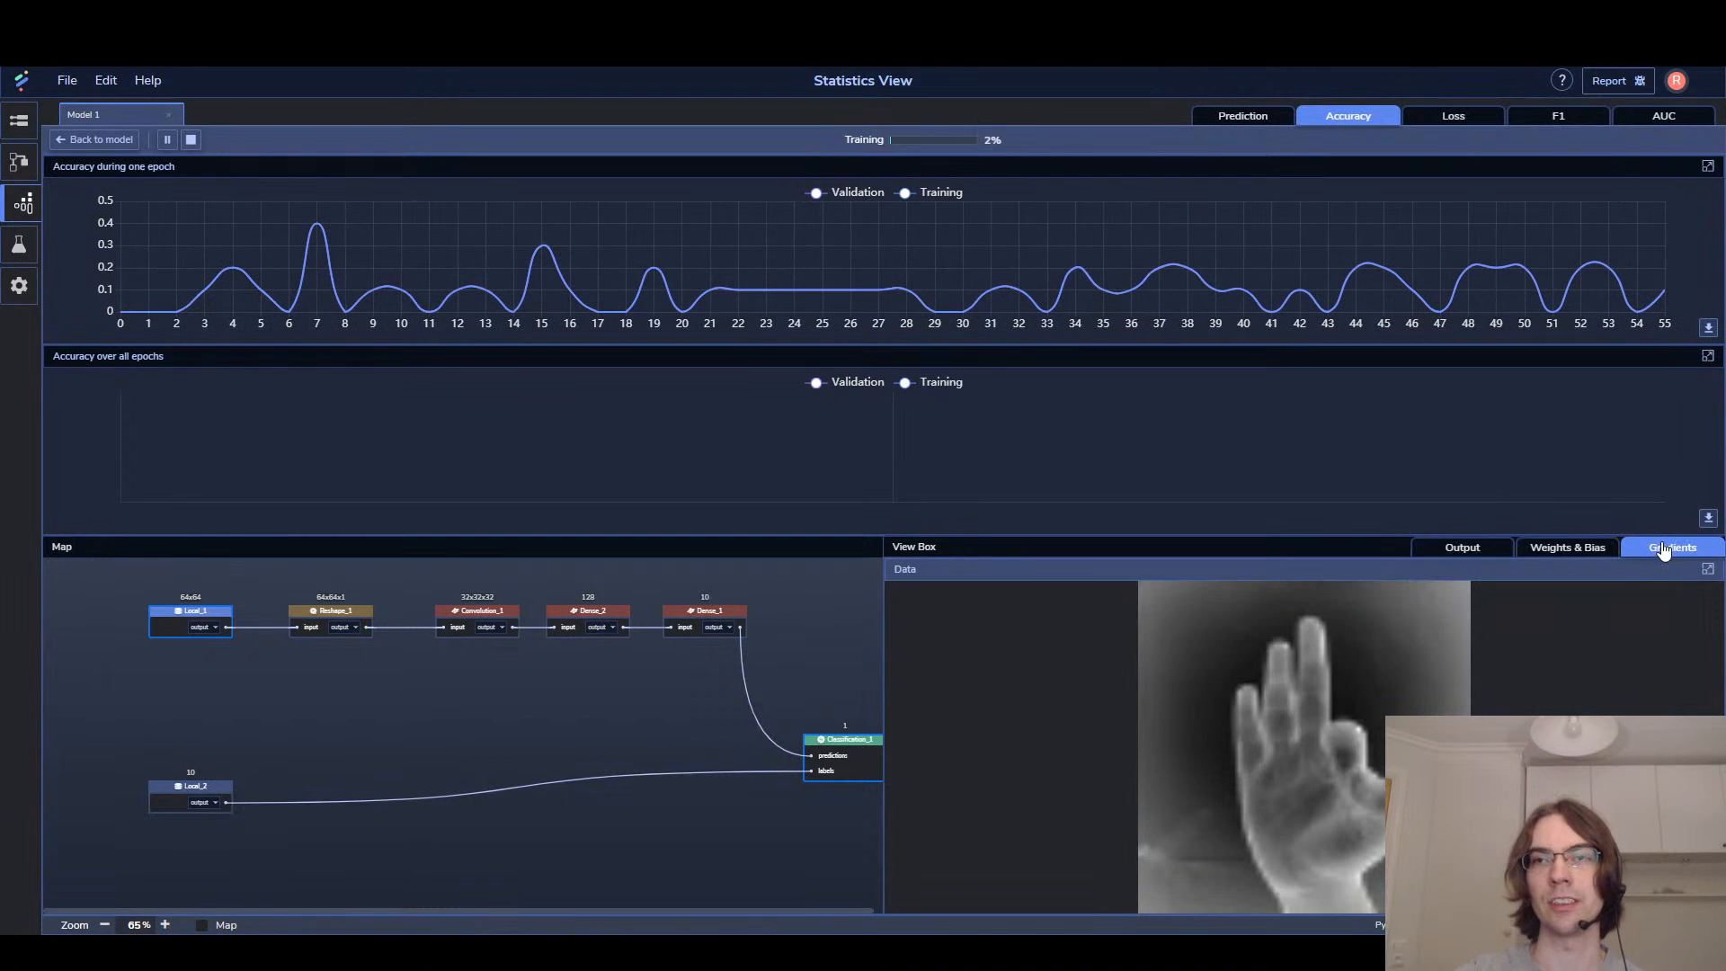
left_click(324, 628)
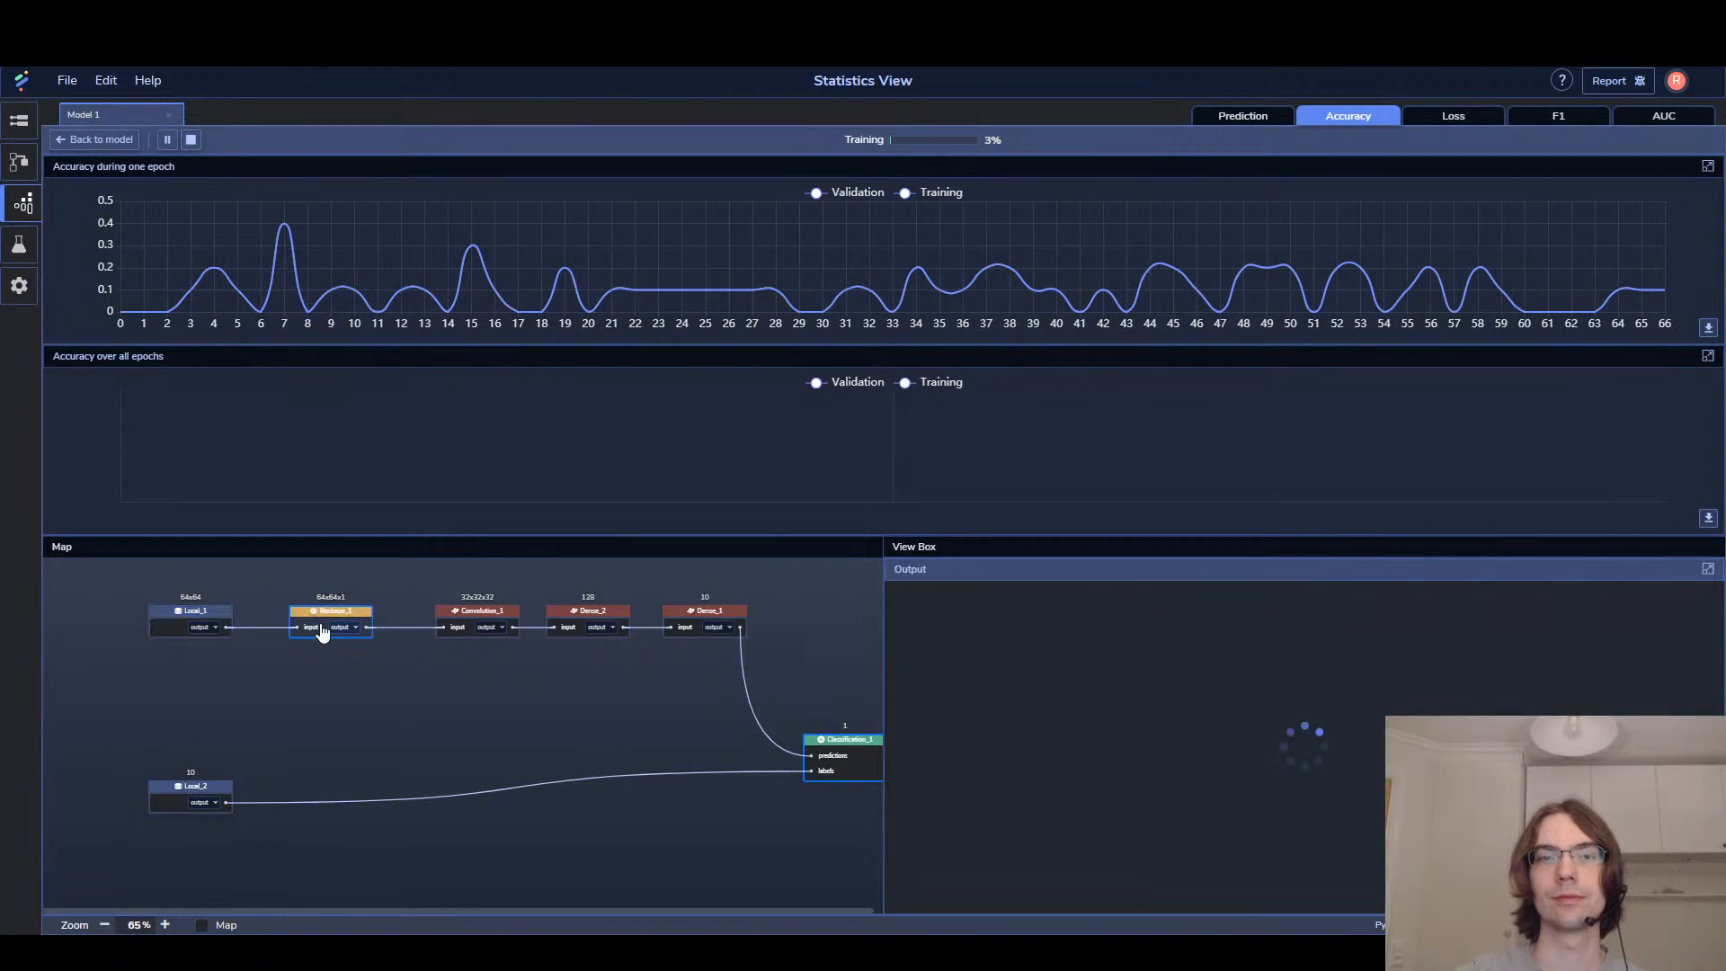
left_click(489, 628)
left_click(1672, 548)
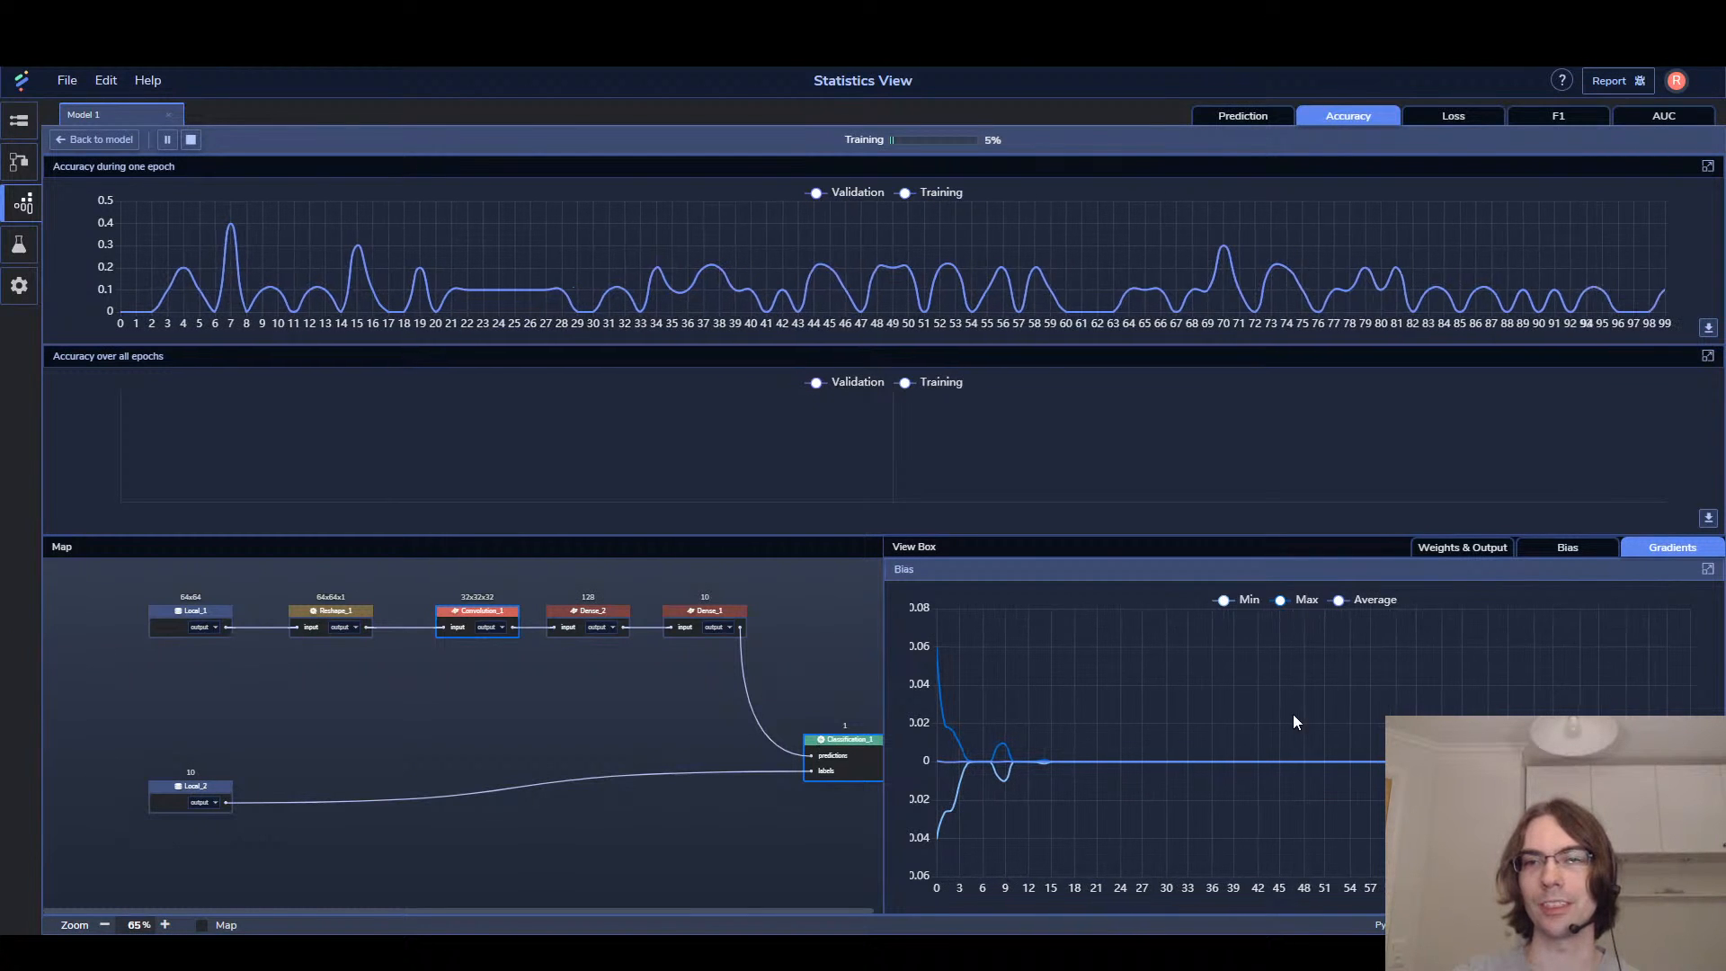
View the training loss charts, read the details of the general message in the problem list, and close the list
left_click(1453, 119)
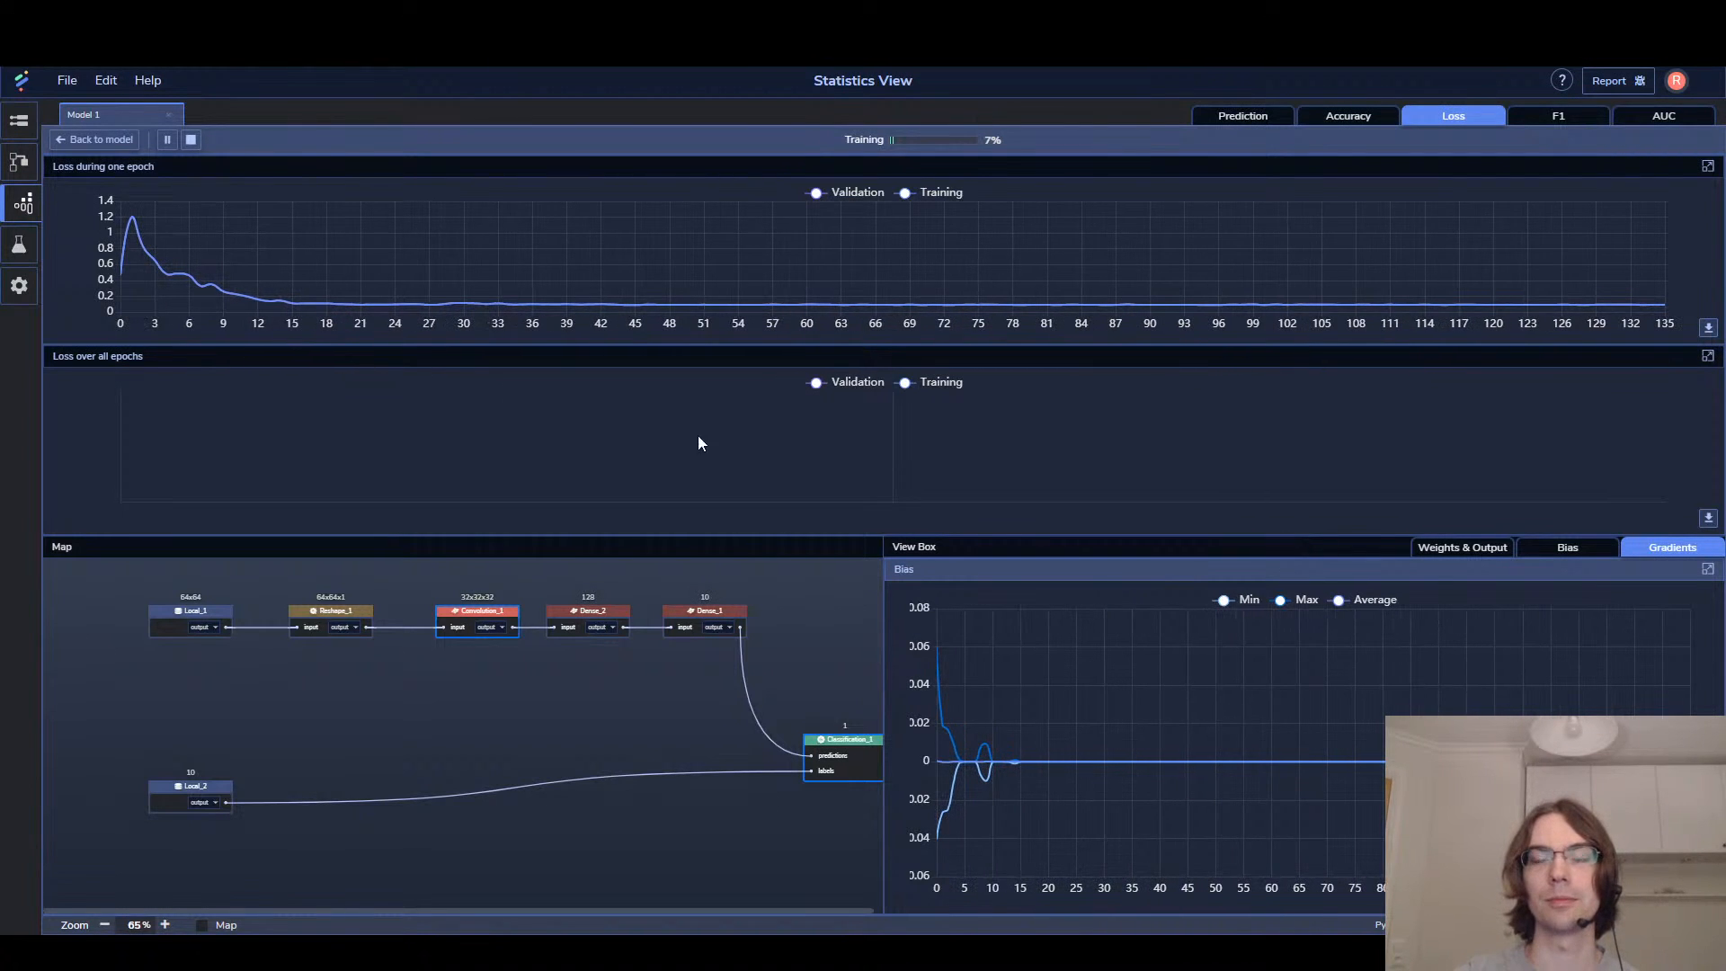
left_click(1663, 924)
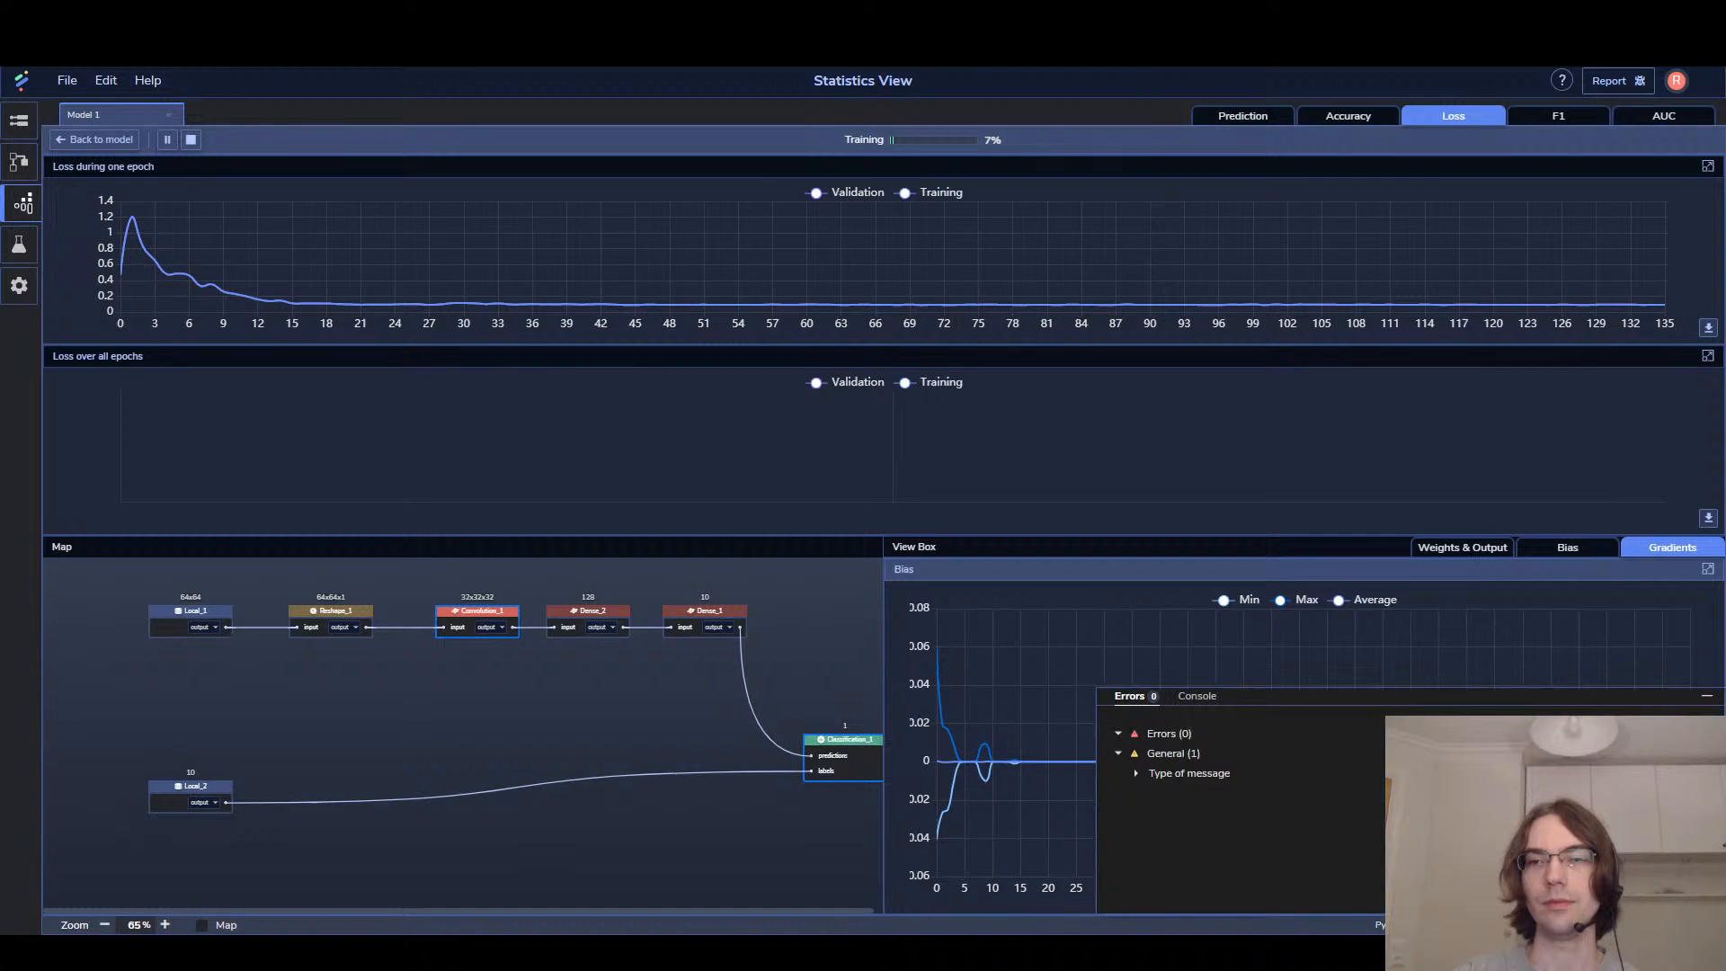
left_click(1137, 773)
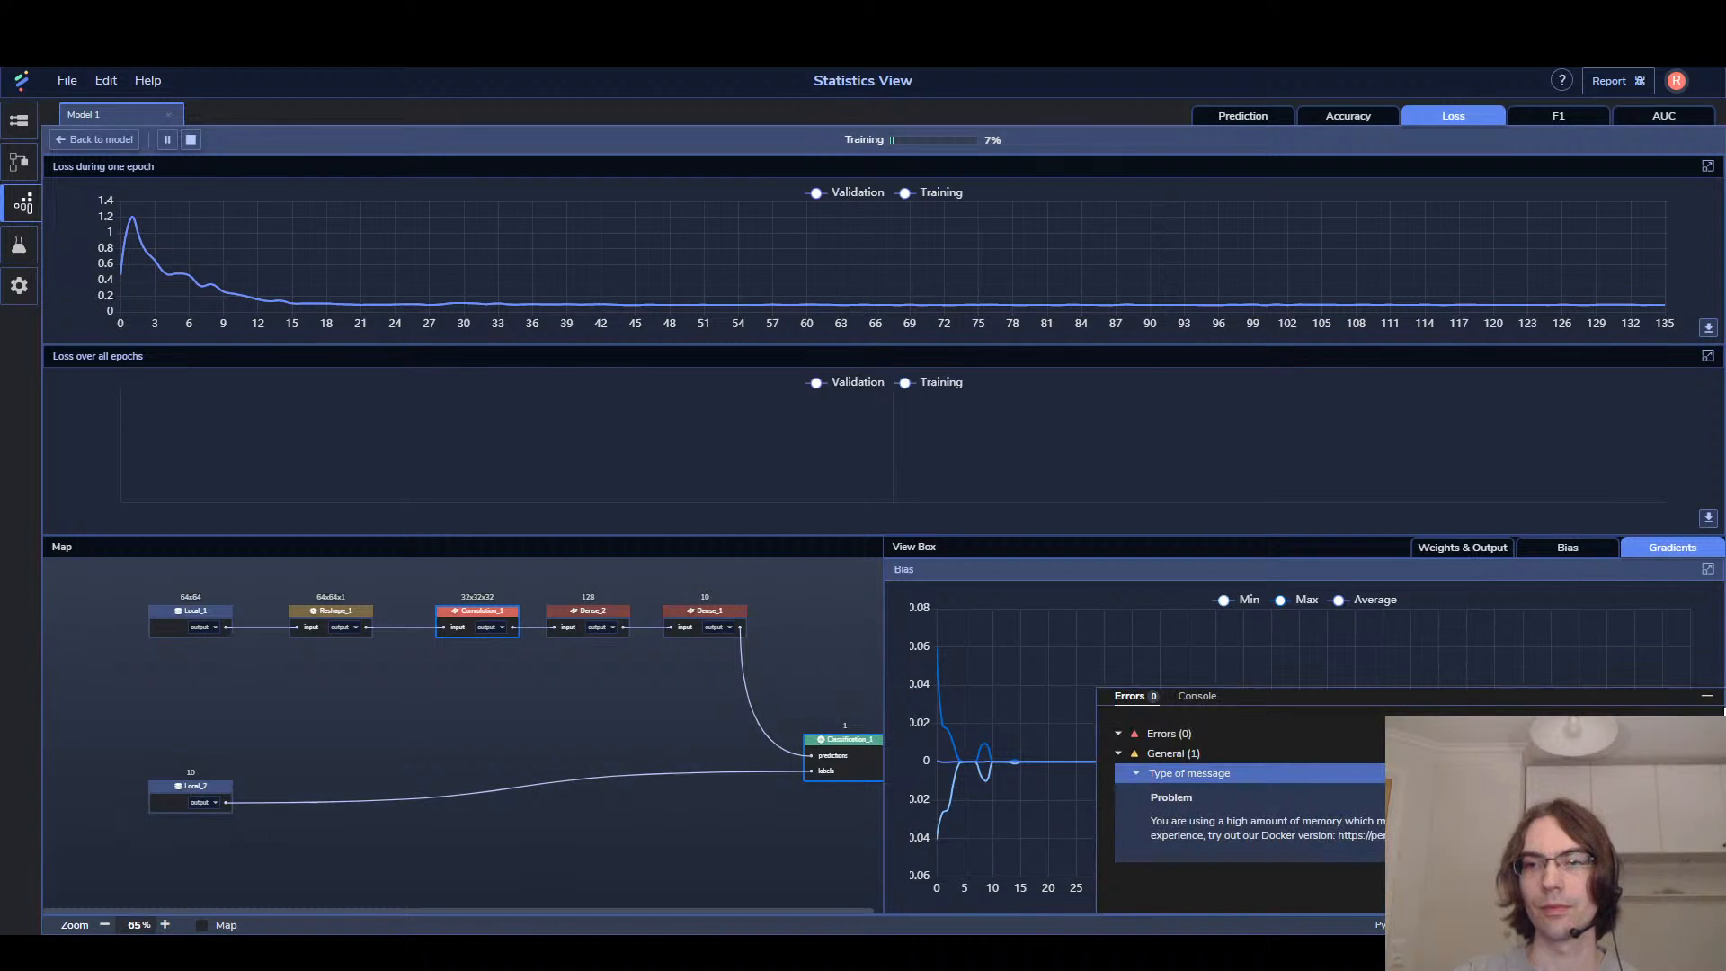
left_click(1706, 696)
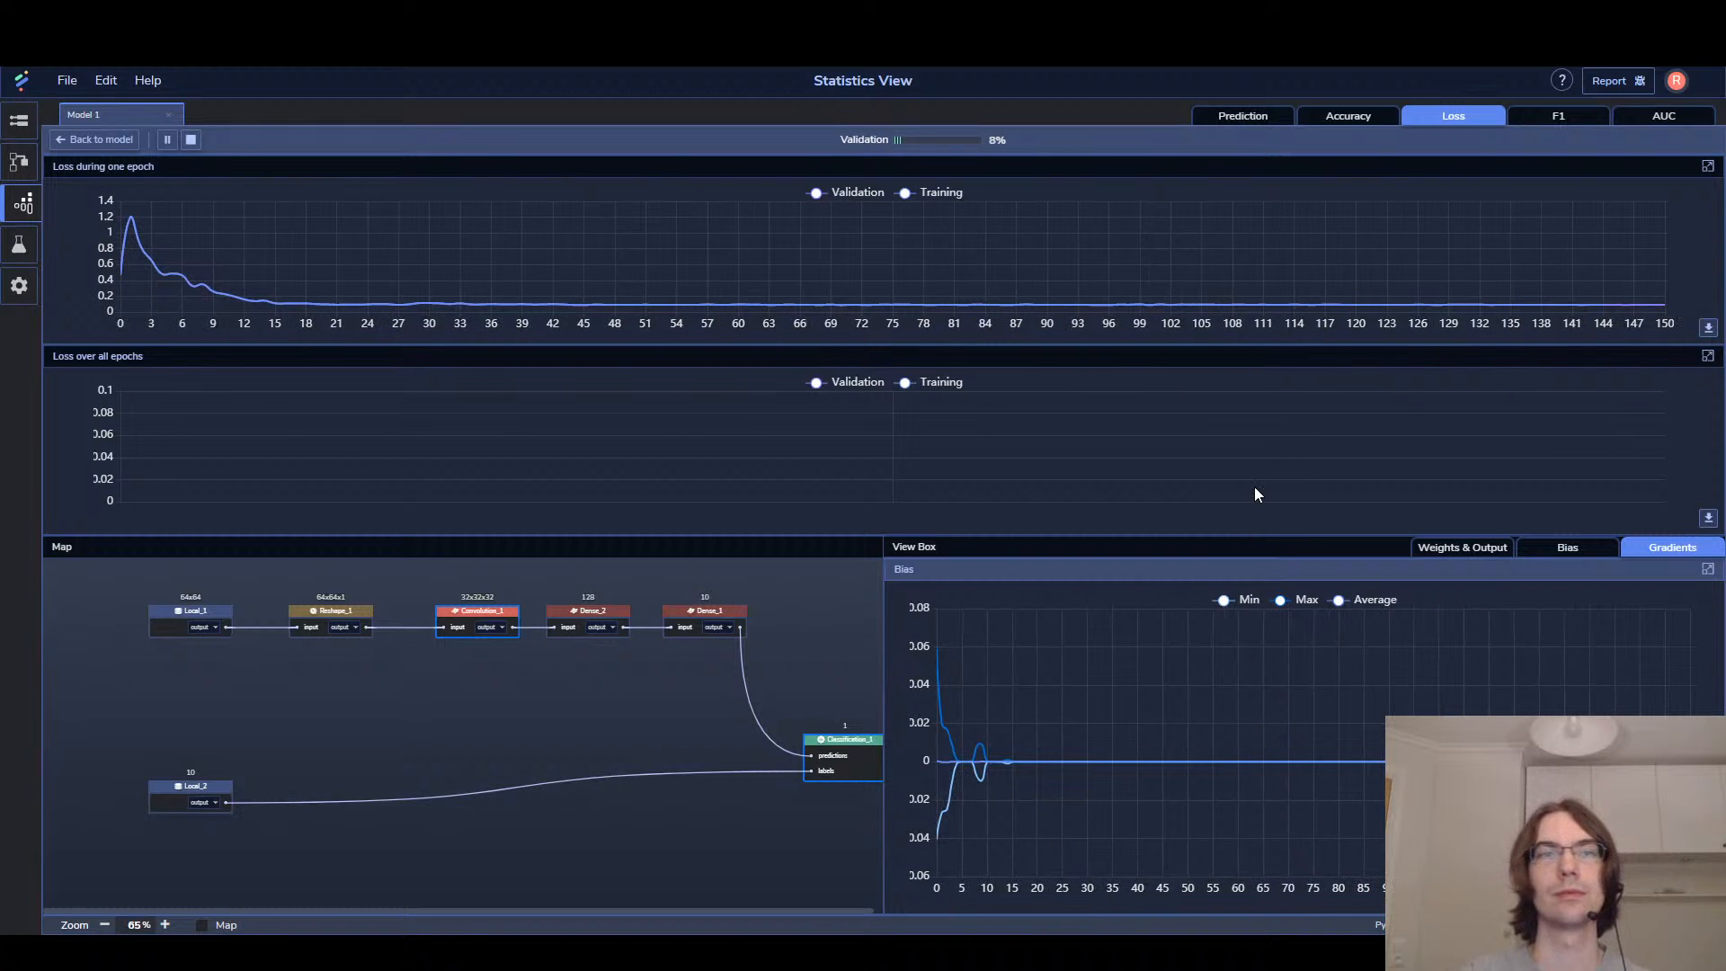
Monitor the training by comparing the prediction, accuracy and loss statistics as the epochs progress
left_click(1336, 126)
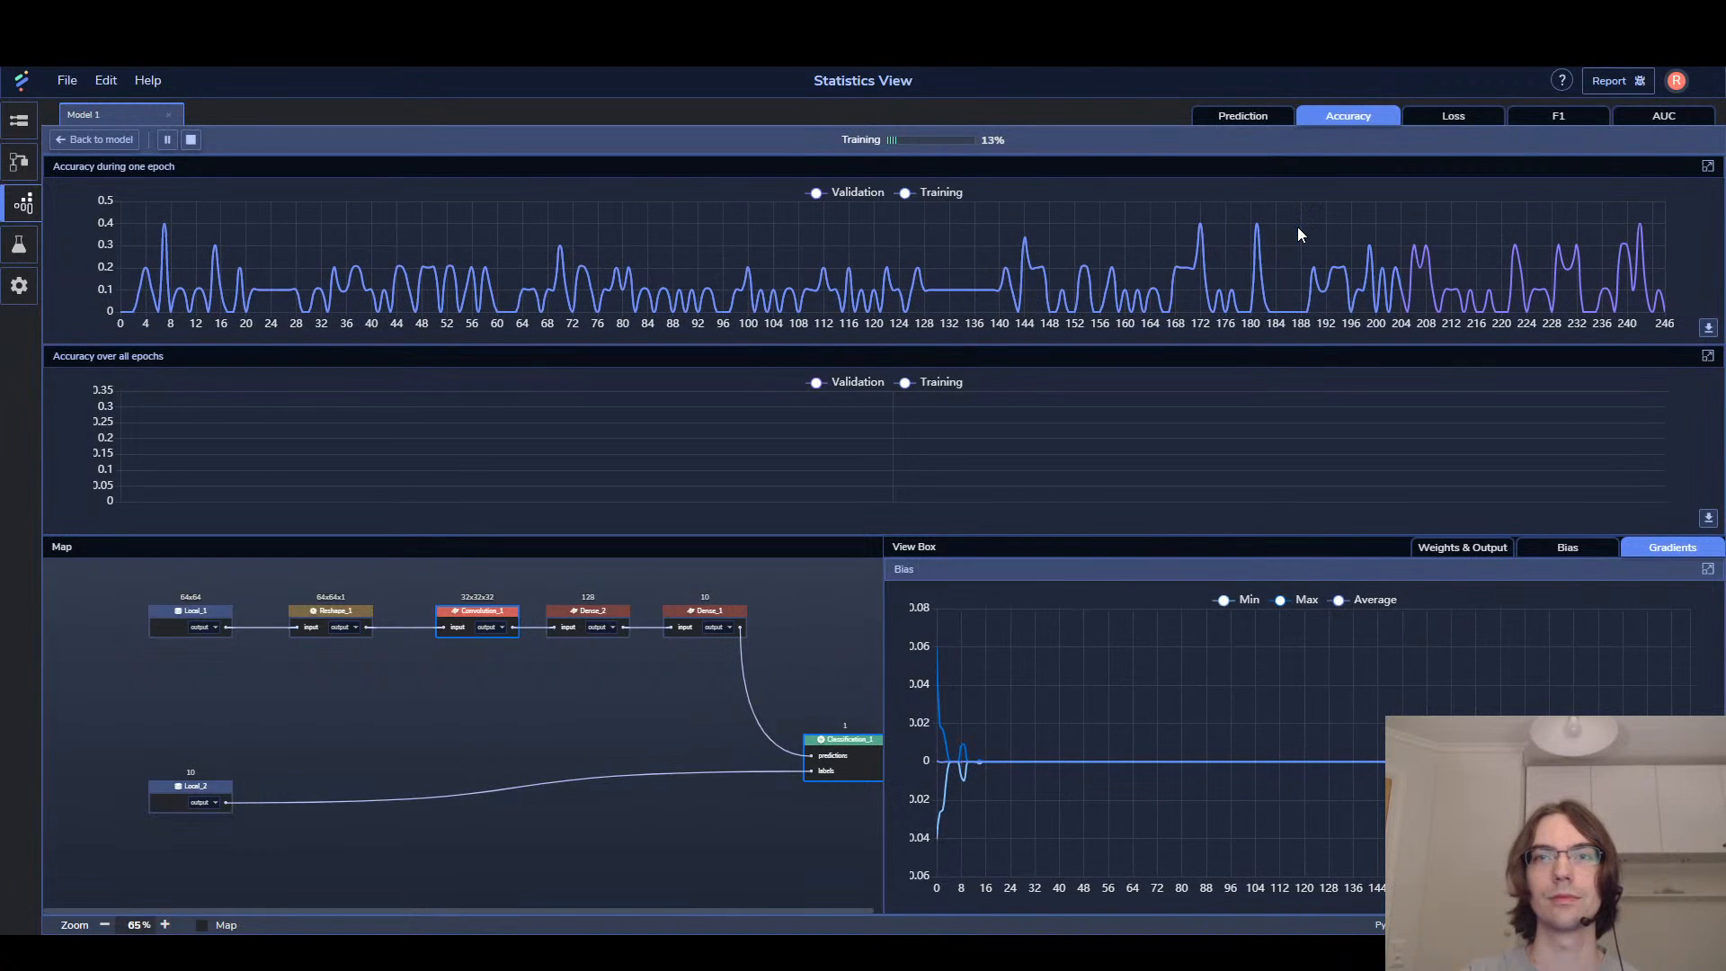
left_click(1265, 123)
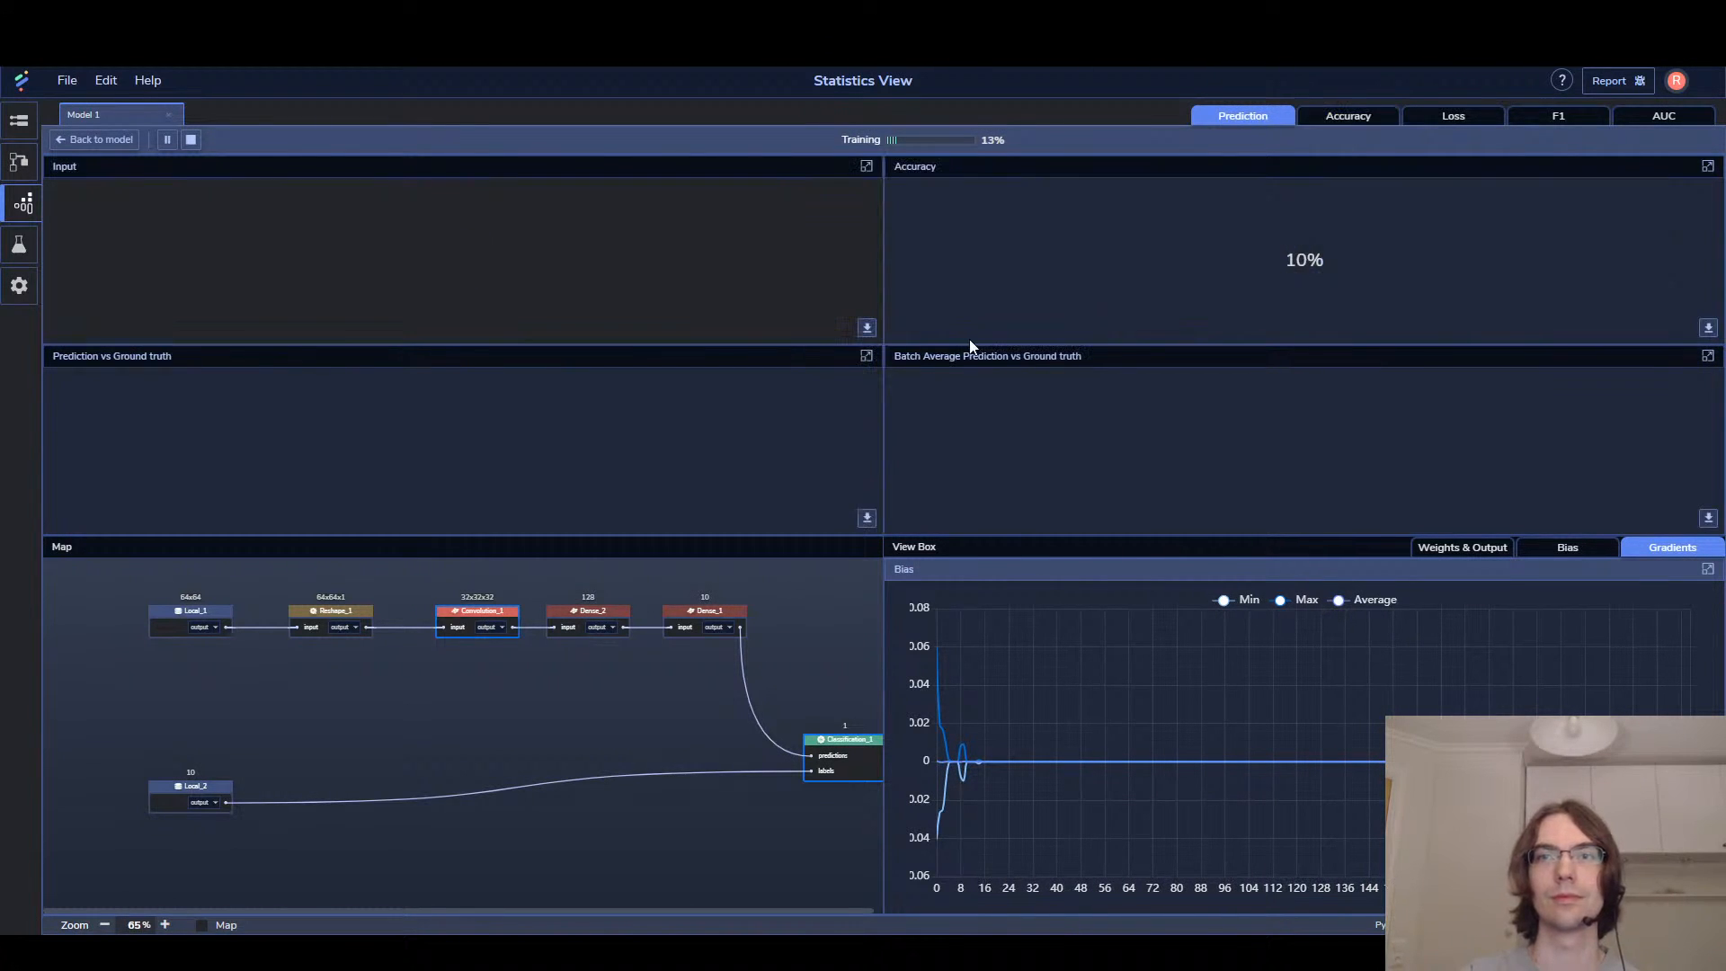
left_click(1339, 119)
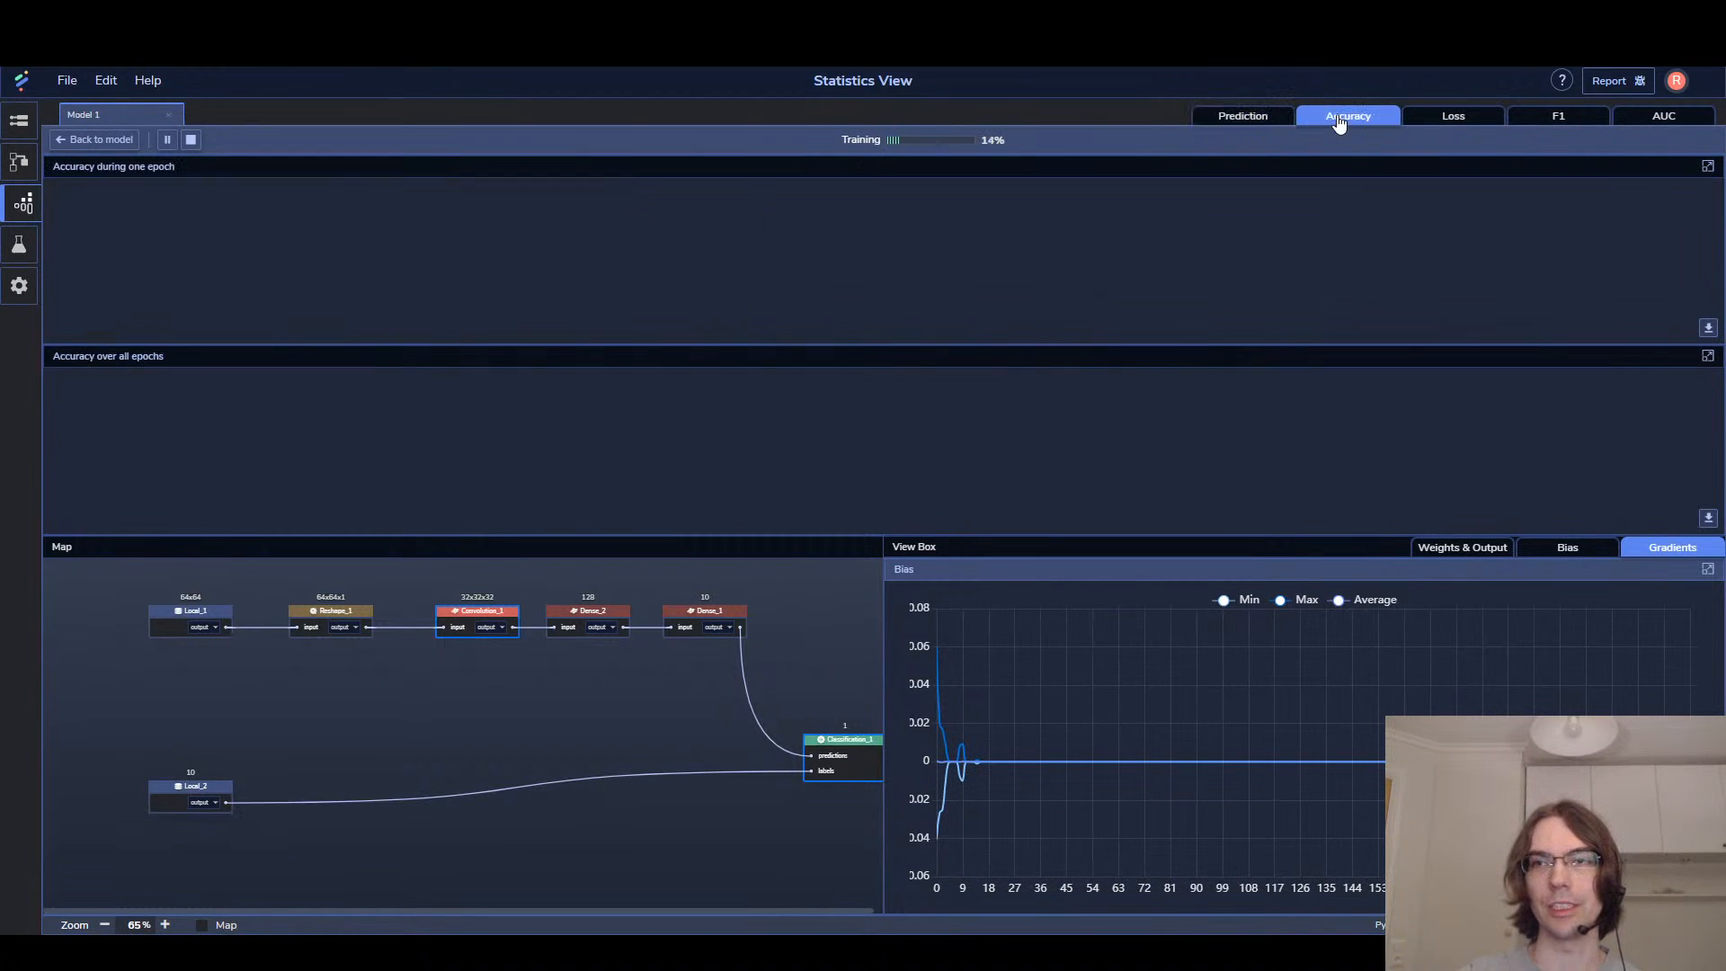
left_click(1277, 123)
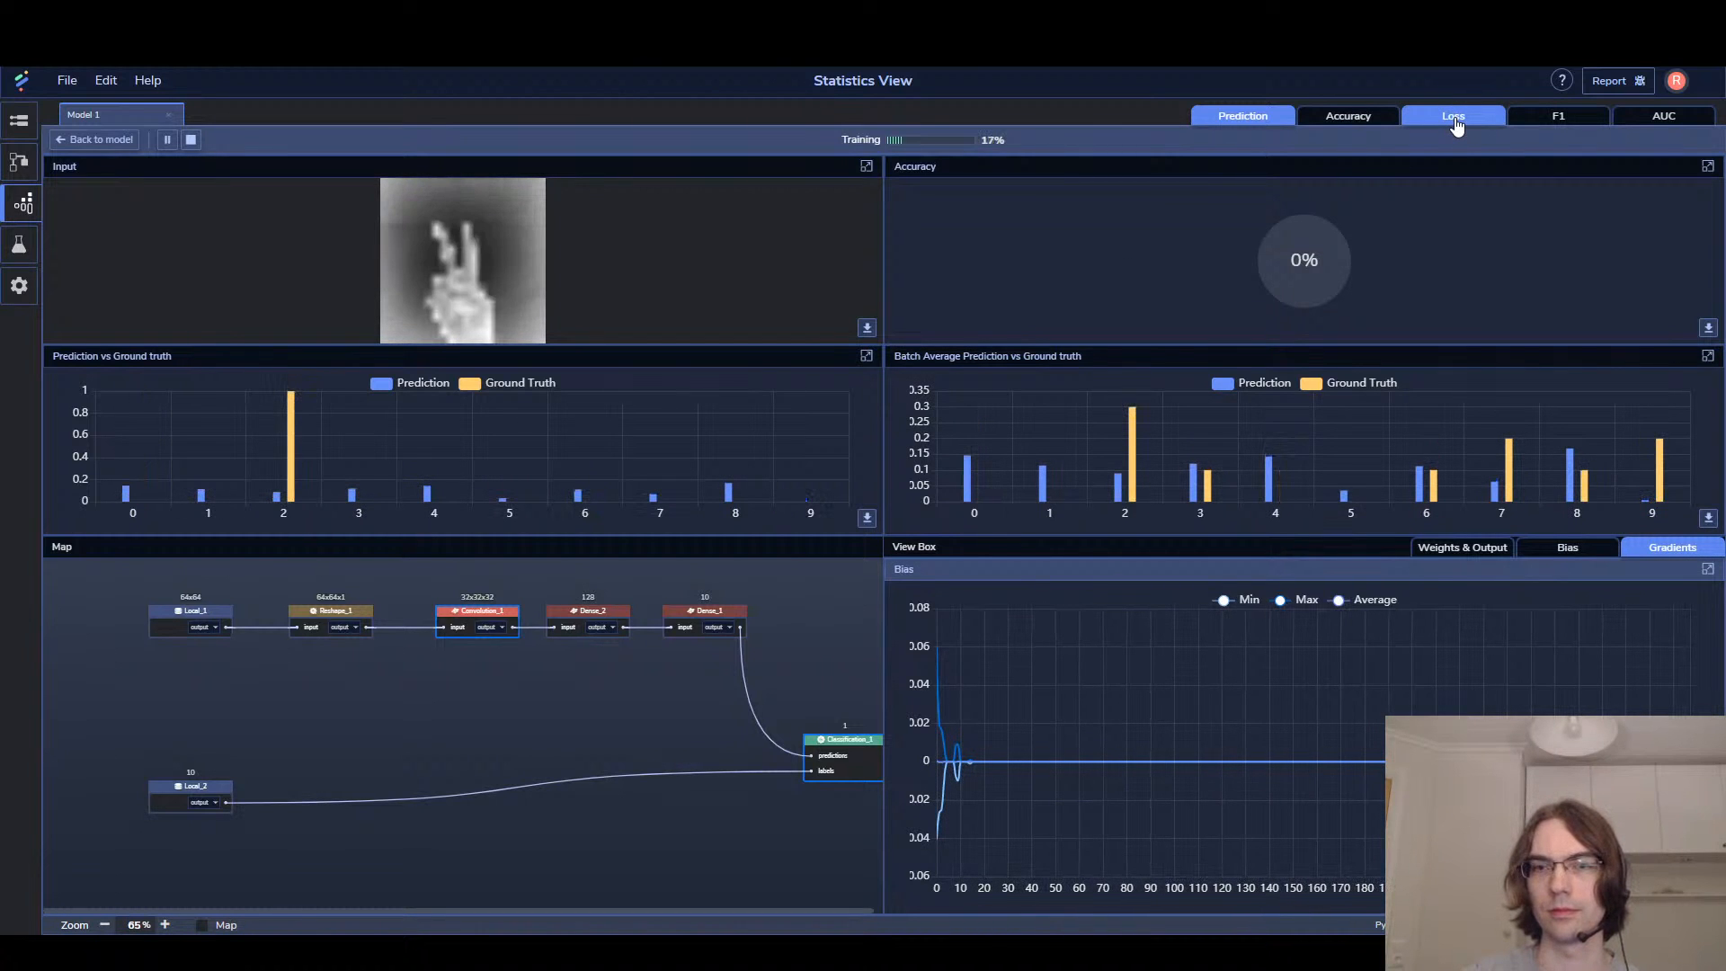
left_click(1383, 119)
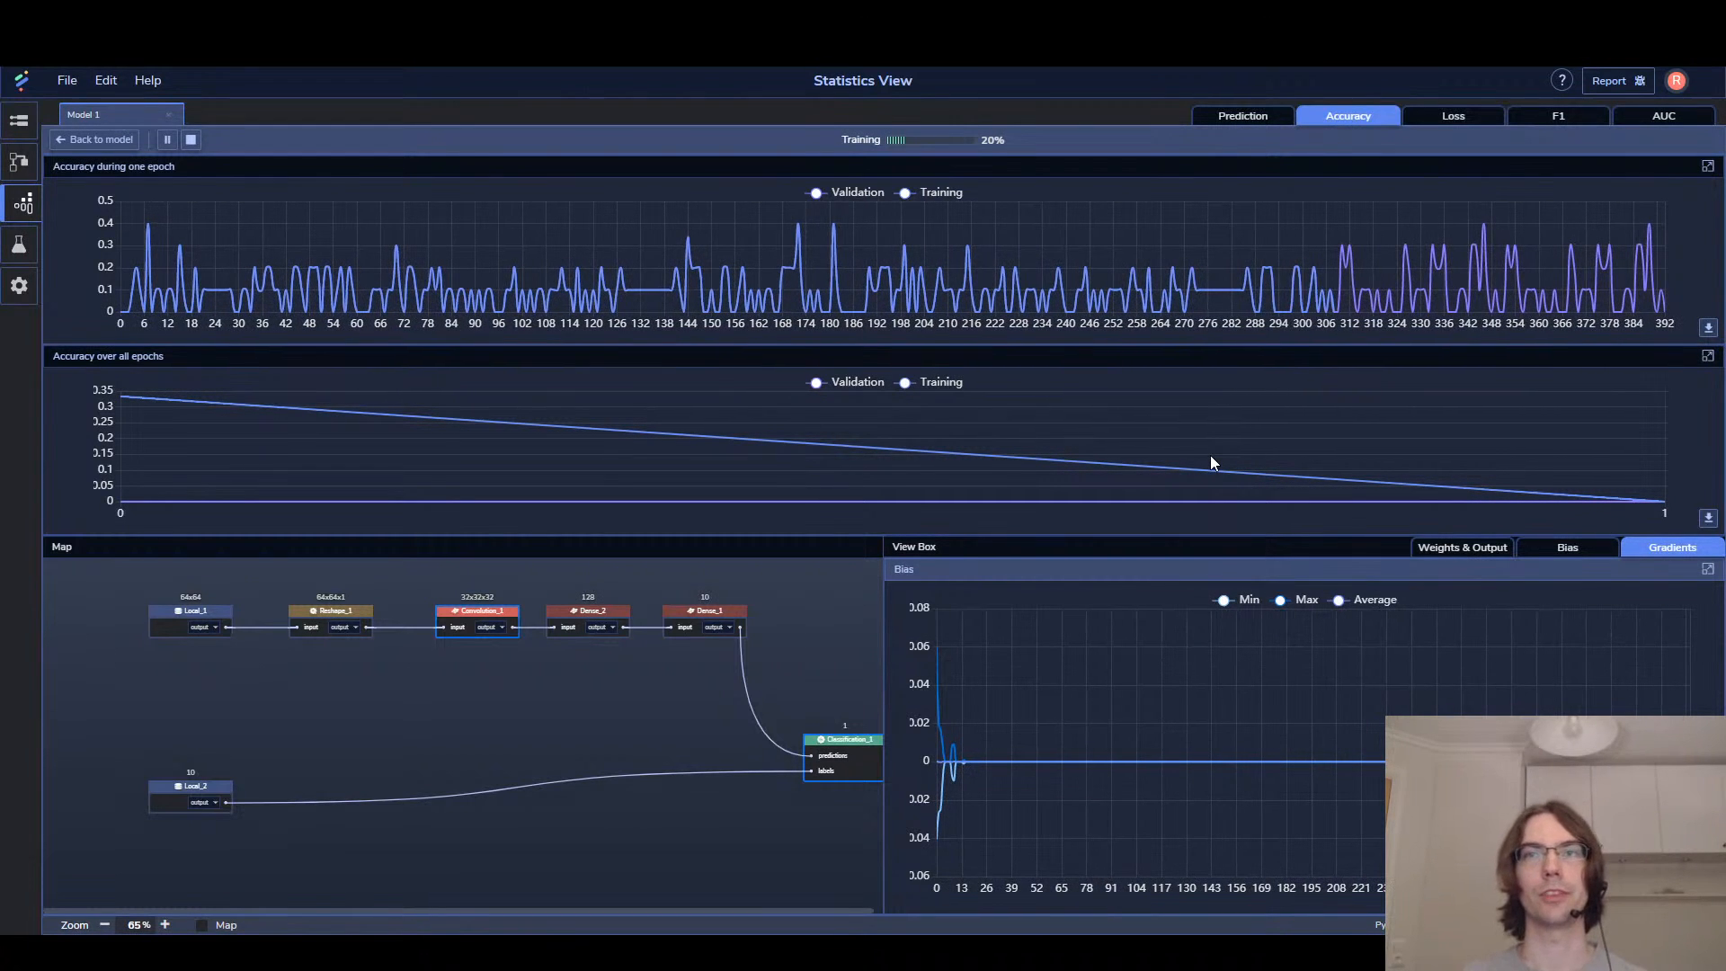
left_click(1488, 115)
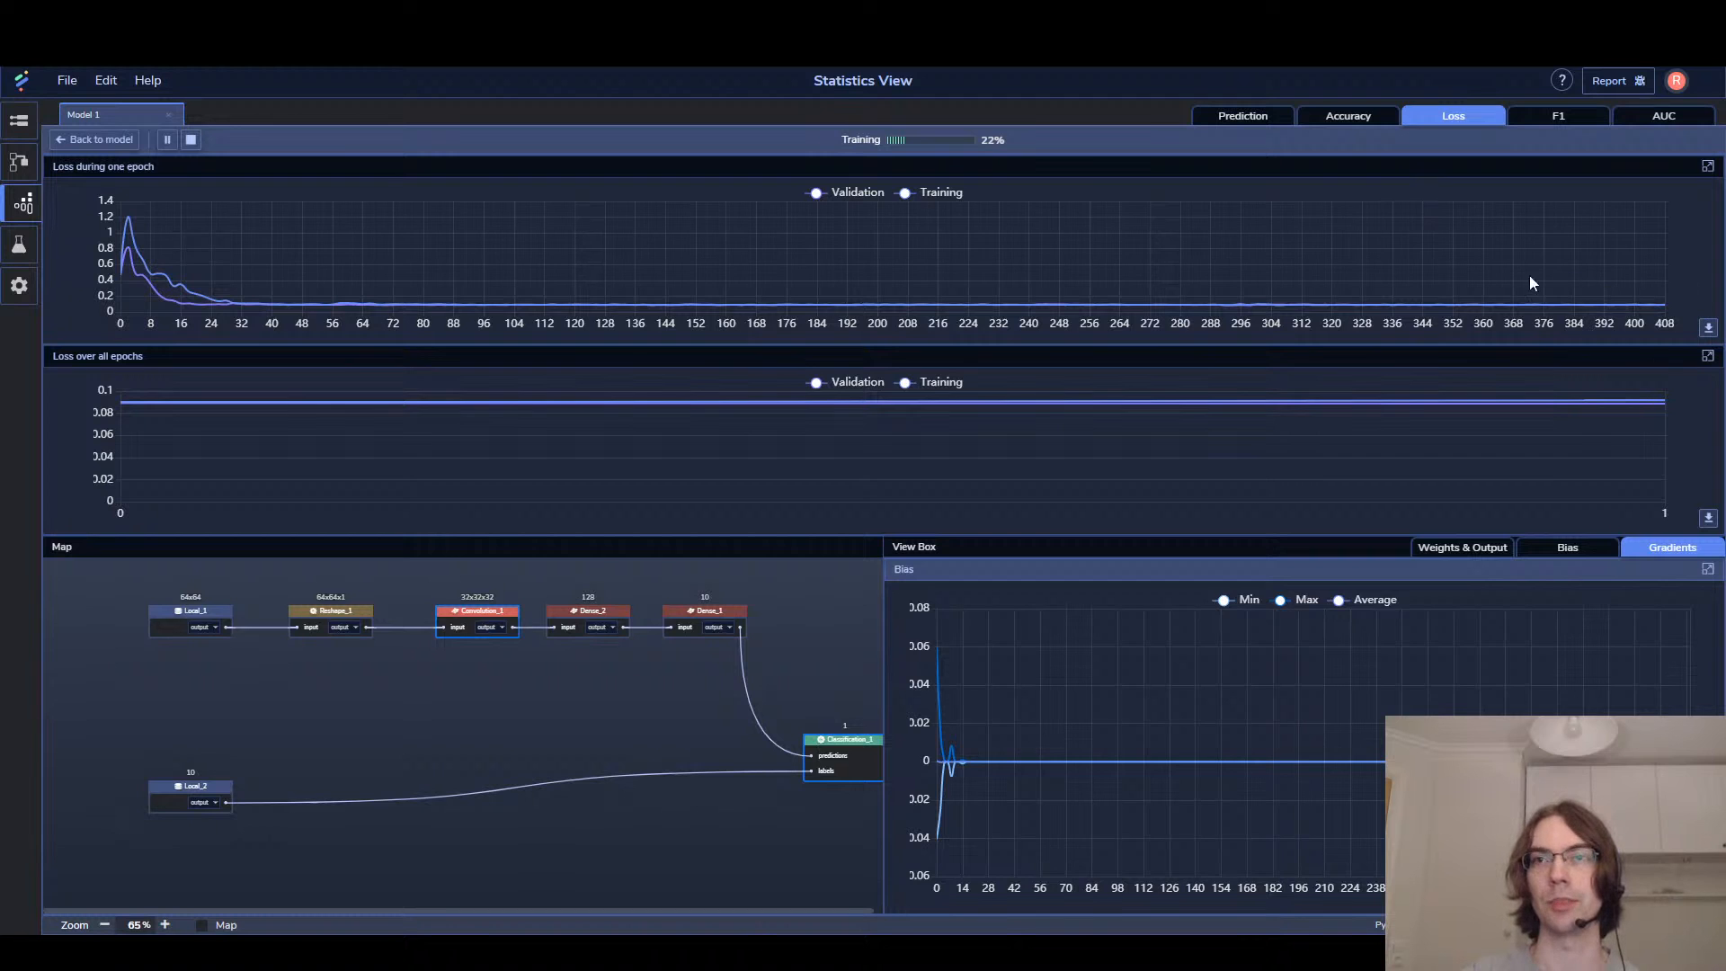
left_click(1348, 126)
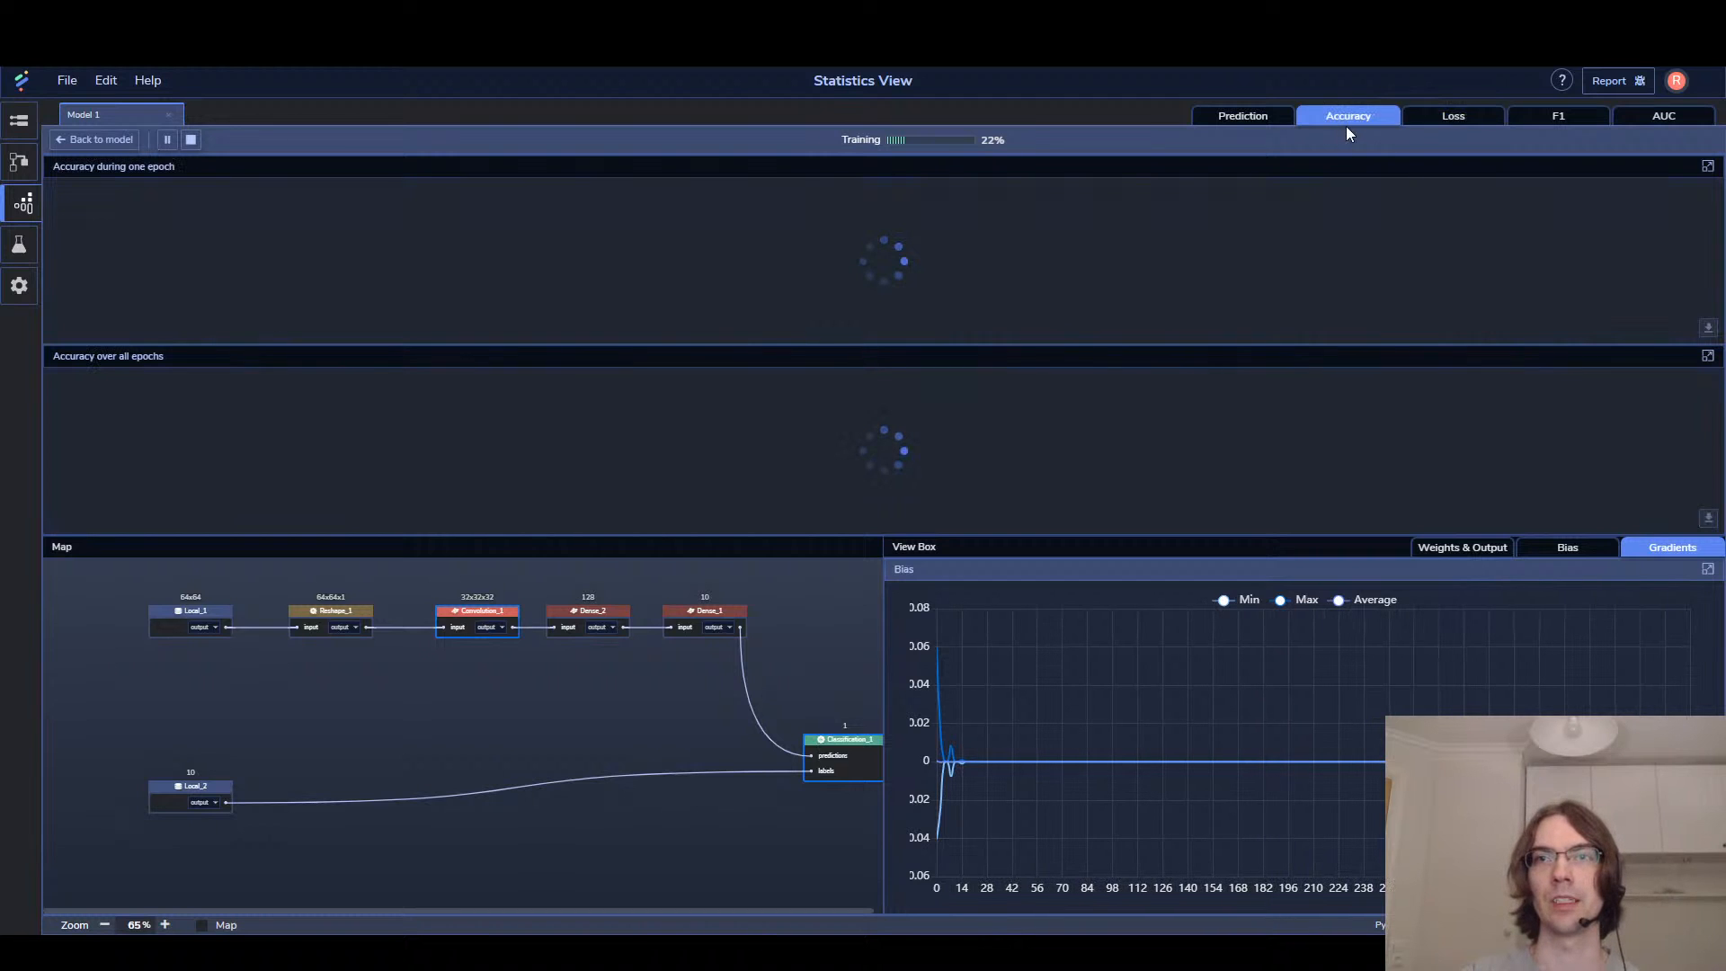
left_click(1457, 118)
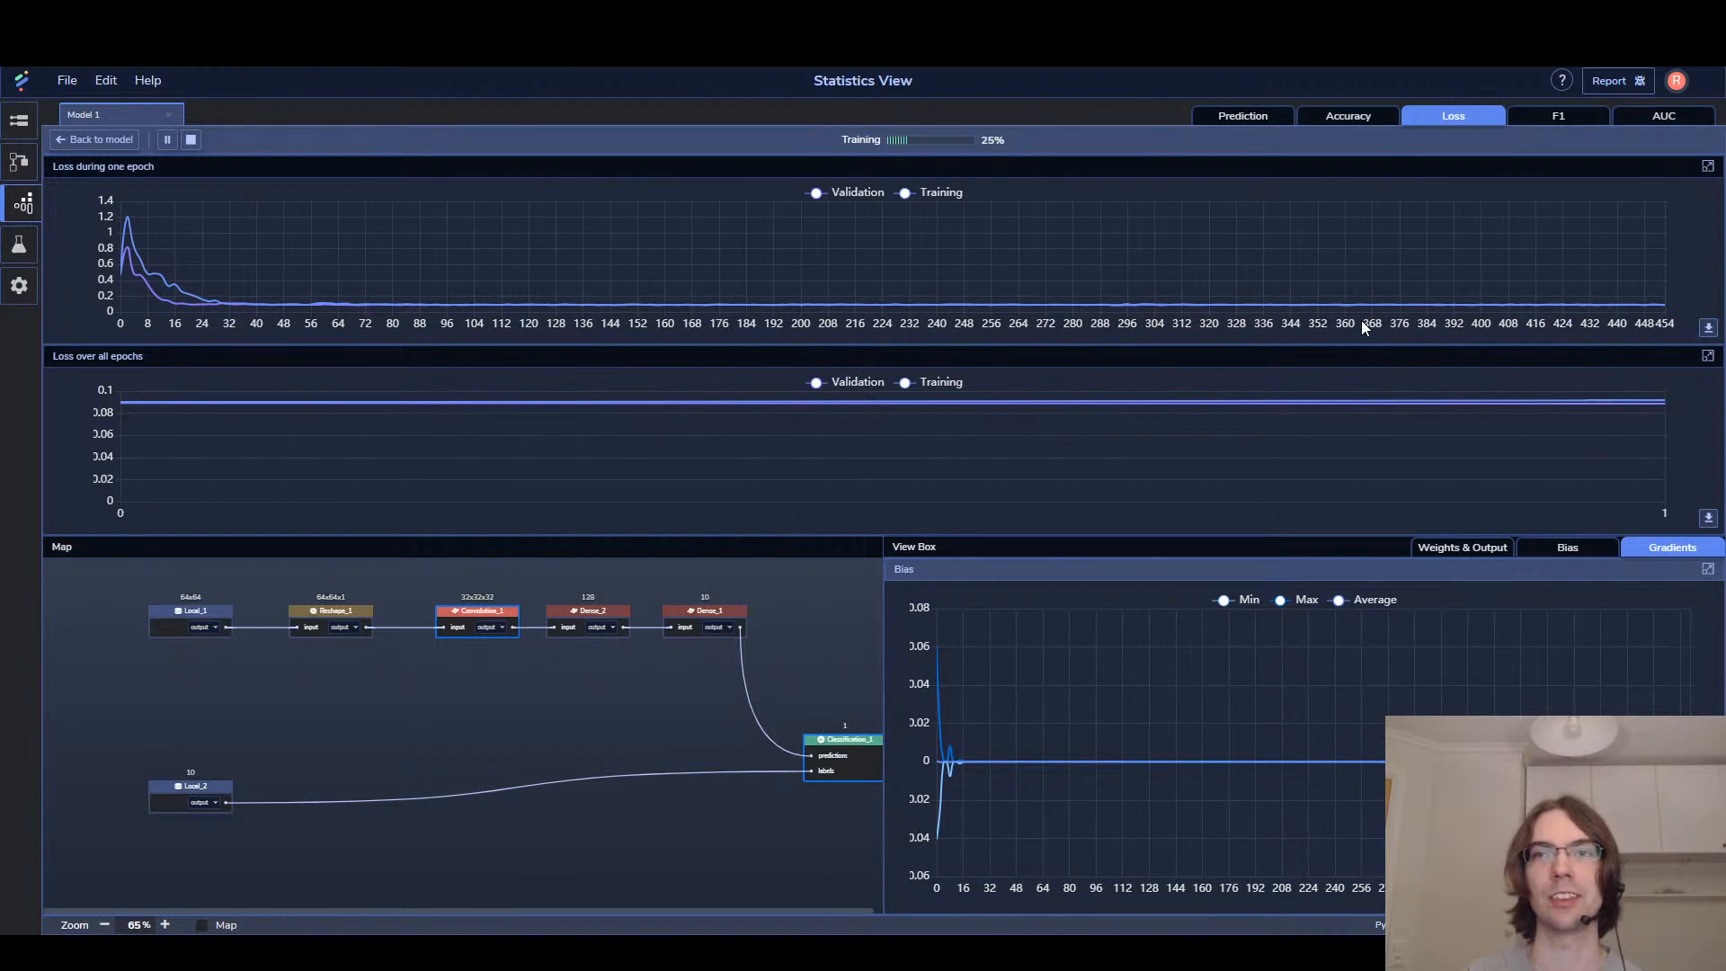
left_click(1356, 122)
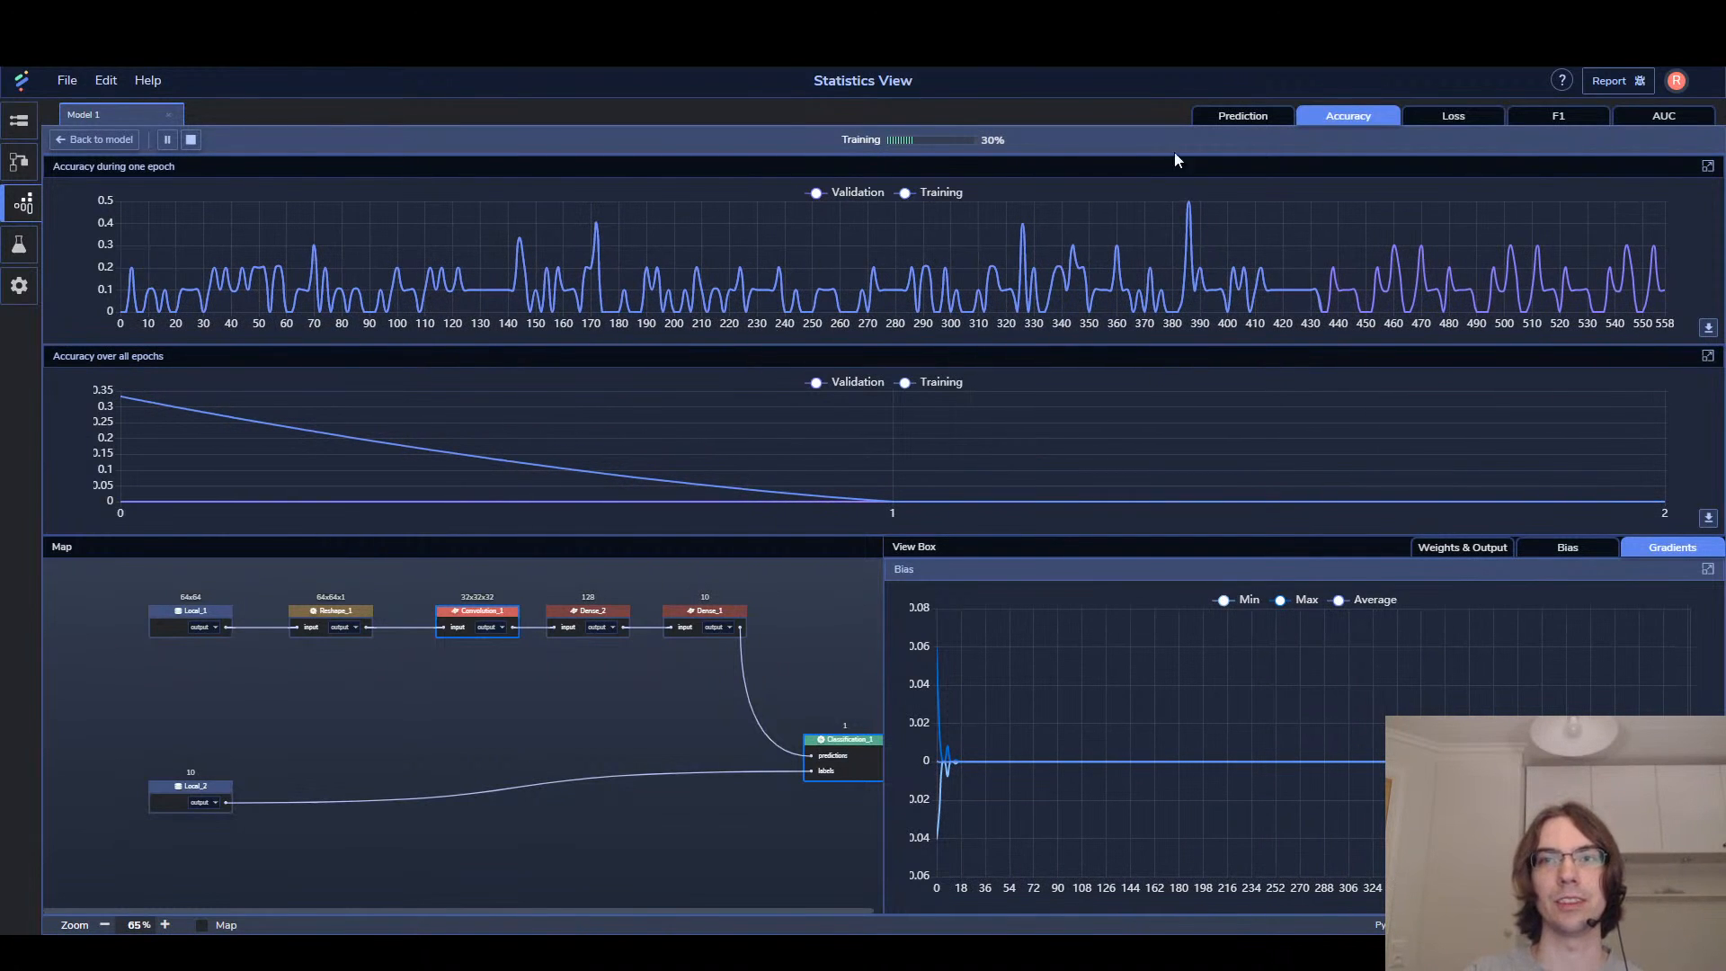
left_click(1228, 116)
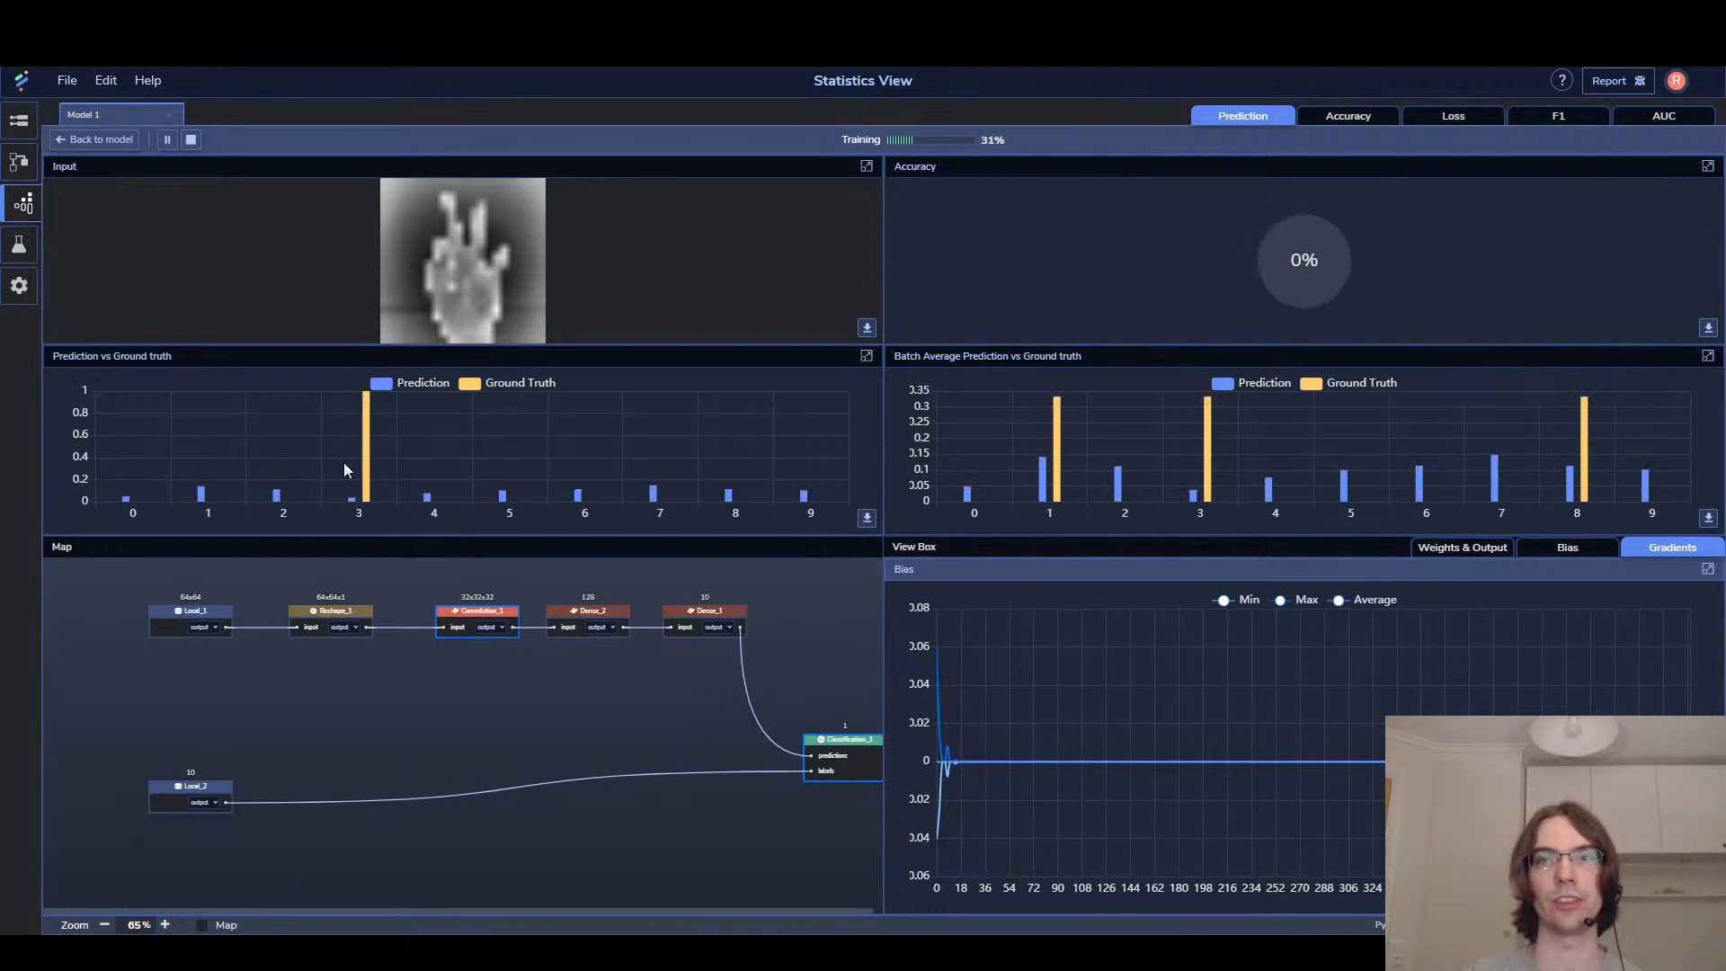
Return from the training statistics to the model and look over the available new model templates without creating one
left_click(117, 142)
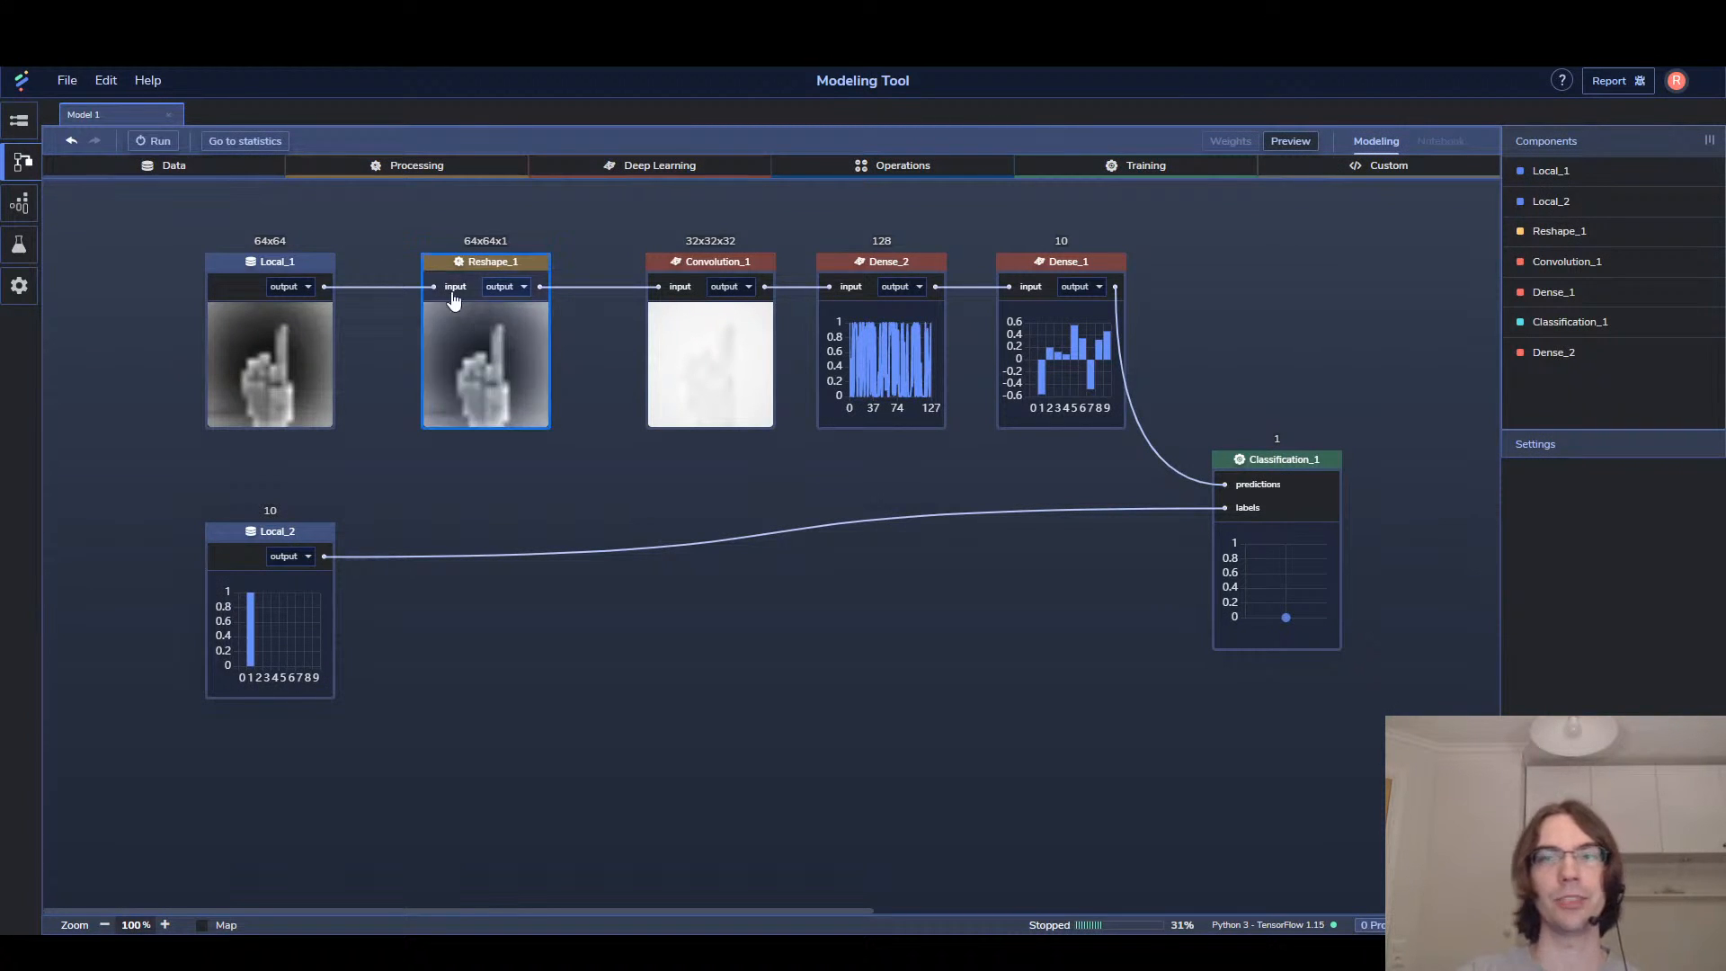
left_click(66, 81)
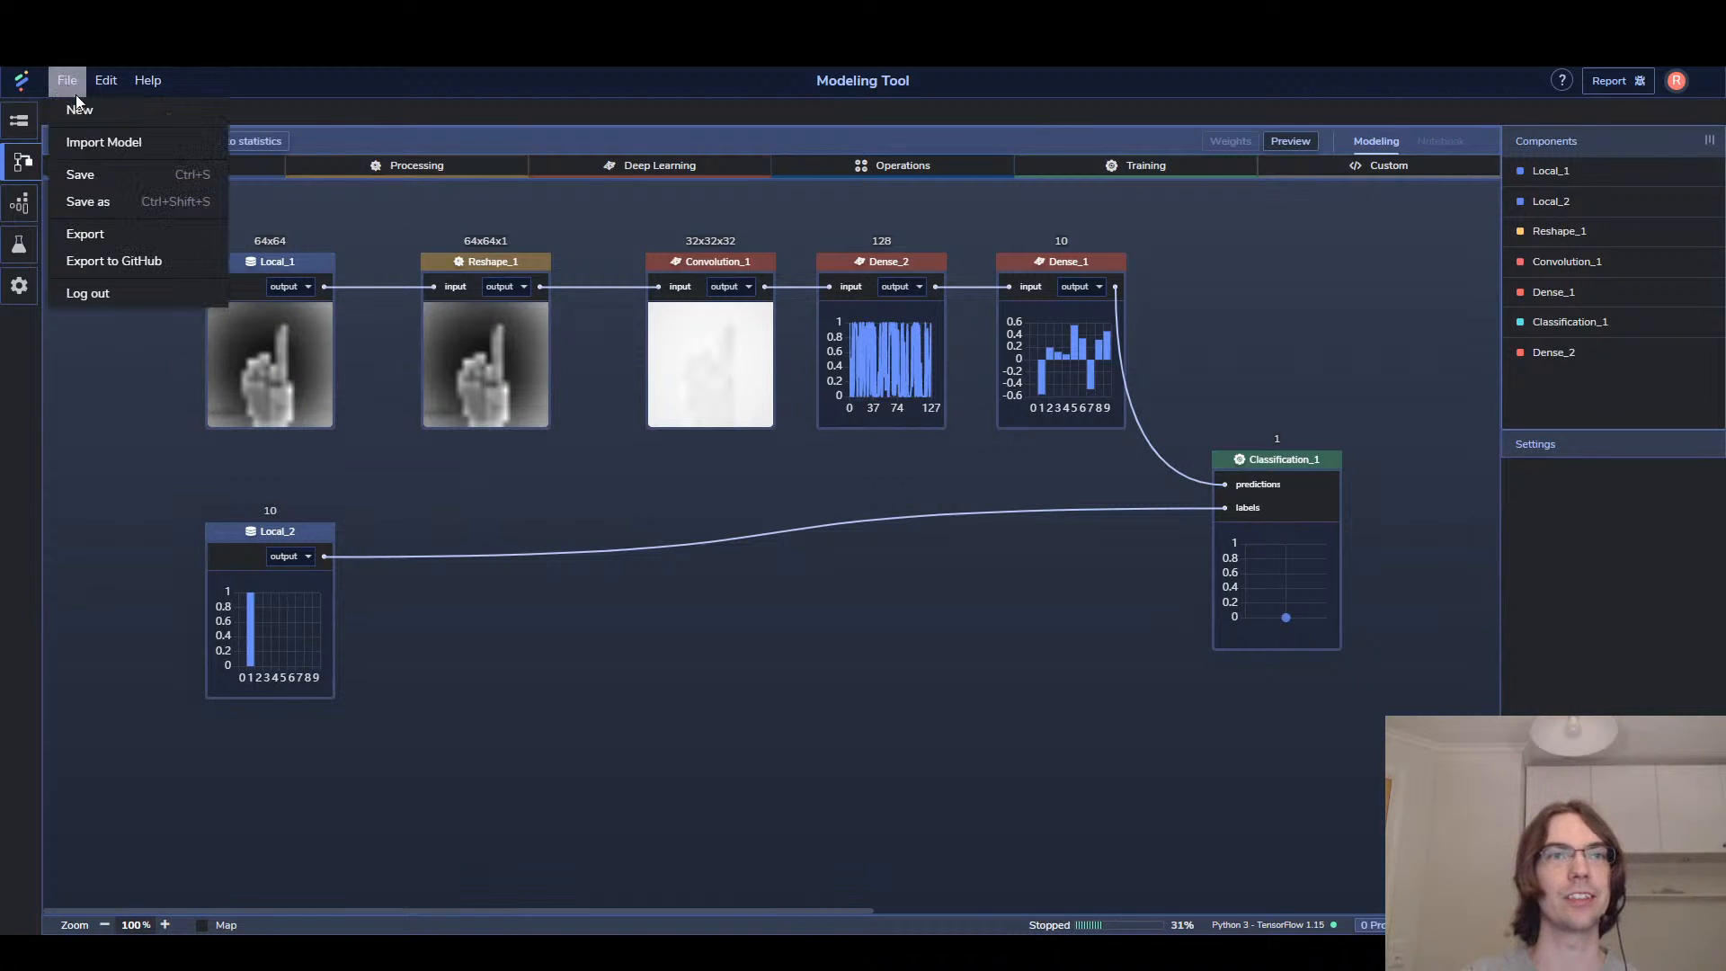
left_click(90, 110)
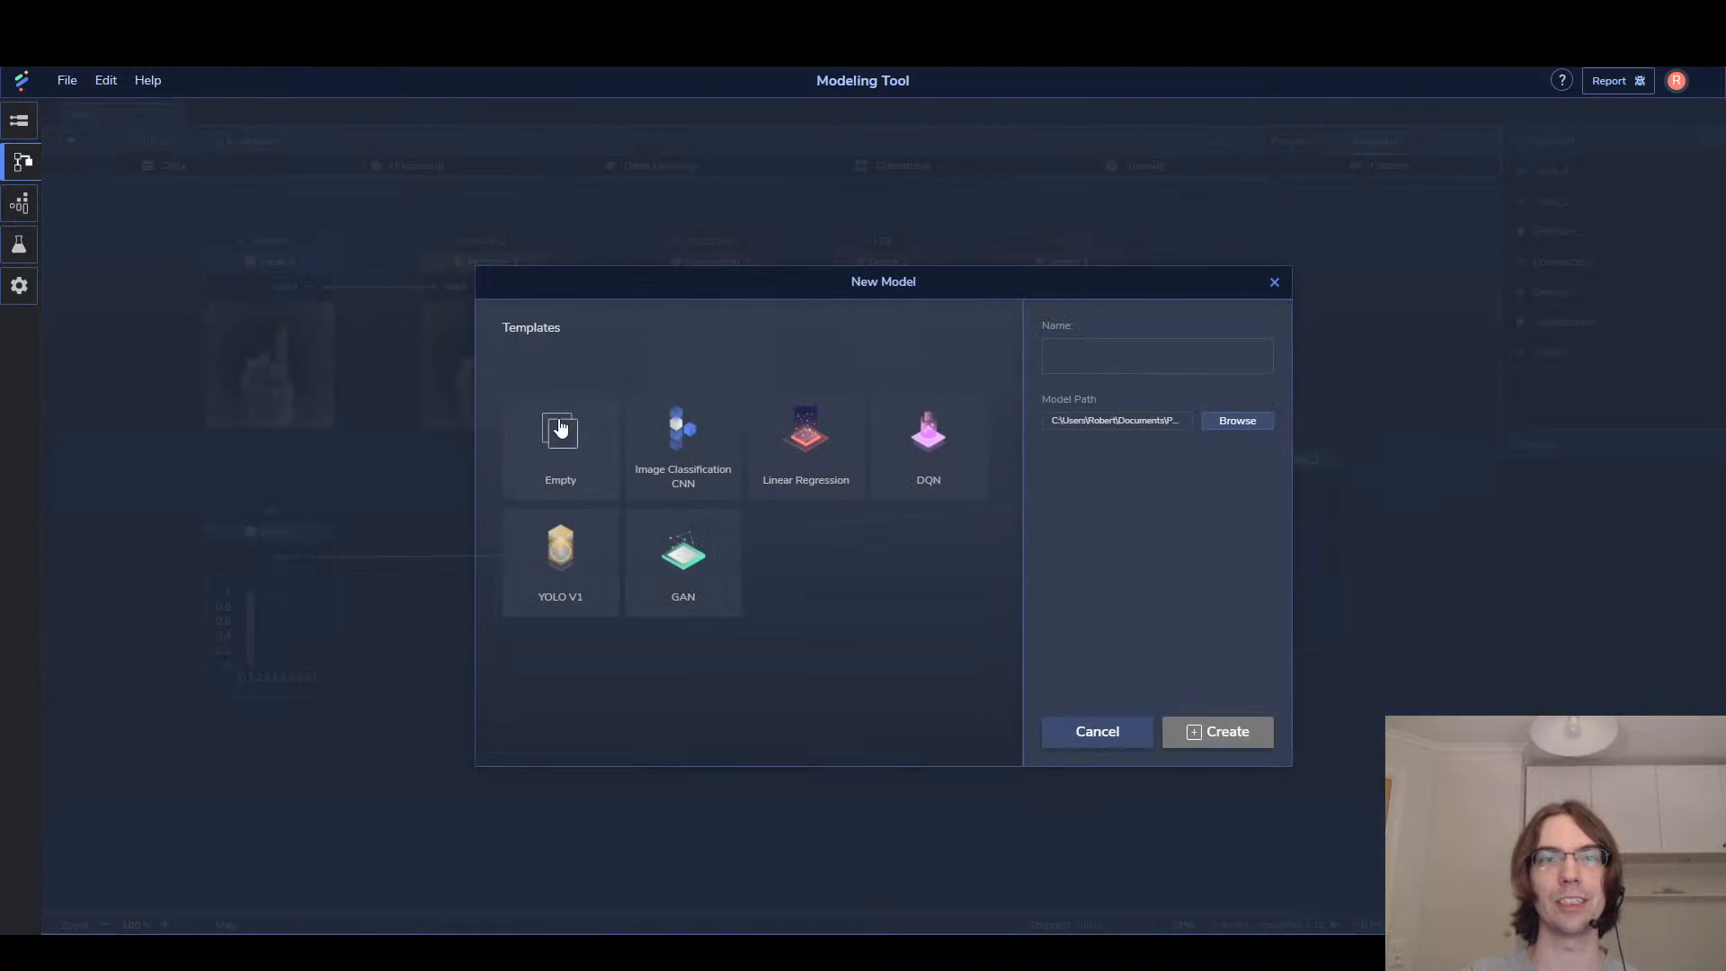
left_click(1119, 736)
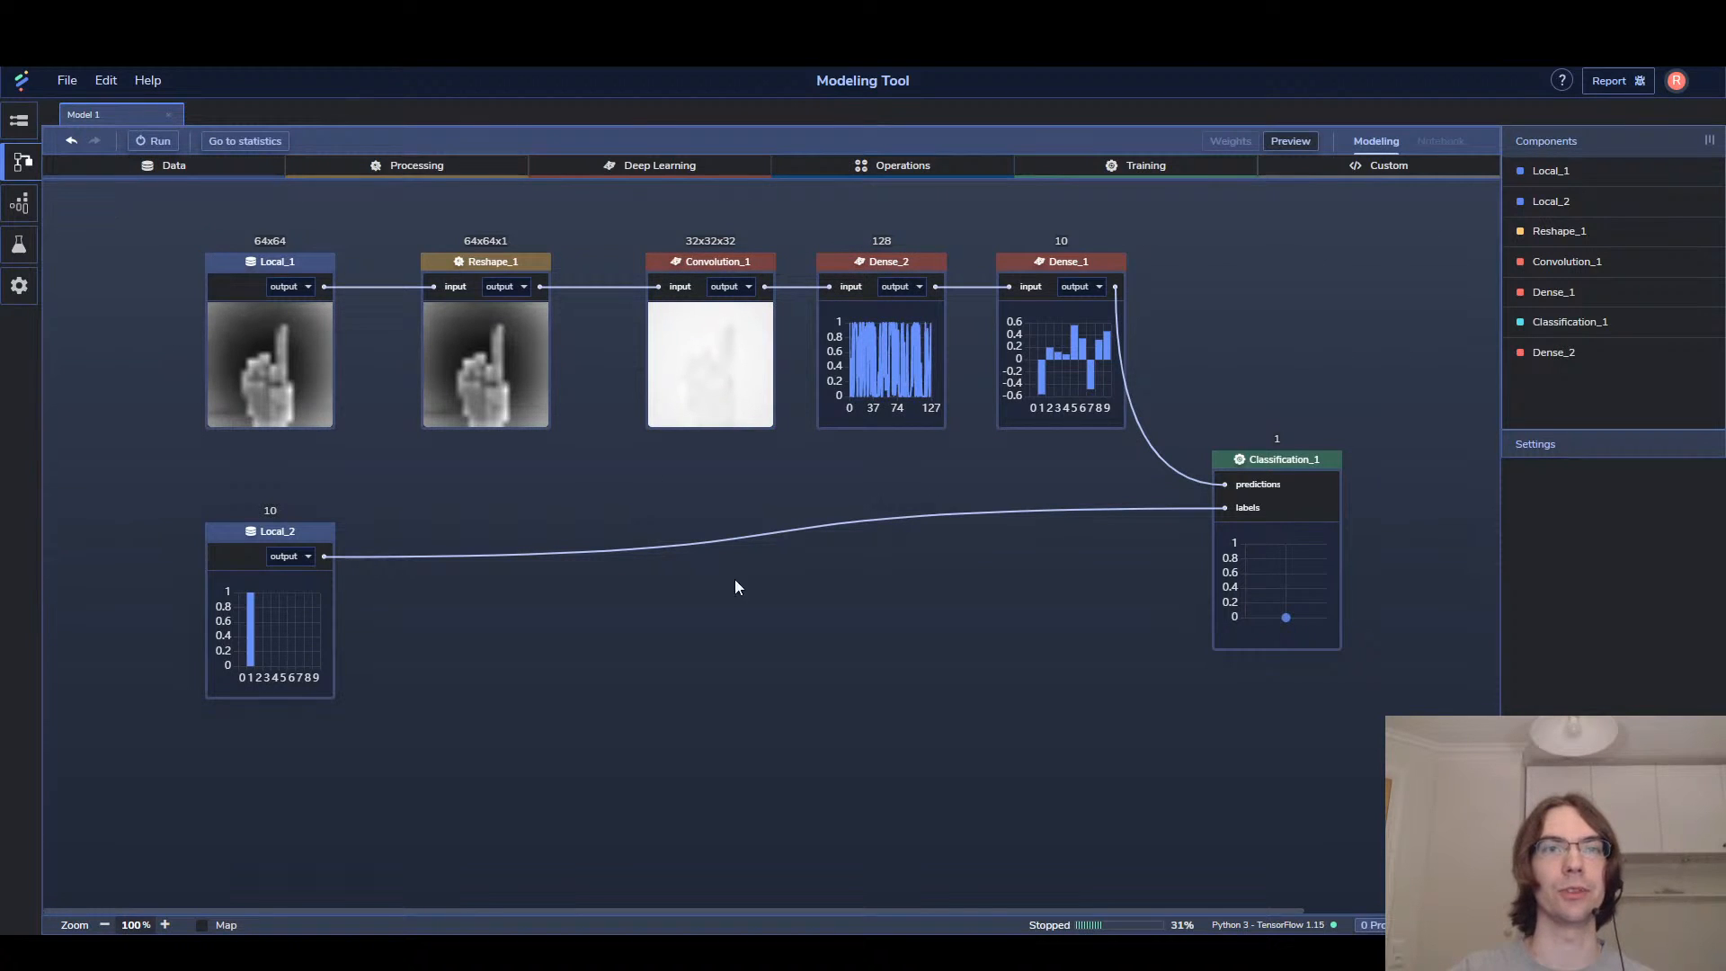
Replace the 128-neuron Dense component with a new Convolution component connected between the first Convolution and the output Dense component
left_click(892, 359)
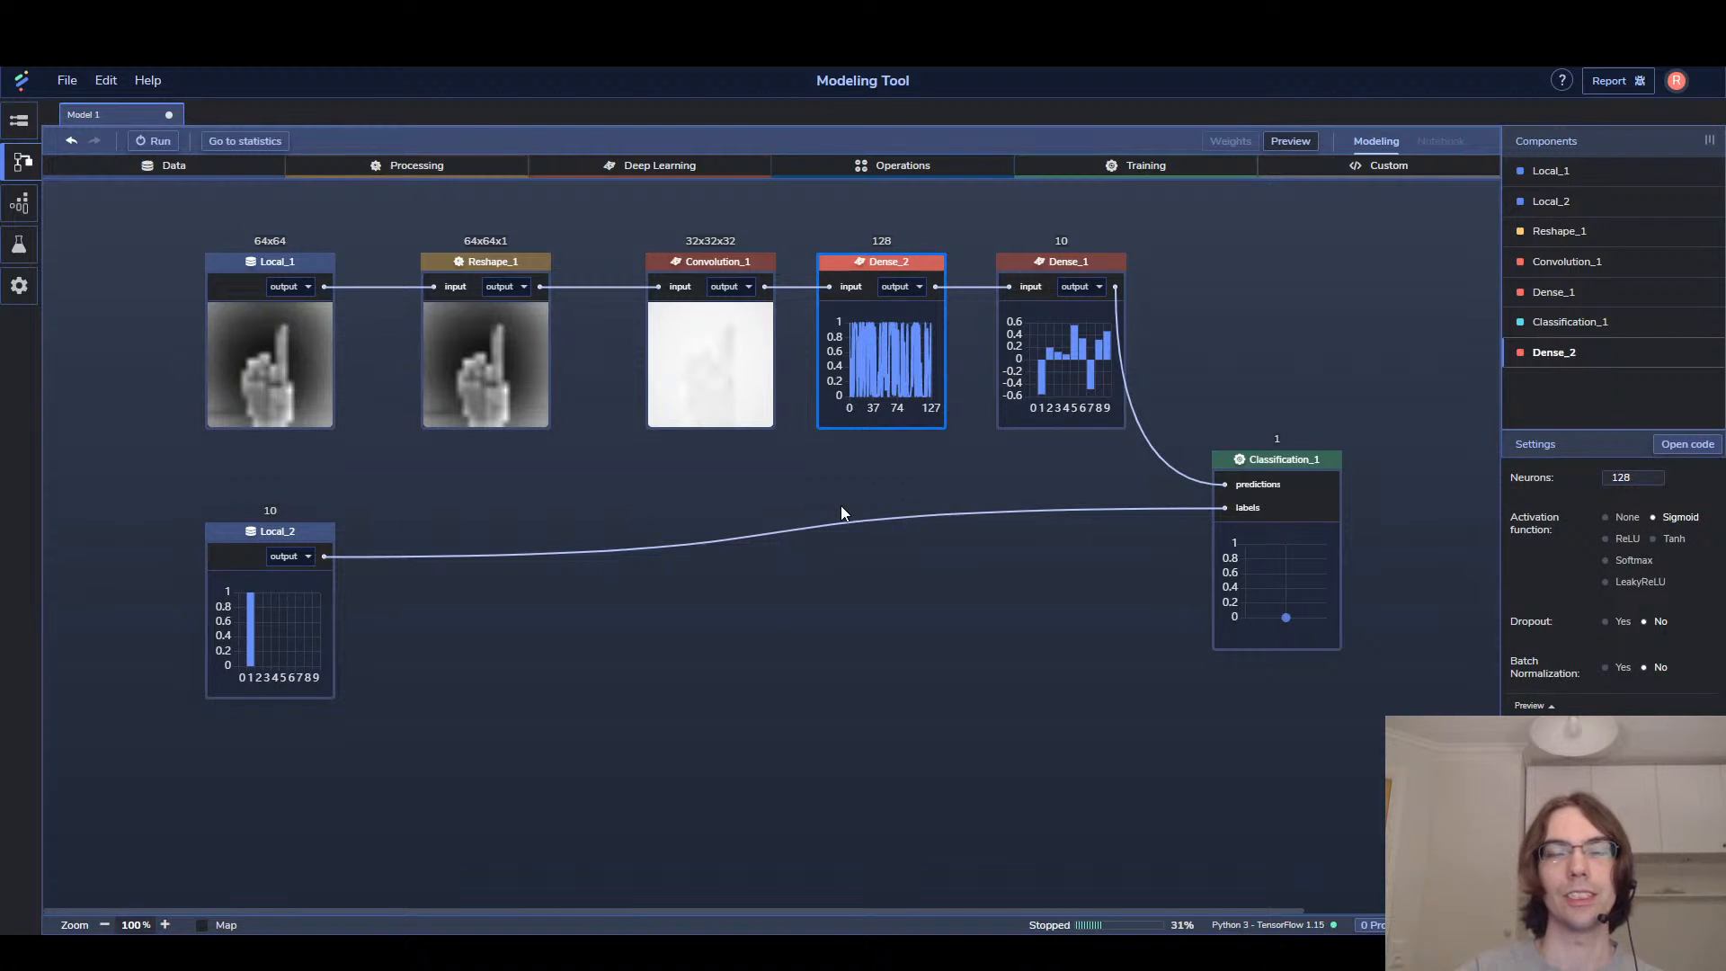
key("Delete")
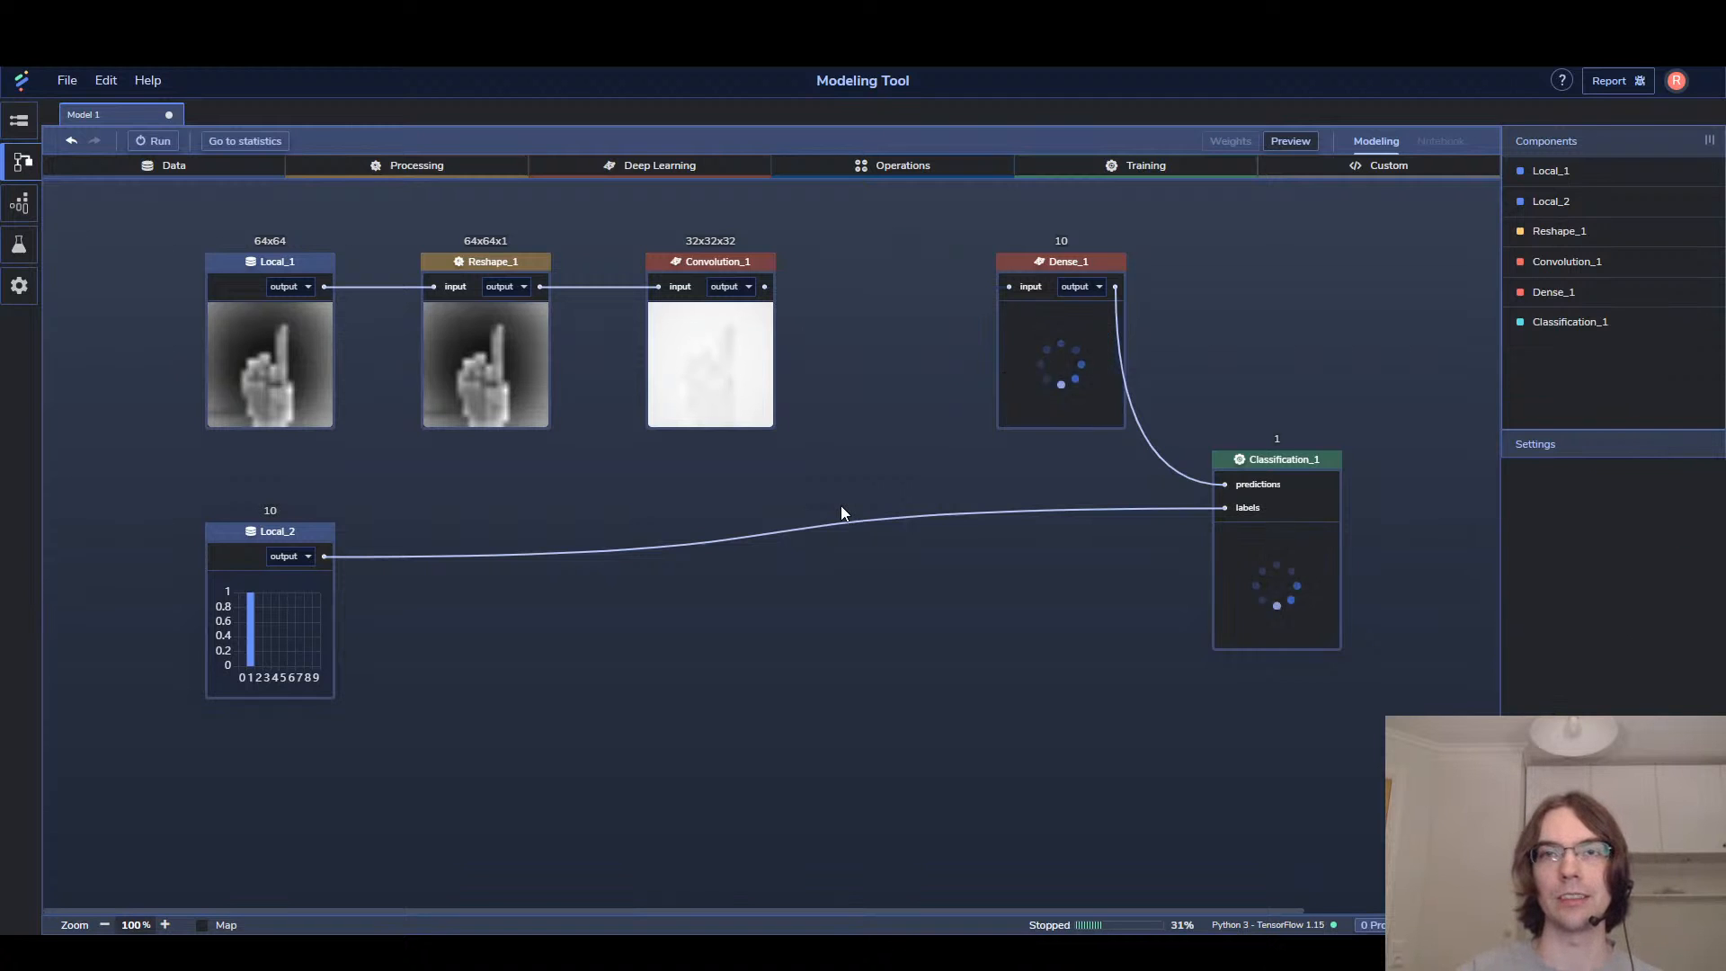
left_click(674, 168)
left_click_drag(673, 214, 890, 253)
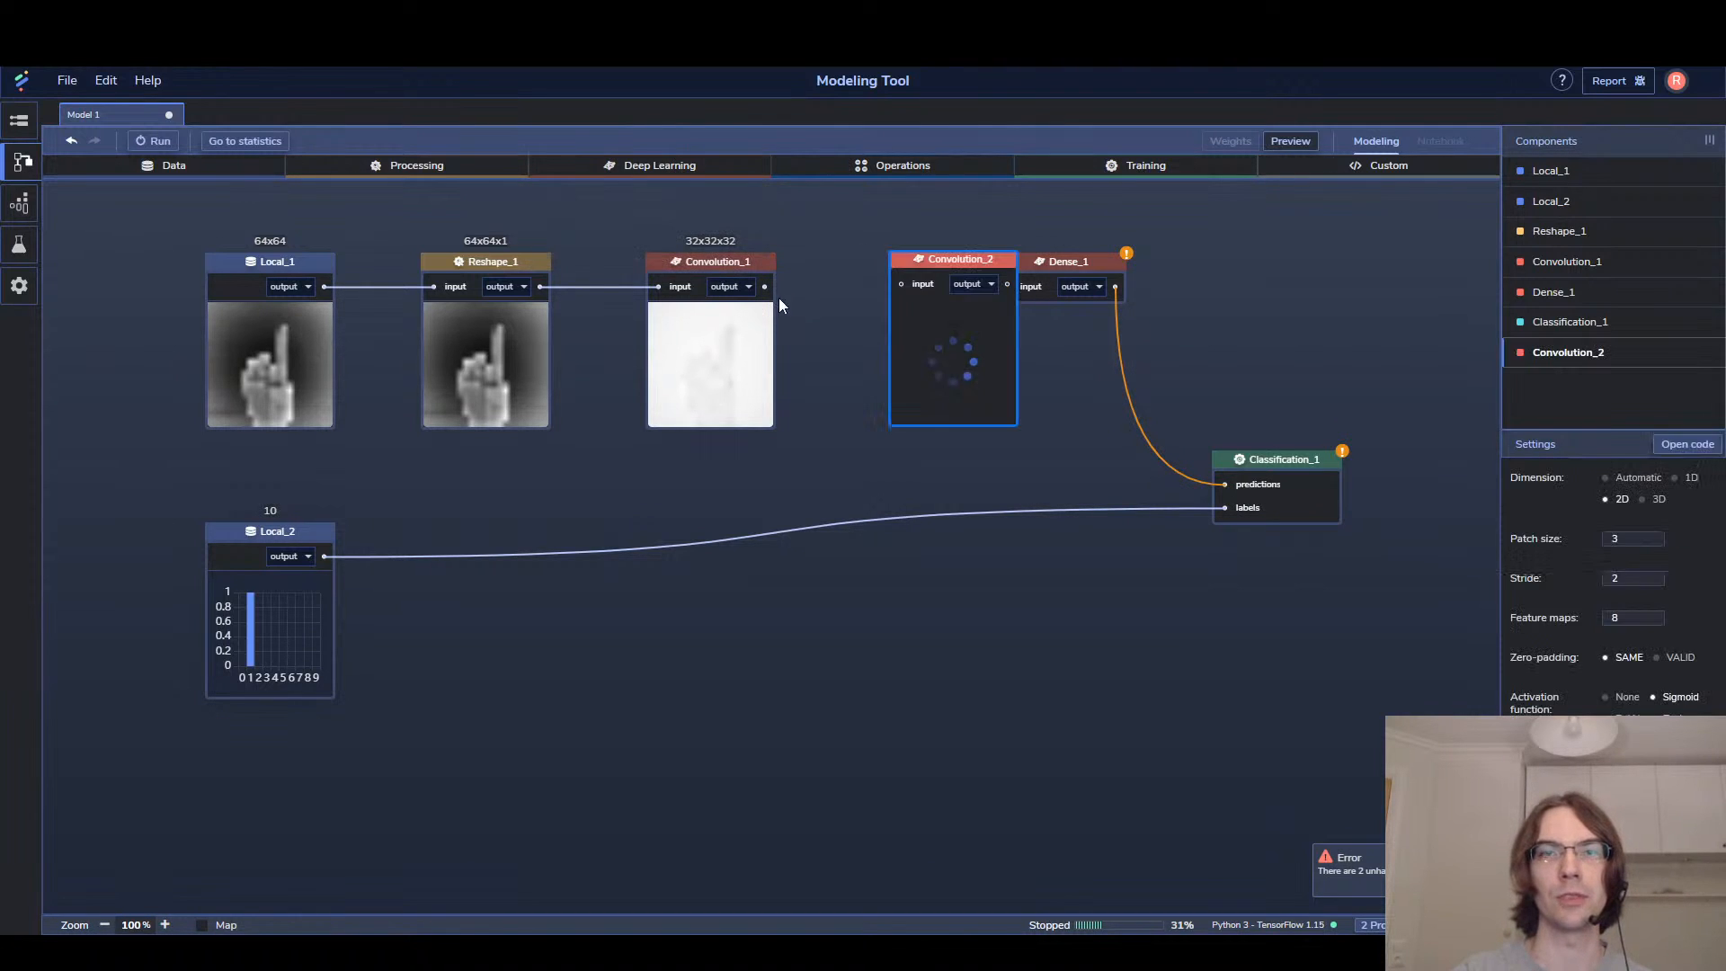
left_click_drag(765, 286, 901, 294)
left_click_drag(898, 295, 849, 295)
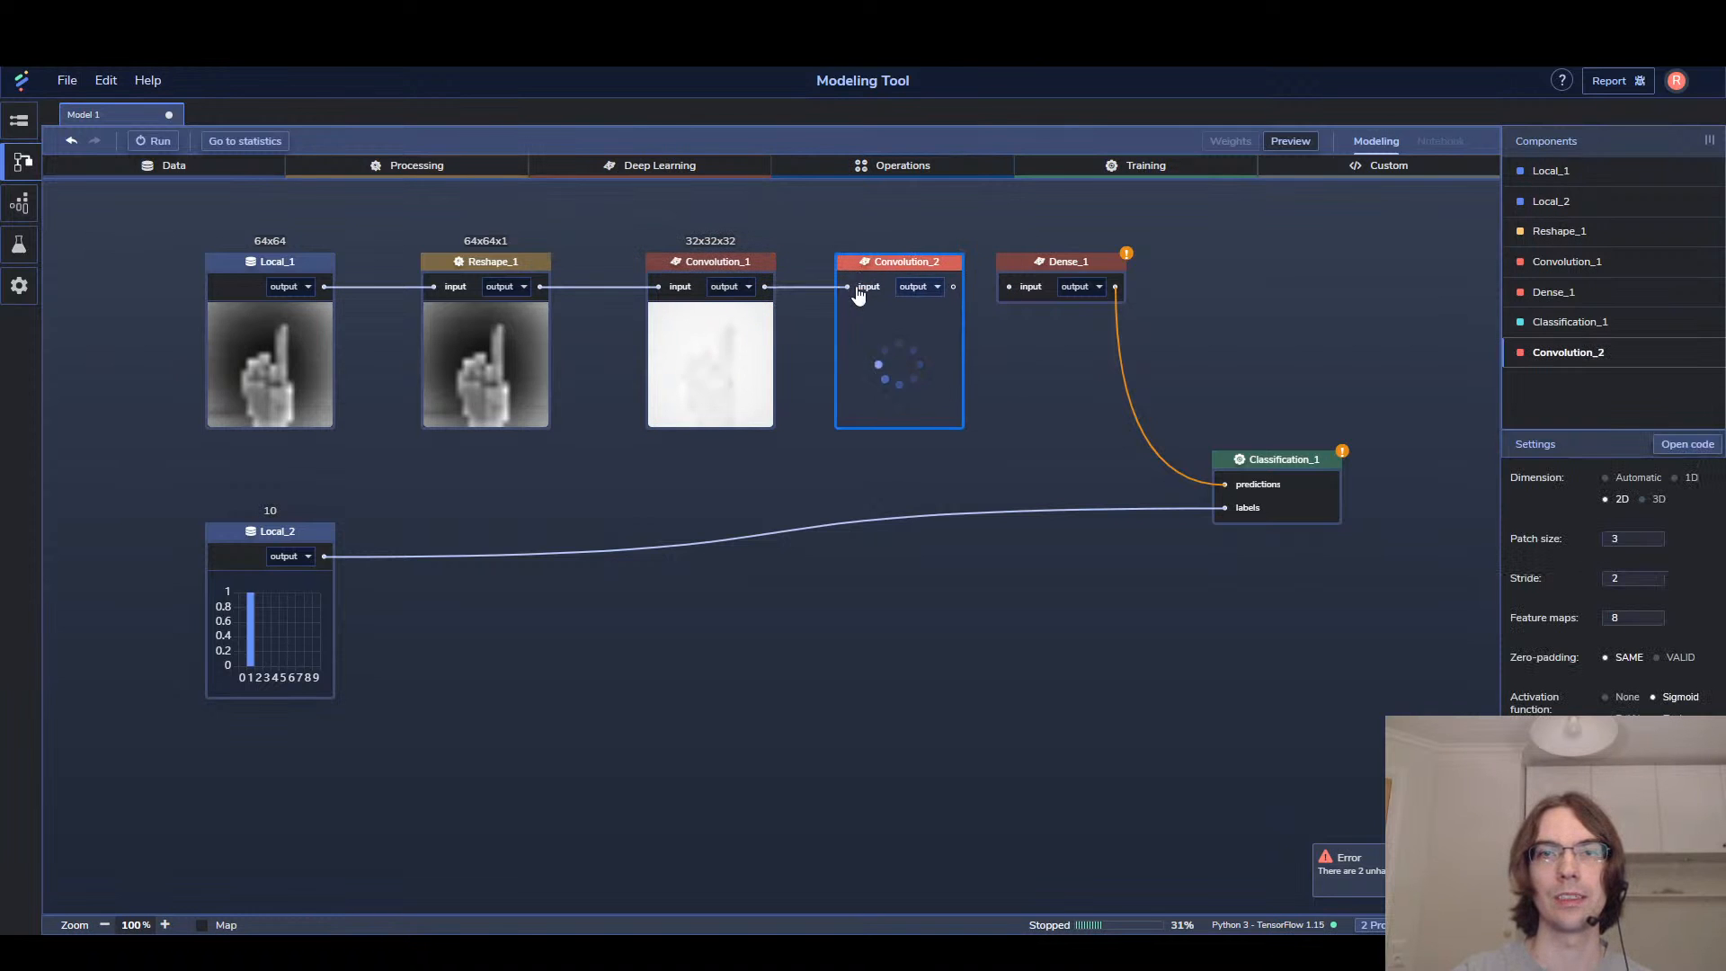
left_click_drag(953, 288, 1009, 288)
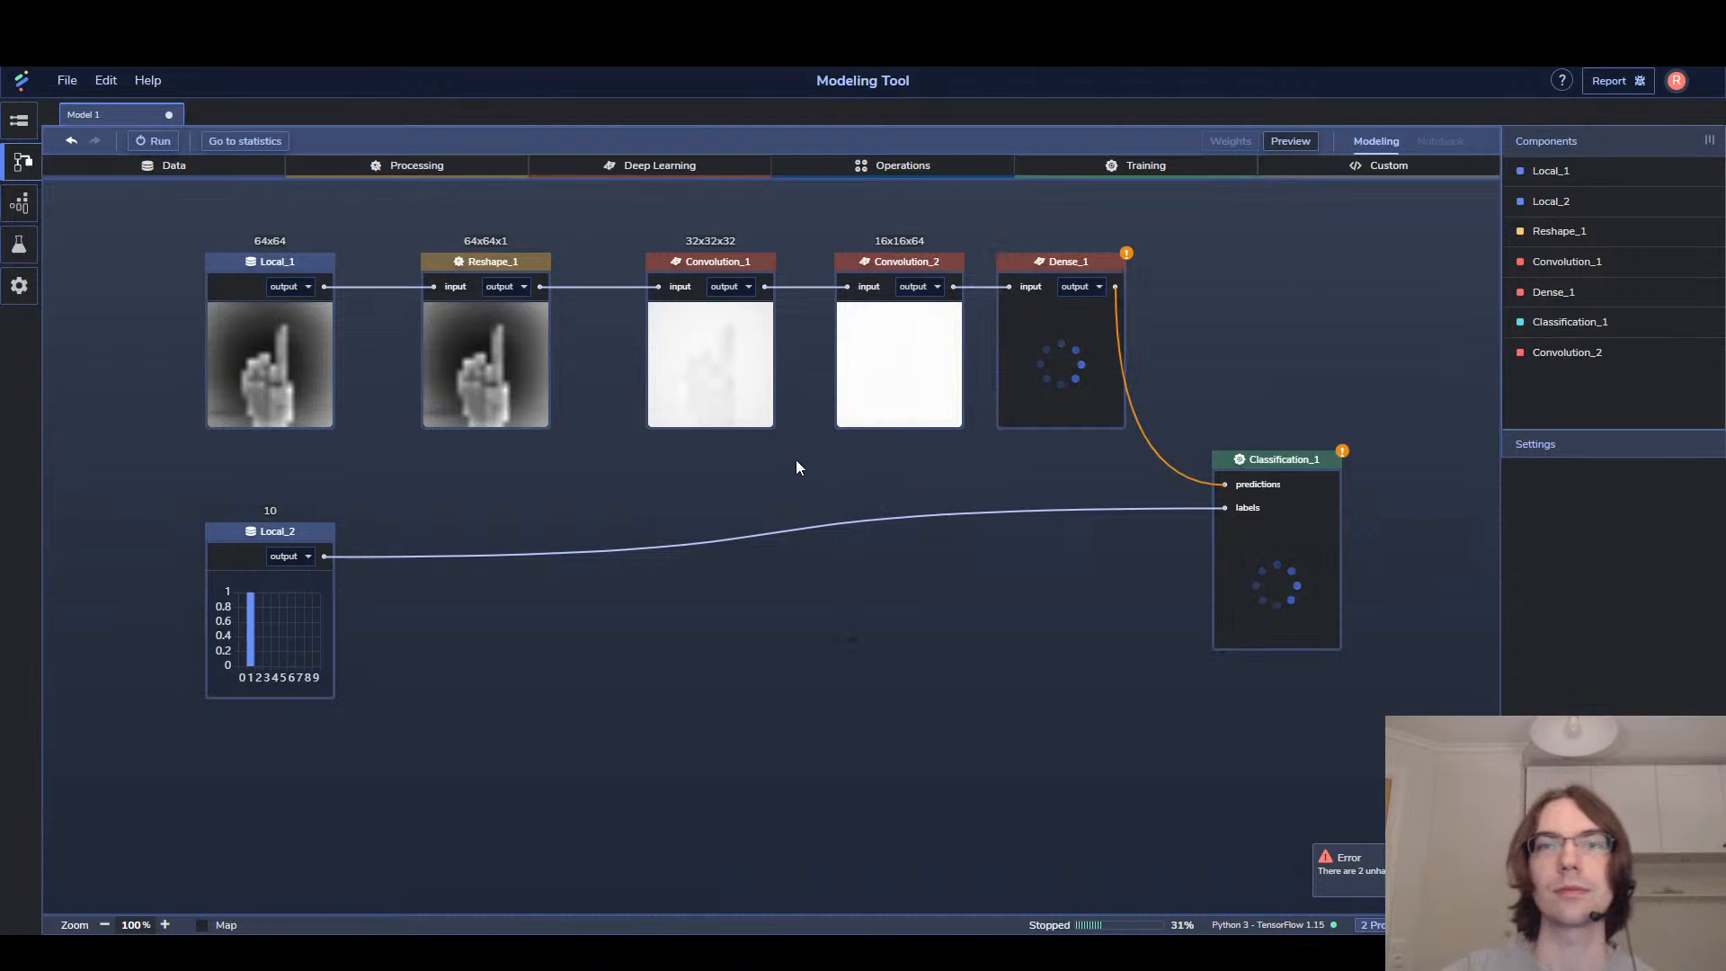
Set the feature maps of the first Convolution component to 18
left_click(921, 255)
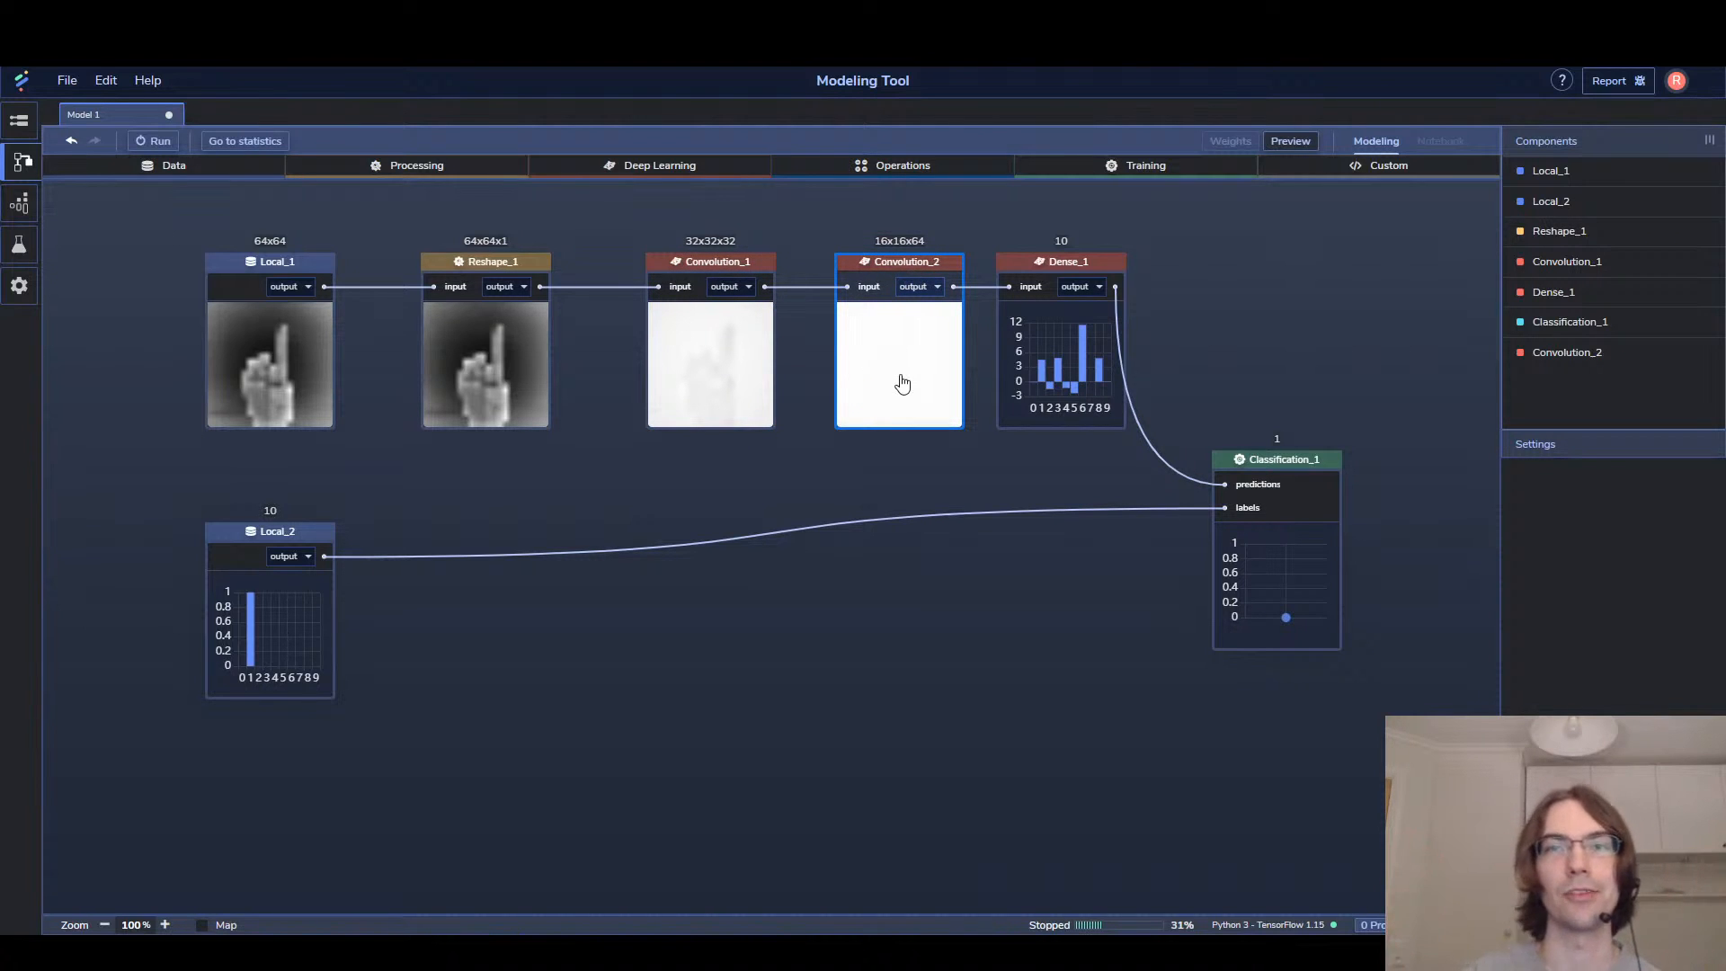
left_click(706, 334)
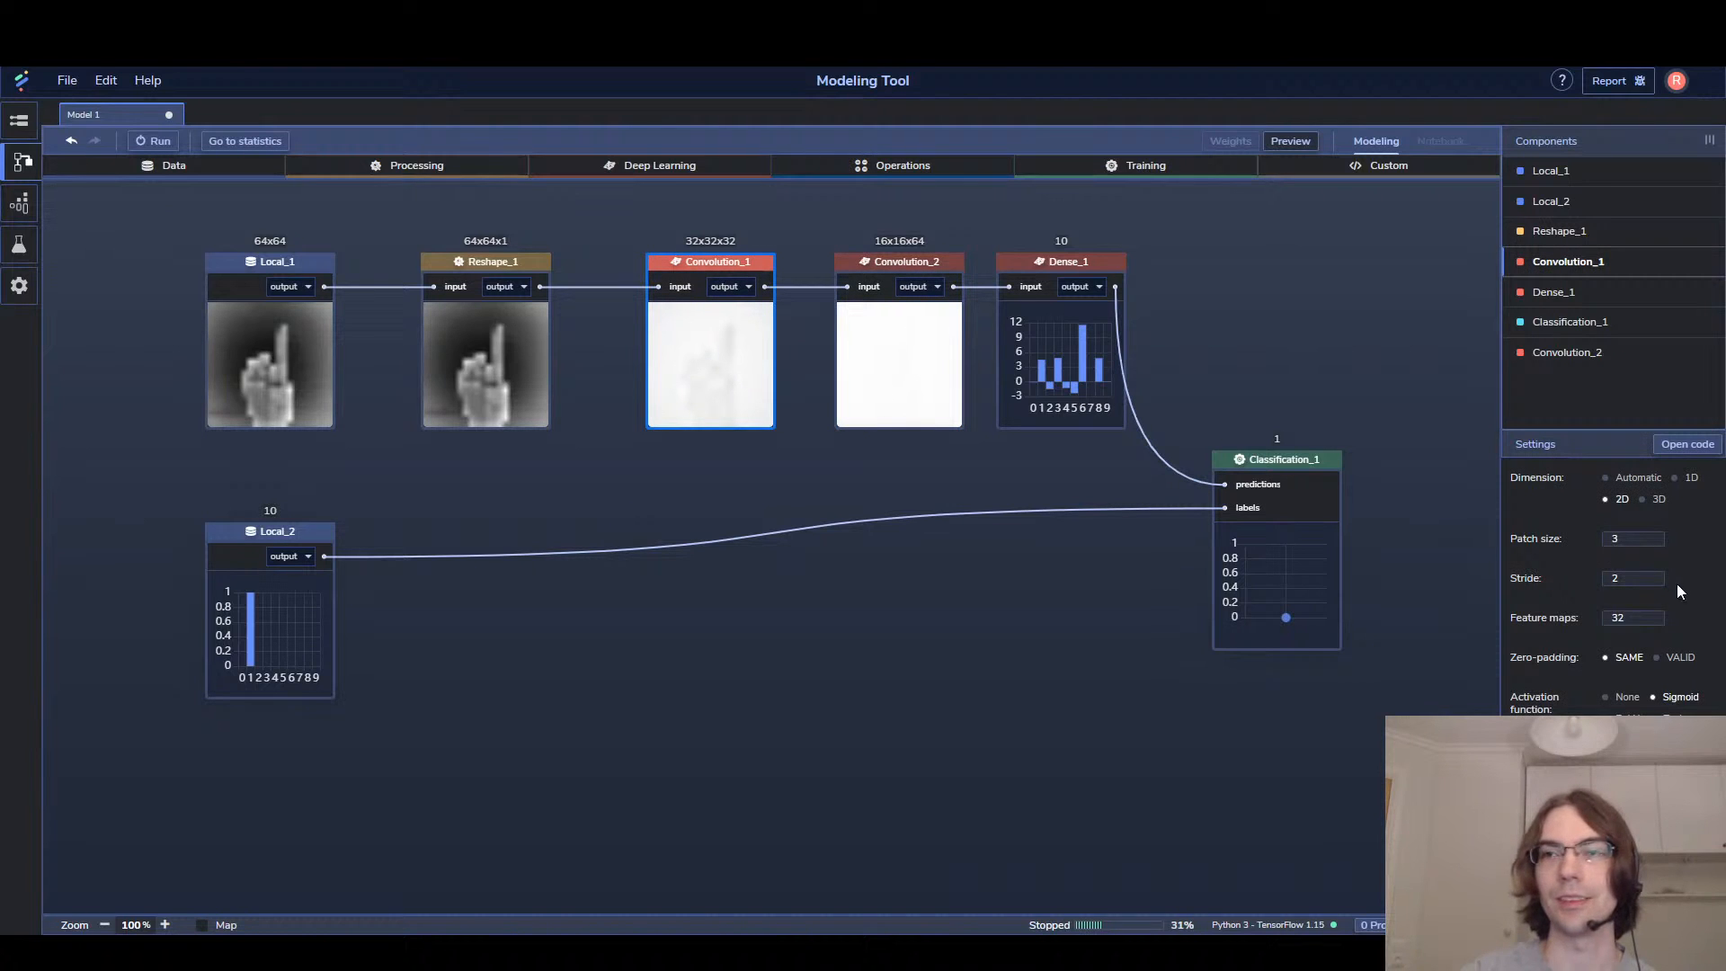
left_click(1631, 618)
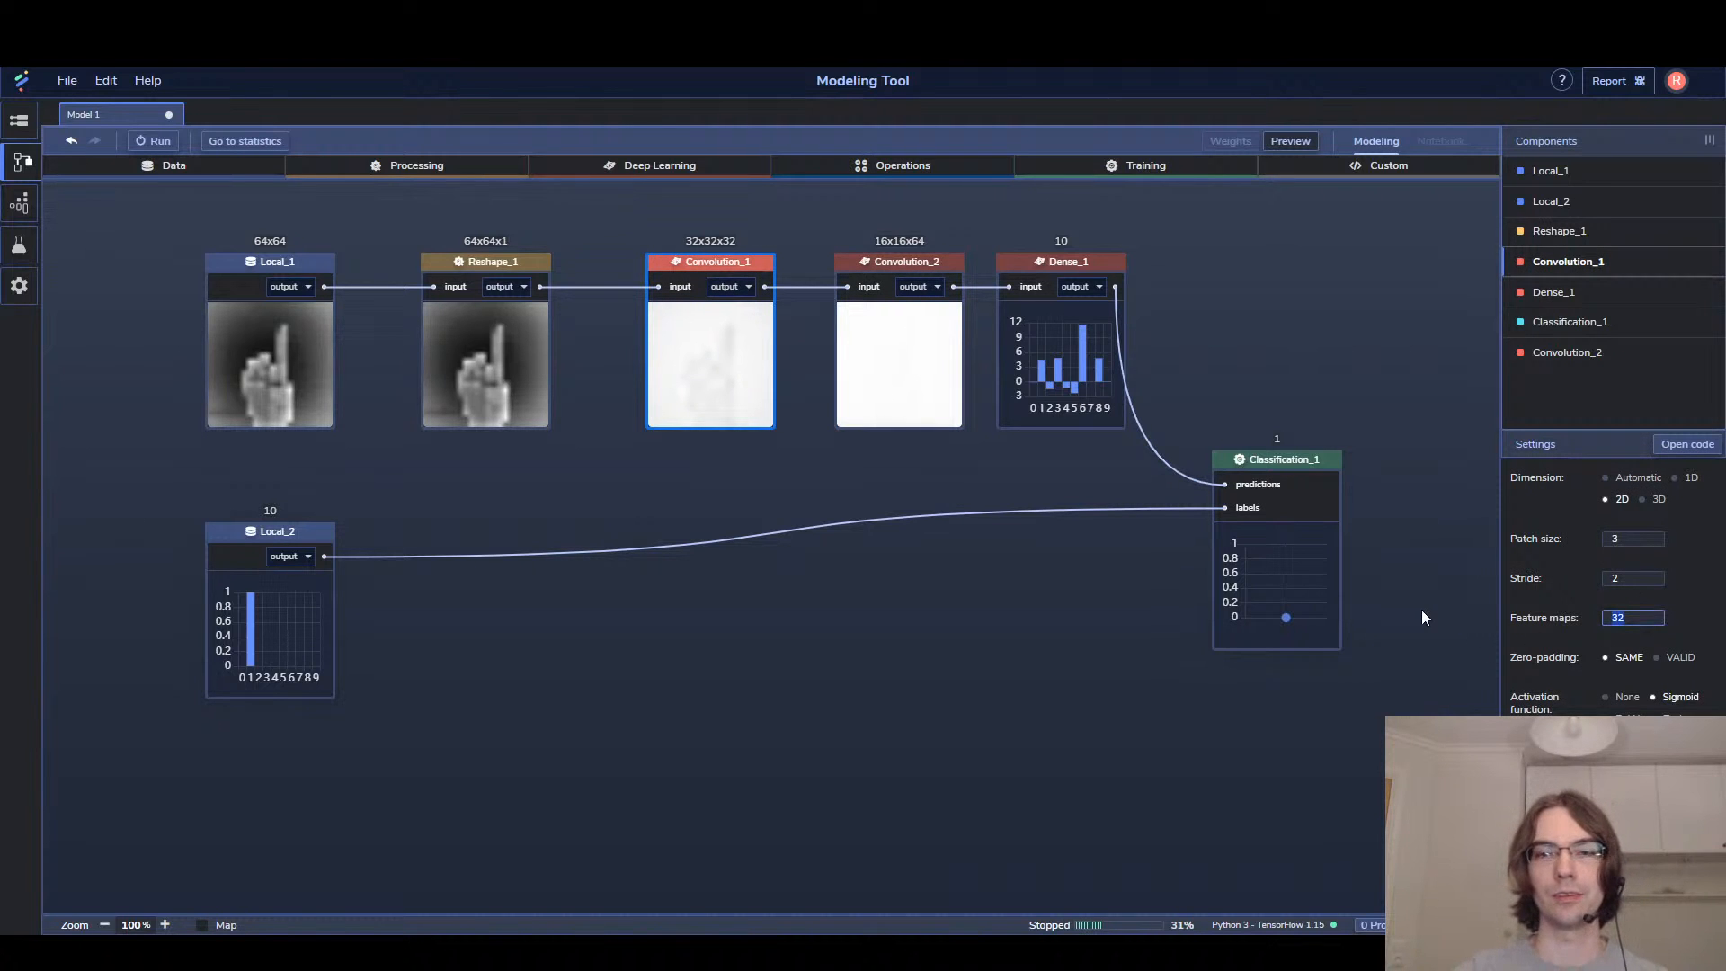
type("18")
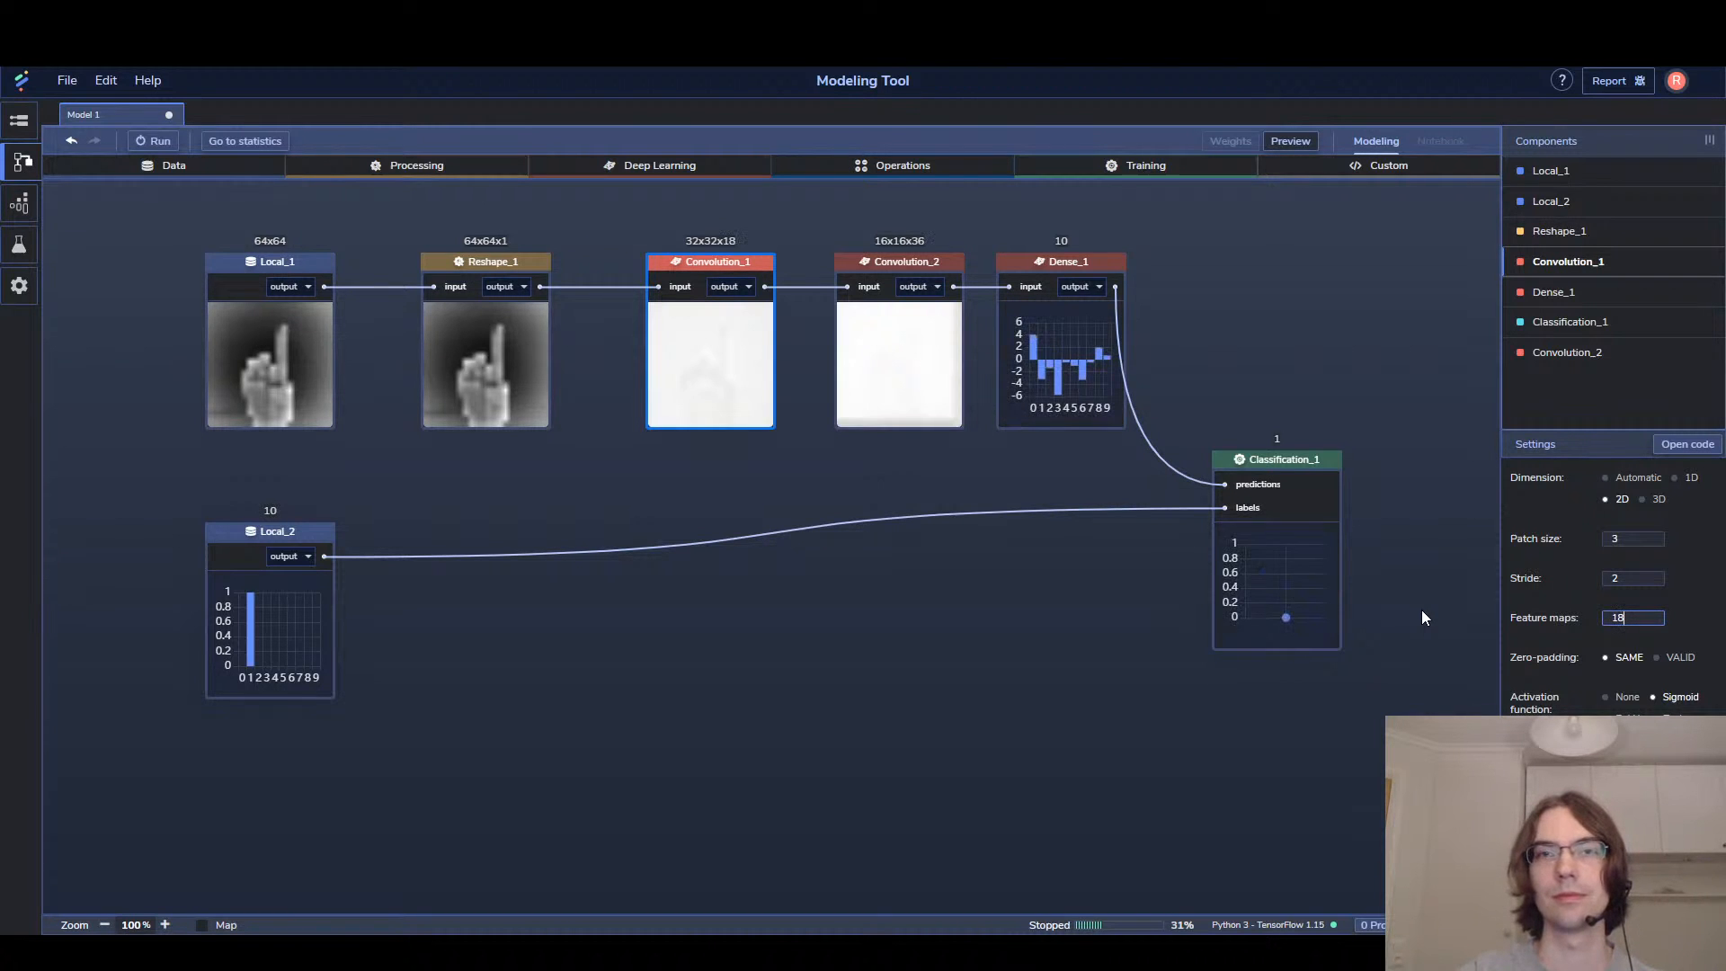
Set the output Dense component's activation function to Sigmoid and run the model without starting from the existing weights
left_click(1072, 340)
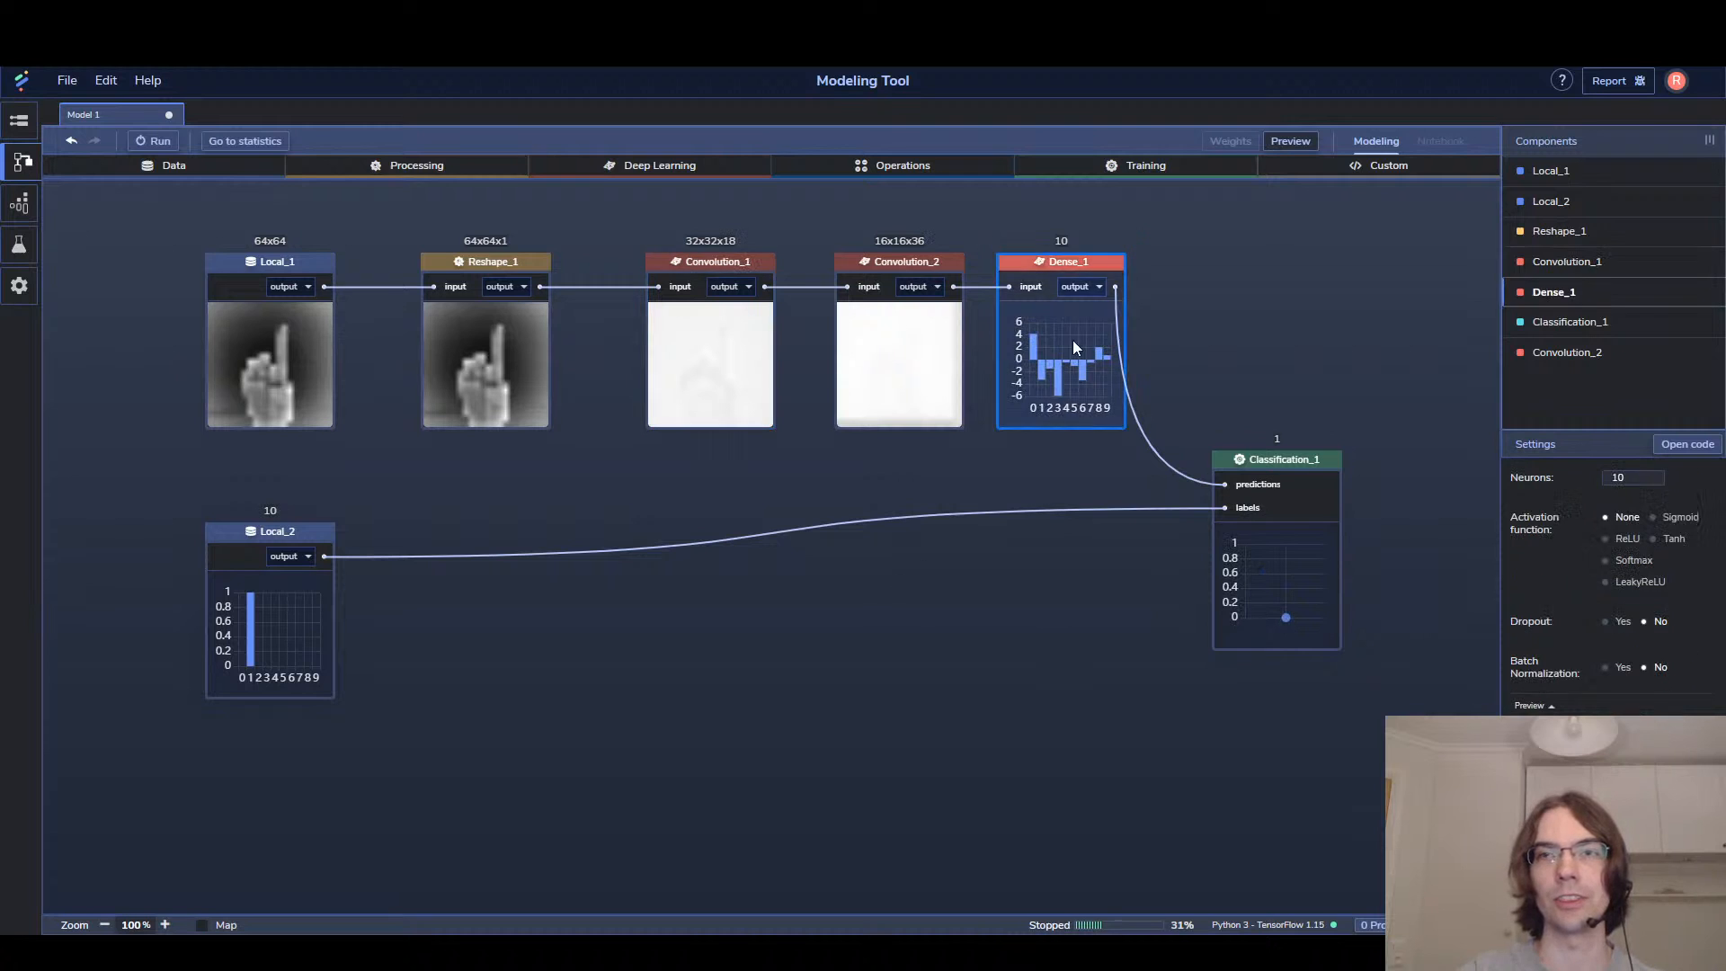
left_click(1683, 518)
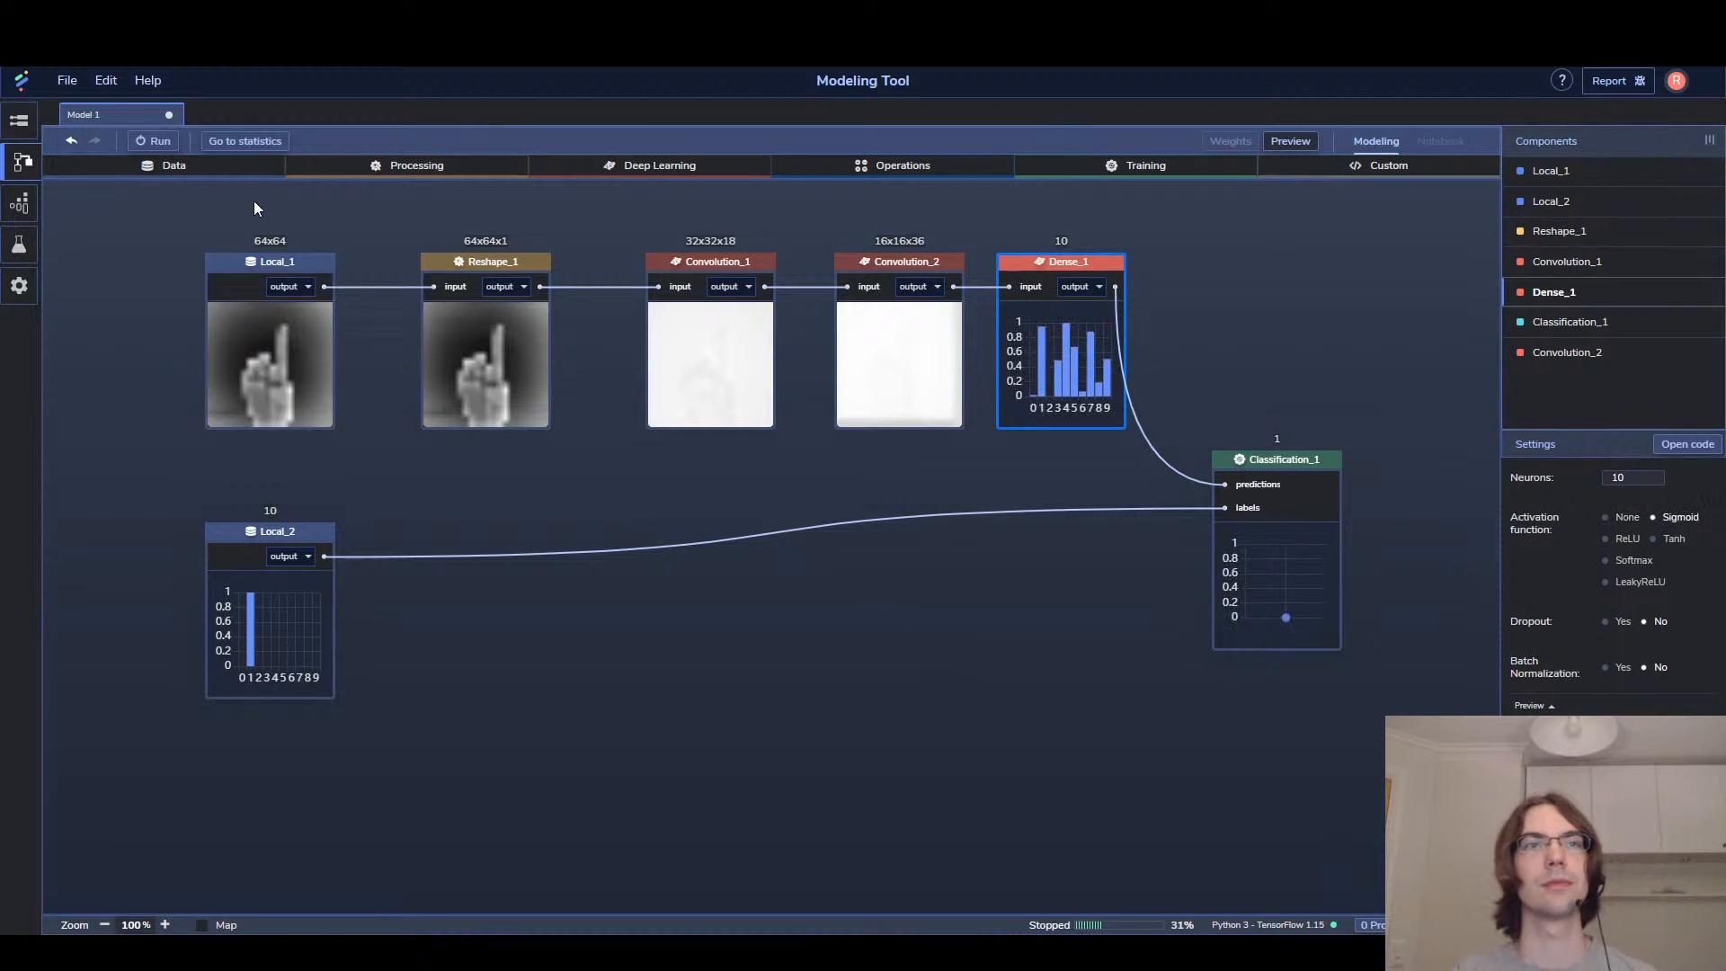
left_click(160, 143)
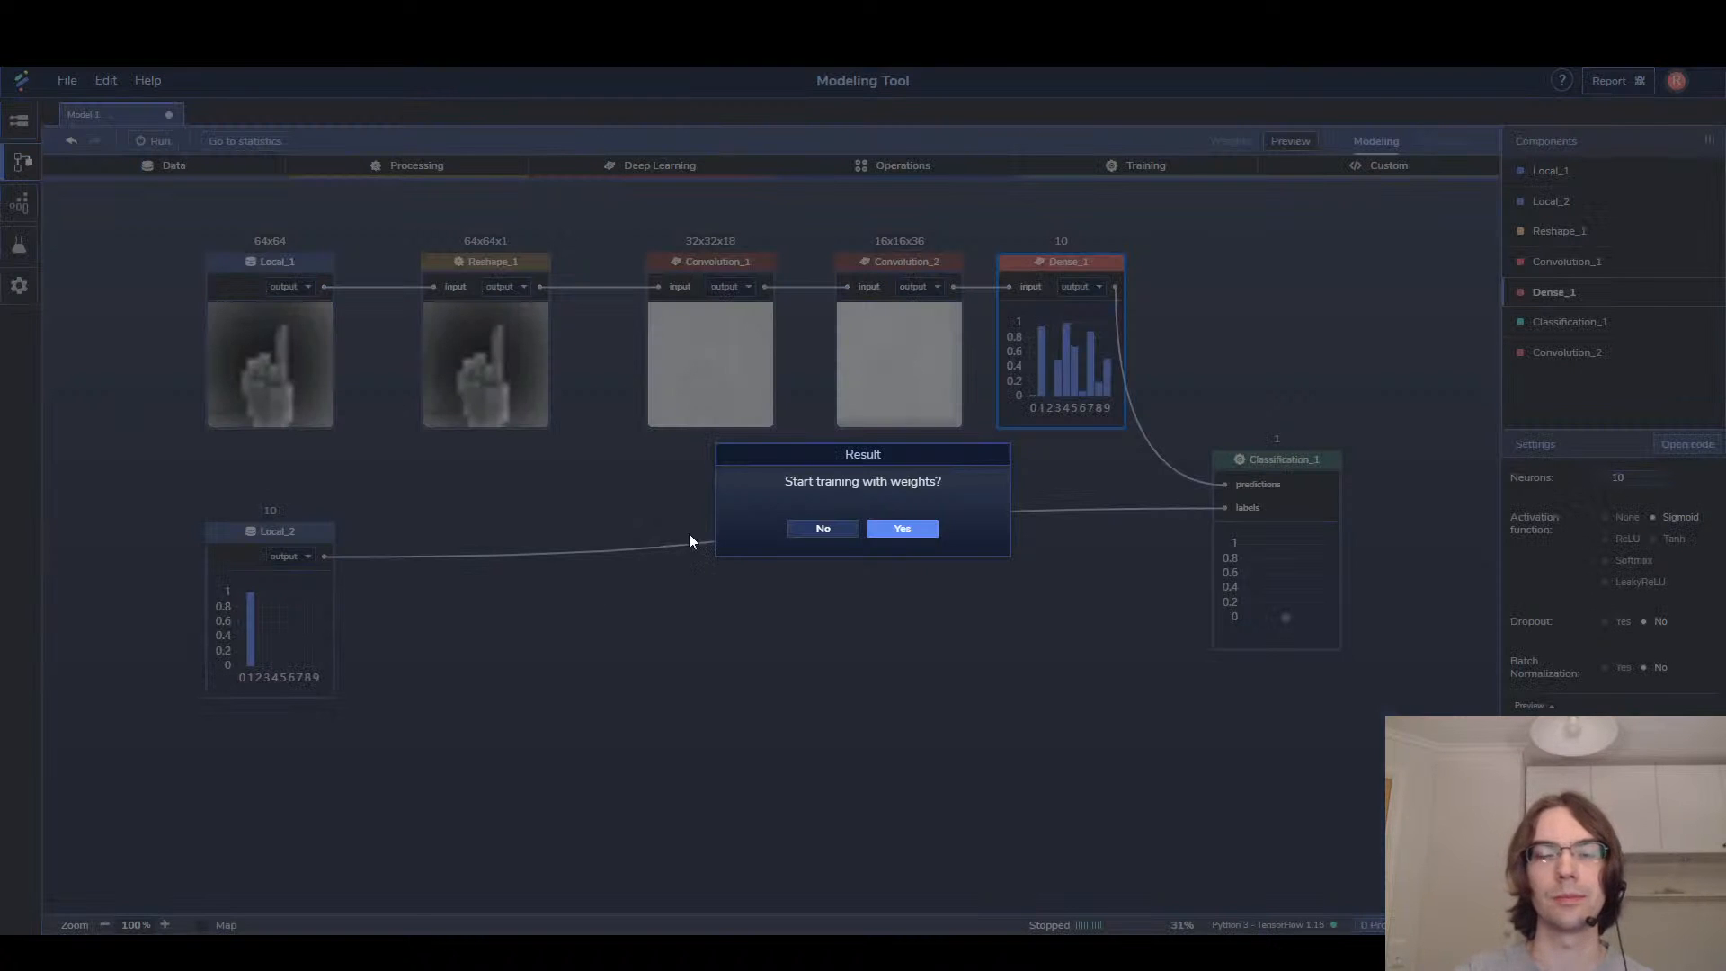
left_click(849, 537)
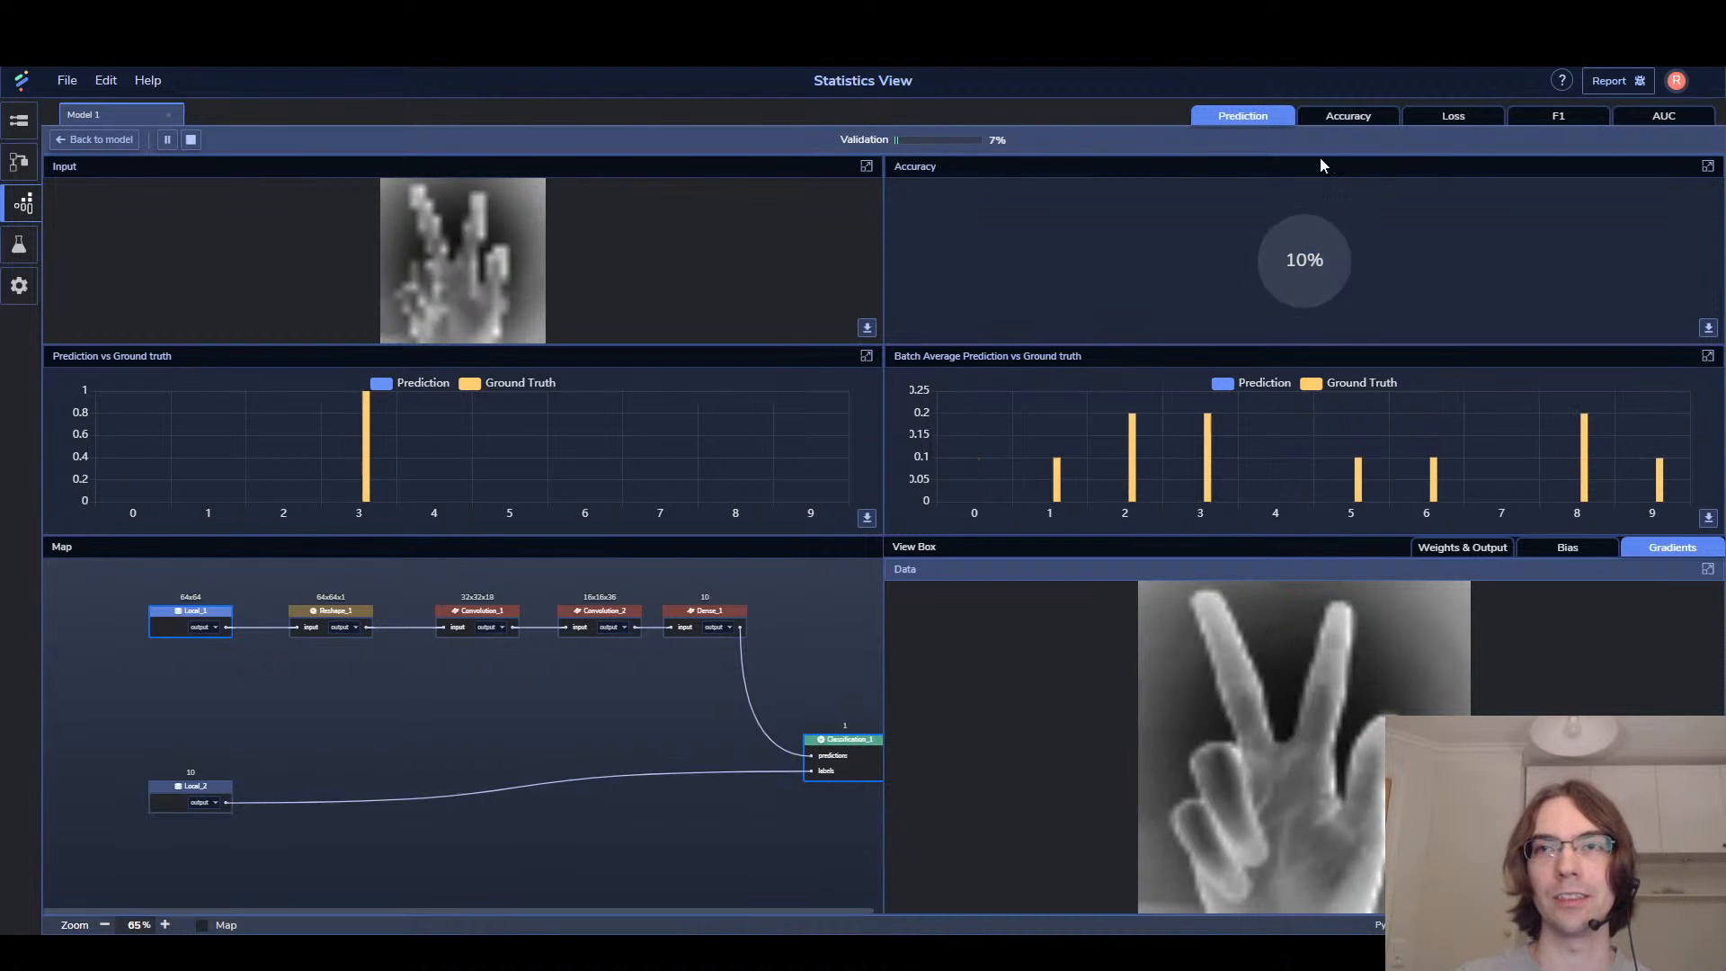
Check the prediction, loss and accuracy statistics of the two-convolution run, hiding the Prediction series in the single-sample chart
left_click(1365, 123)
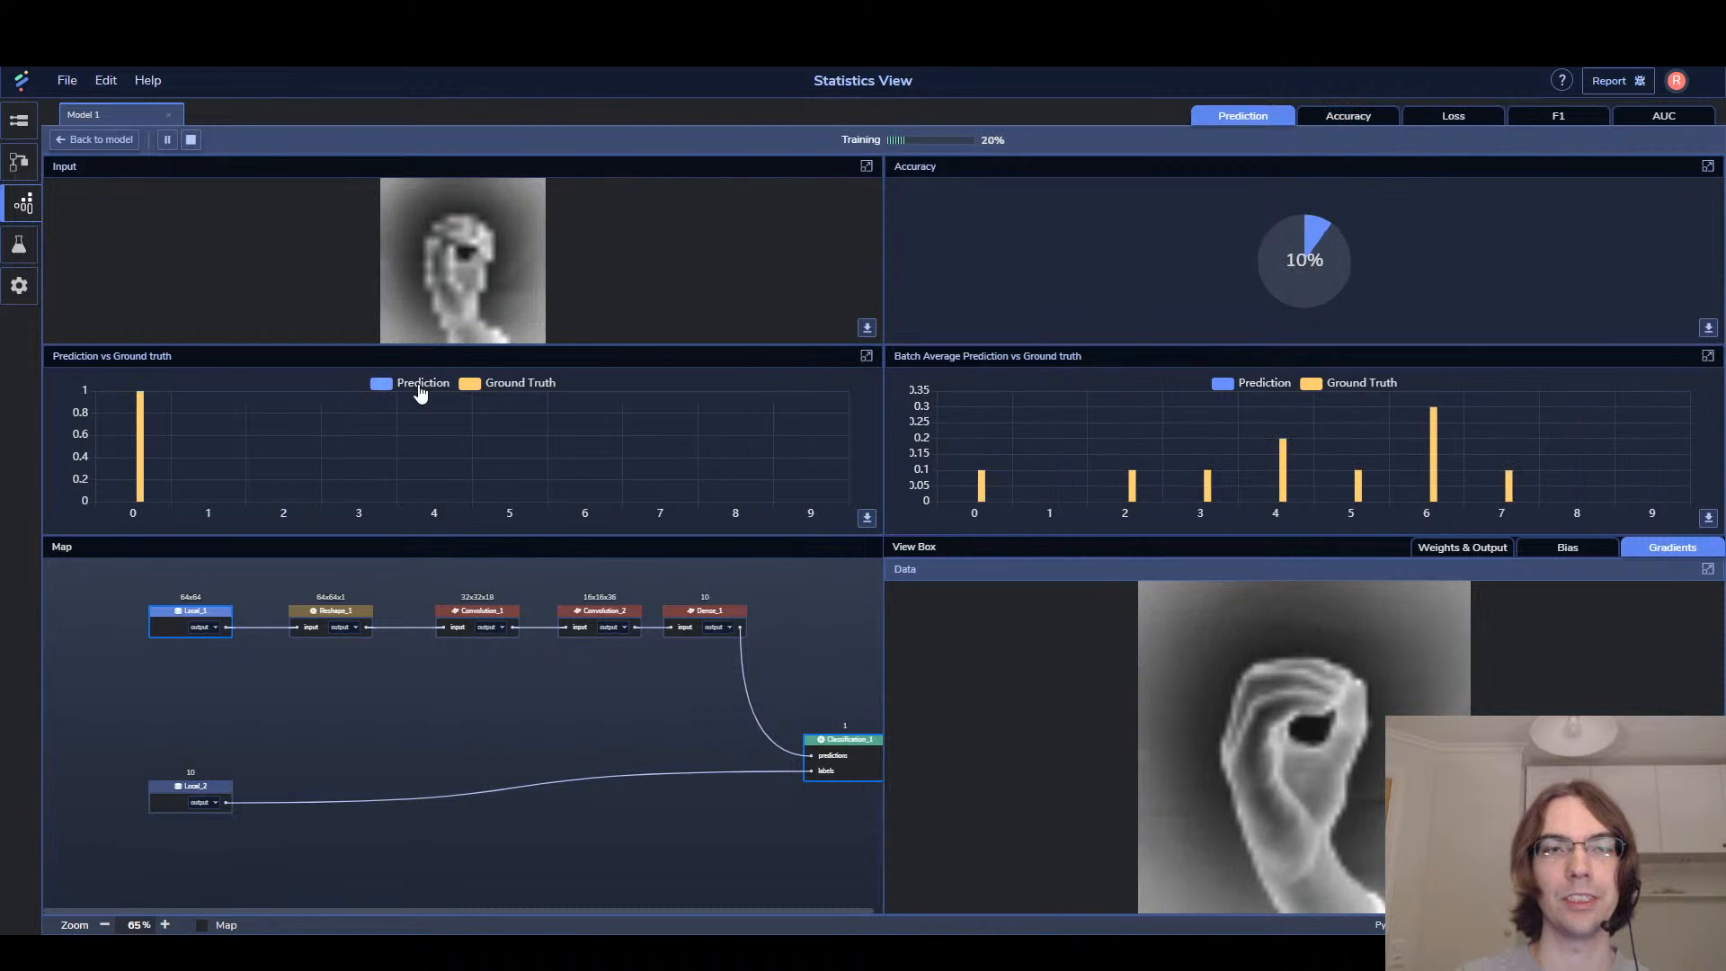
left_click(417, 384)
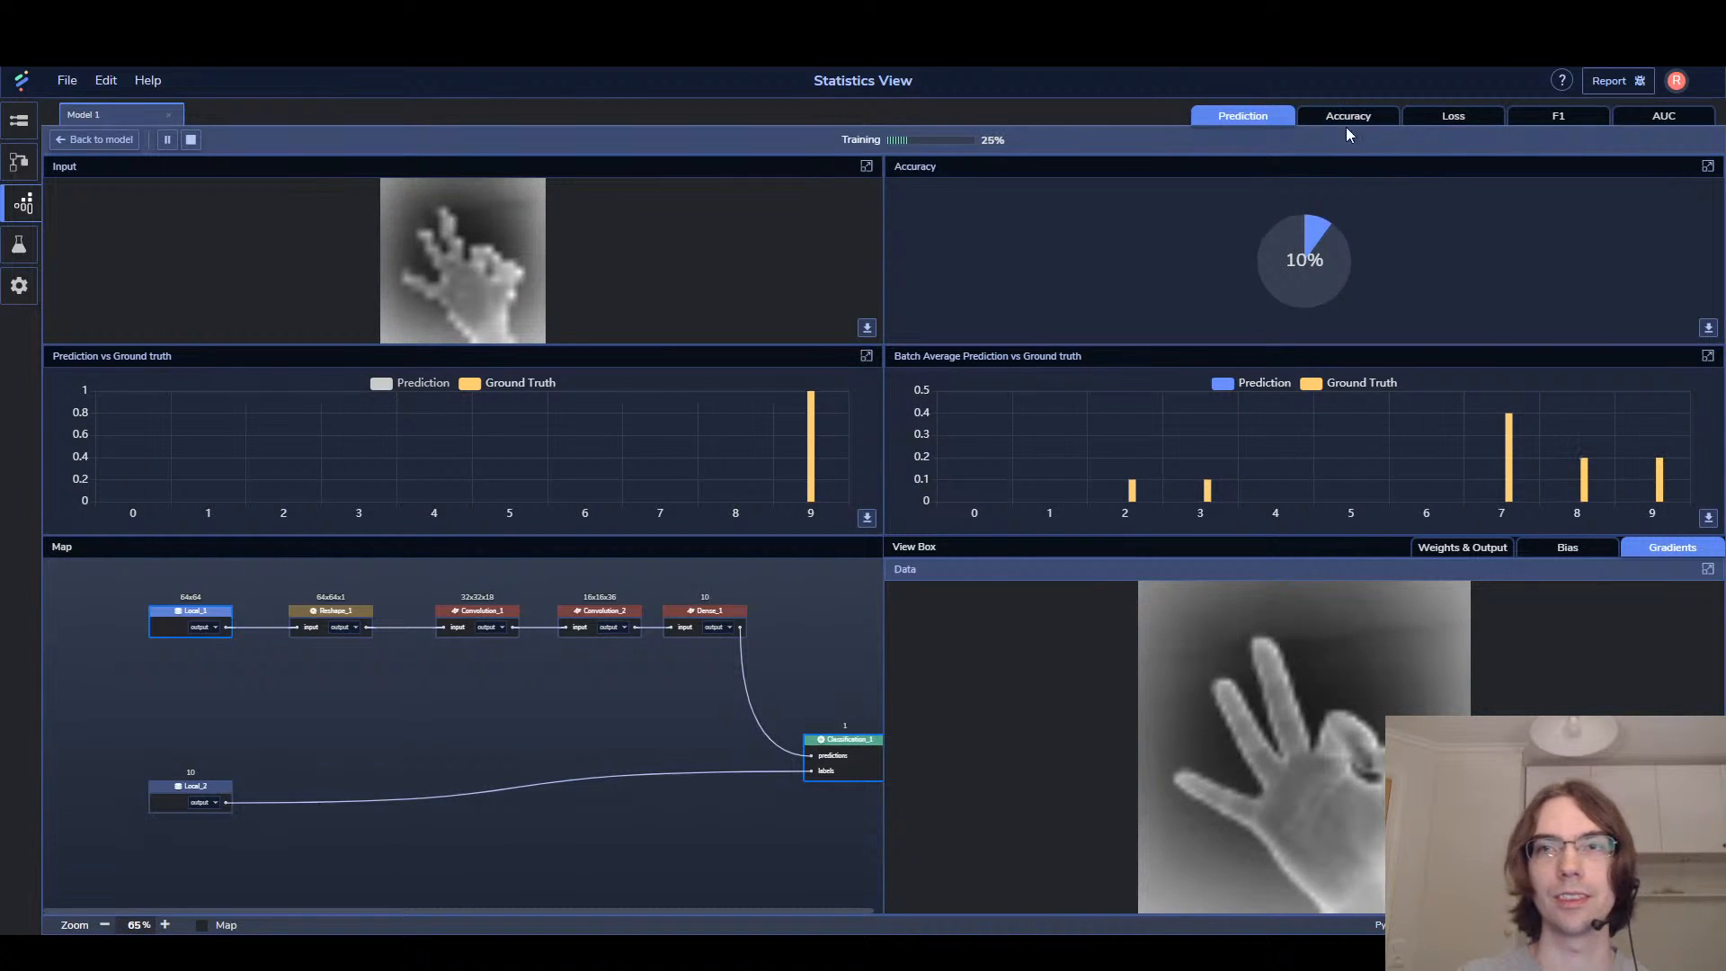
left_click(1448, 119)
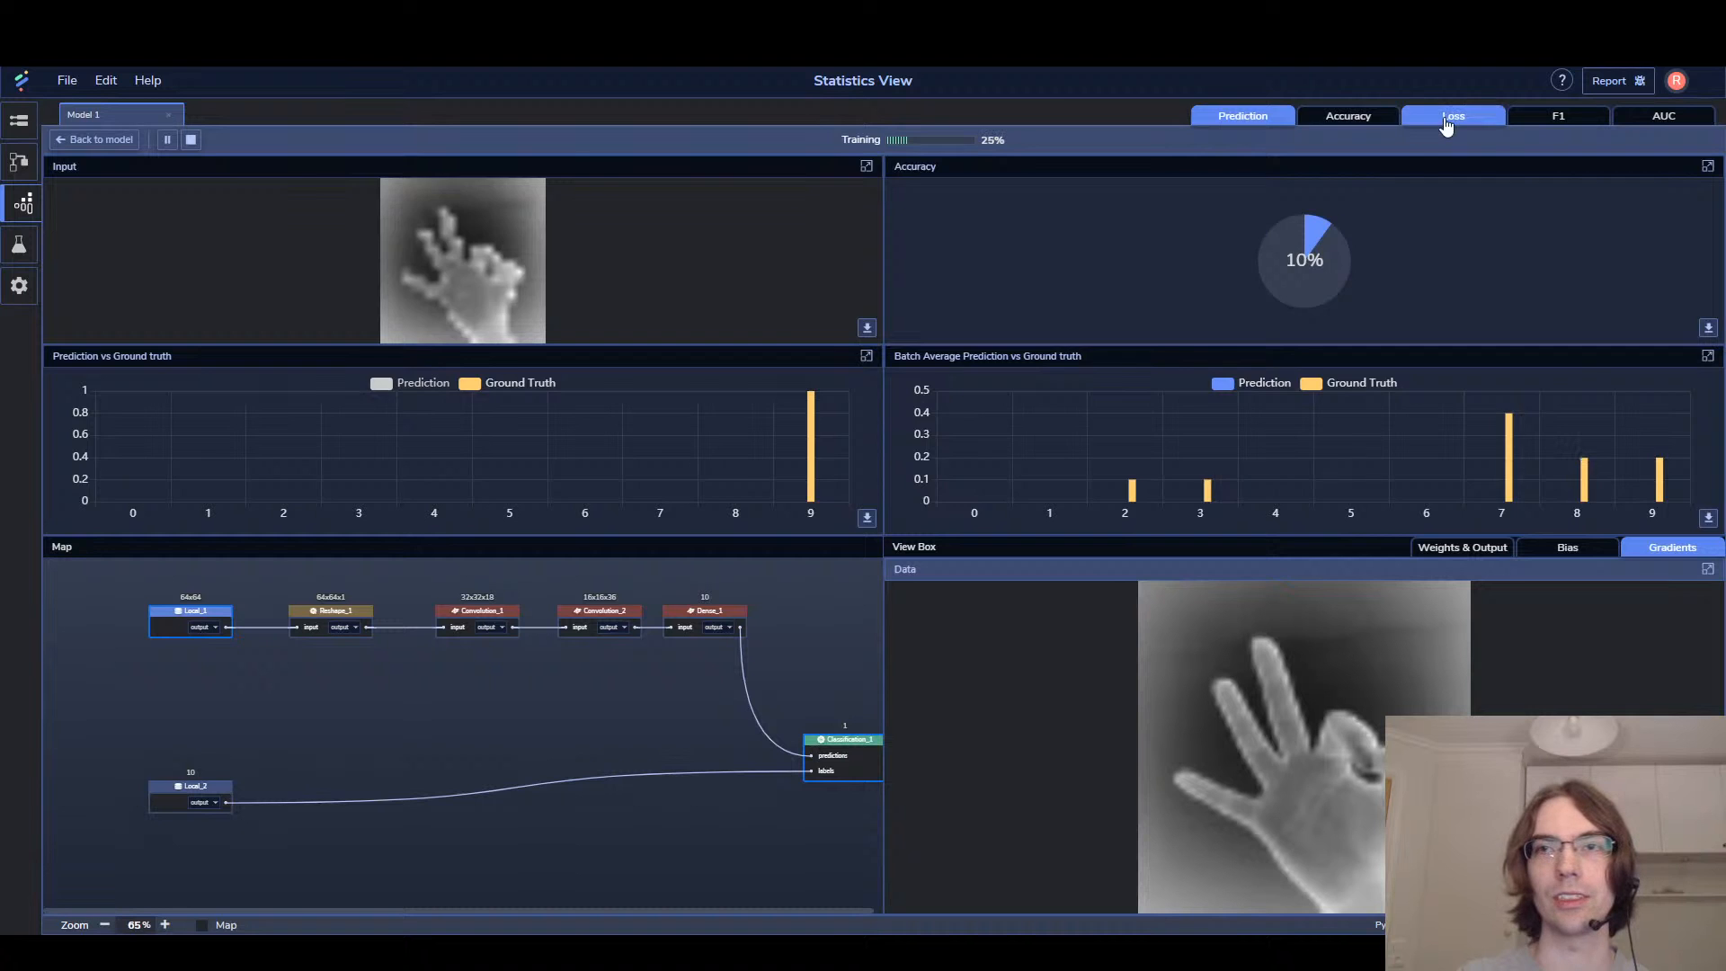
left_click(1373, 119)
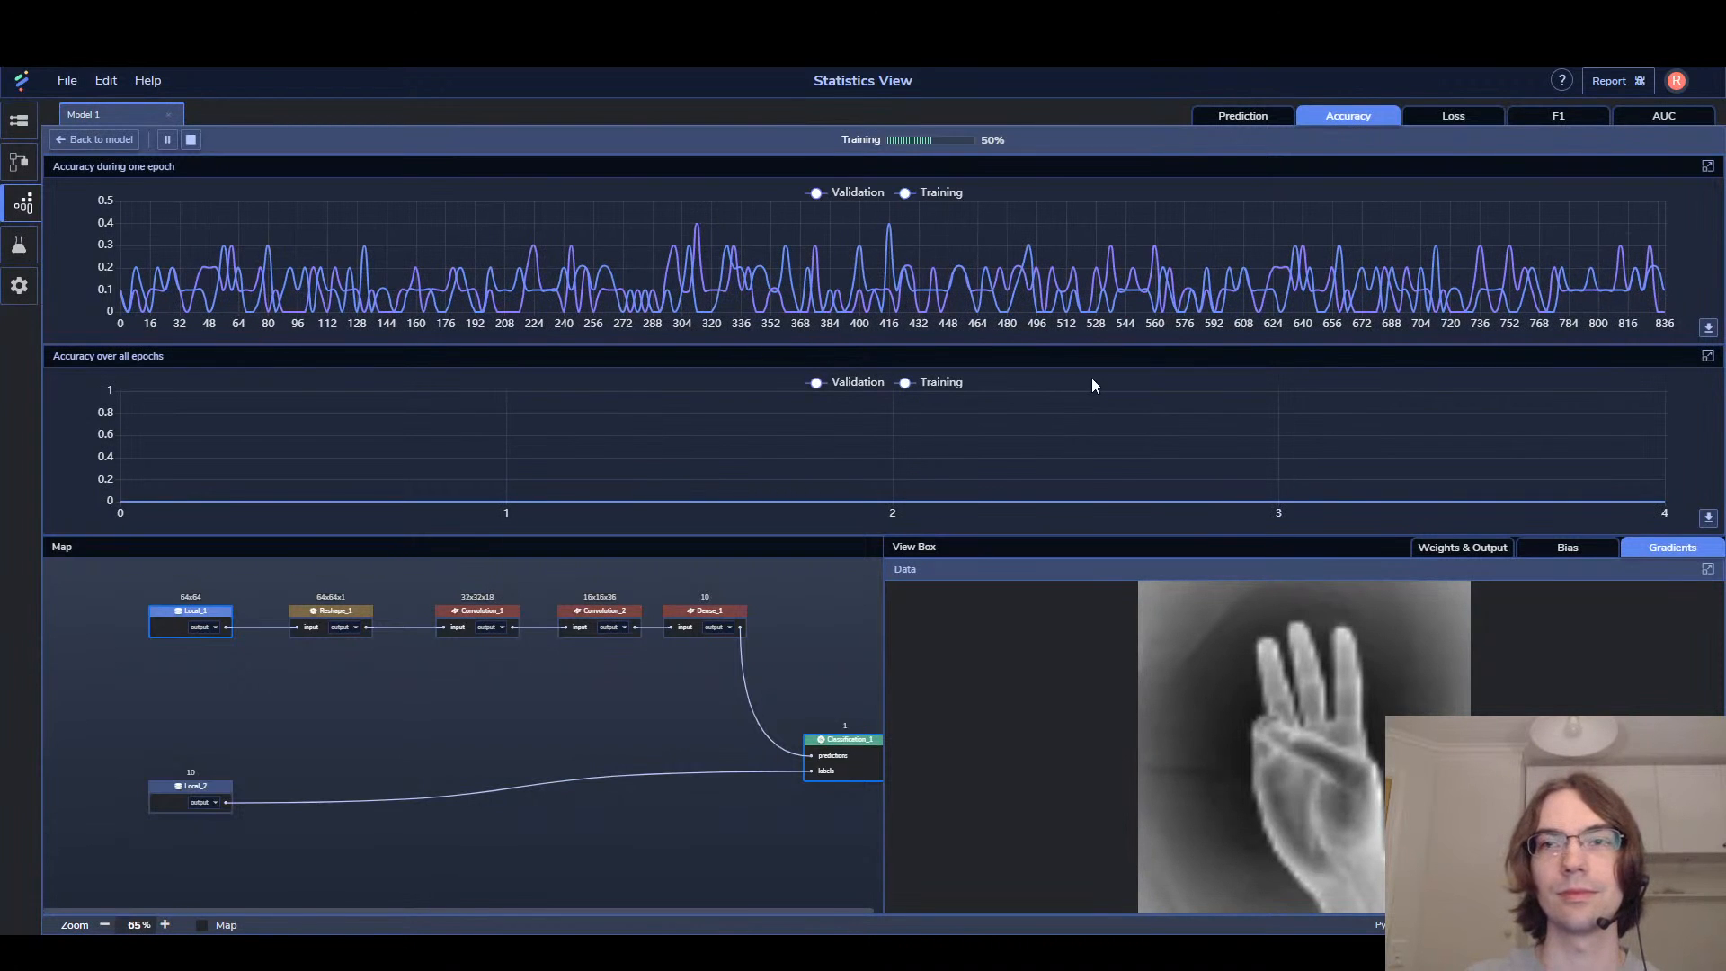
Return to the model and set the feature maps of the first Convolution component to 8
left_click(101, 141)
left_click(713, 327)
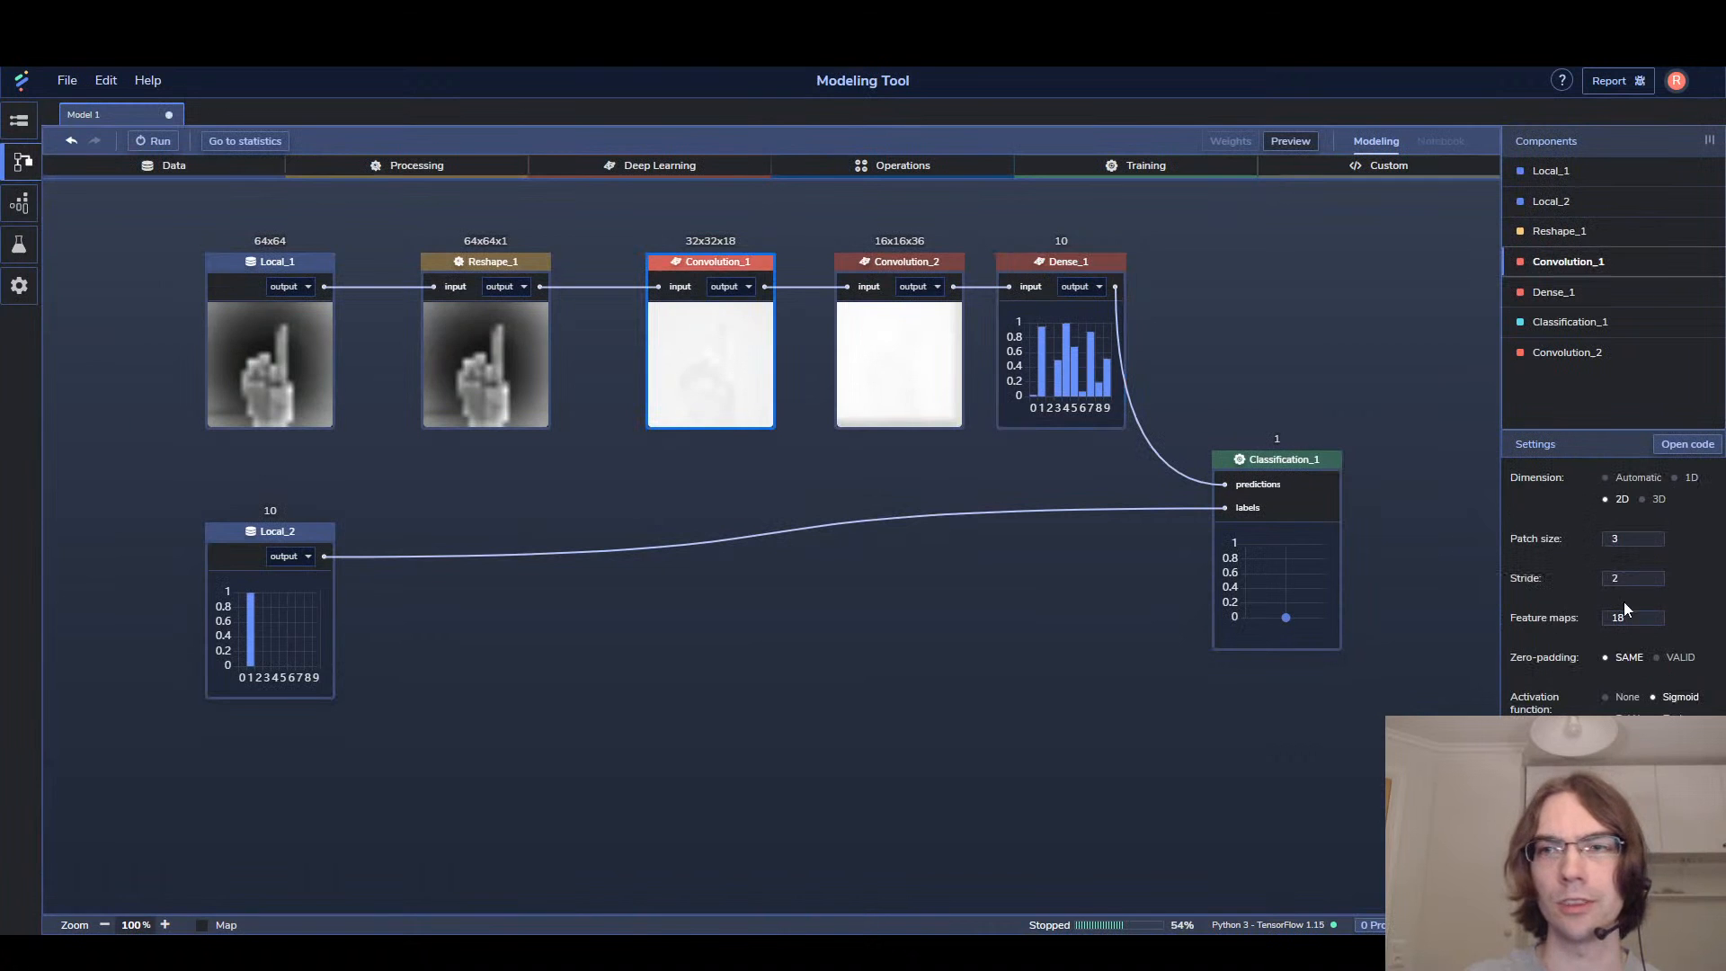
double_click(1649, 618)
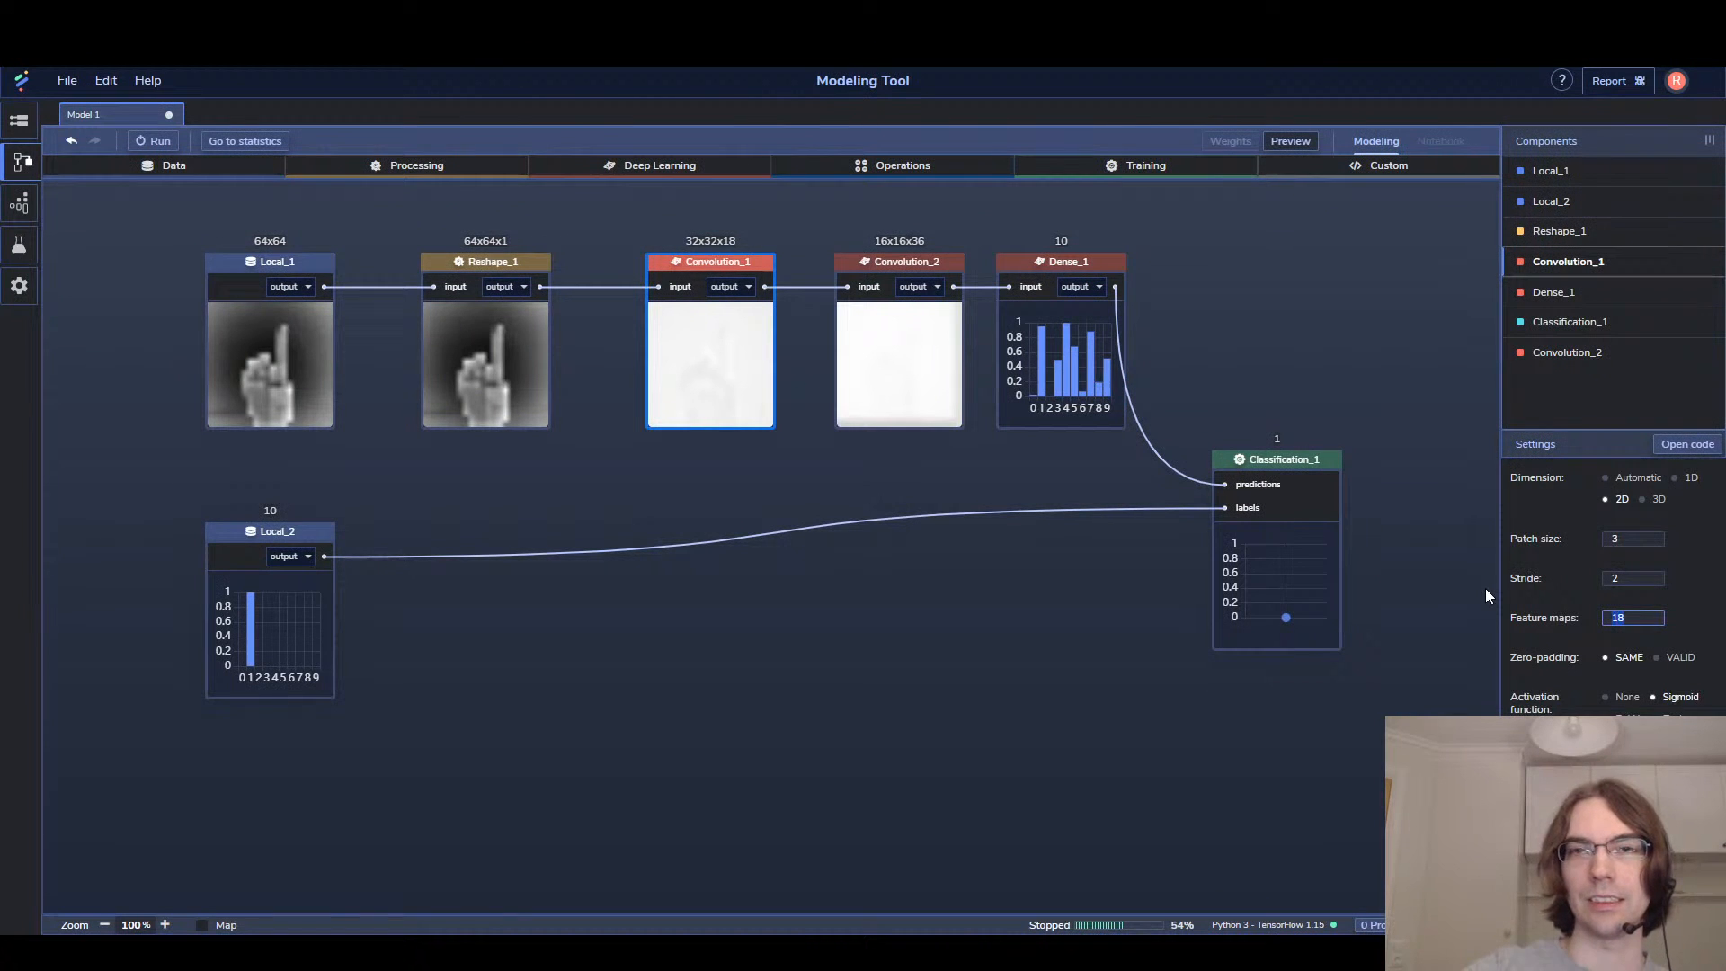
type("8")
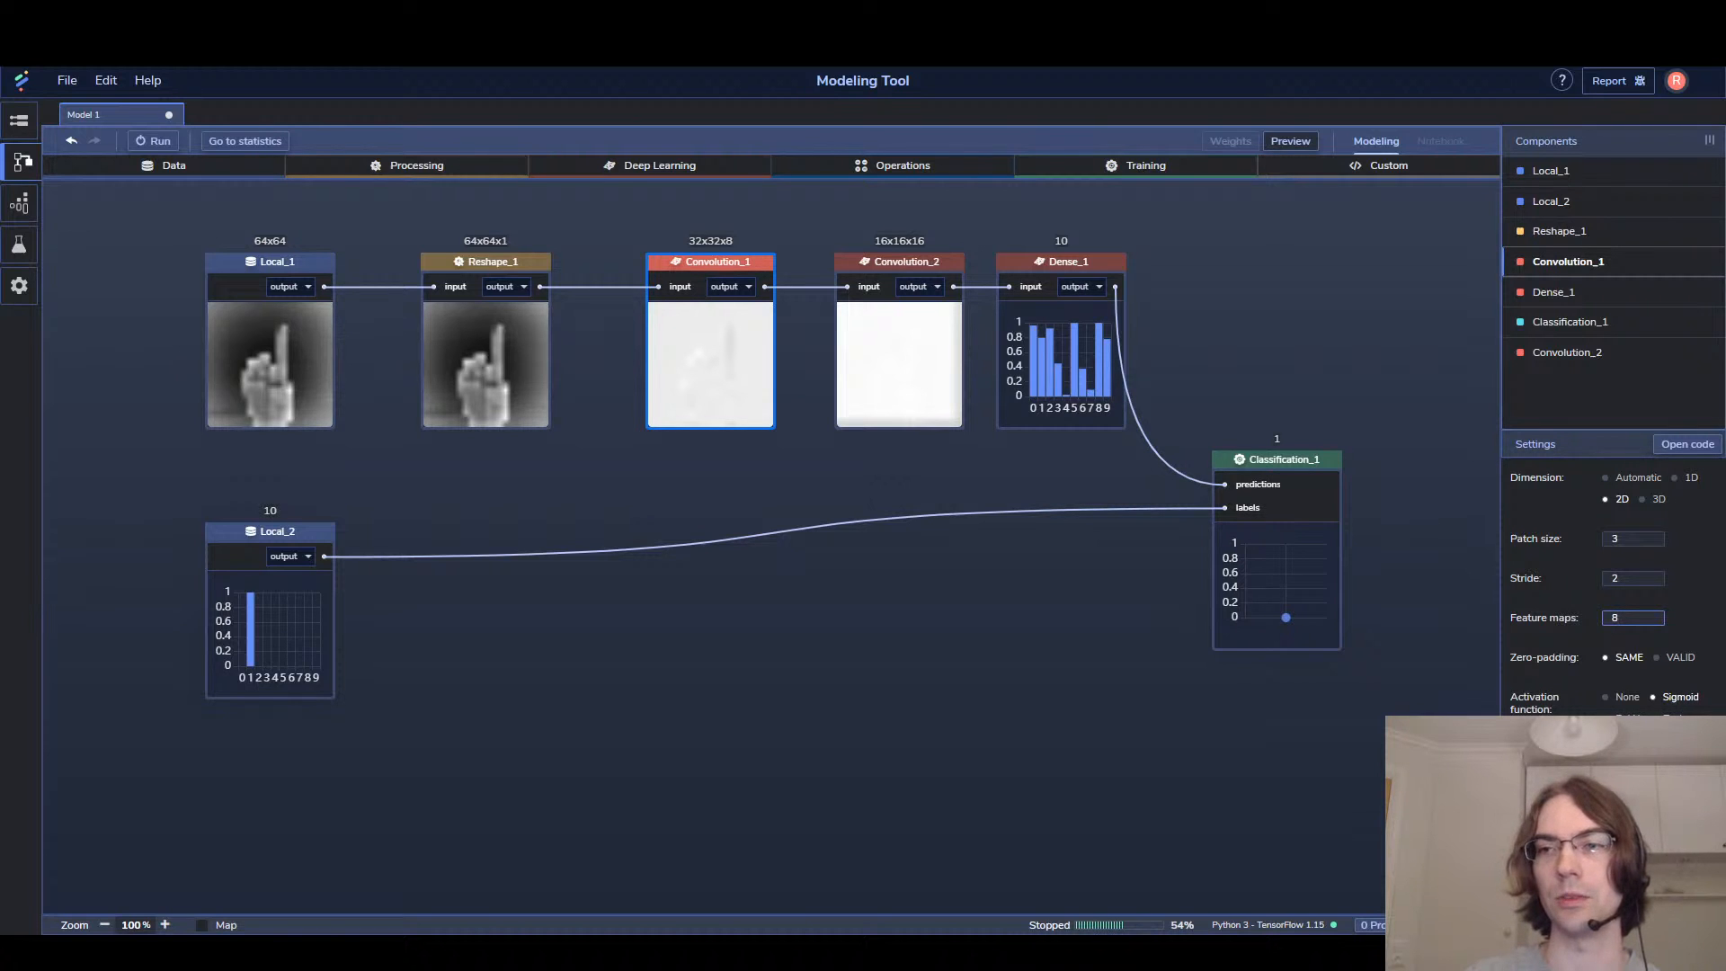
Change the second Convolution component's activation function and restart the training without the existing weights
left_click(936, 423)
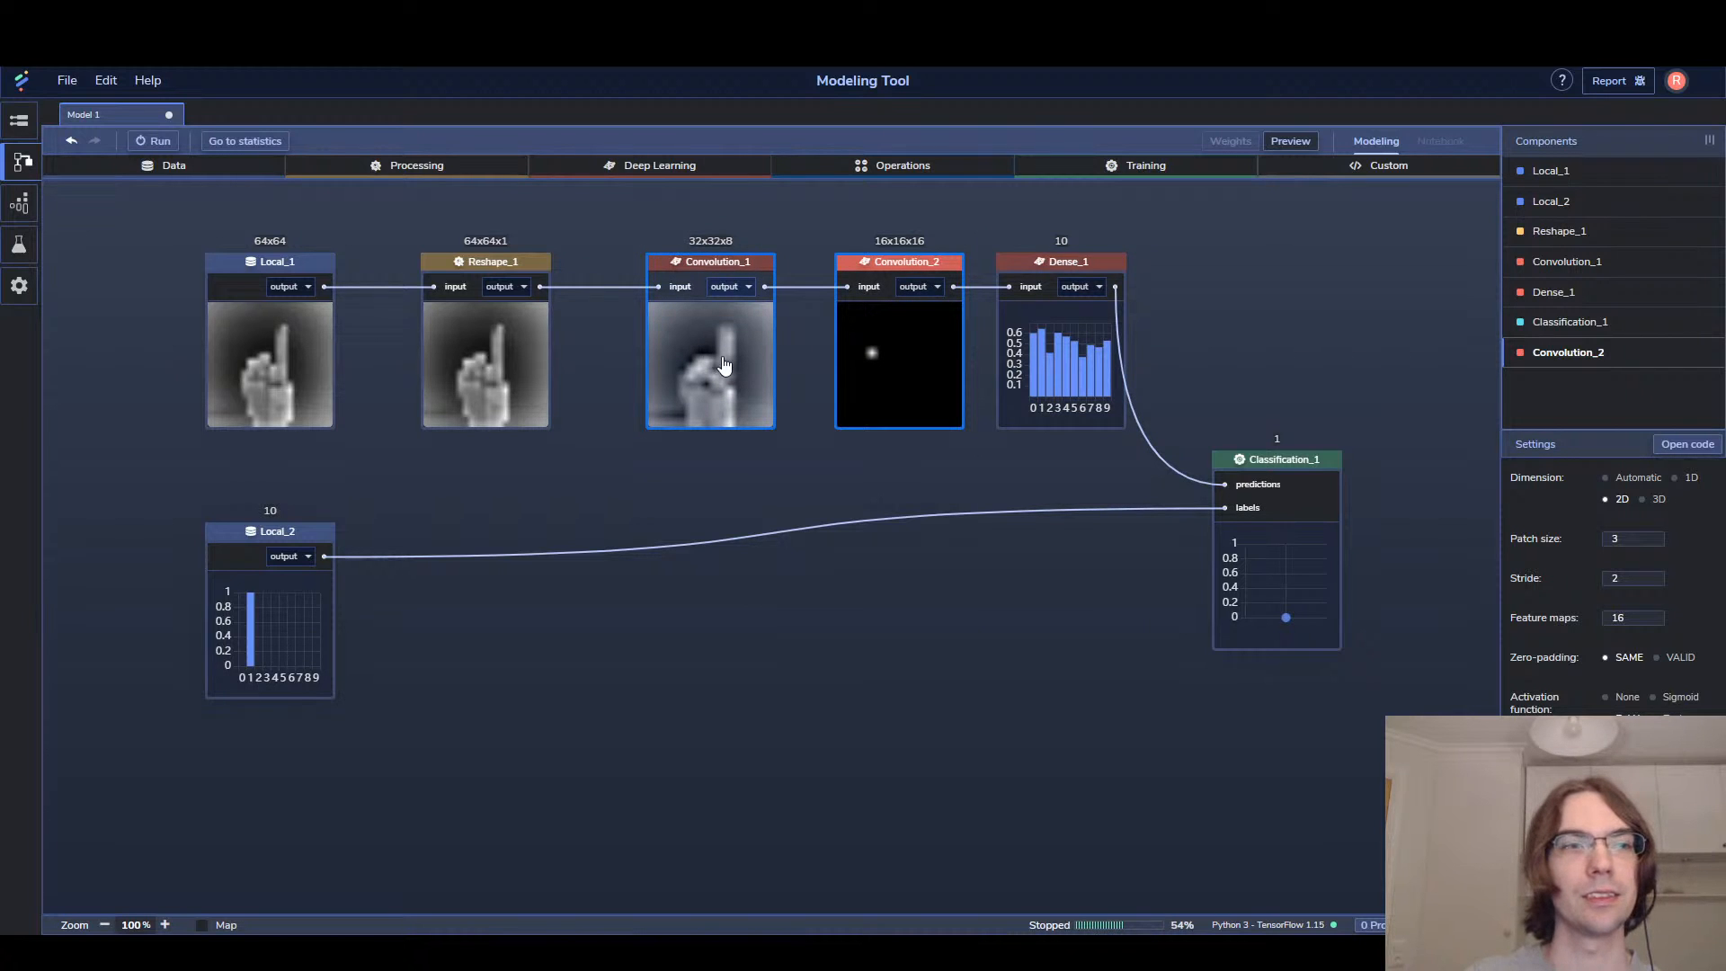
left_click(154, 141)
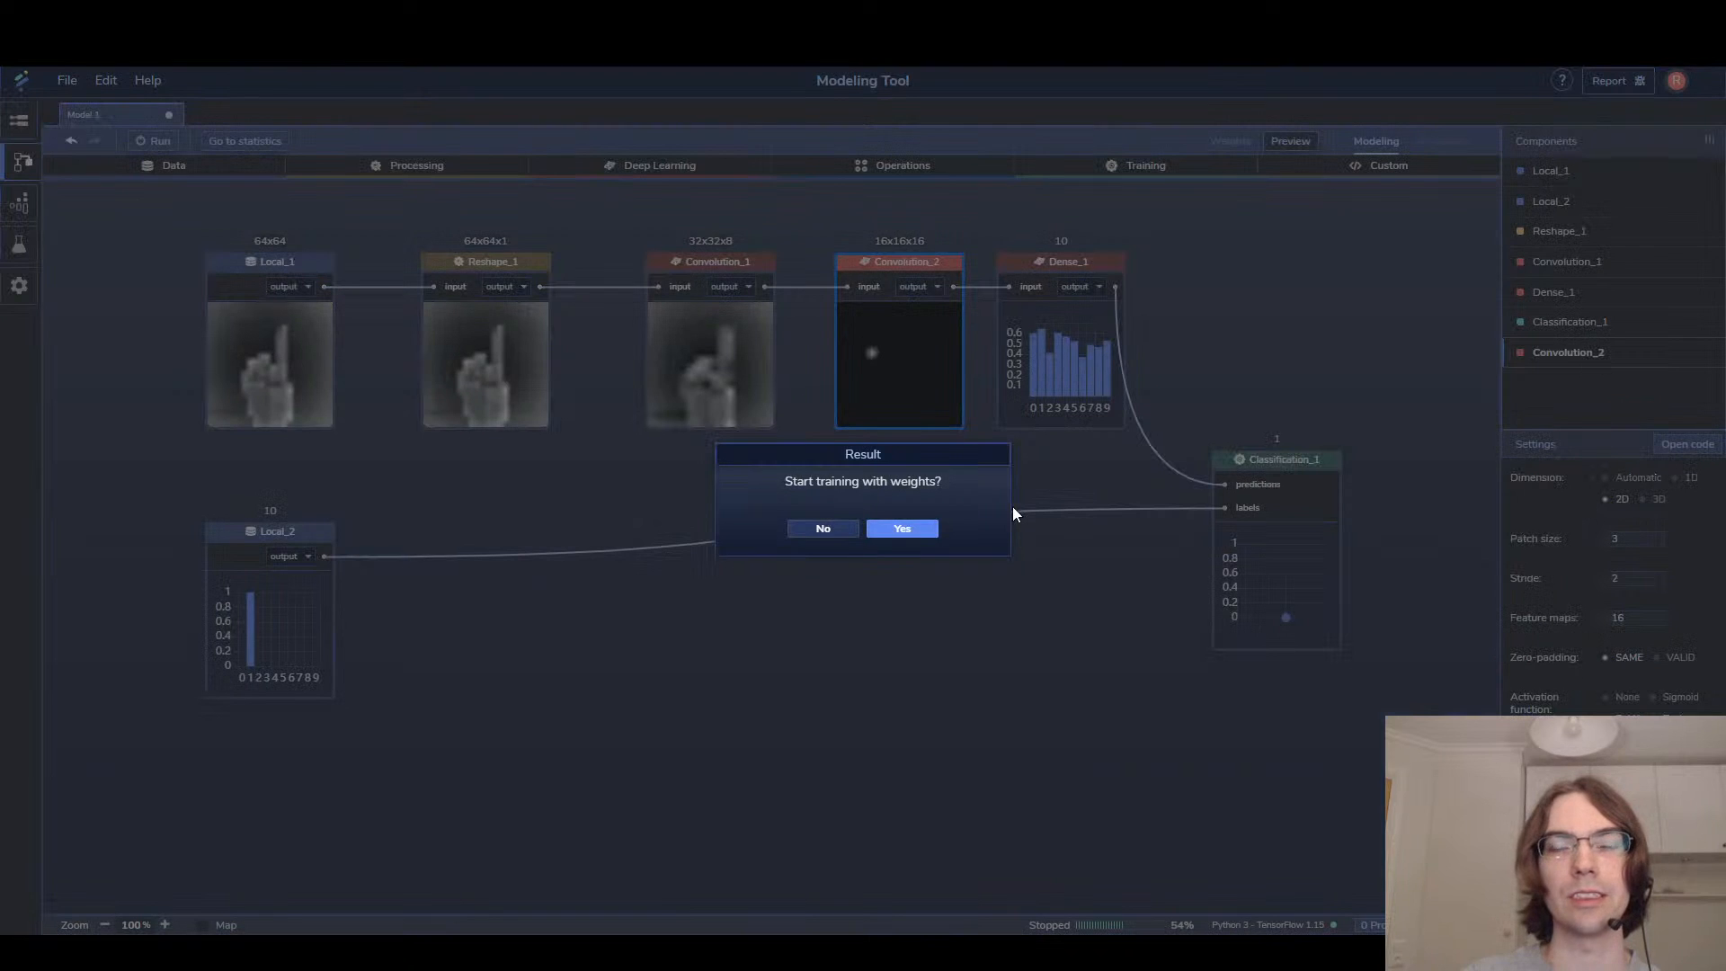
left_click(822, 529)
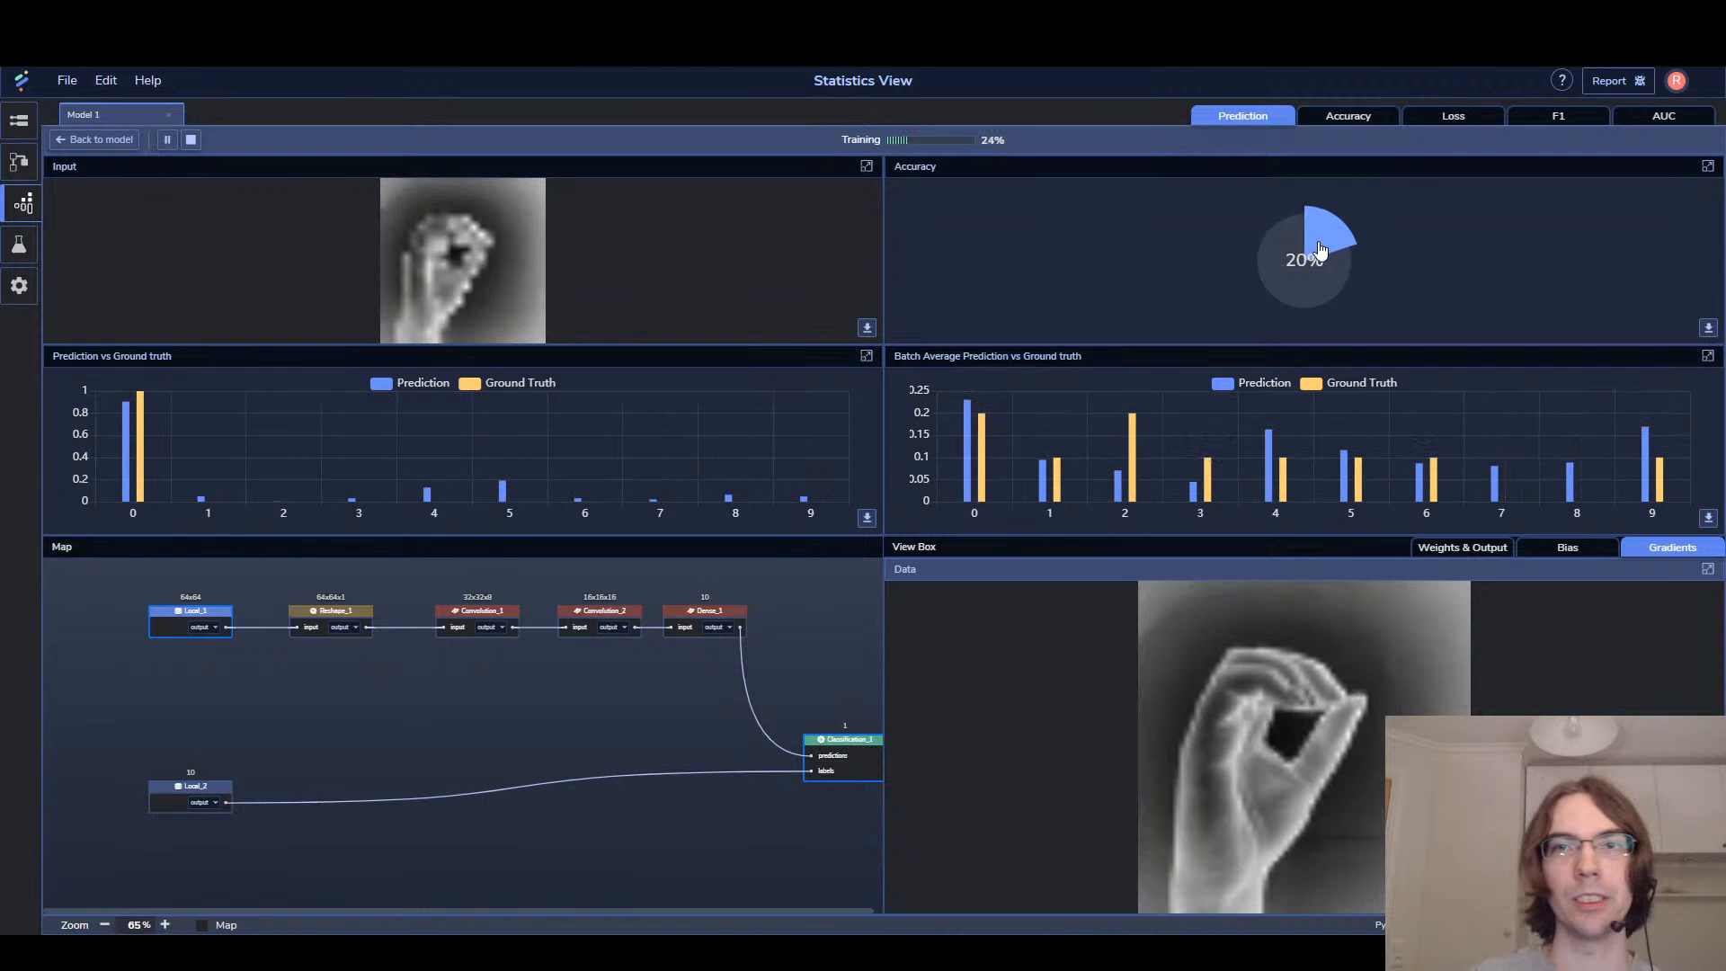
Follow the restarted training to completion by comparing its accuracy and loss charts
left_click(1356, 125)
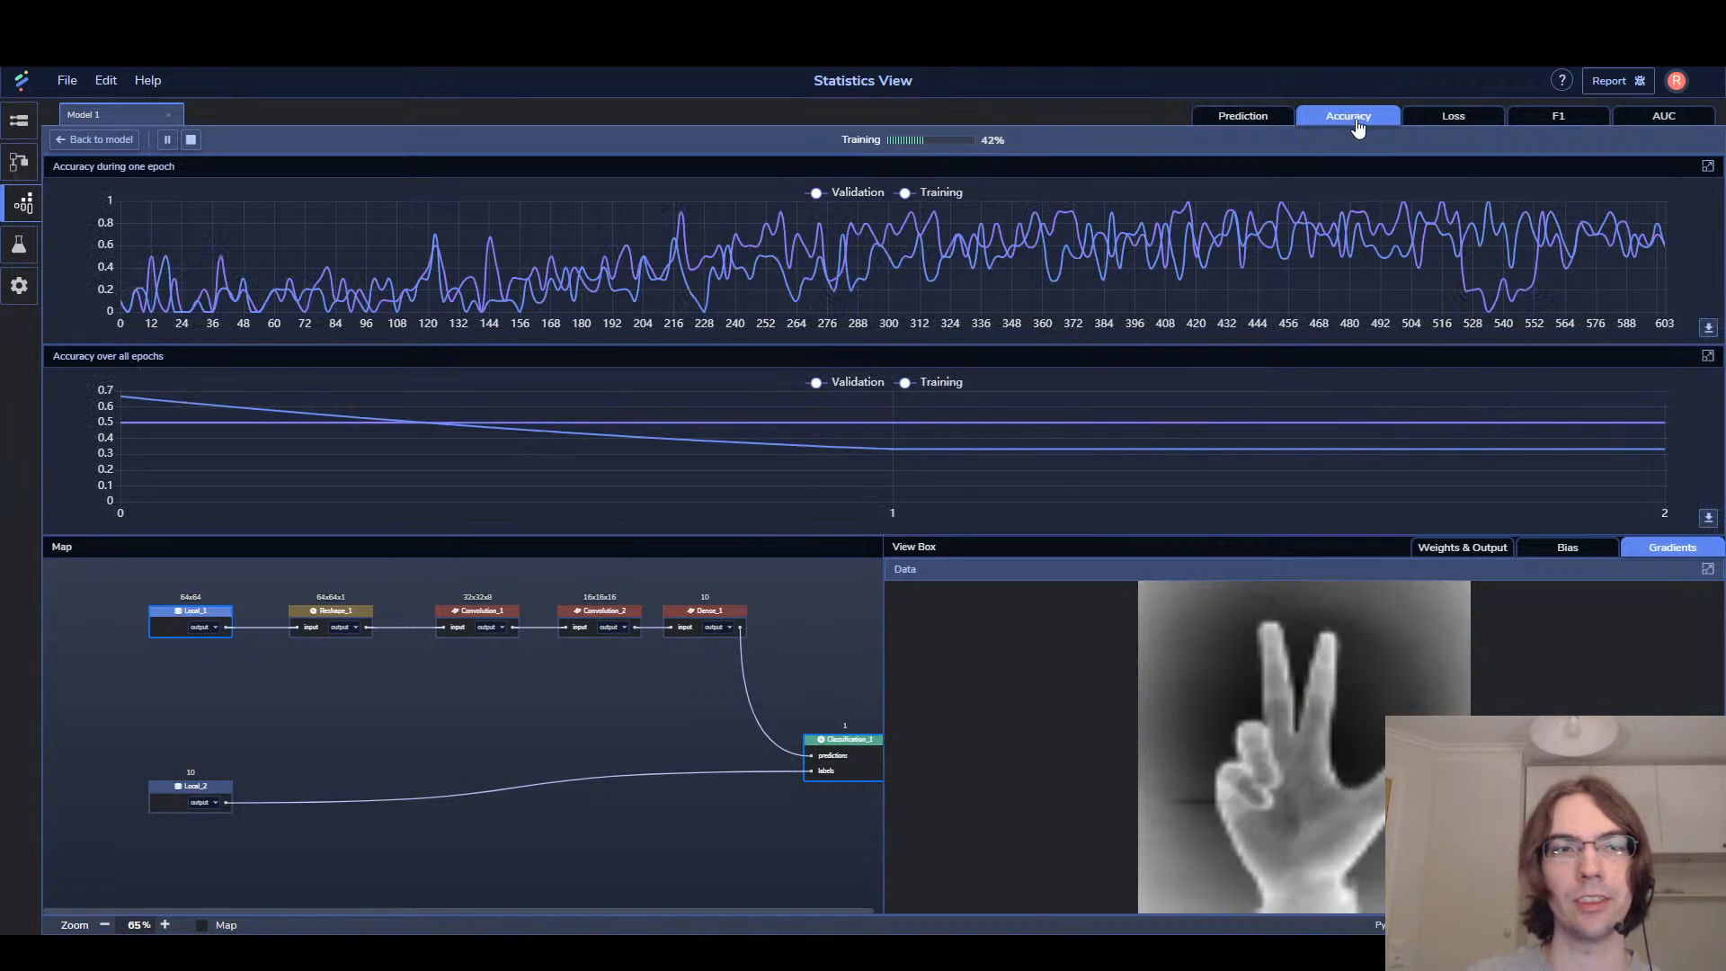
left_click(1448, 121)
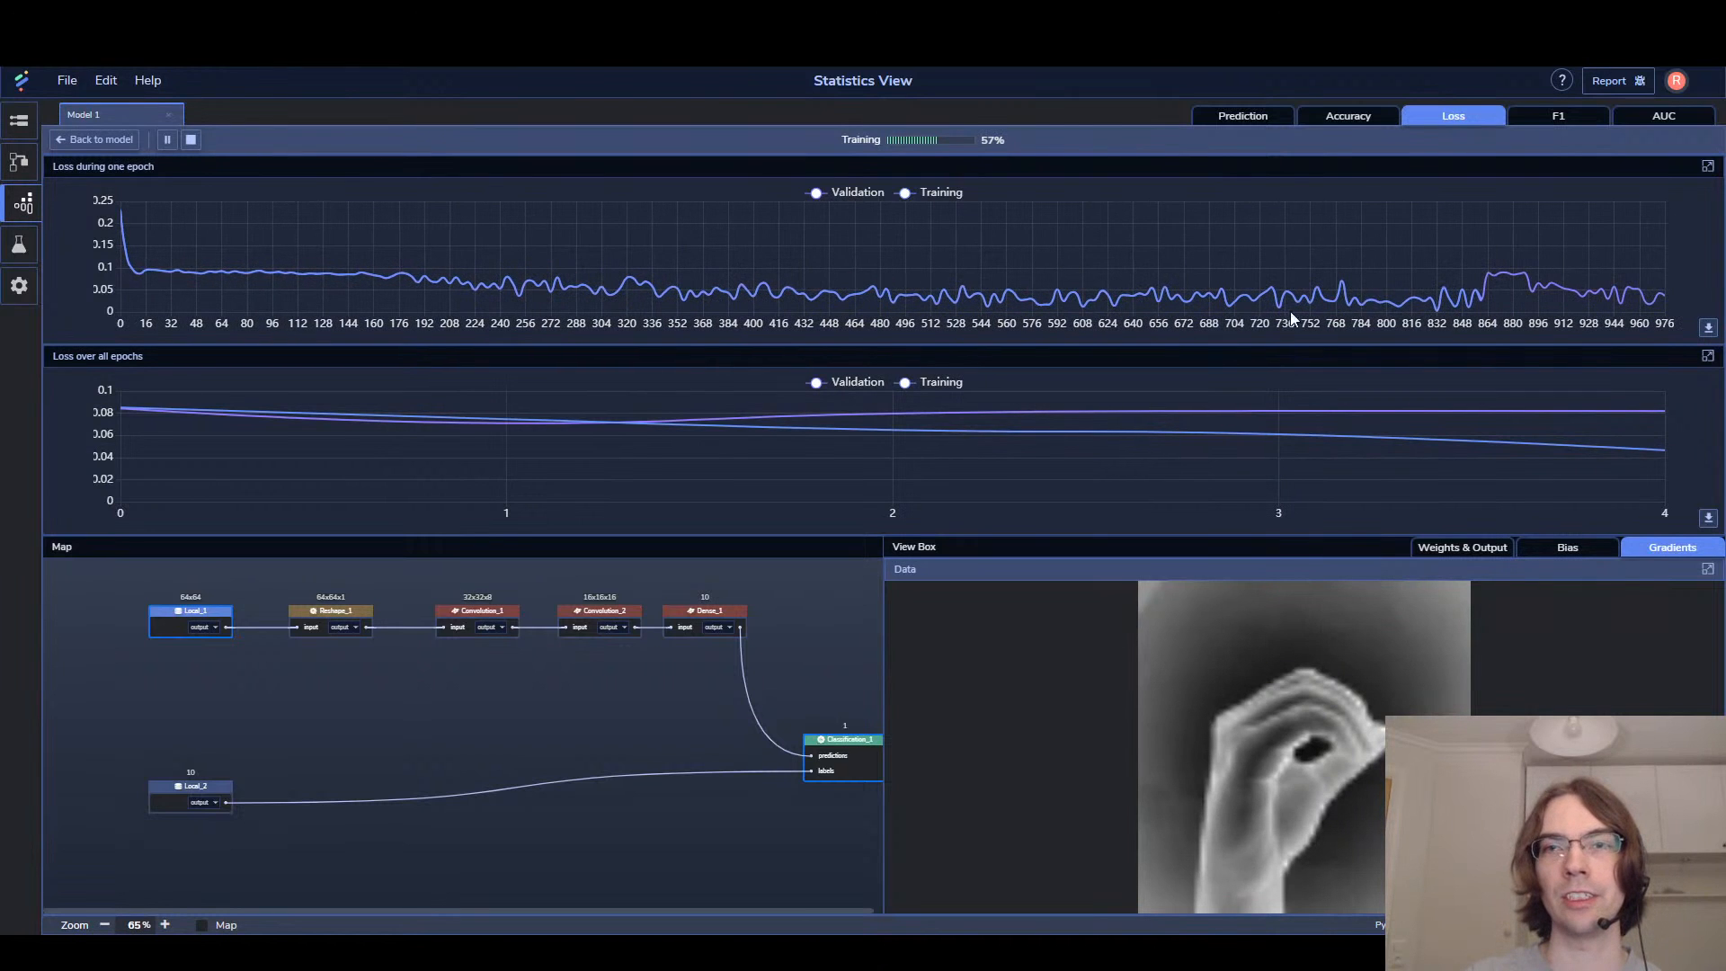
left_click(1358, 118)
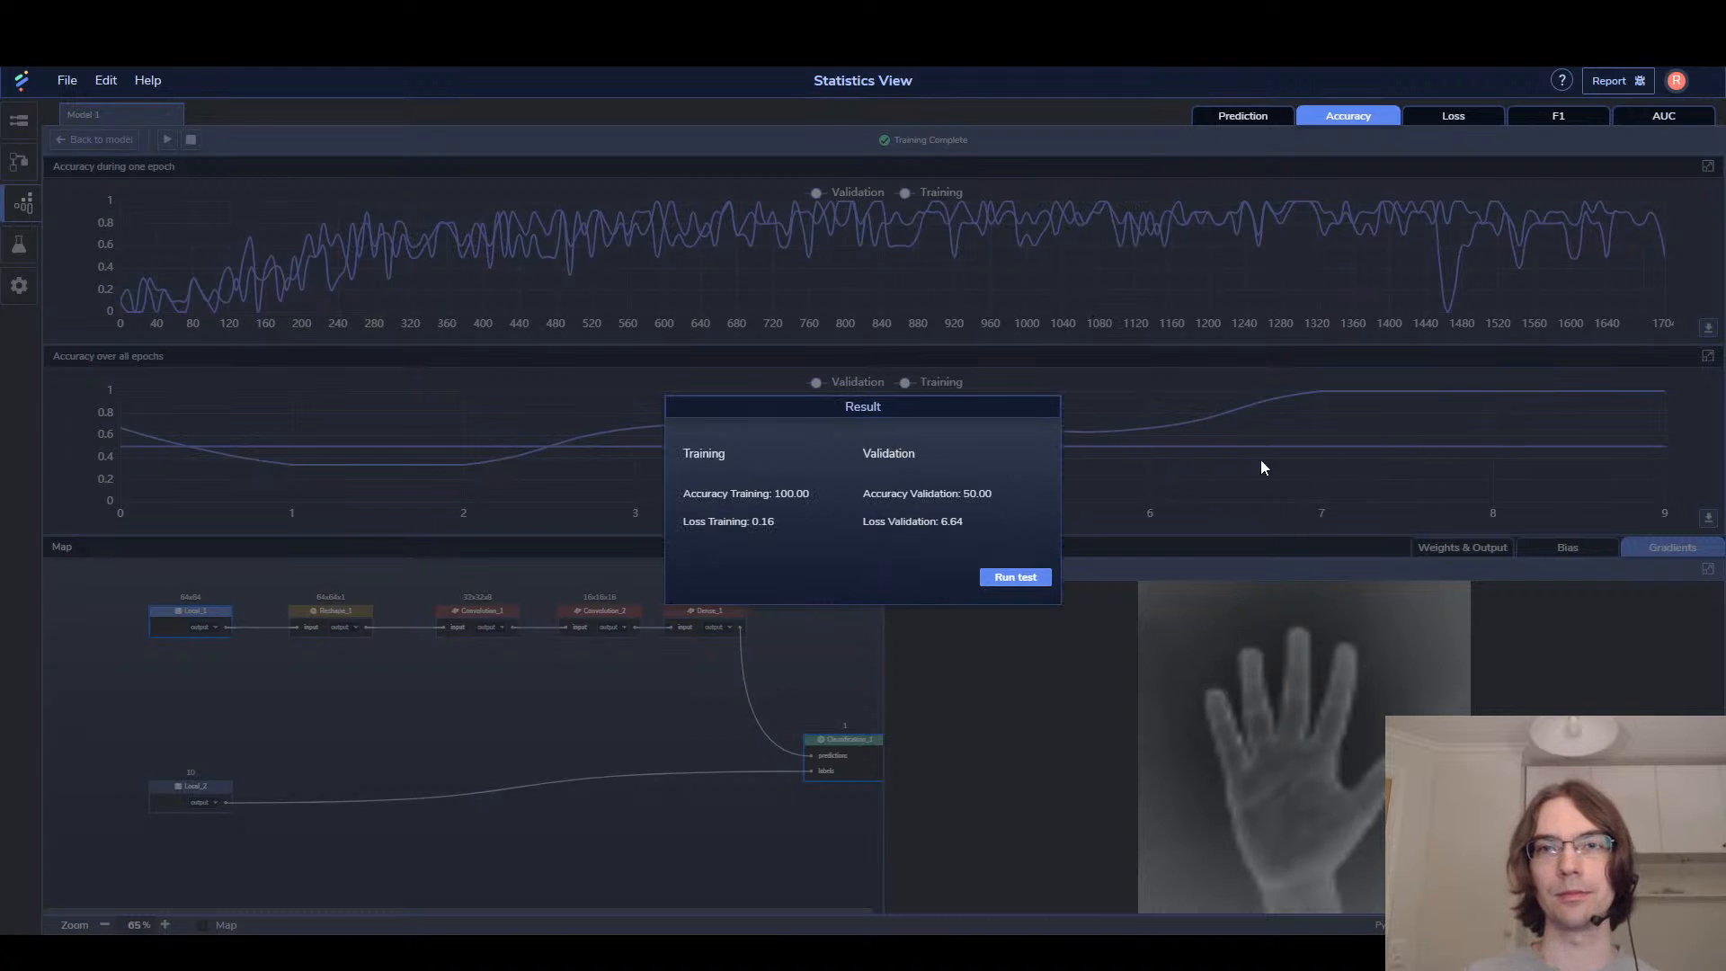
Run the test on the trained model and step through the test samples to compare prediction with ground truth
left_click(1034, 578)
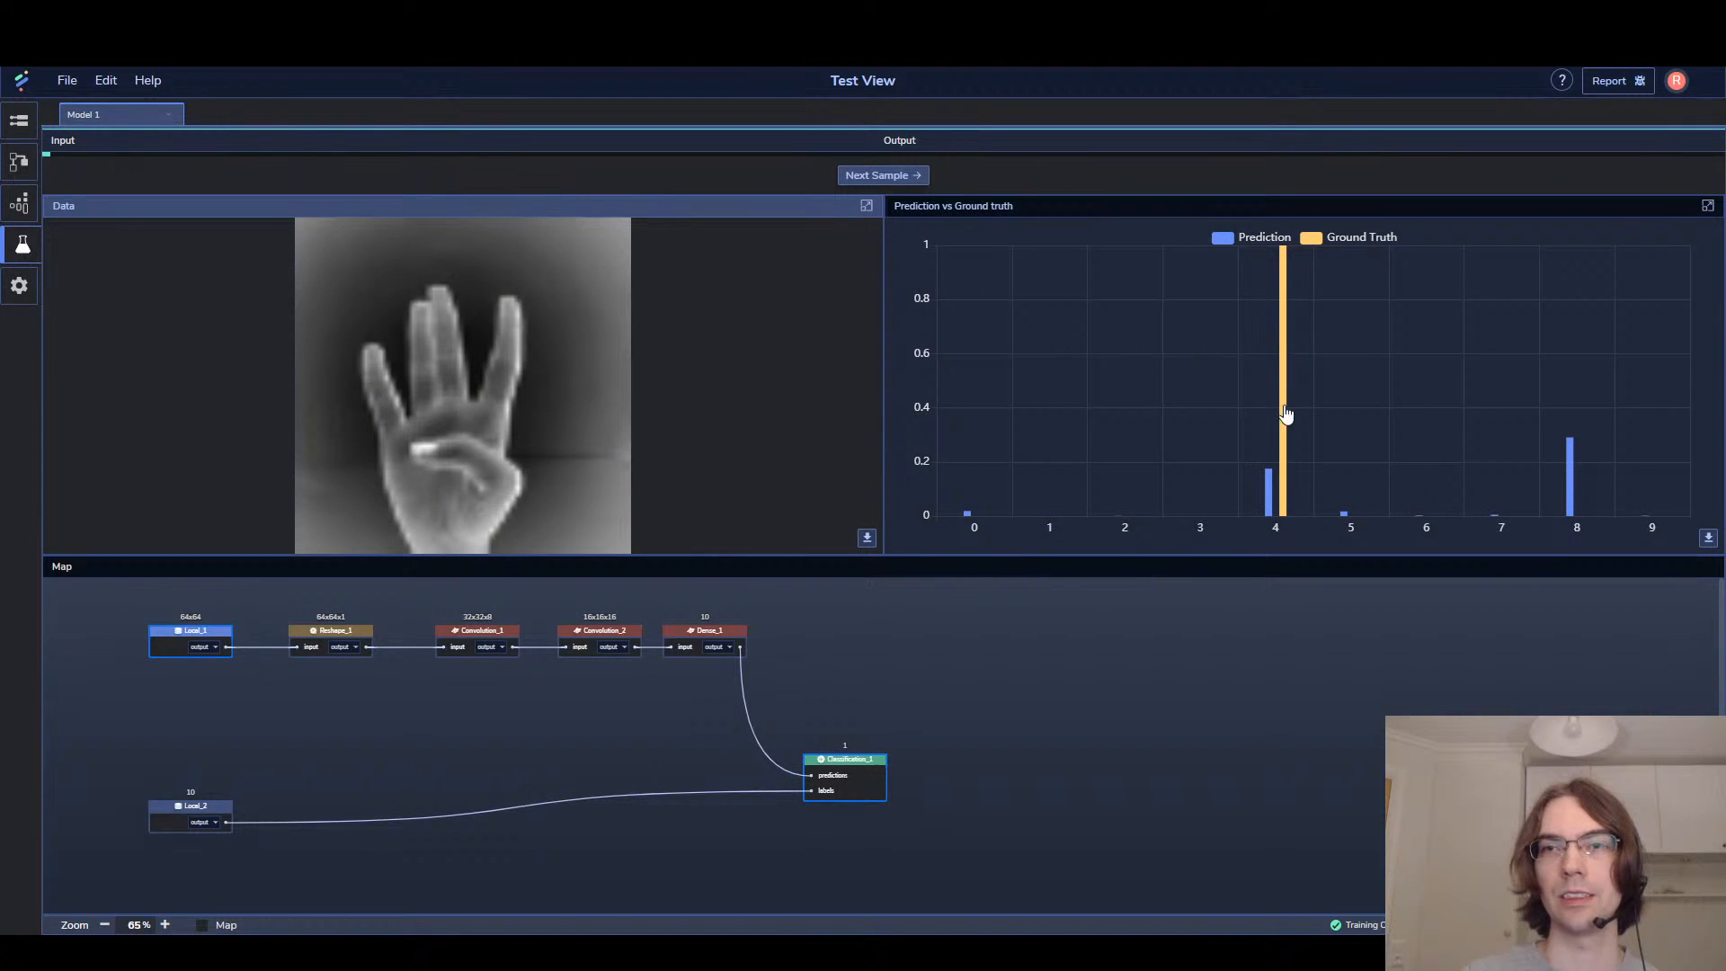
left_click(861, 177)
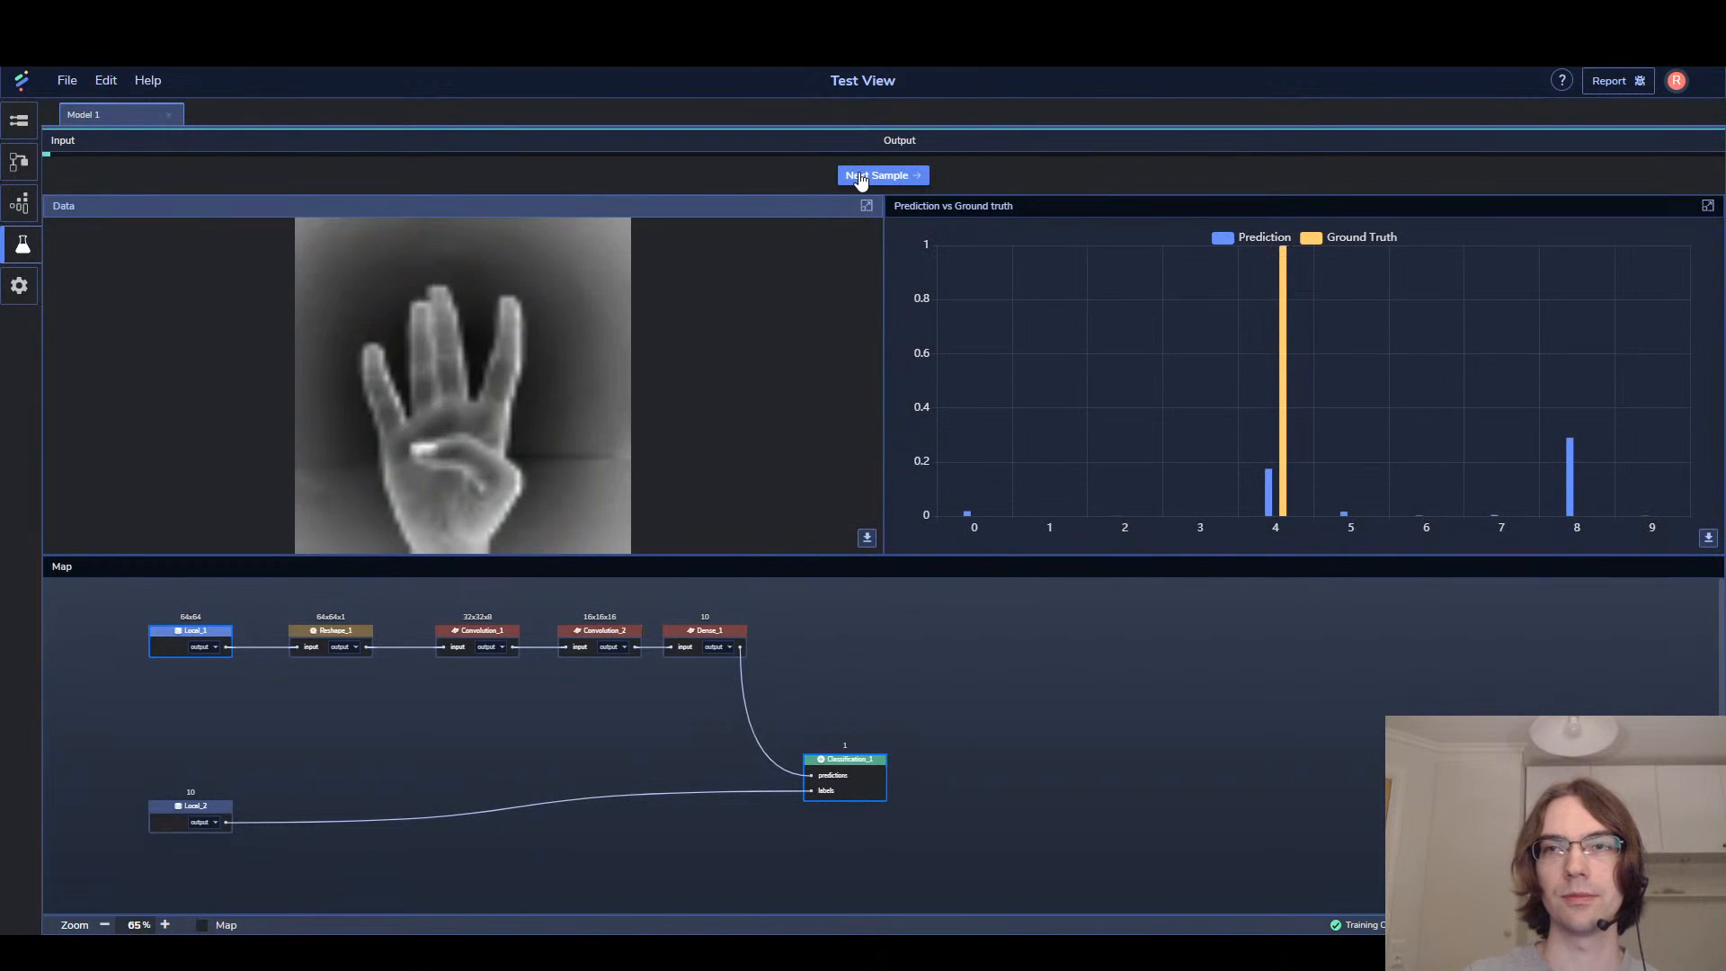
left_click(861, 177)
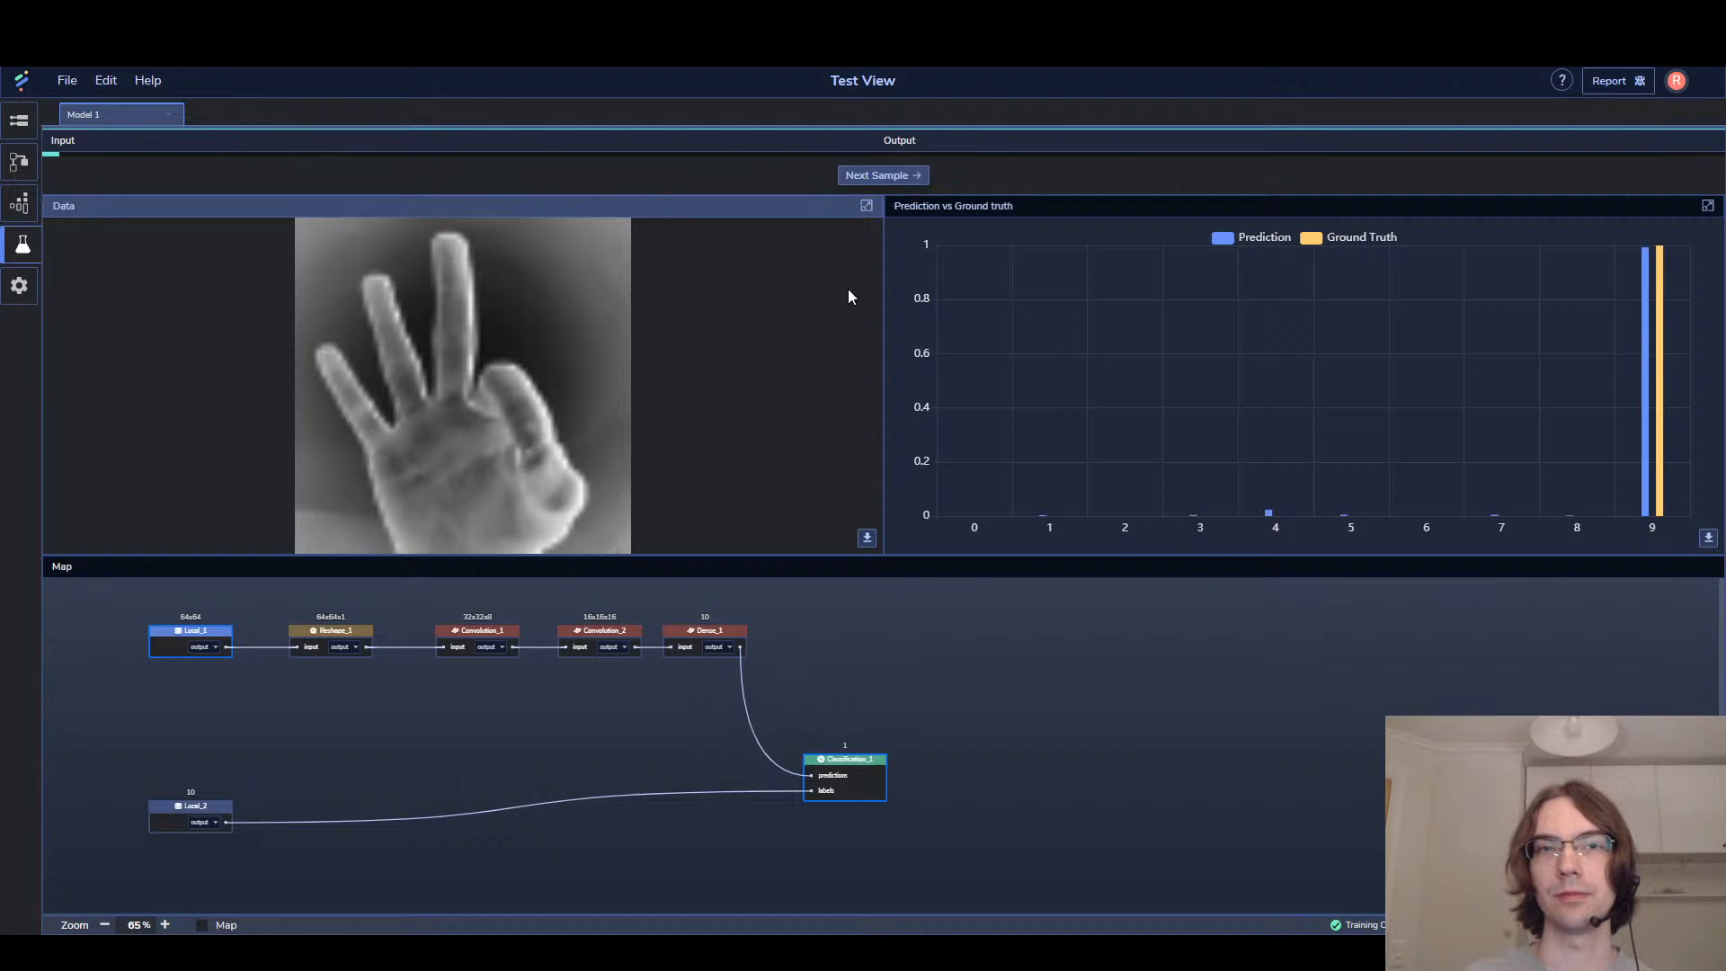
left_click(897, 183)
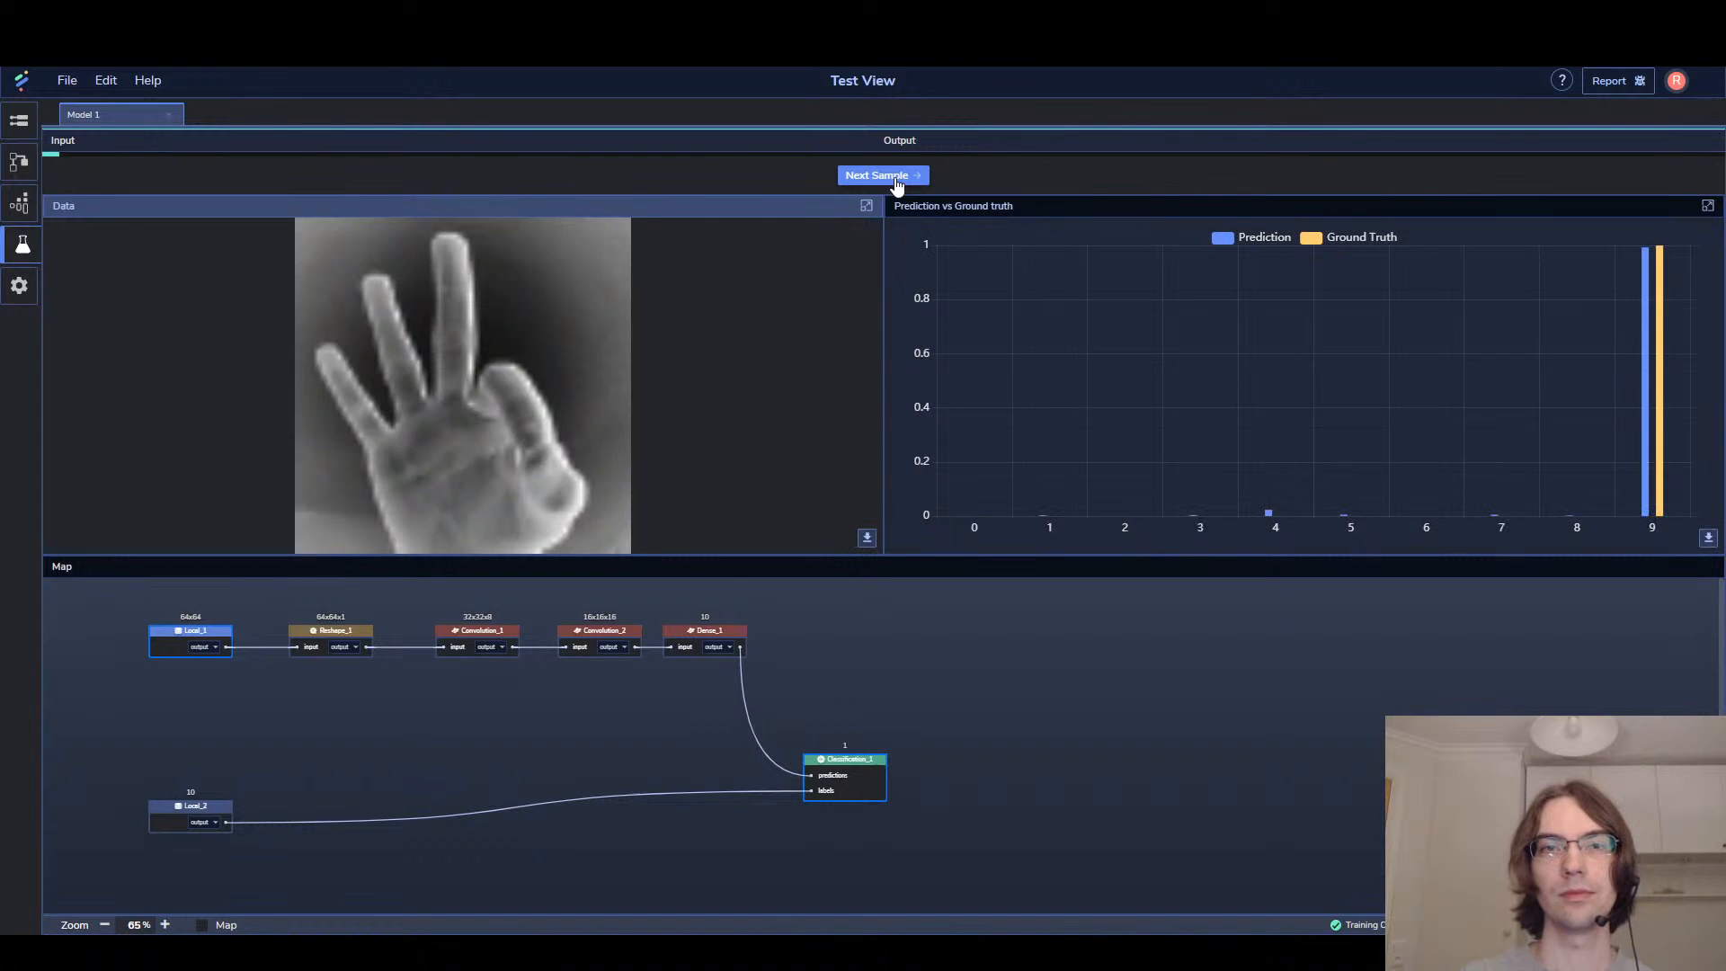
left_click(897, 184)
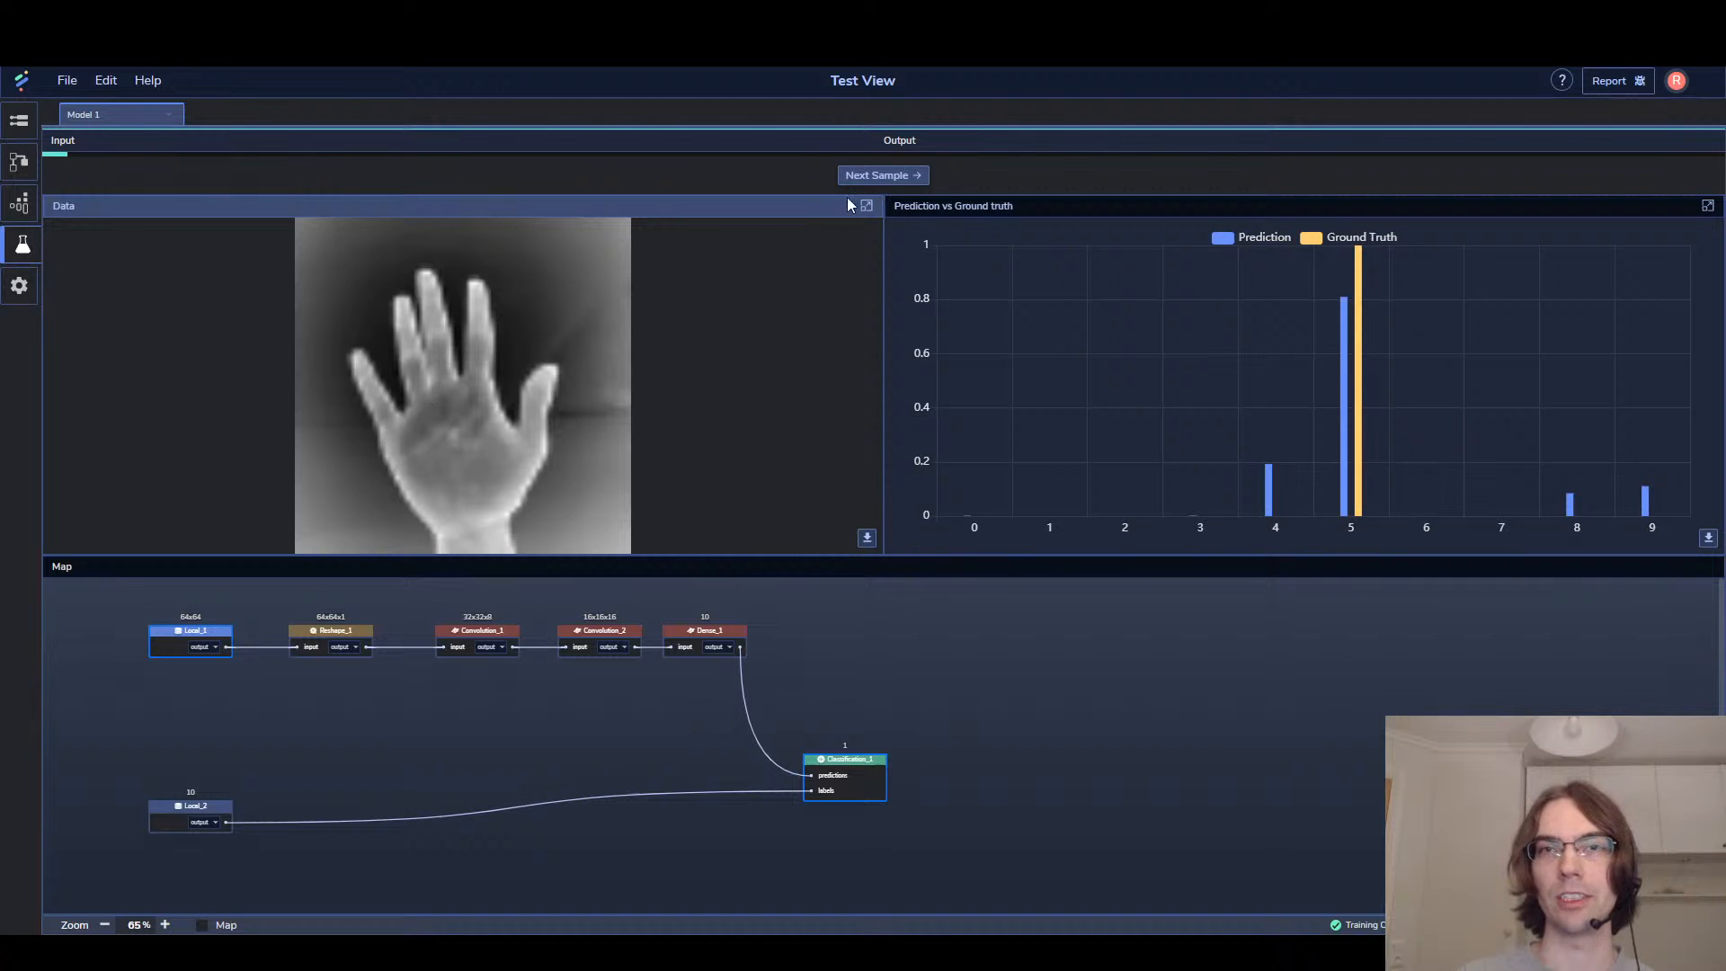
Advance through the test samples to compare the model's prediction with the ground truth
left_click(860, 178)
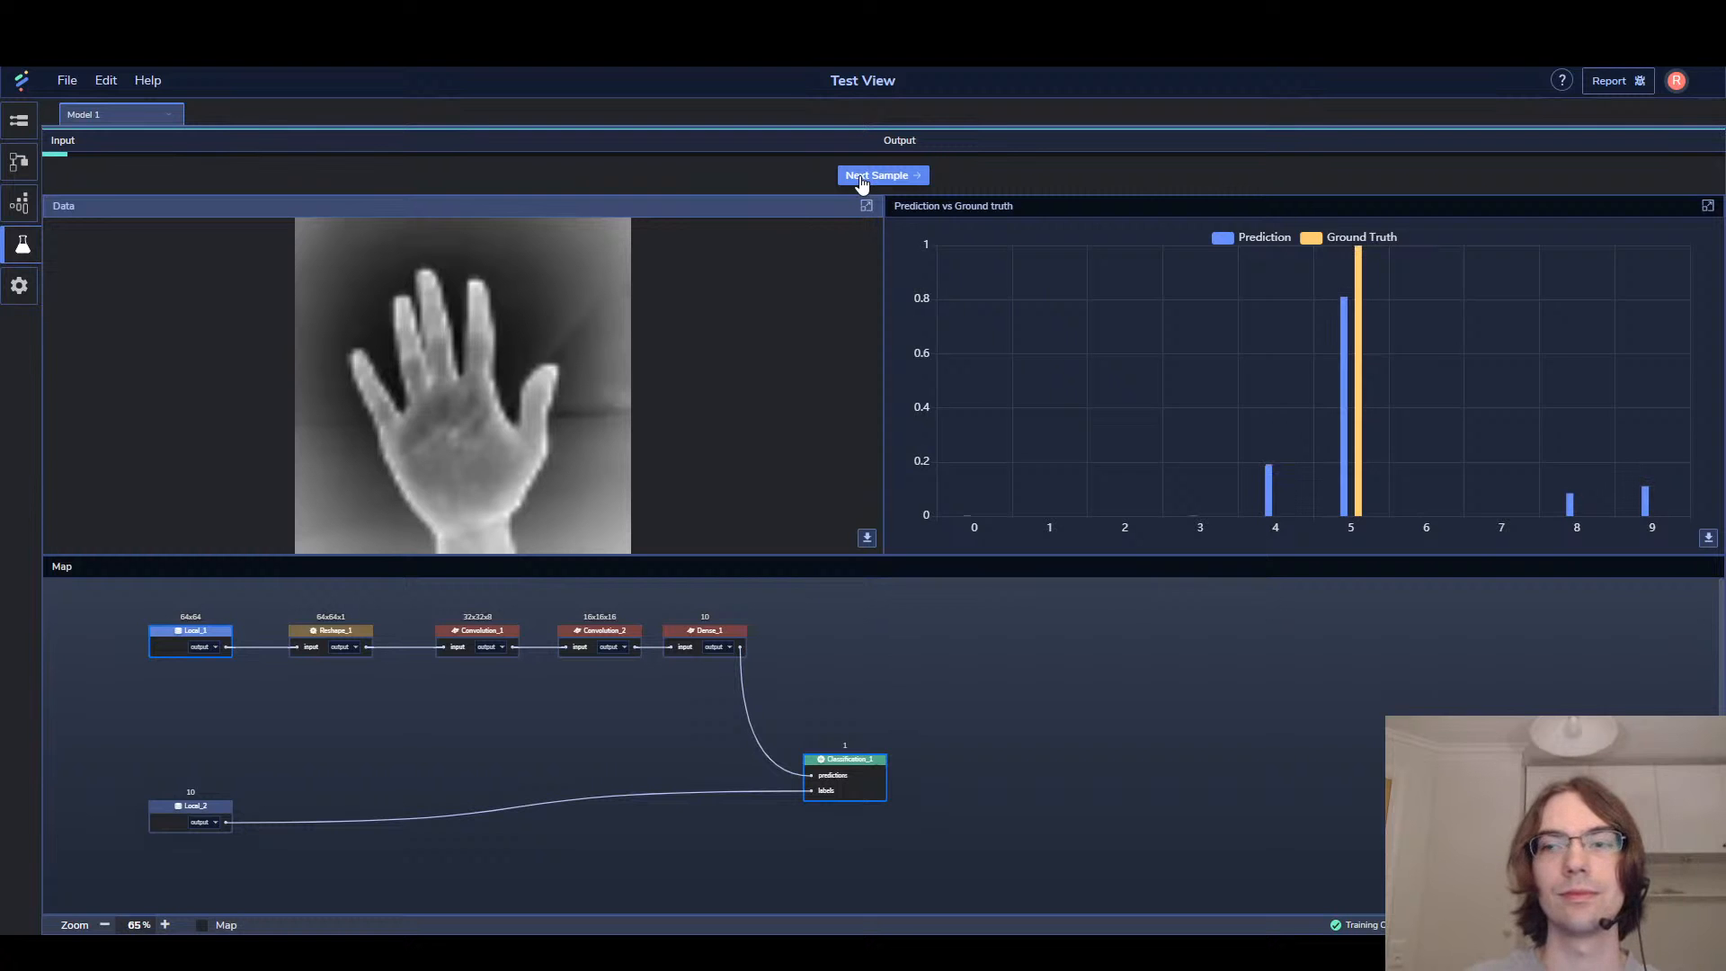
left_click(860, 177)
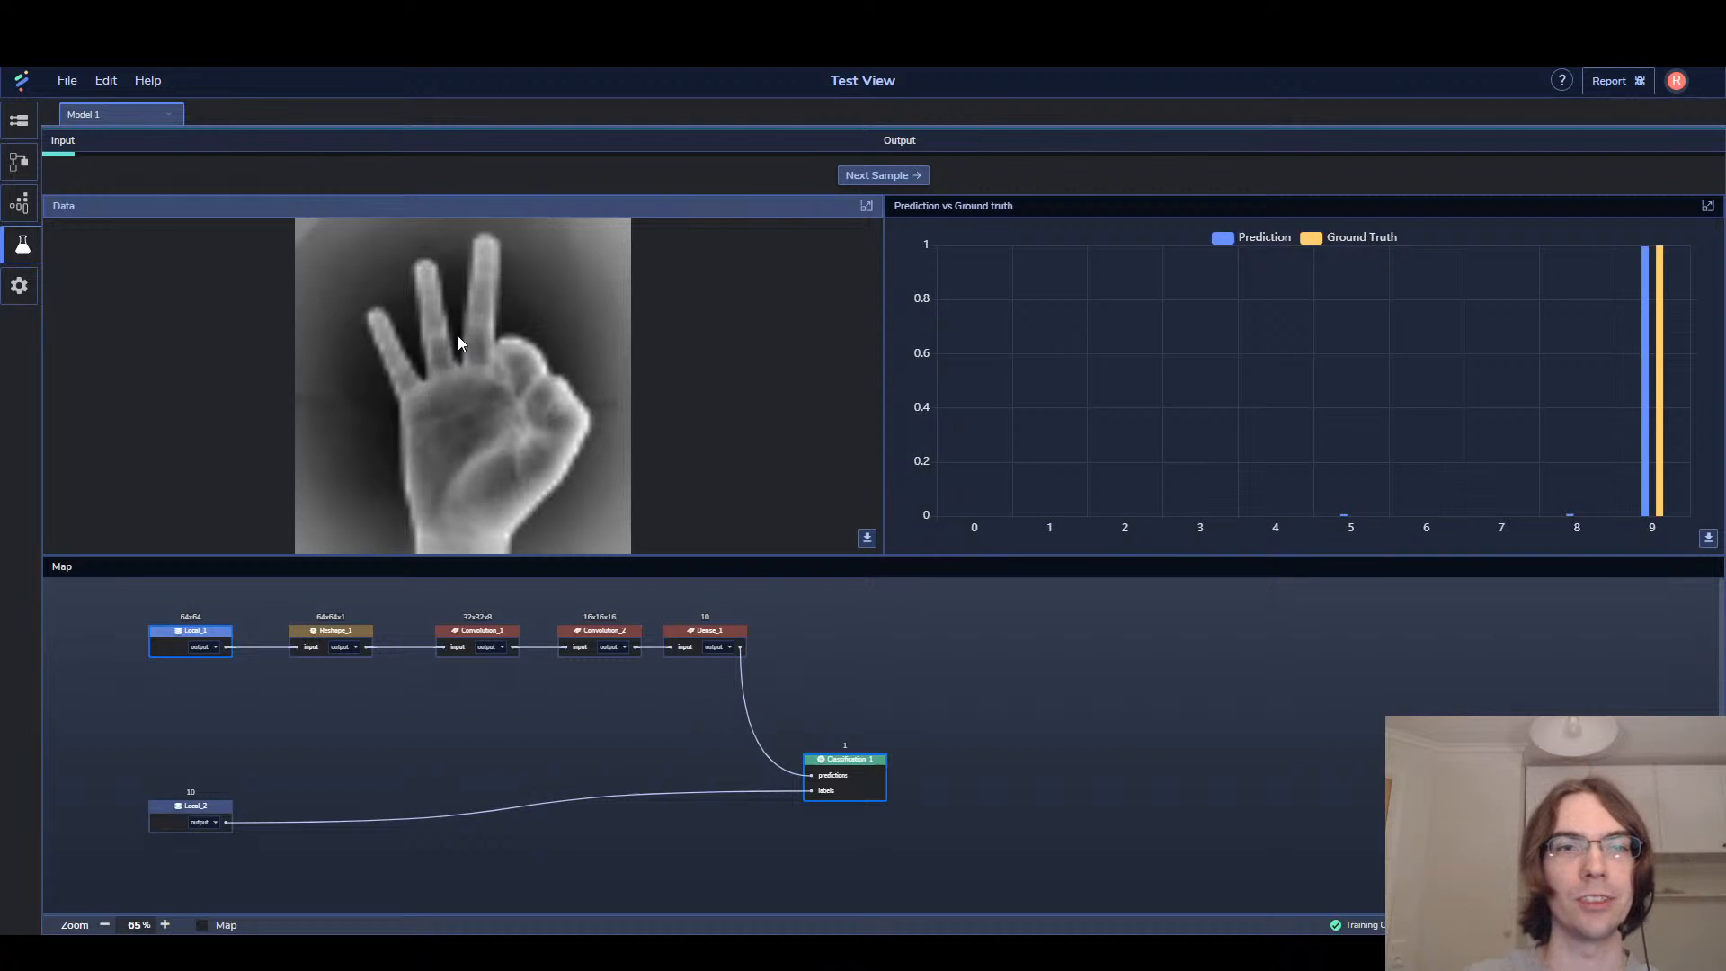
Set the activation function of both Convolution components to Sigmoid and restart the training without the existing weights
left_click(22, 169)
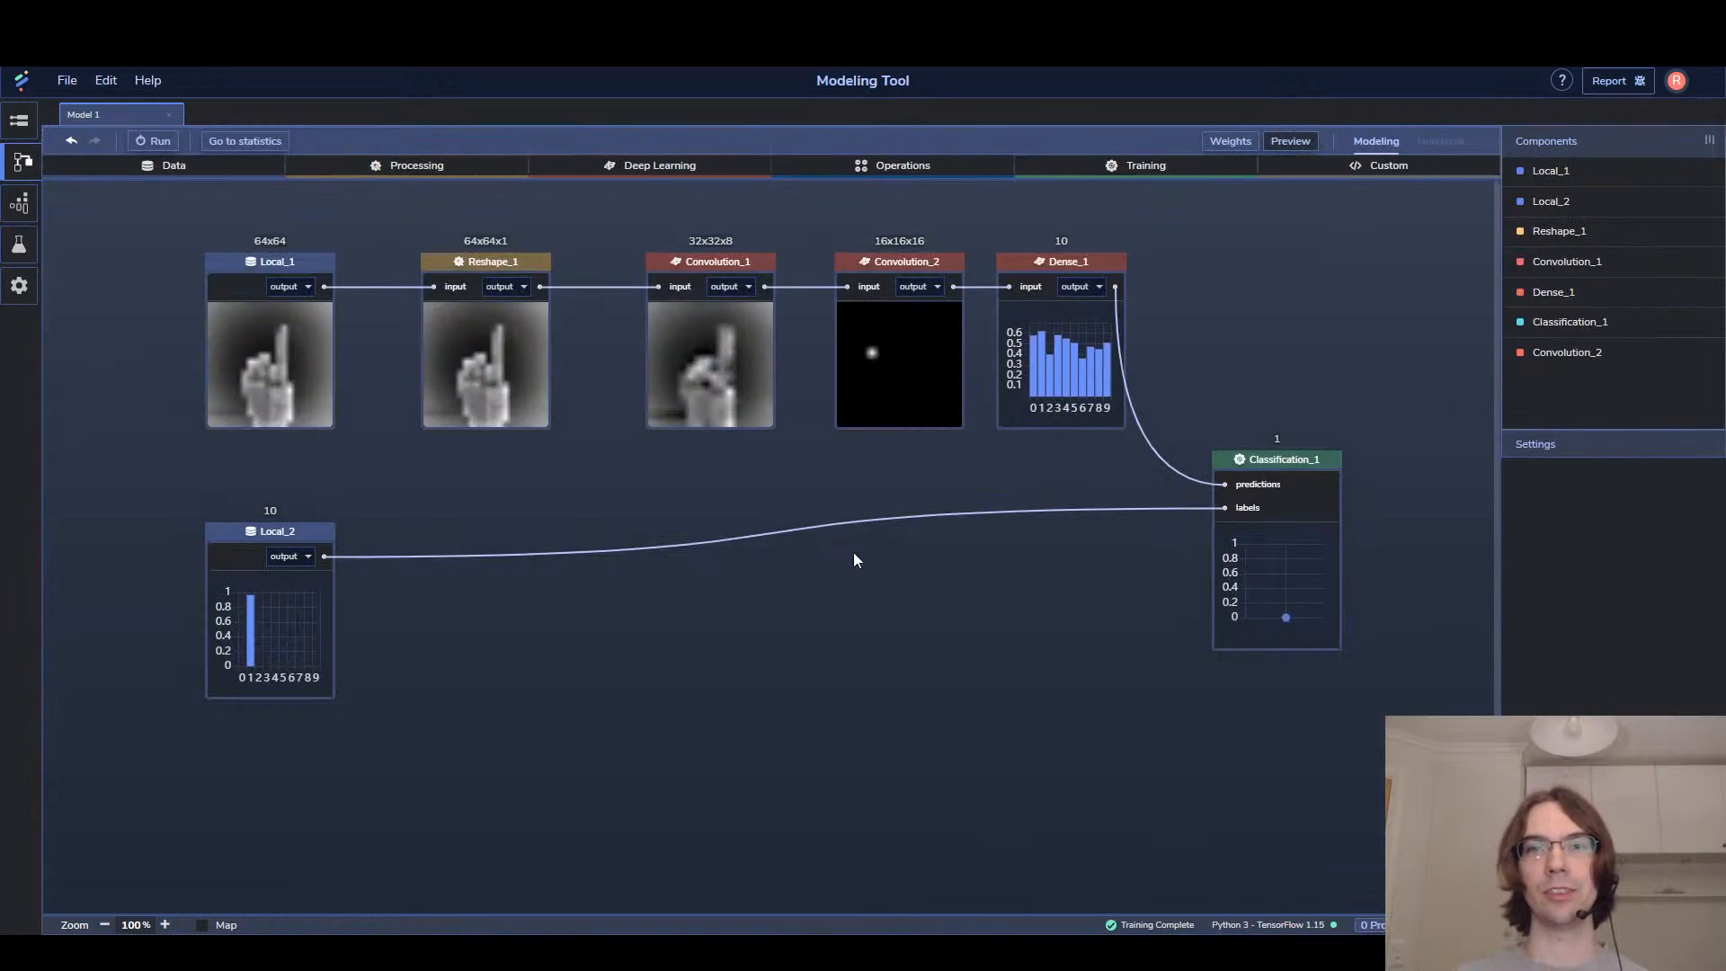
left_click(931, 349)
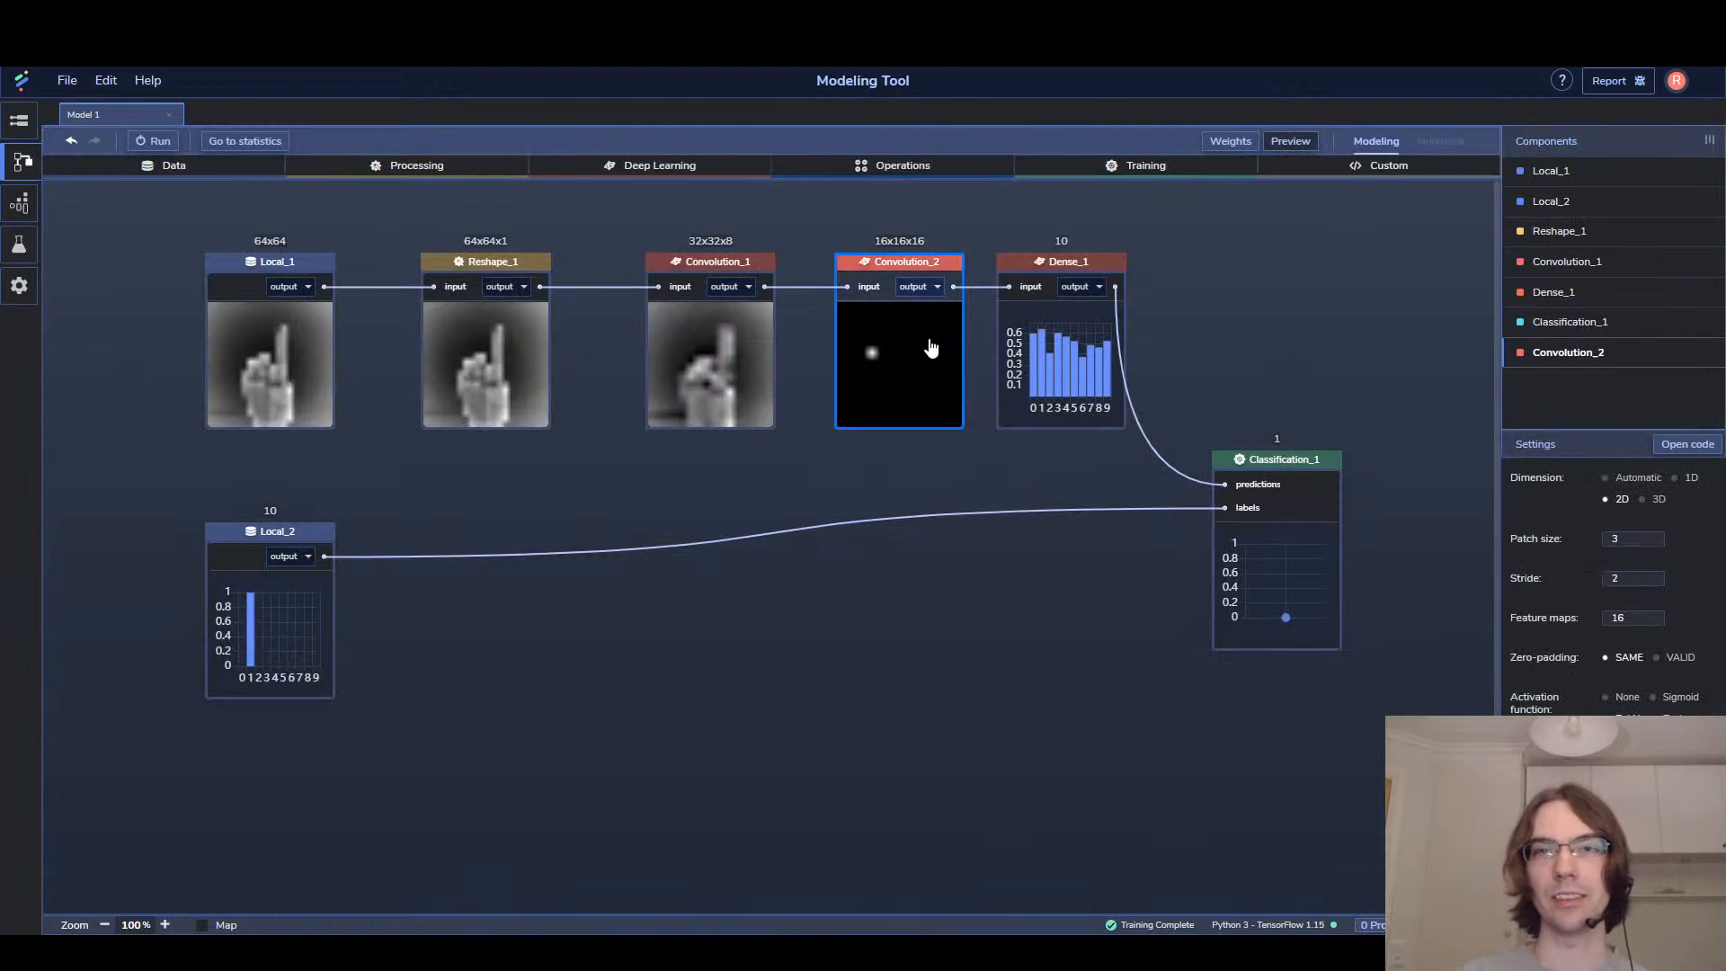
left_click(1680, 698)
left_click(735, 329)
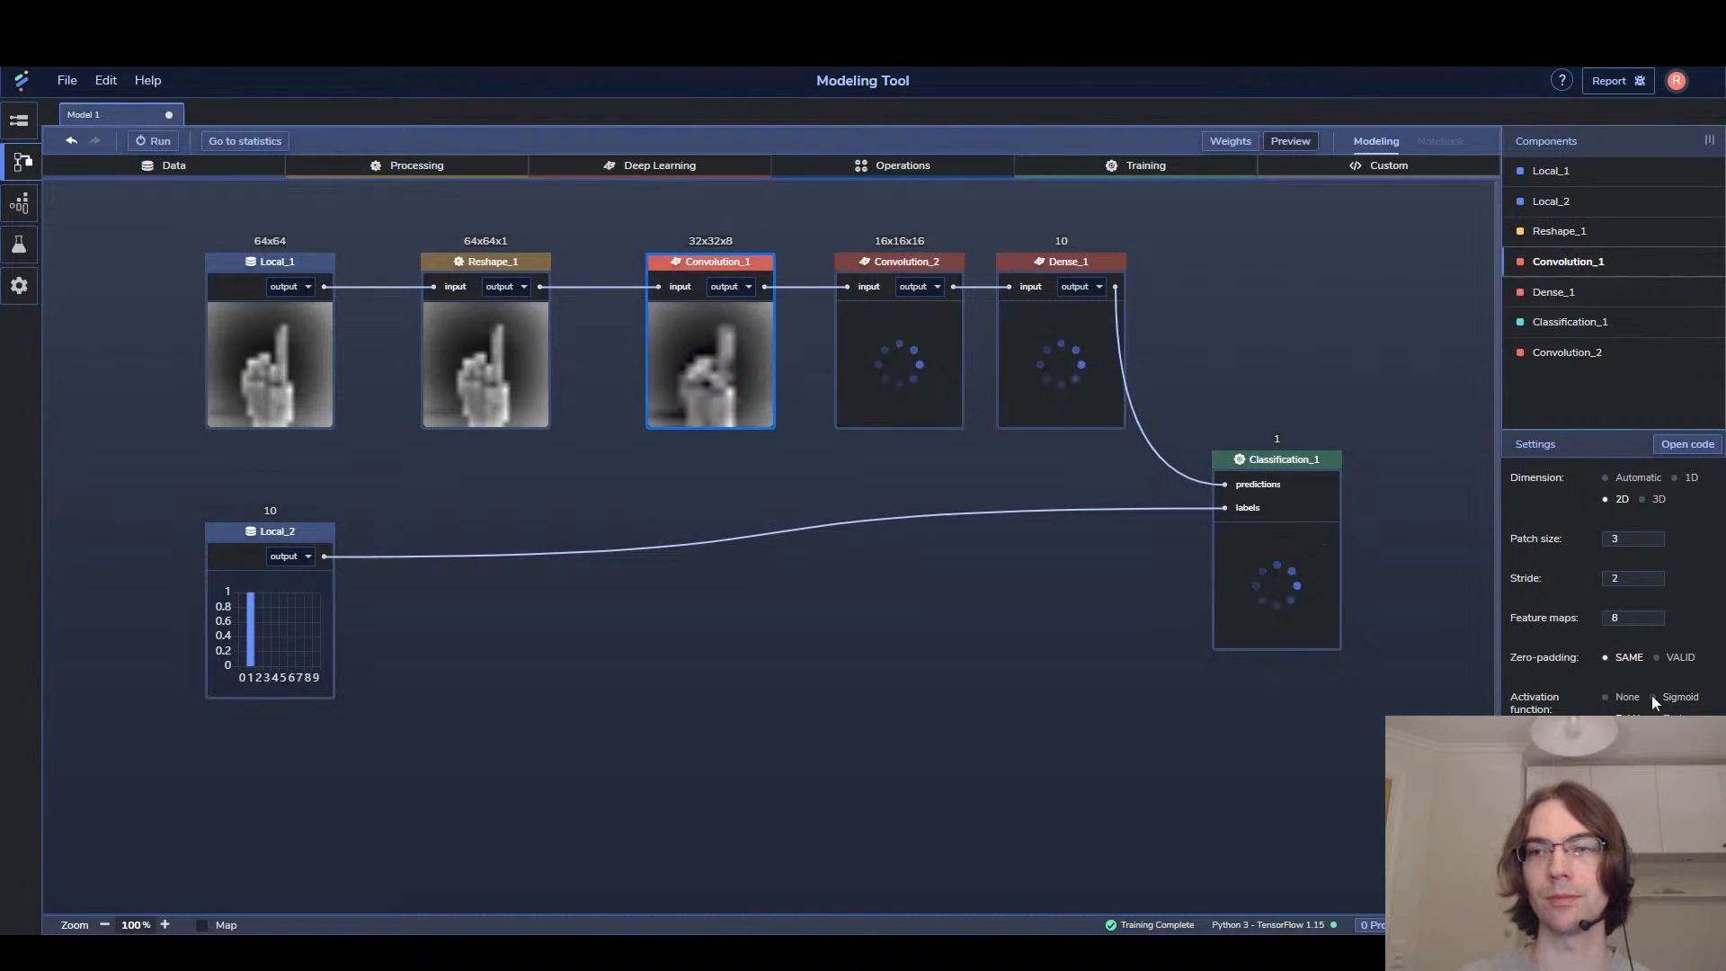
left_click(1690, 698)
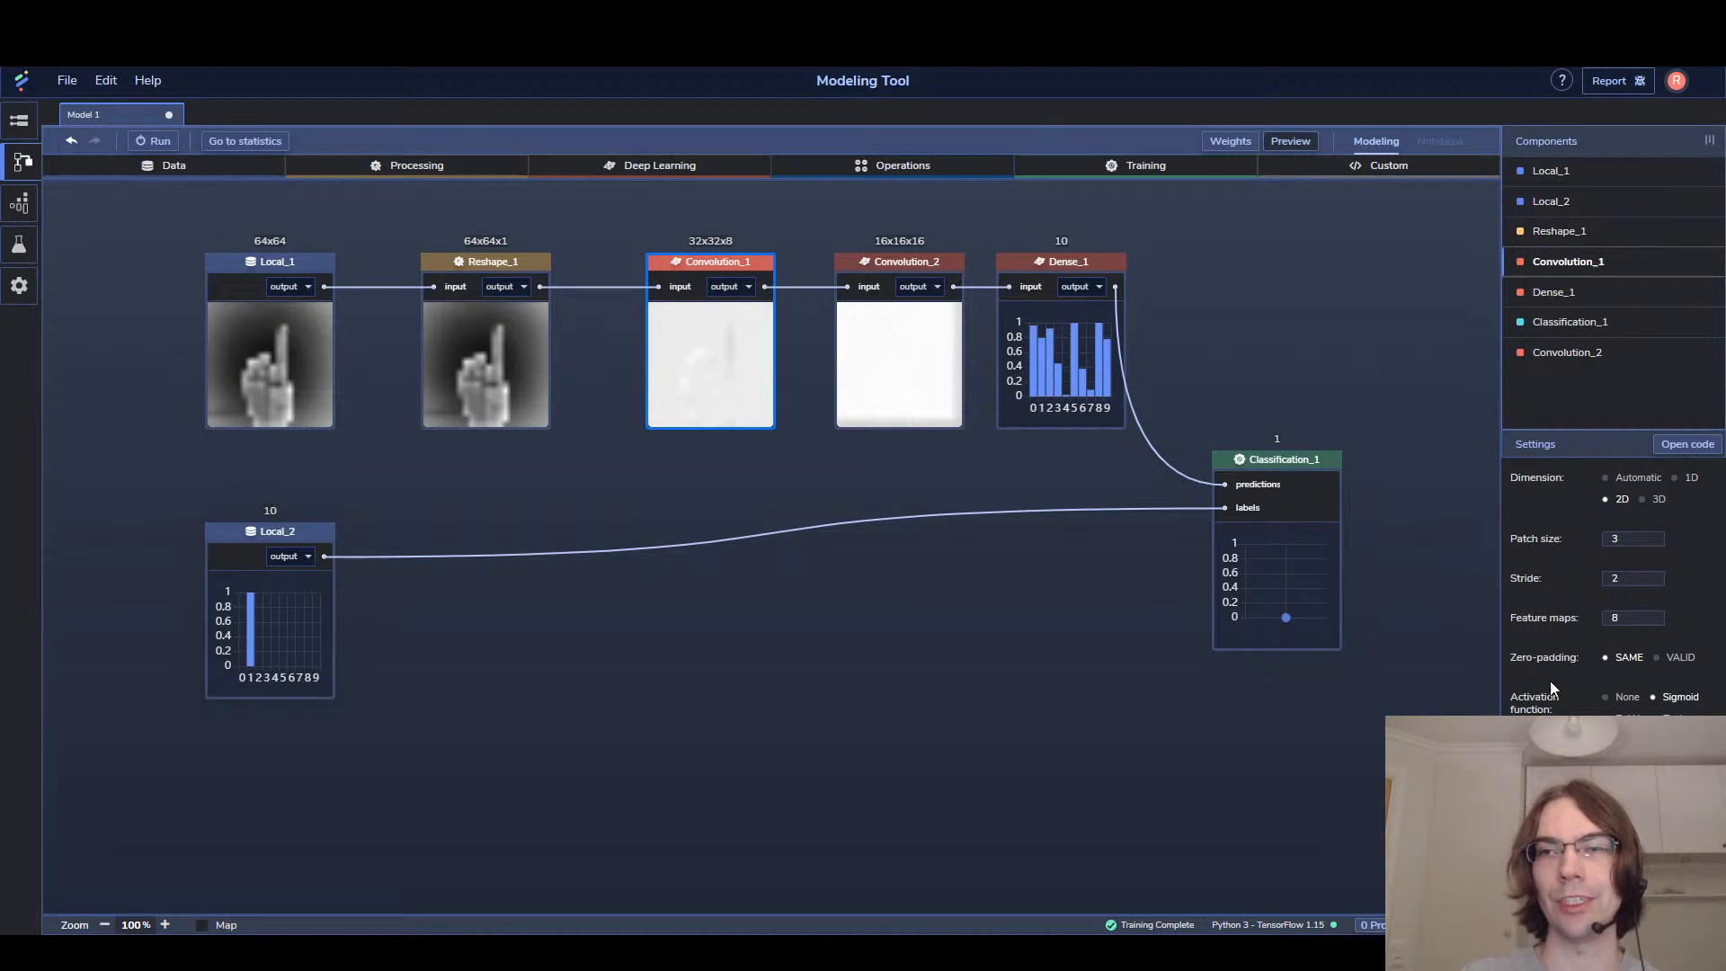
left_click(155, 141)
left_click(825, 530)
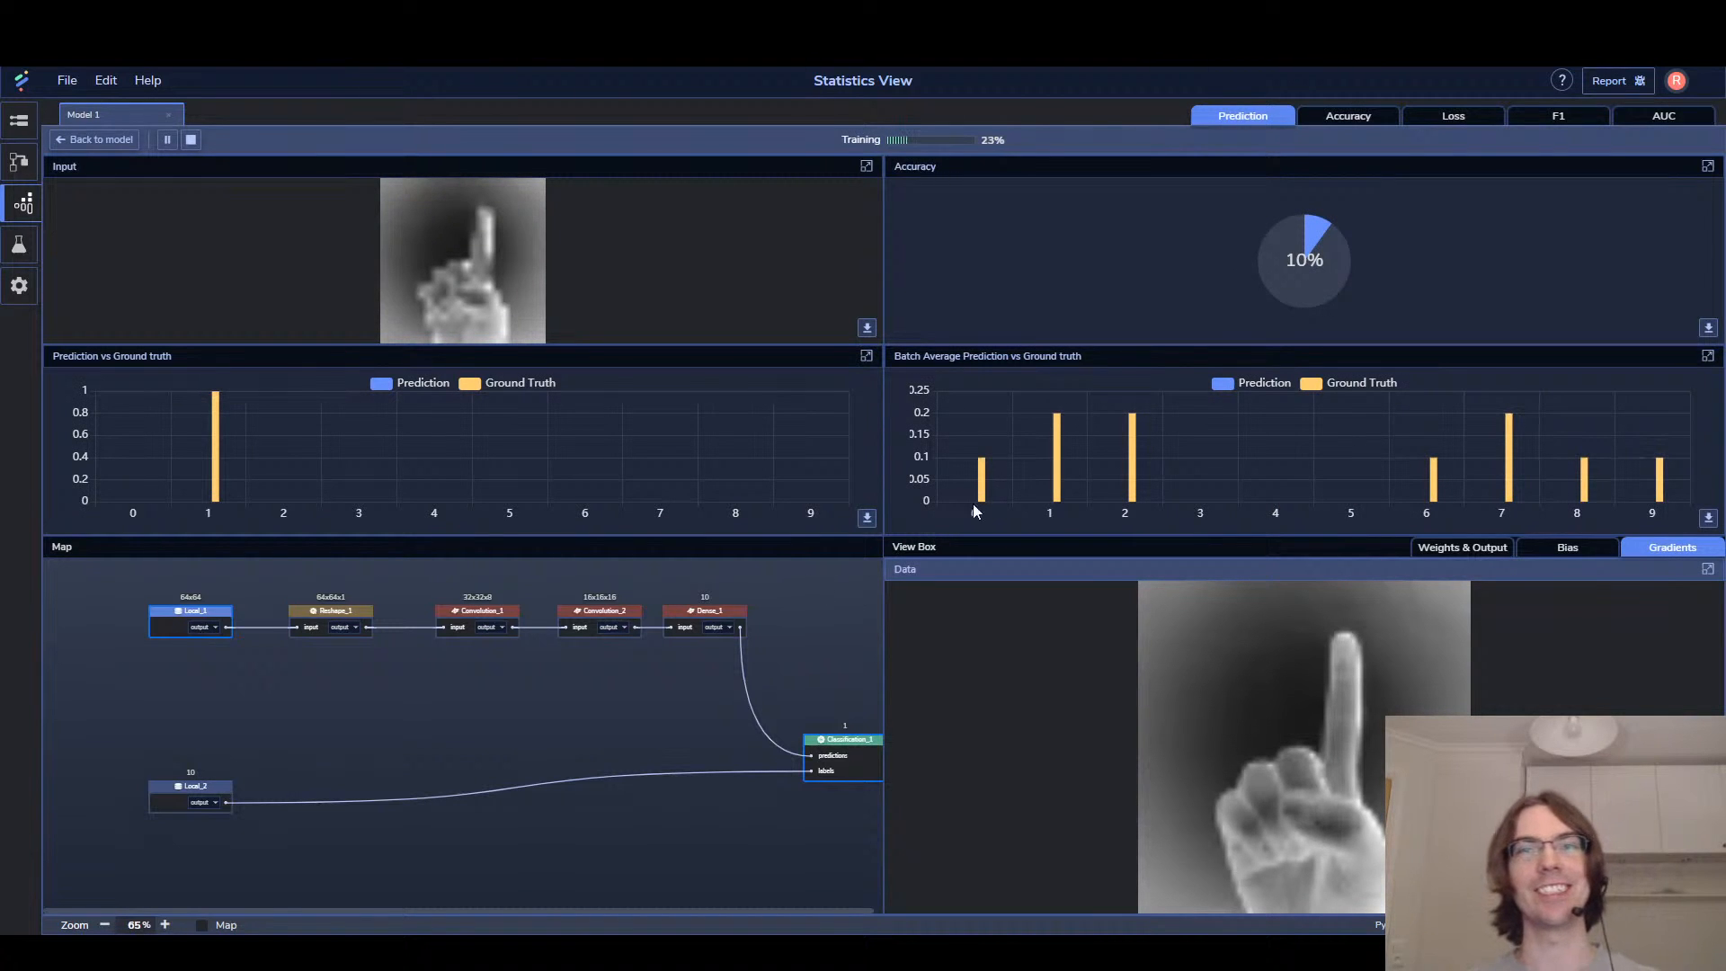
Check the accuracy chart and predictions of the Sigmoid training run and stop the training
left_click(1353, 118)
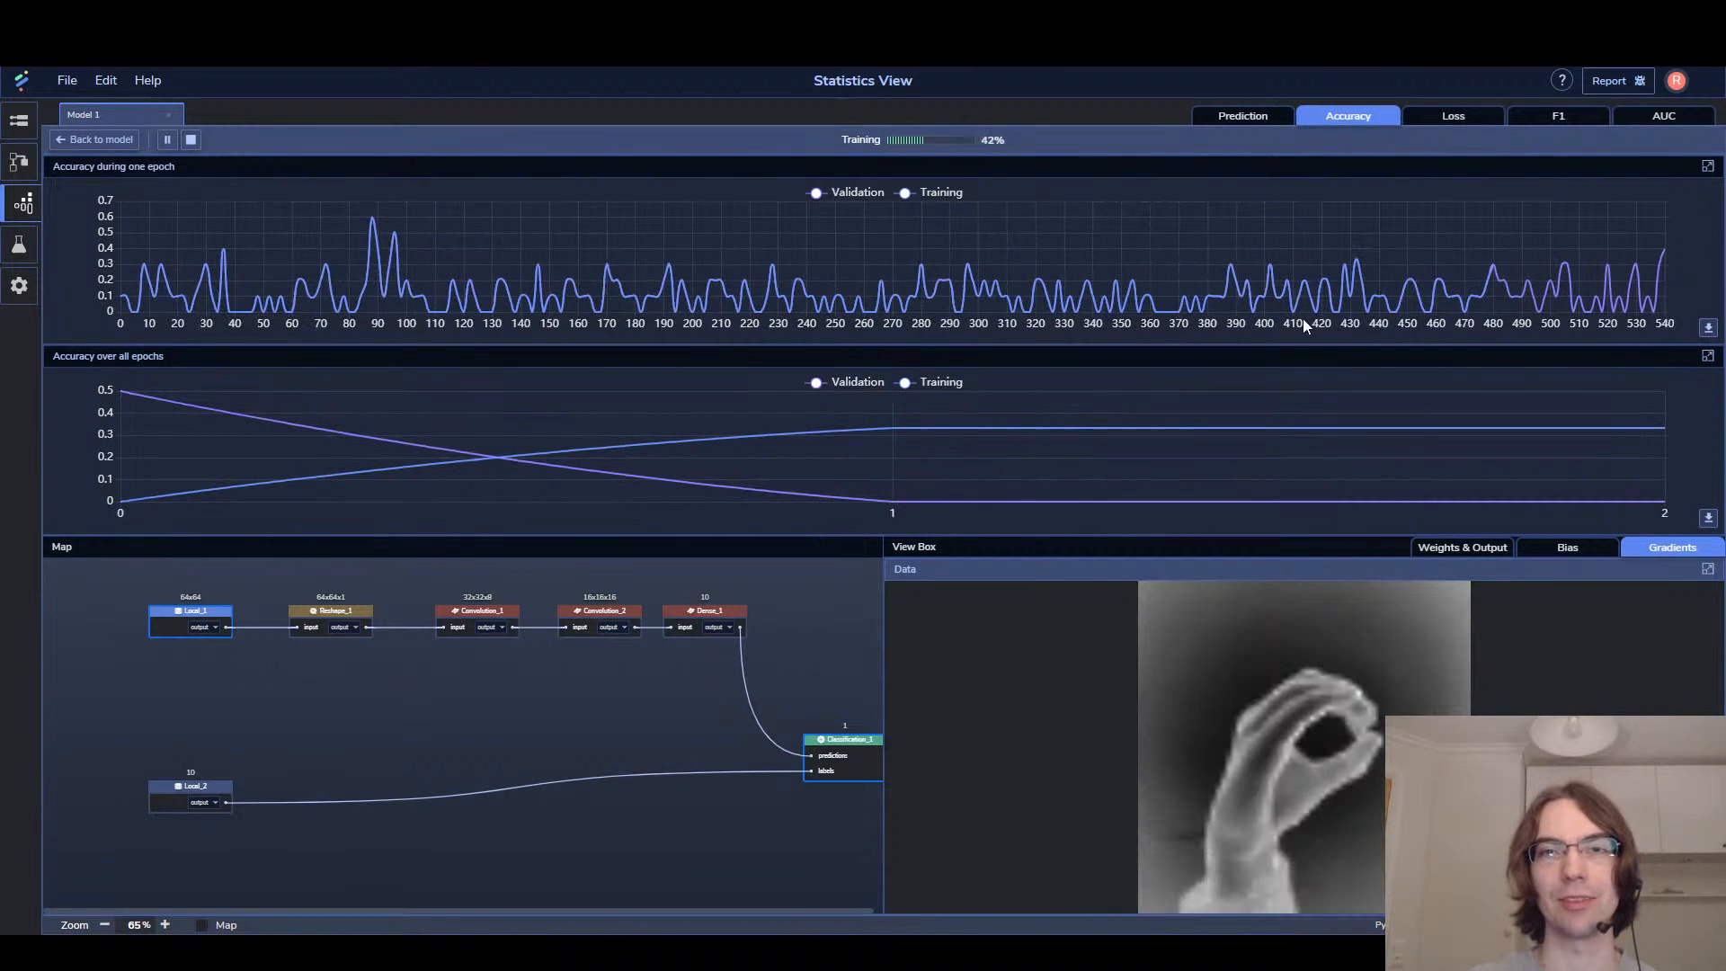
left_click(1262, 119)
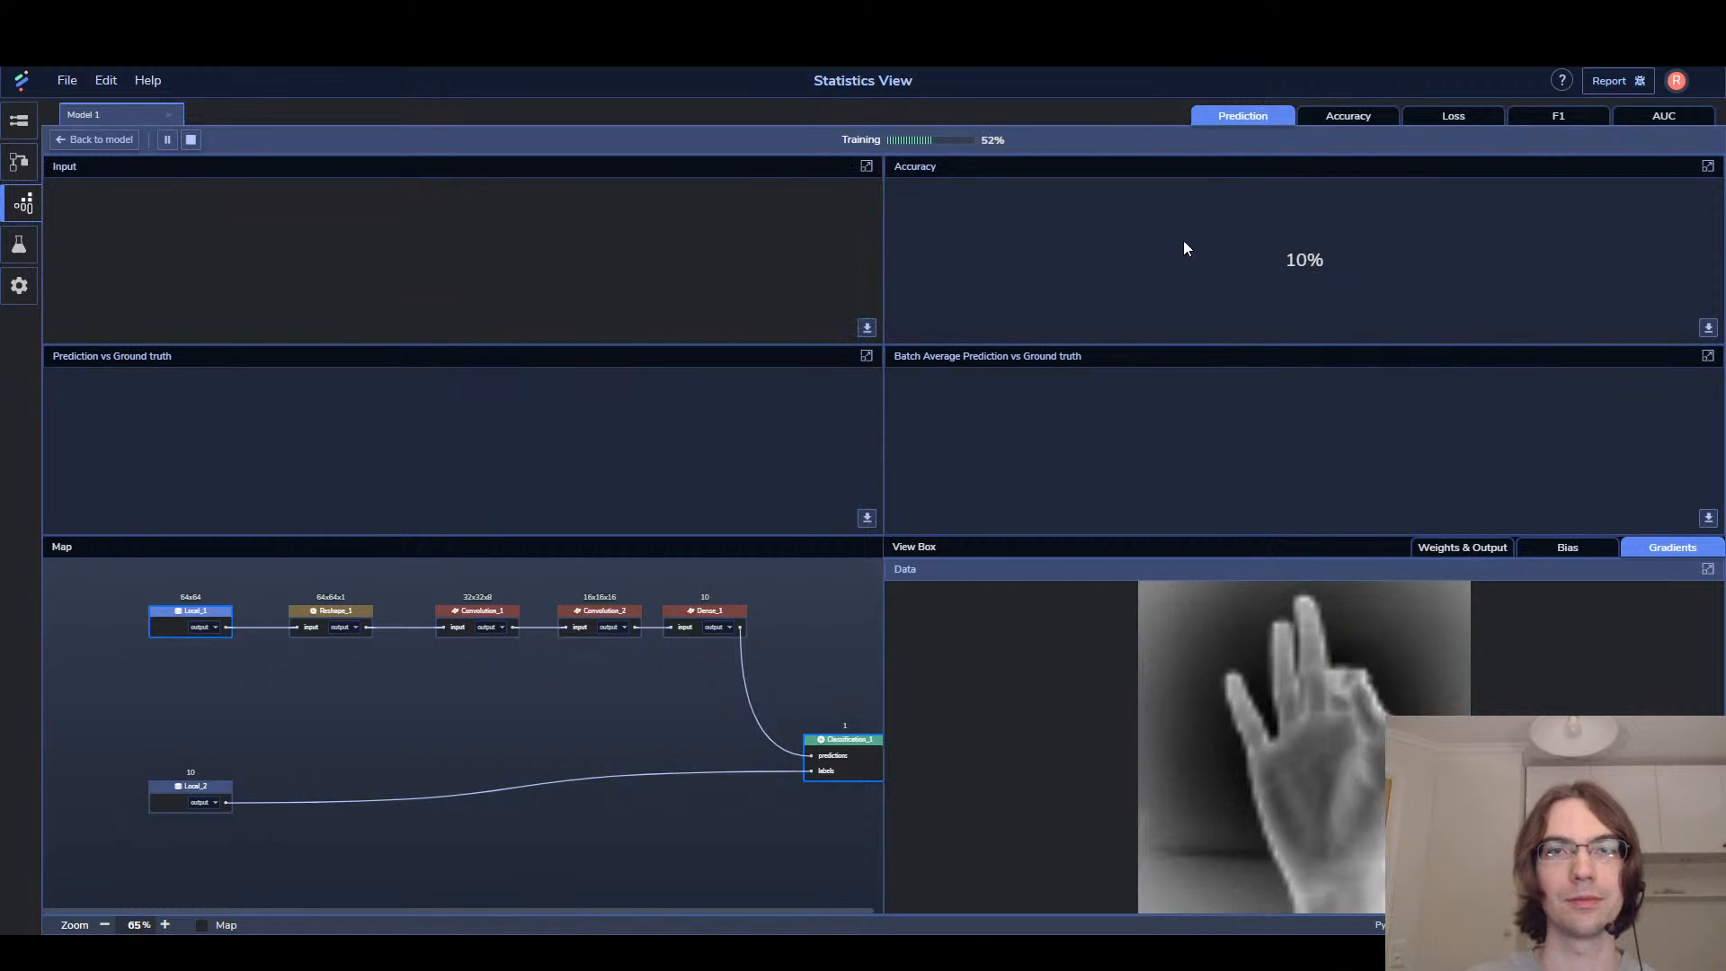
left_click(191, 141)
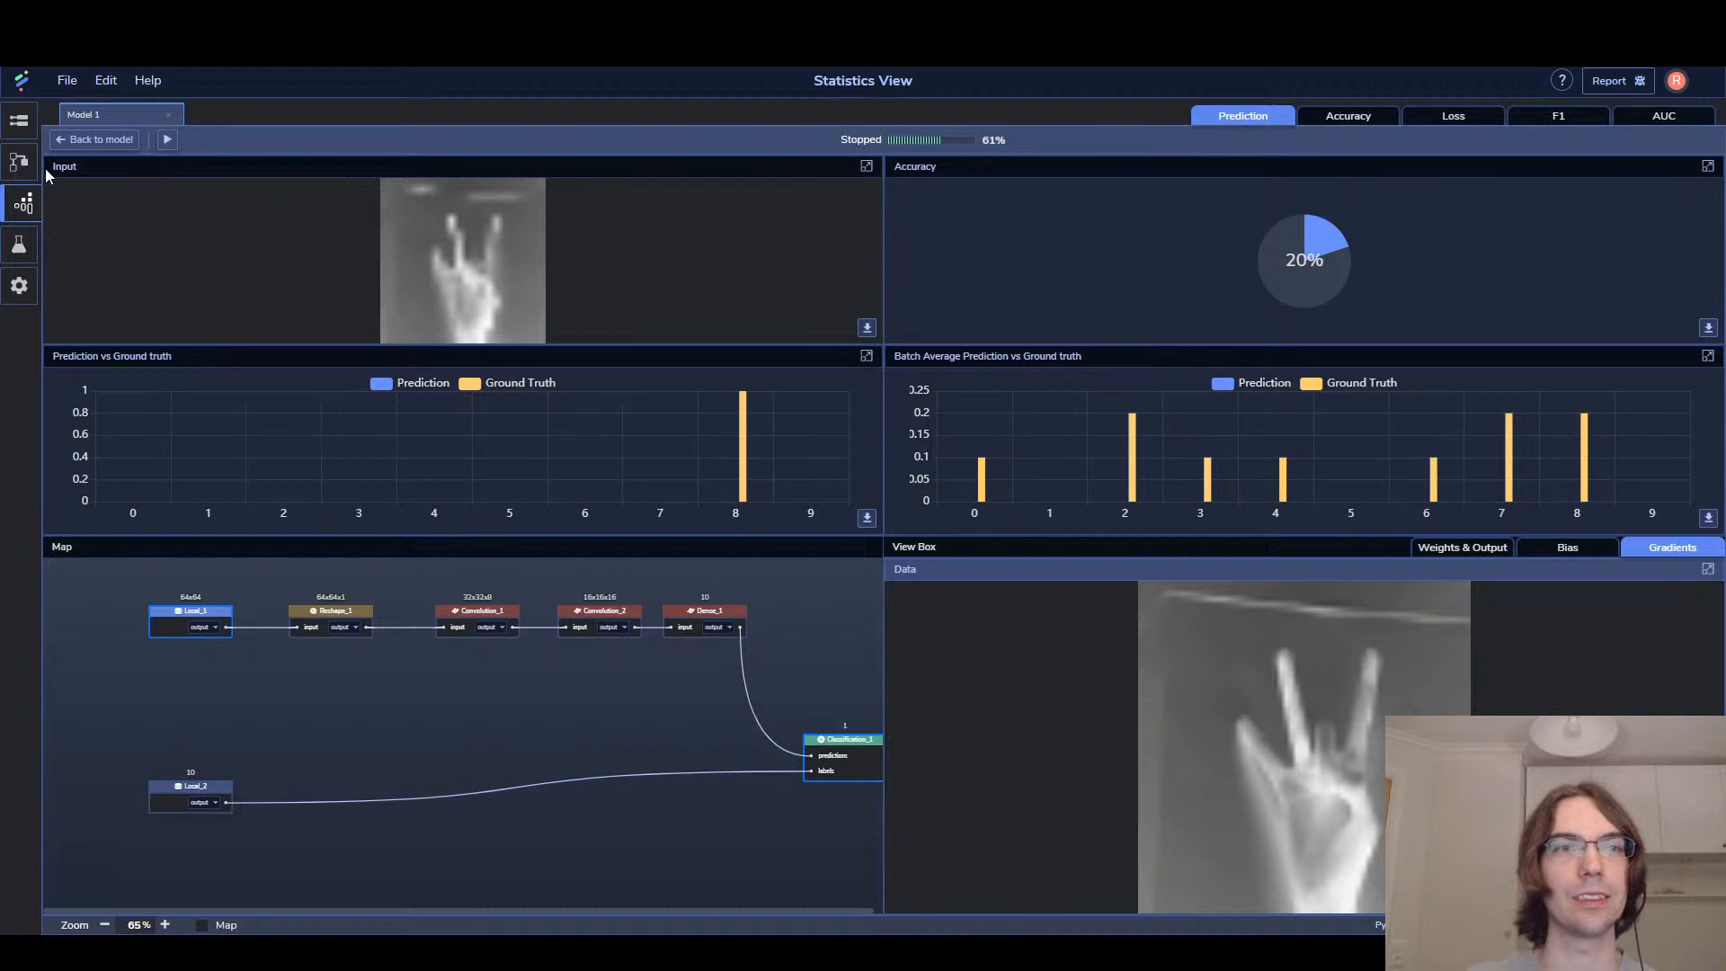
Revert the Sigmoid activation of both Convolution components, set the Dense component's activation function to None, and restart the training without the existing weights
left_click(20, 164)
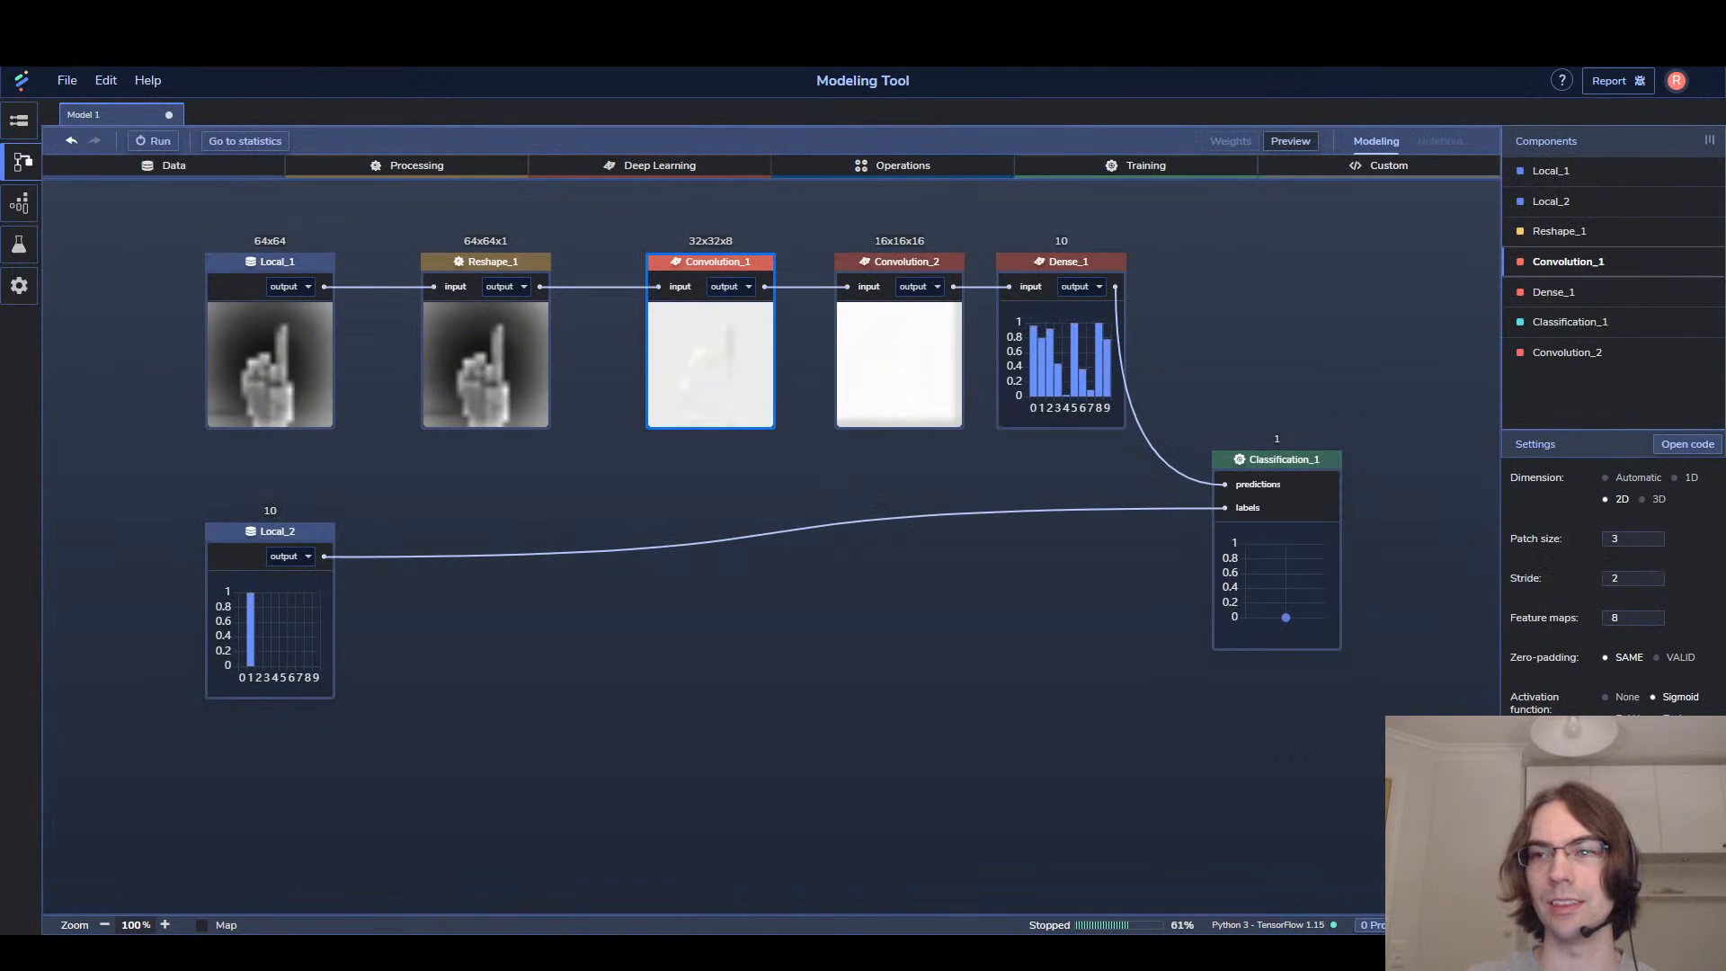
left_click(918, 350)
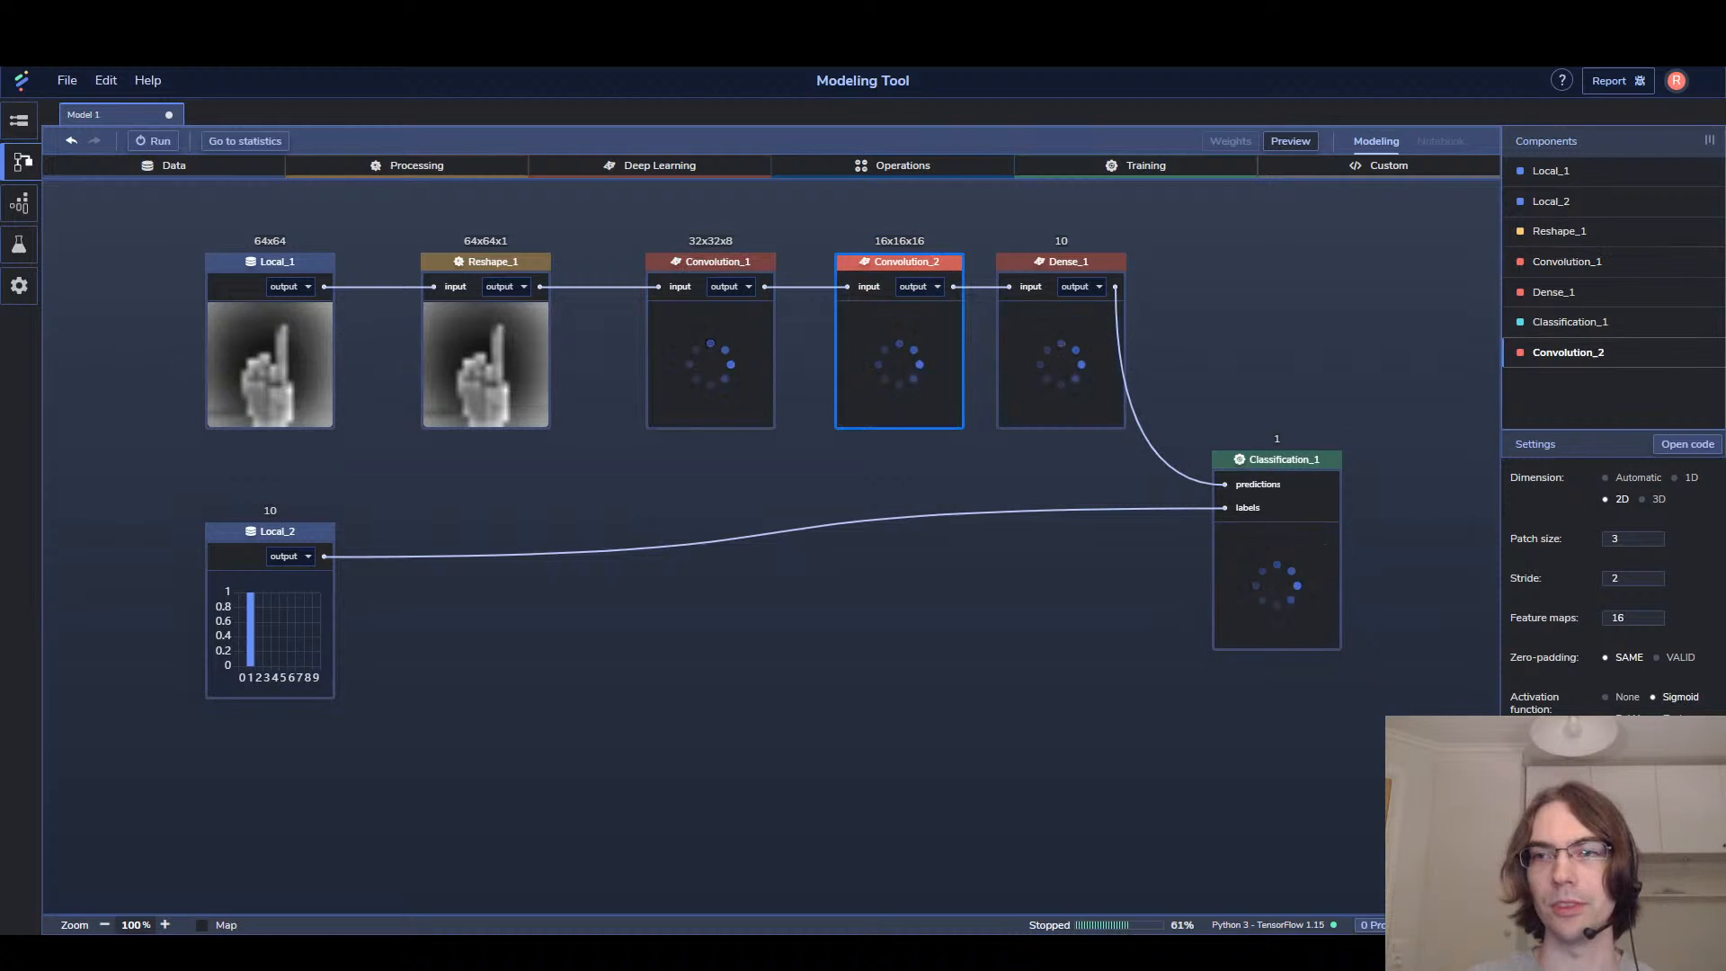
left_click(1066, 345)
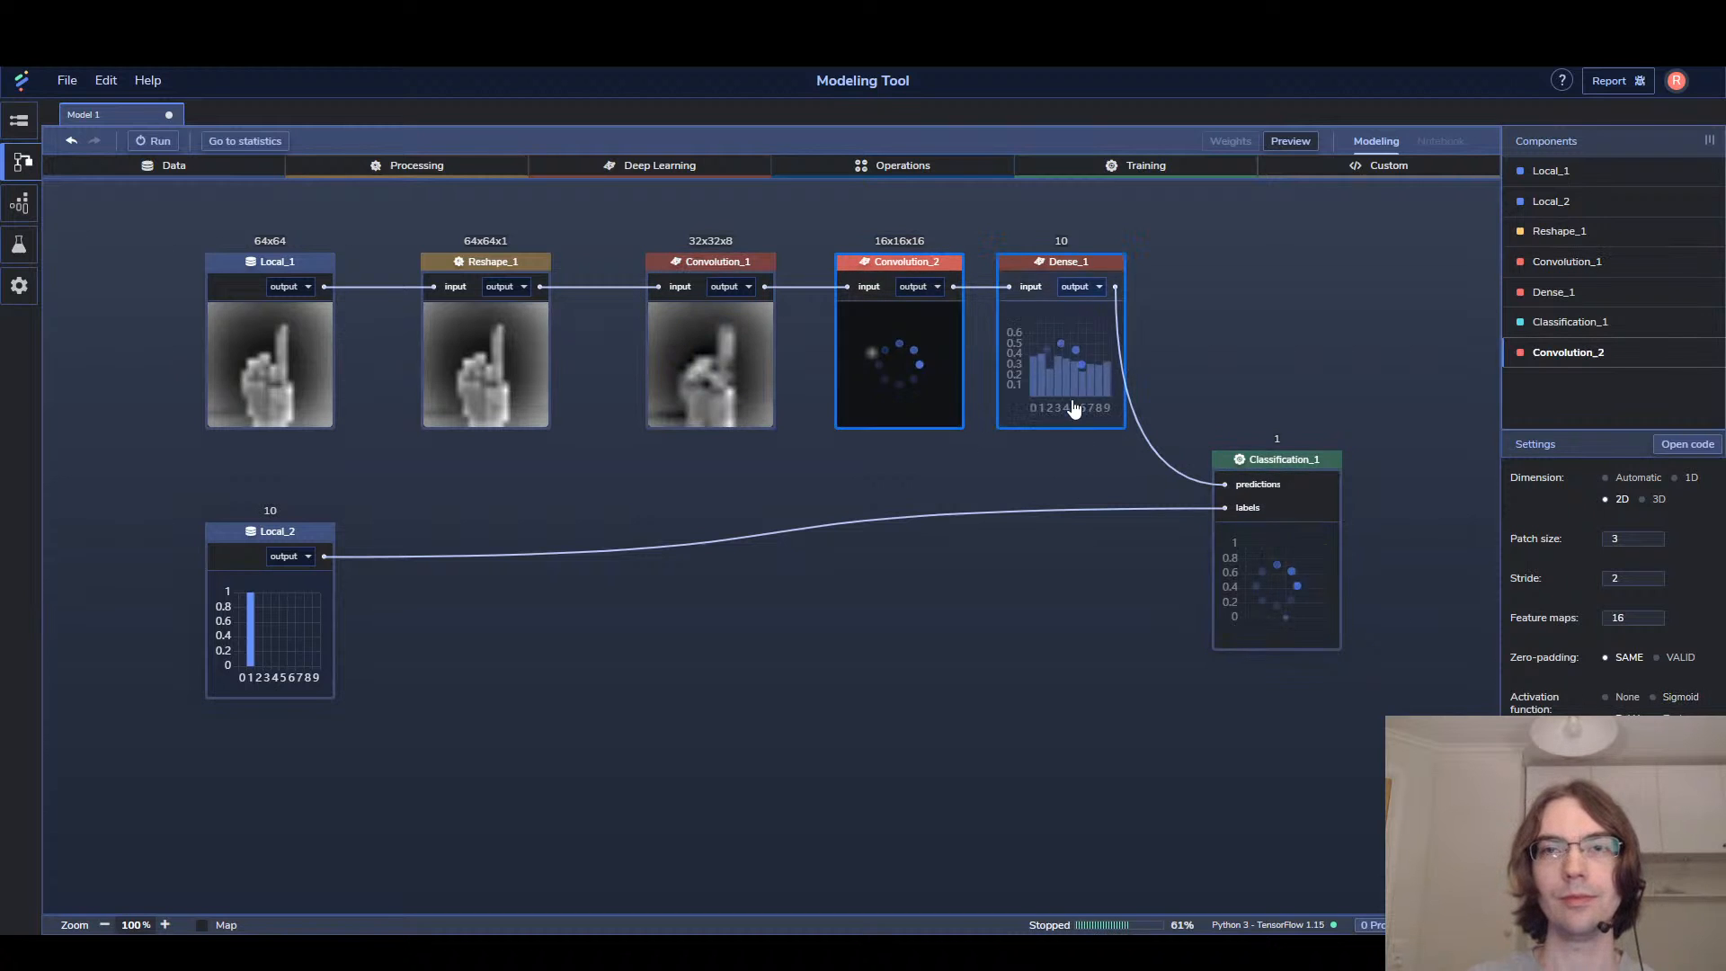
left_click(1615, 519)
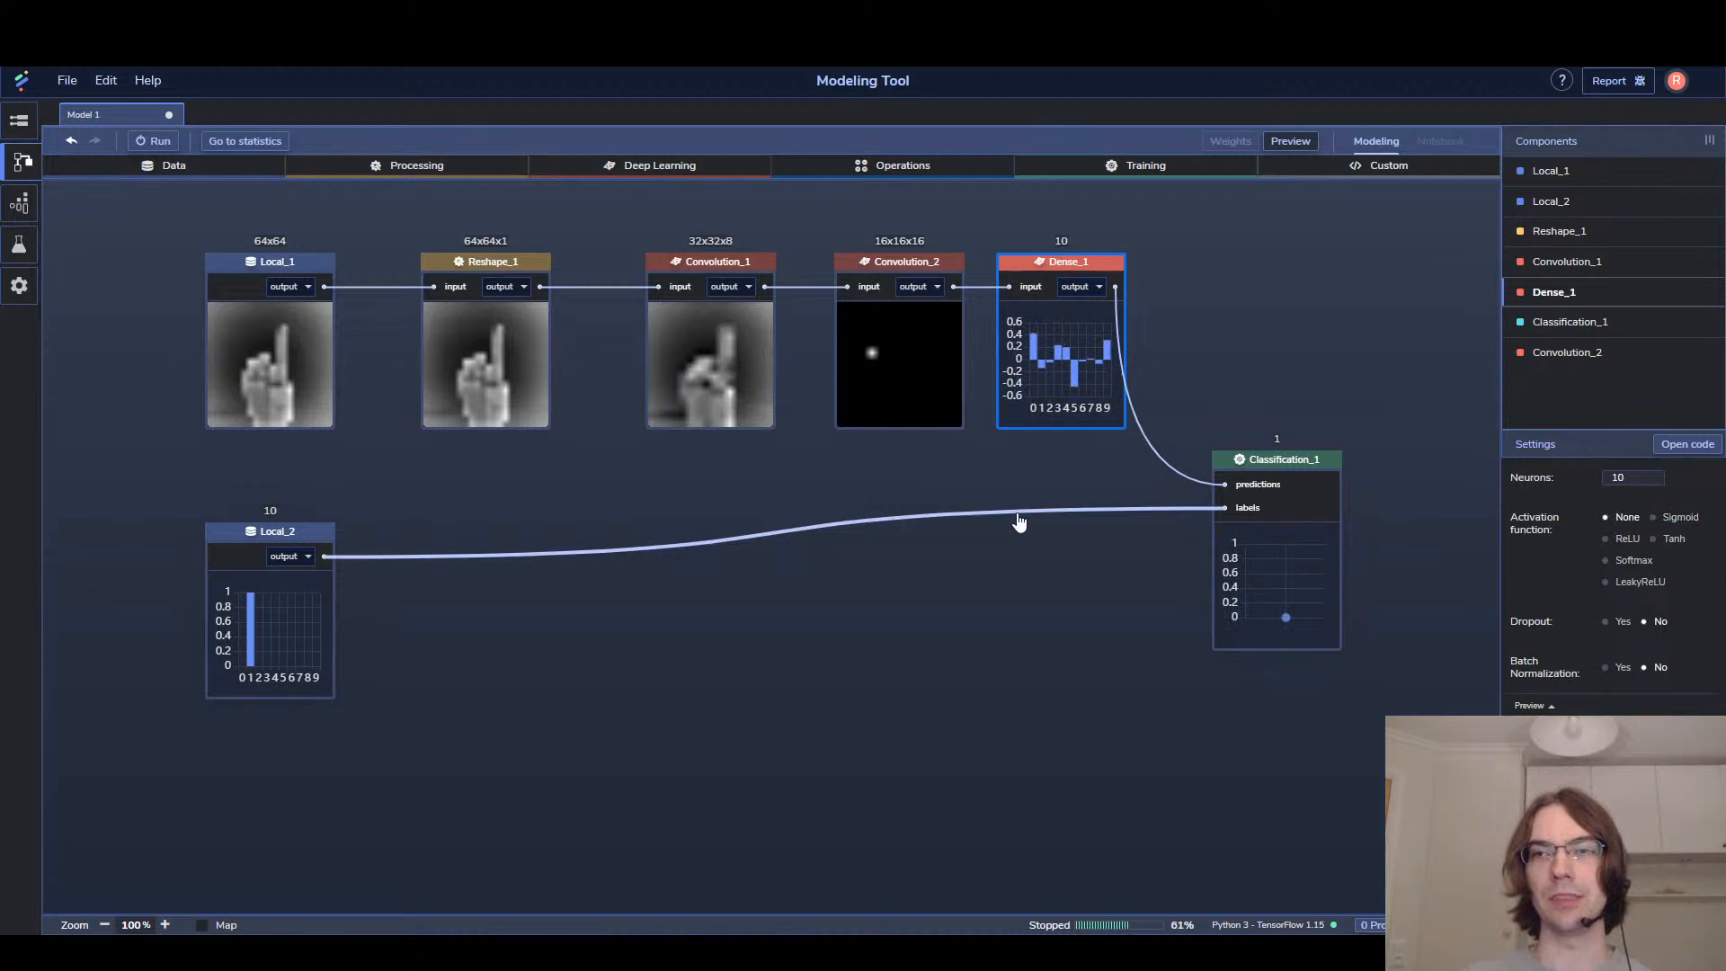
left_click(158, 141)
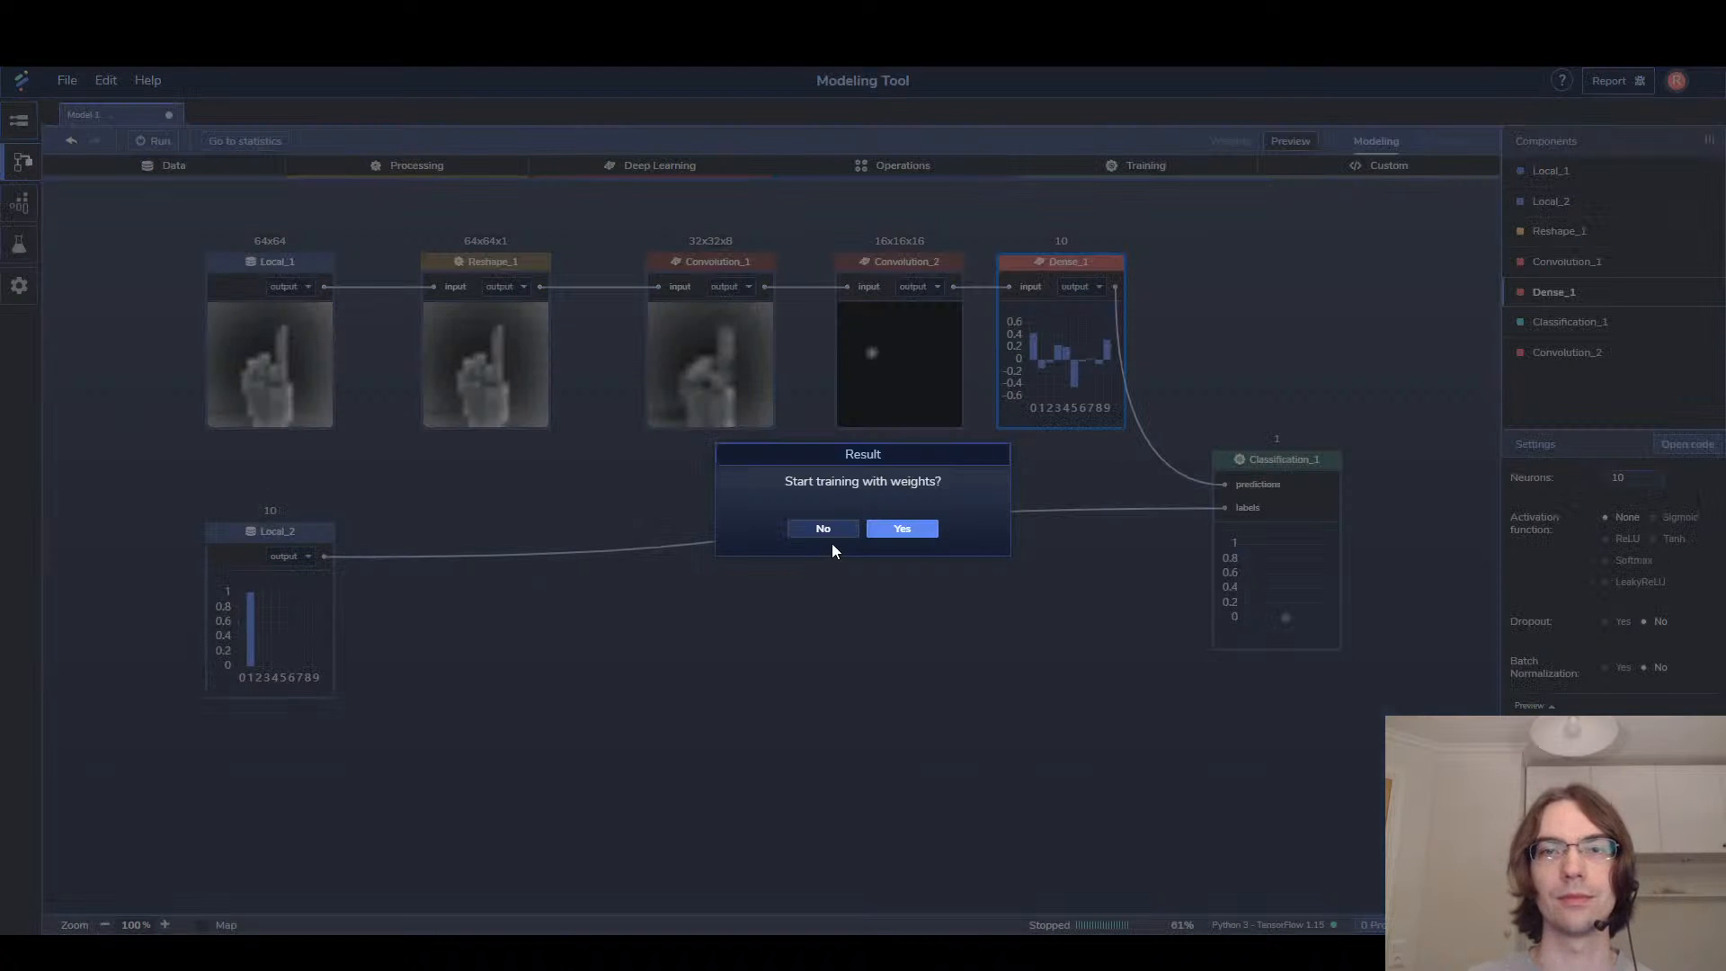
left_click(832, 530)
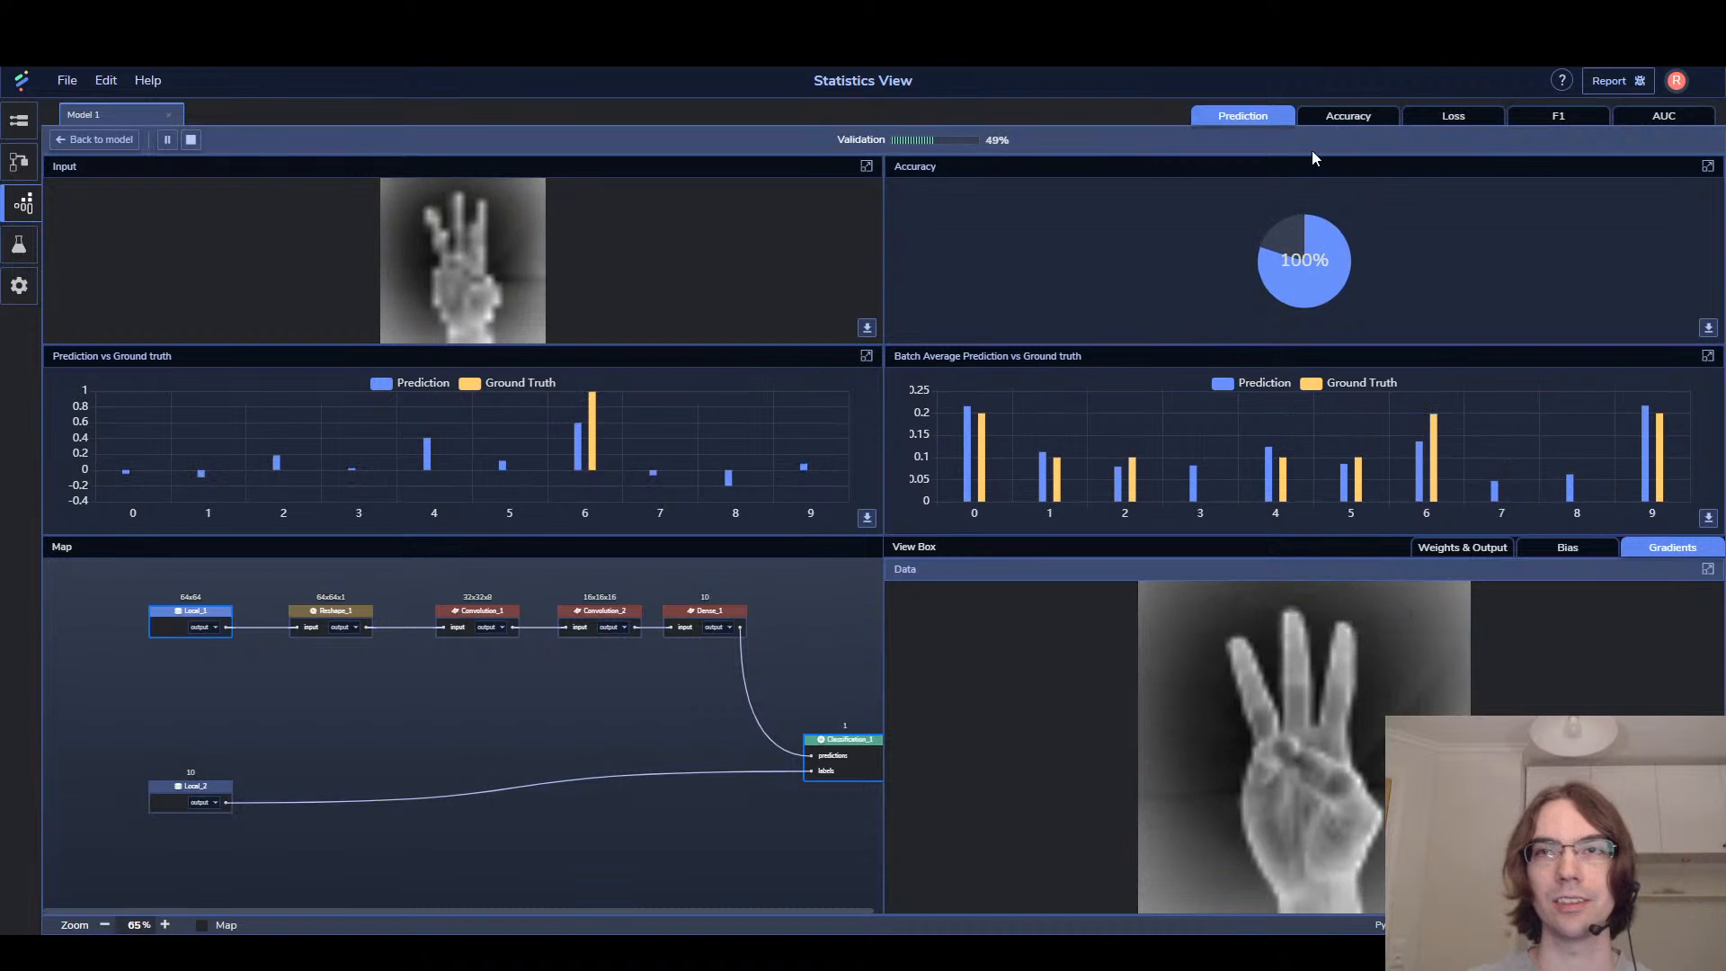
Follow the training's accuracy and loss charts to completion and run the test on the trained model
left_click(1346, 116)
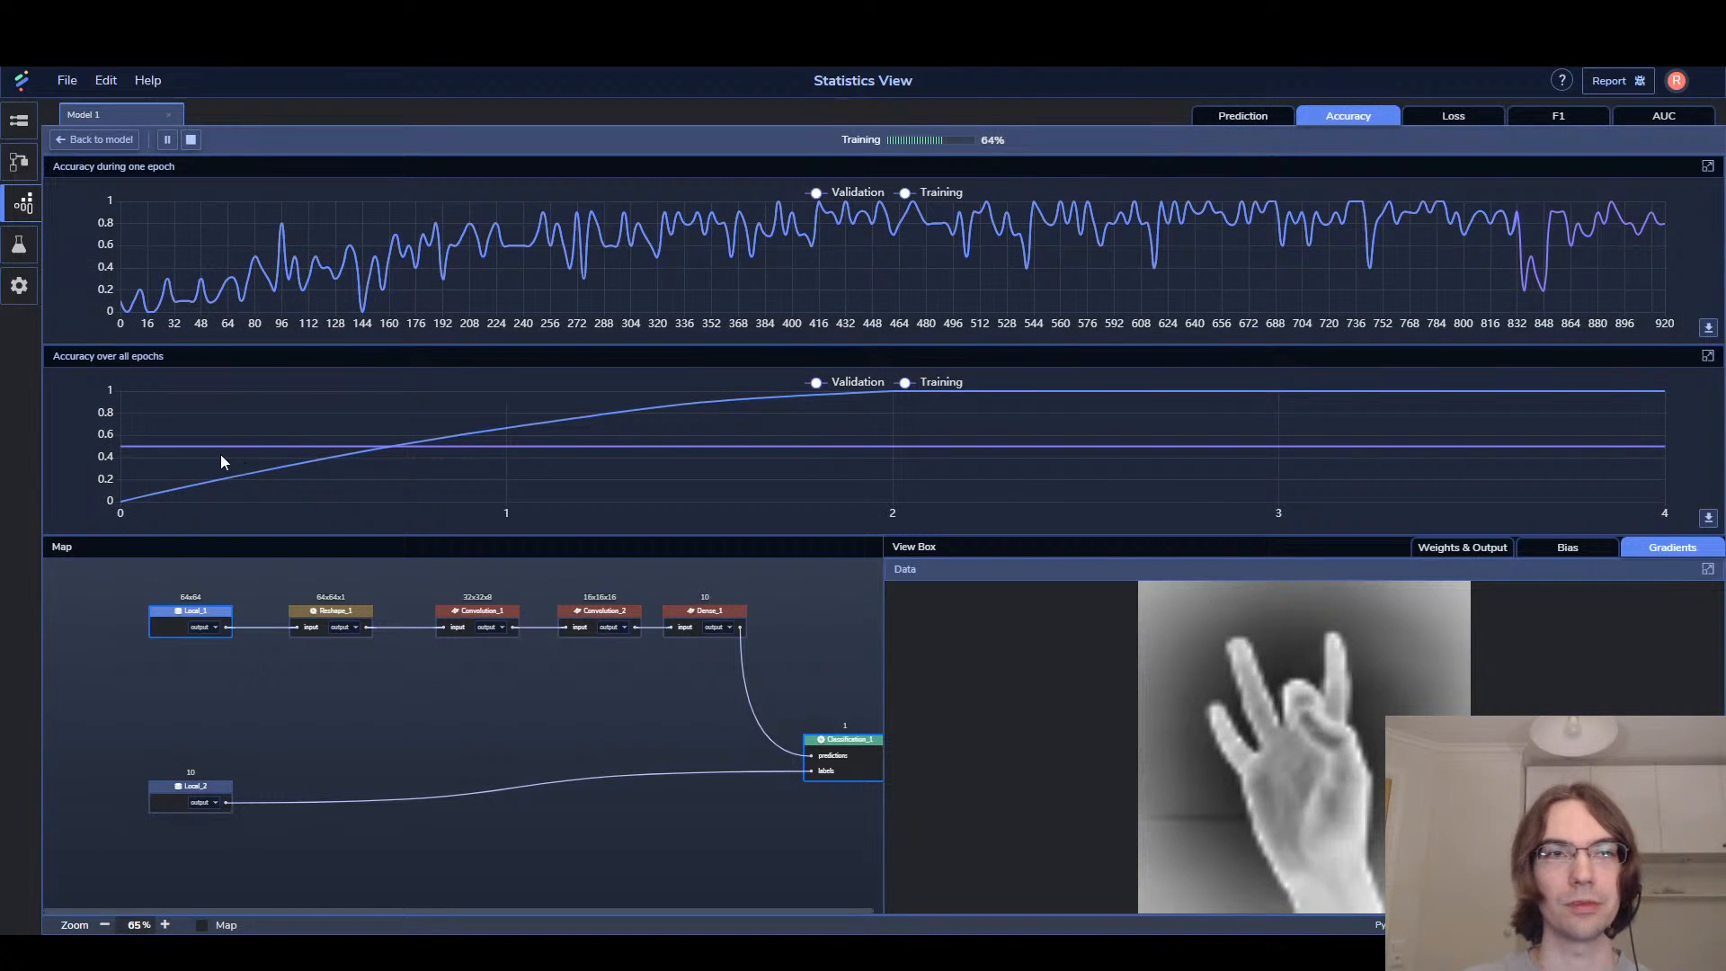
left_click(1453, 116)
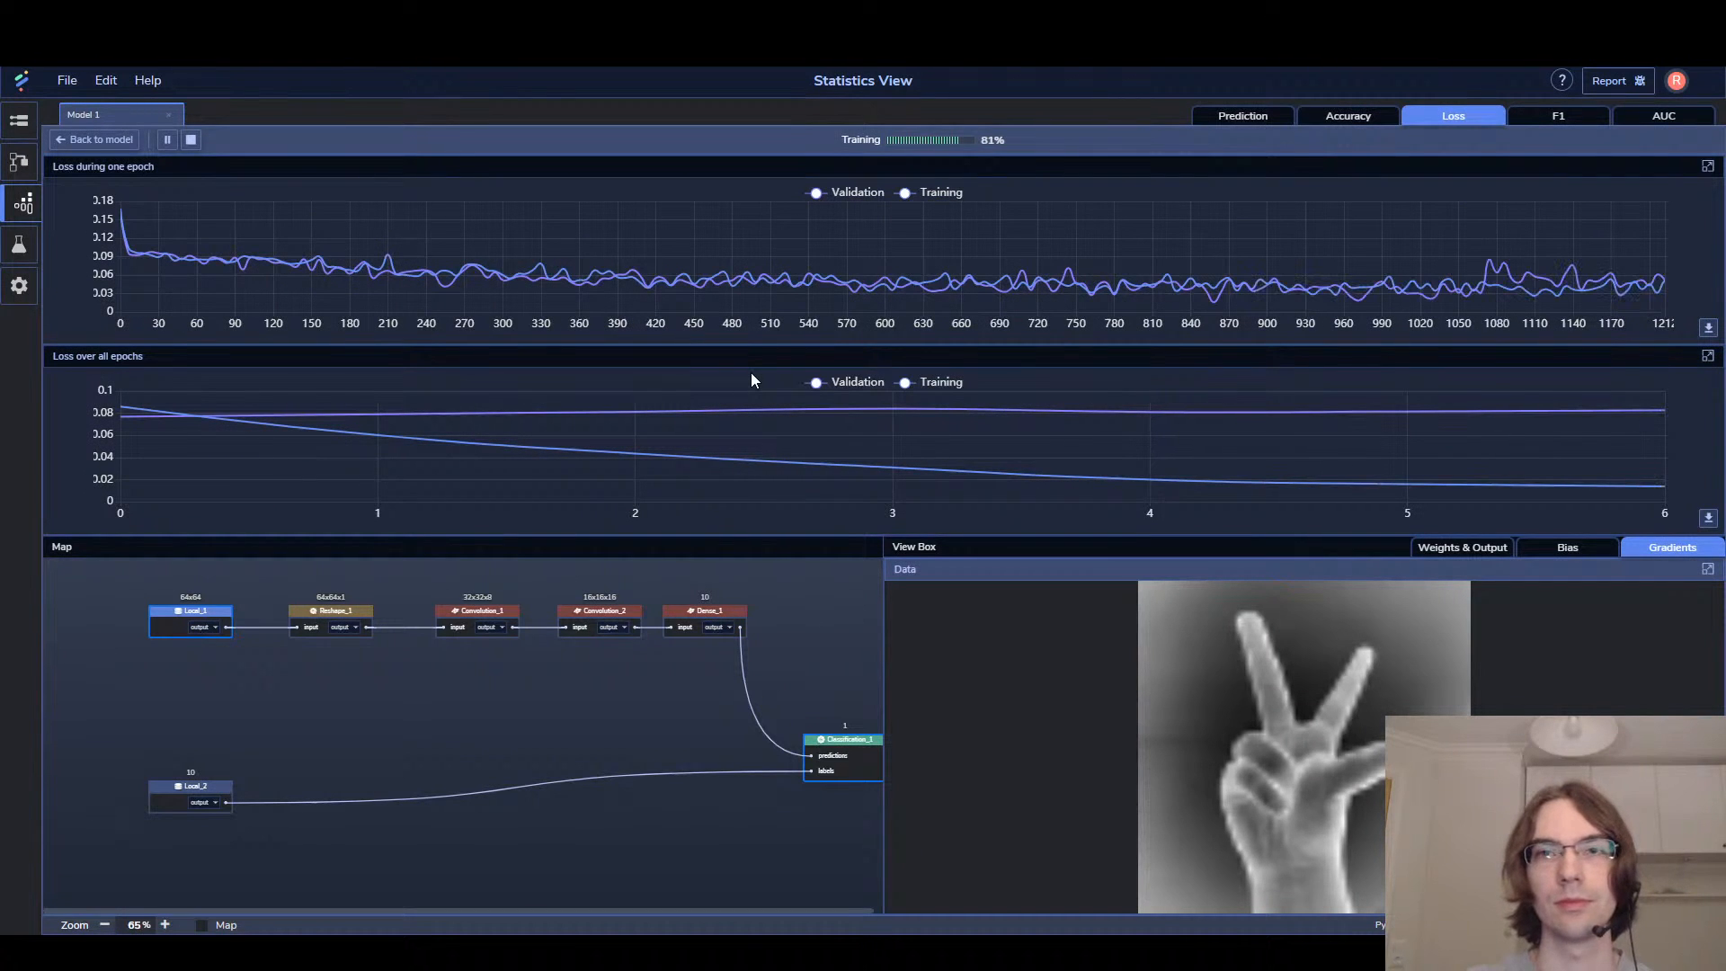
left_click(1375, 123)
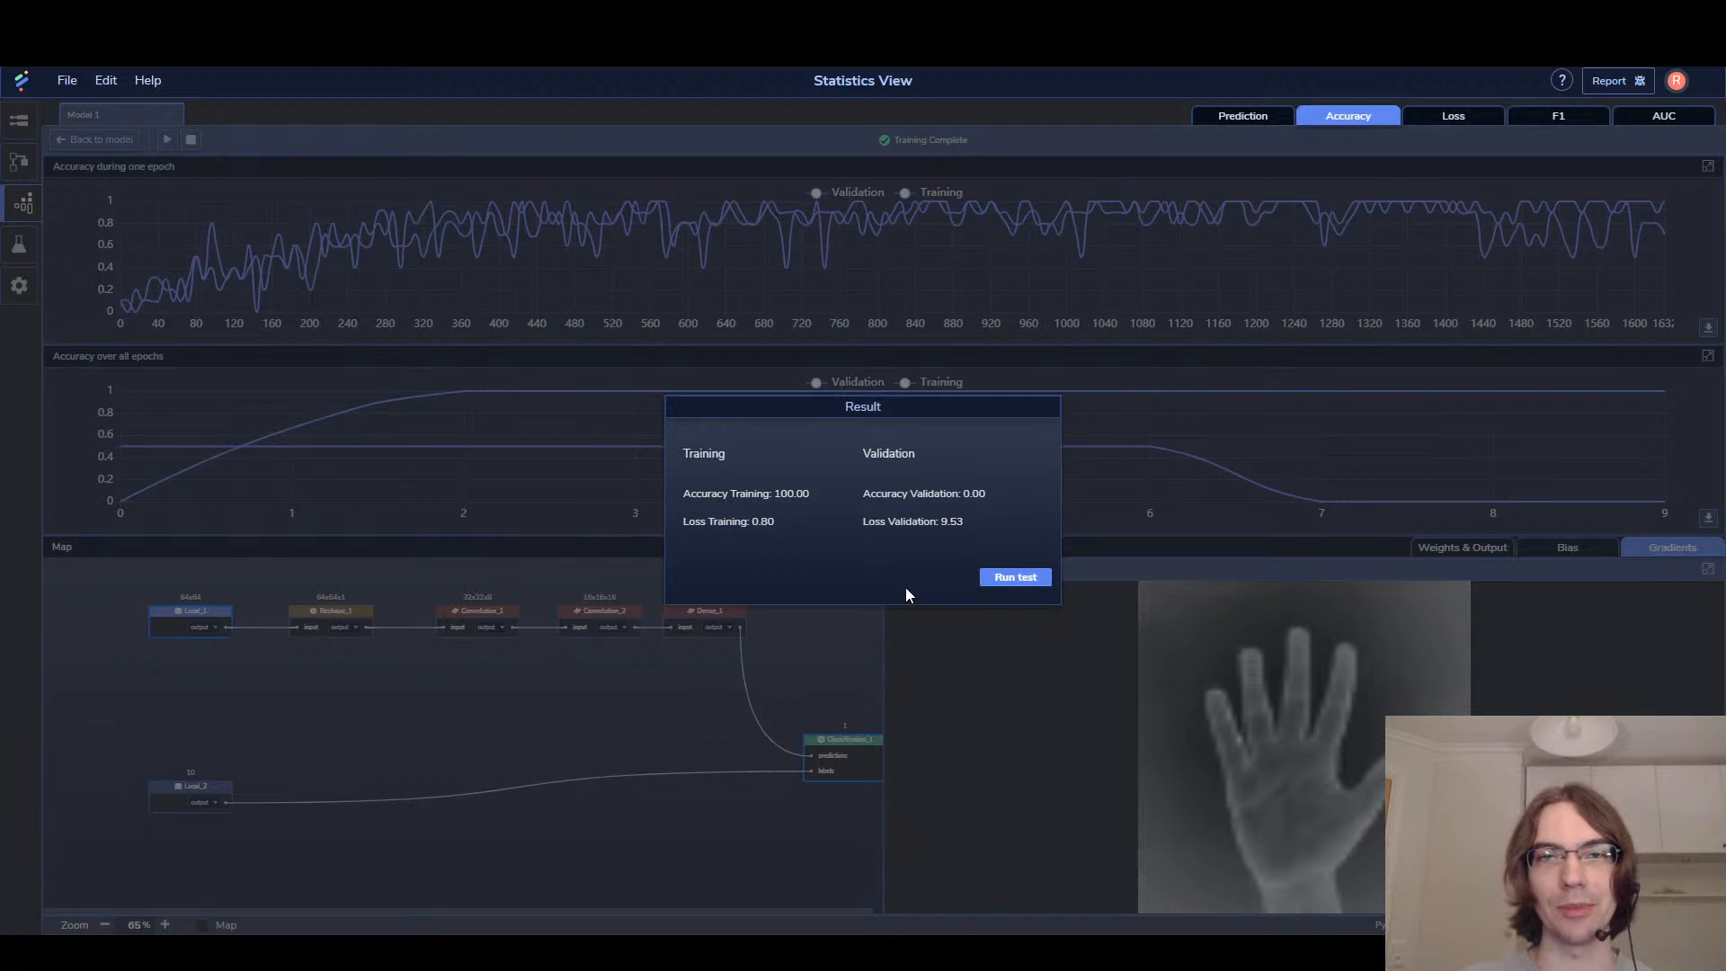
left_click(1025, 590)
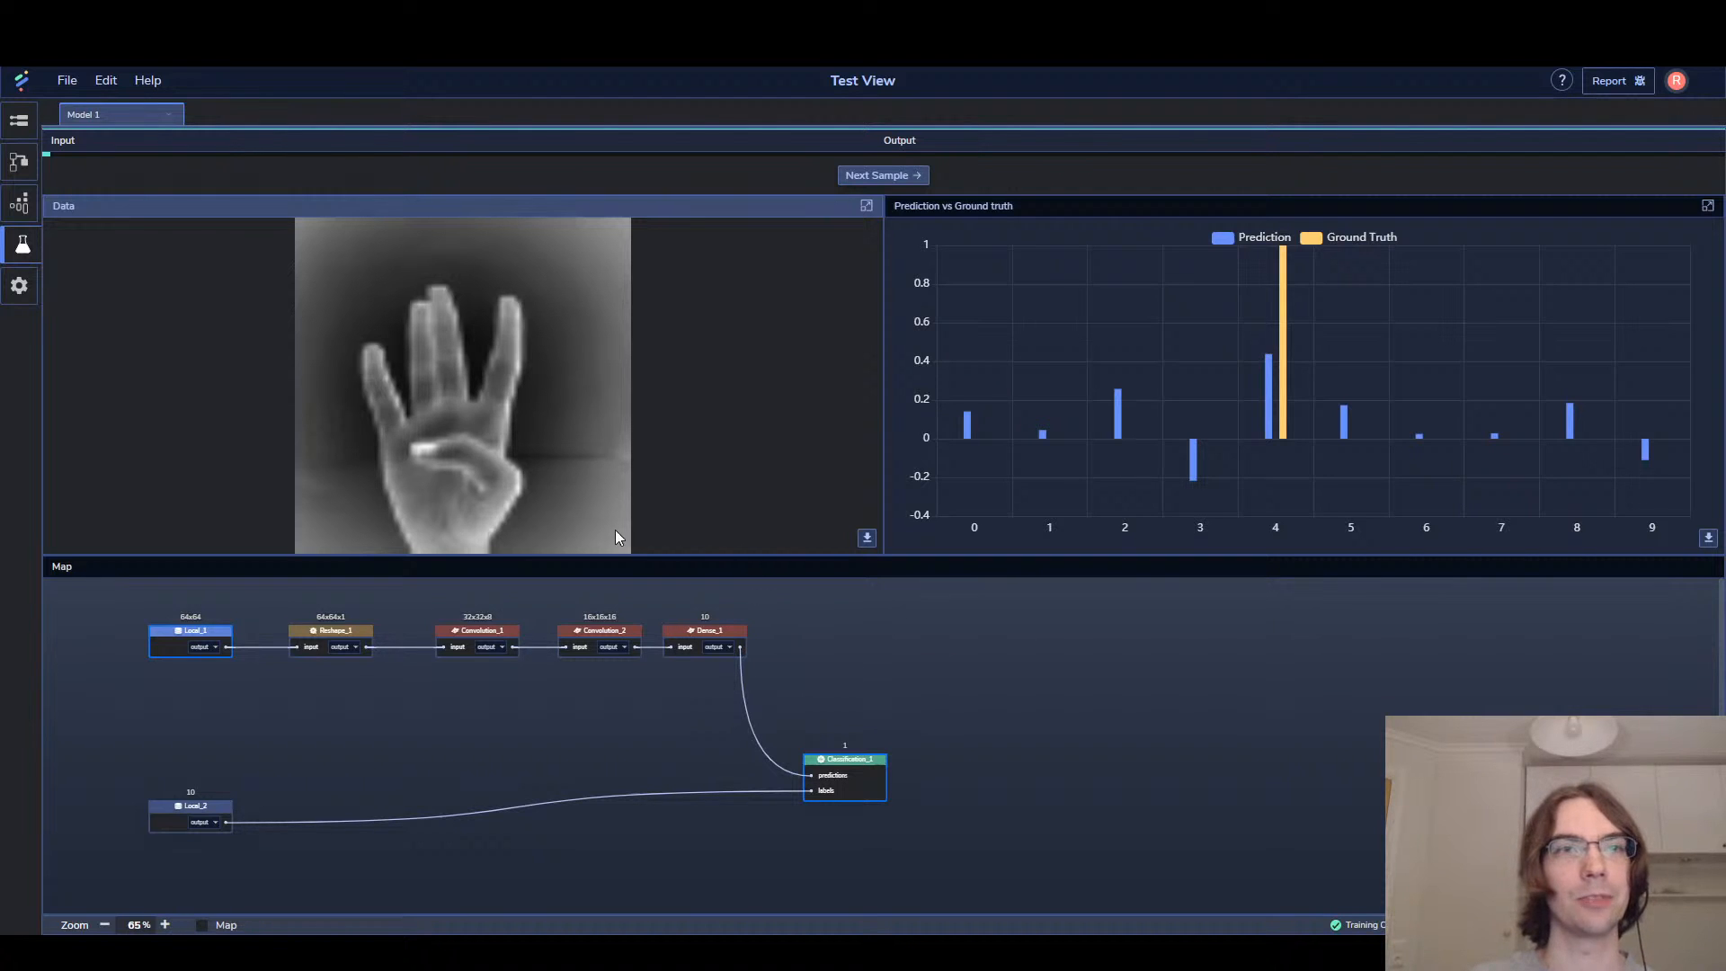
Examine the export options for the model as TensorFlow Model and as Jupyter Notebook, and leave without exporting
left_click(67, 80)
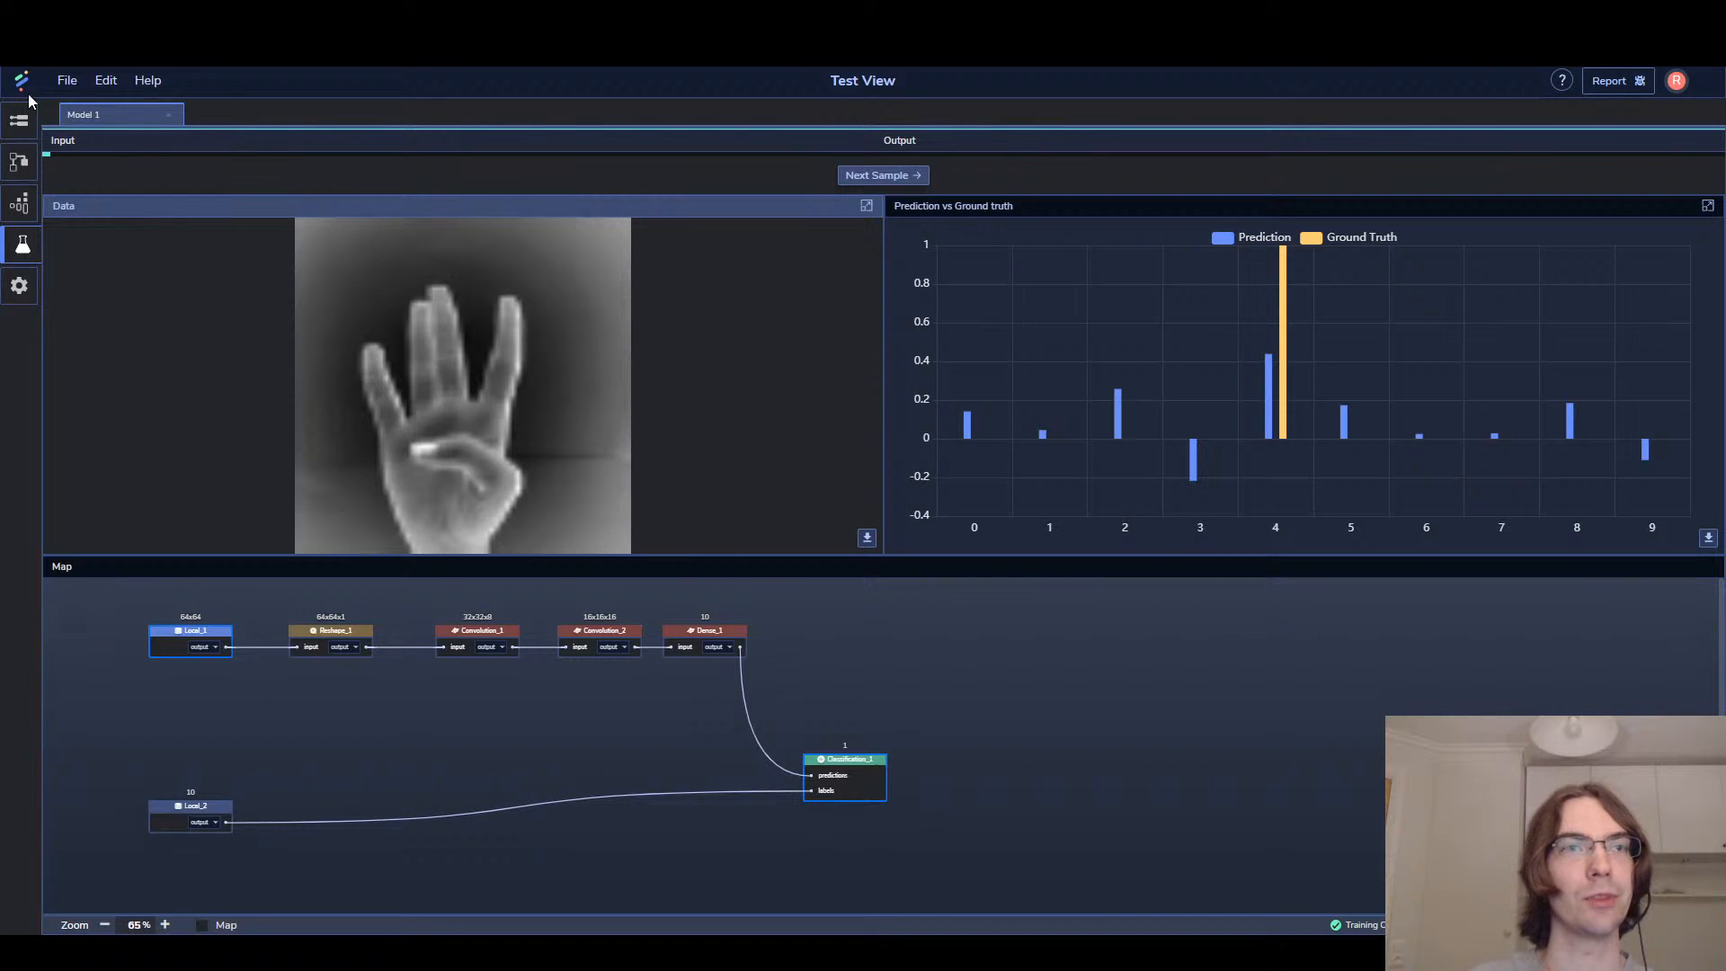
left_click(67, 80)
left_click(125, 235)
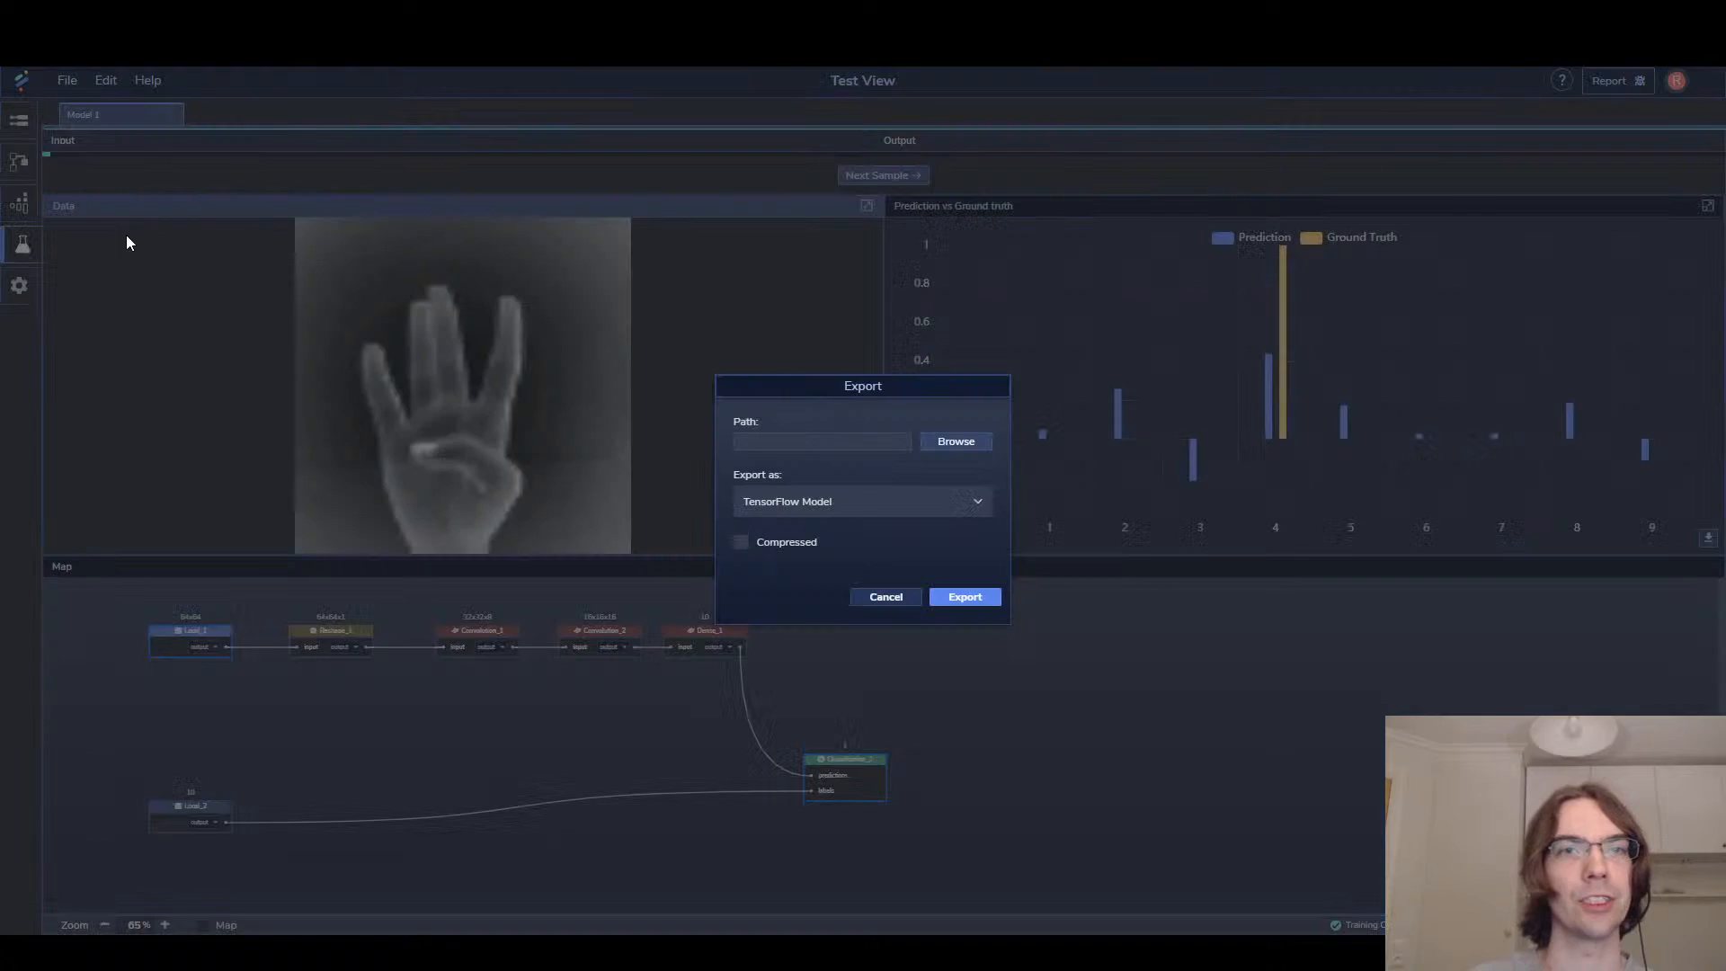
left_click(866, 501)
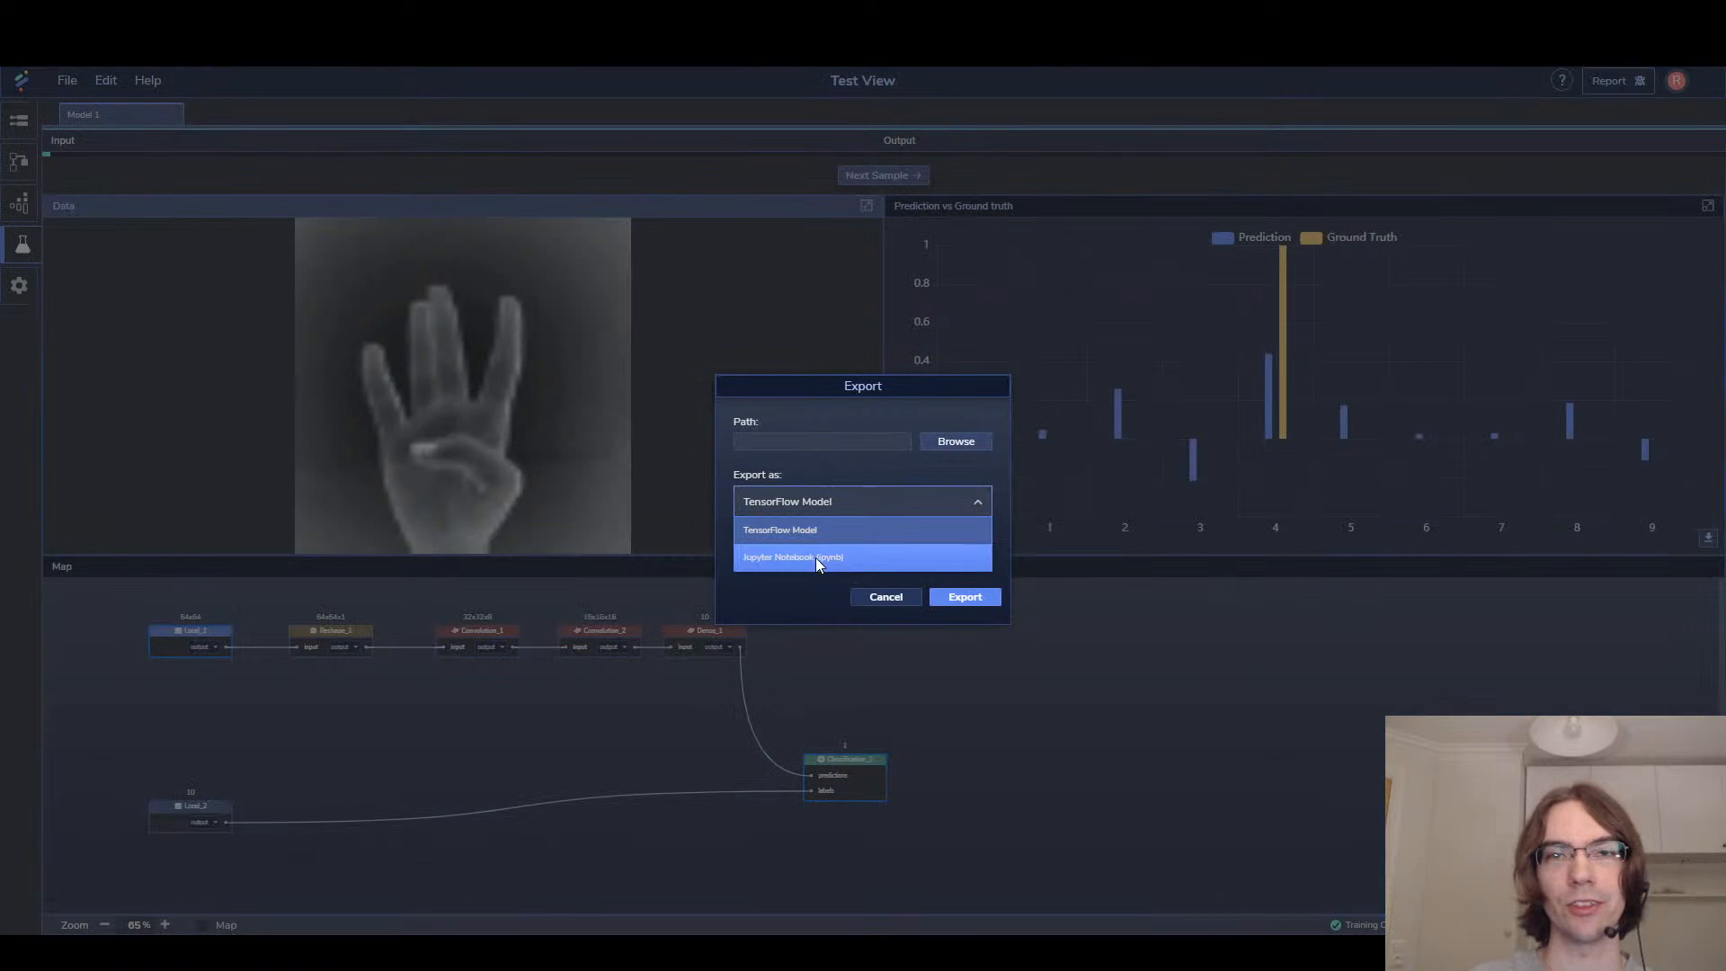
left_click(860, 558)
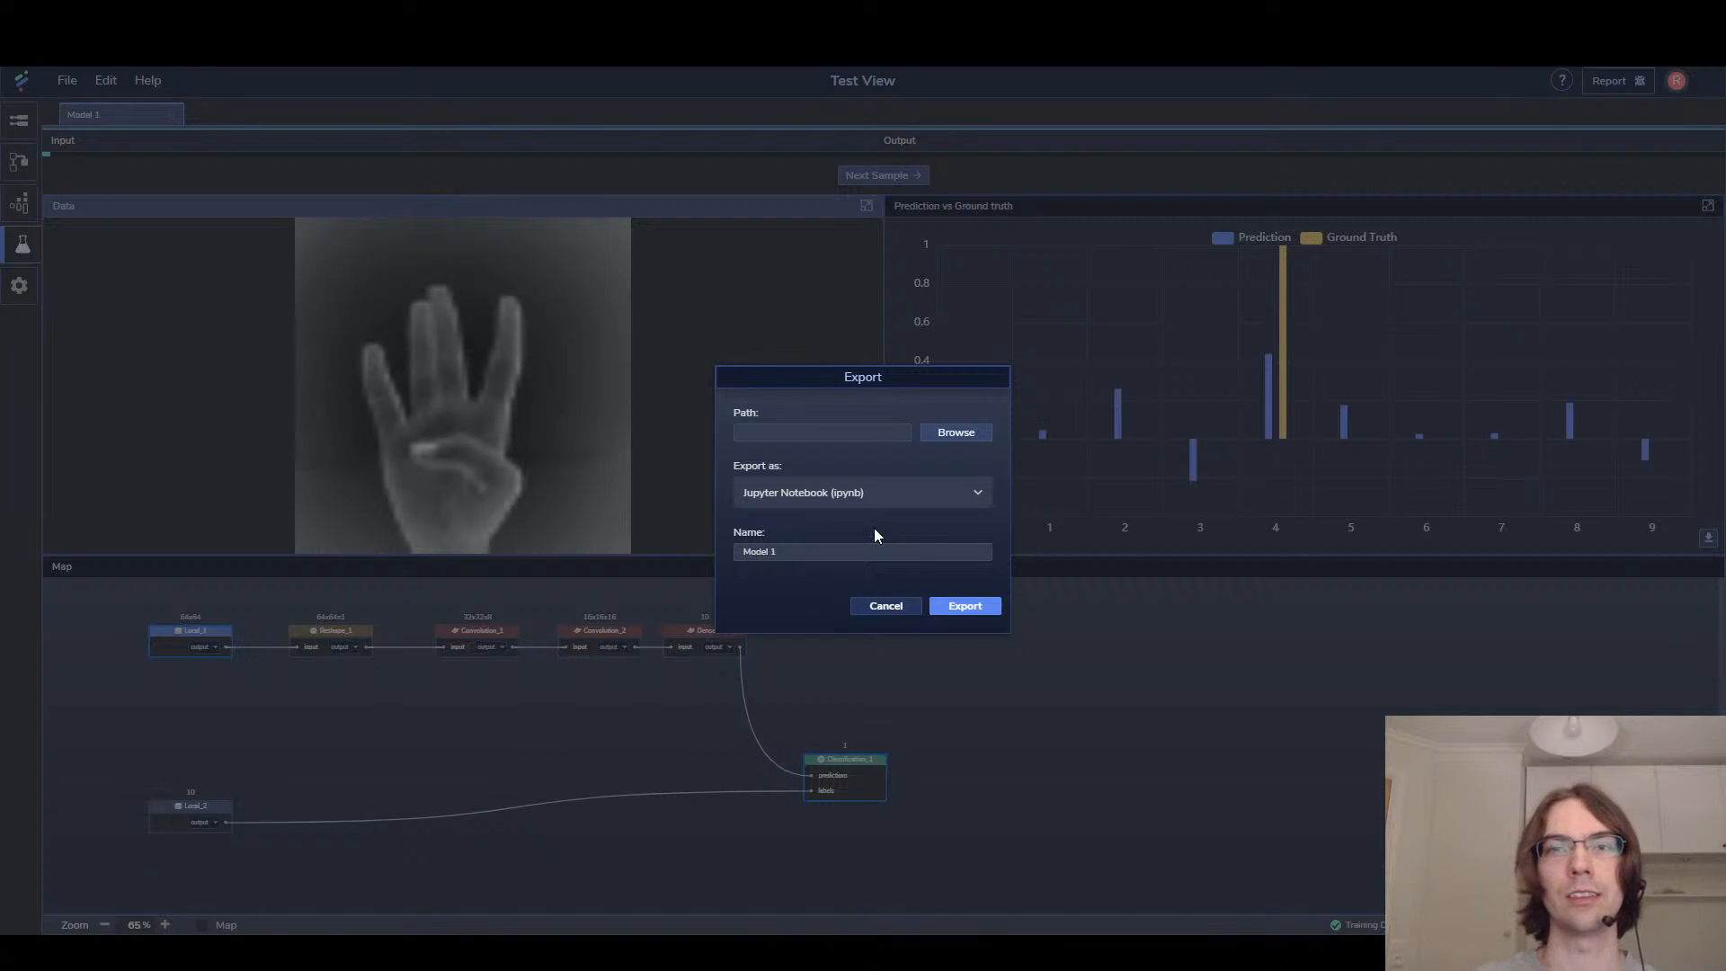
left_click(886, 607)
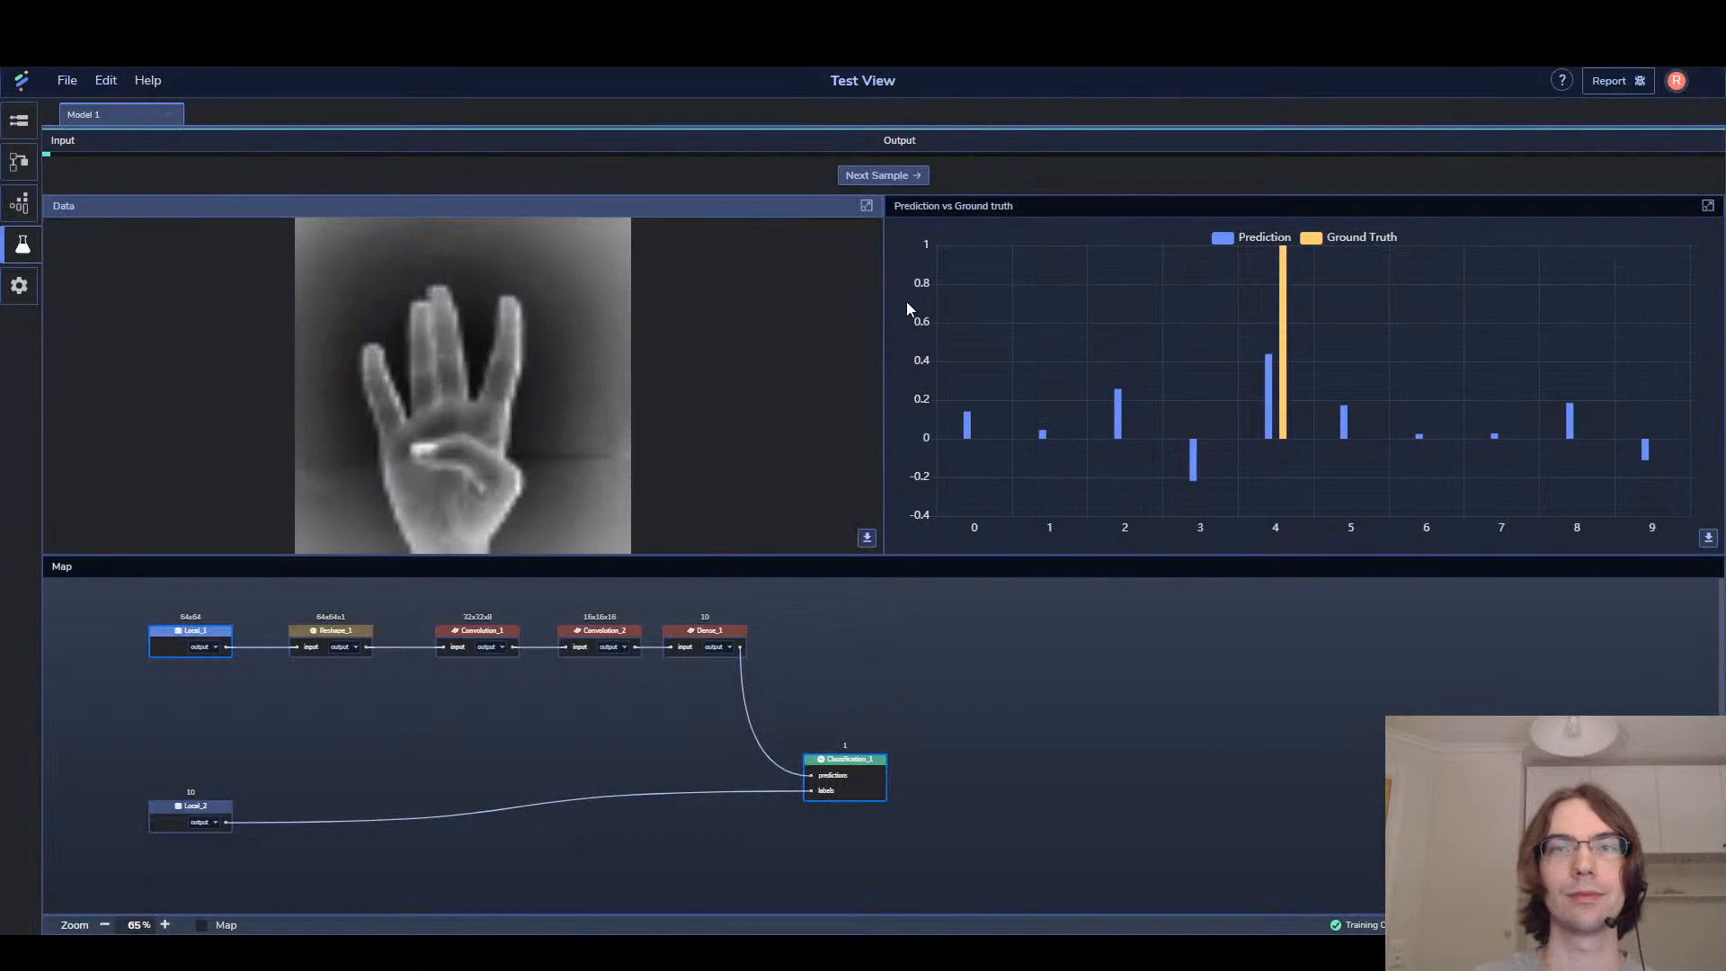
Step through the retrained model's test samples to compare prediction with ground truth
left_click(904, 177)
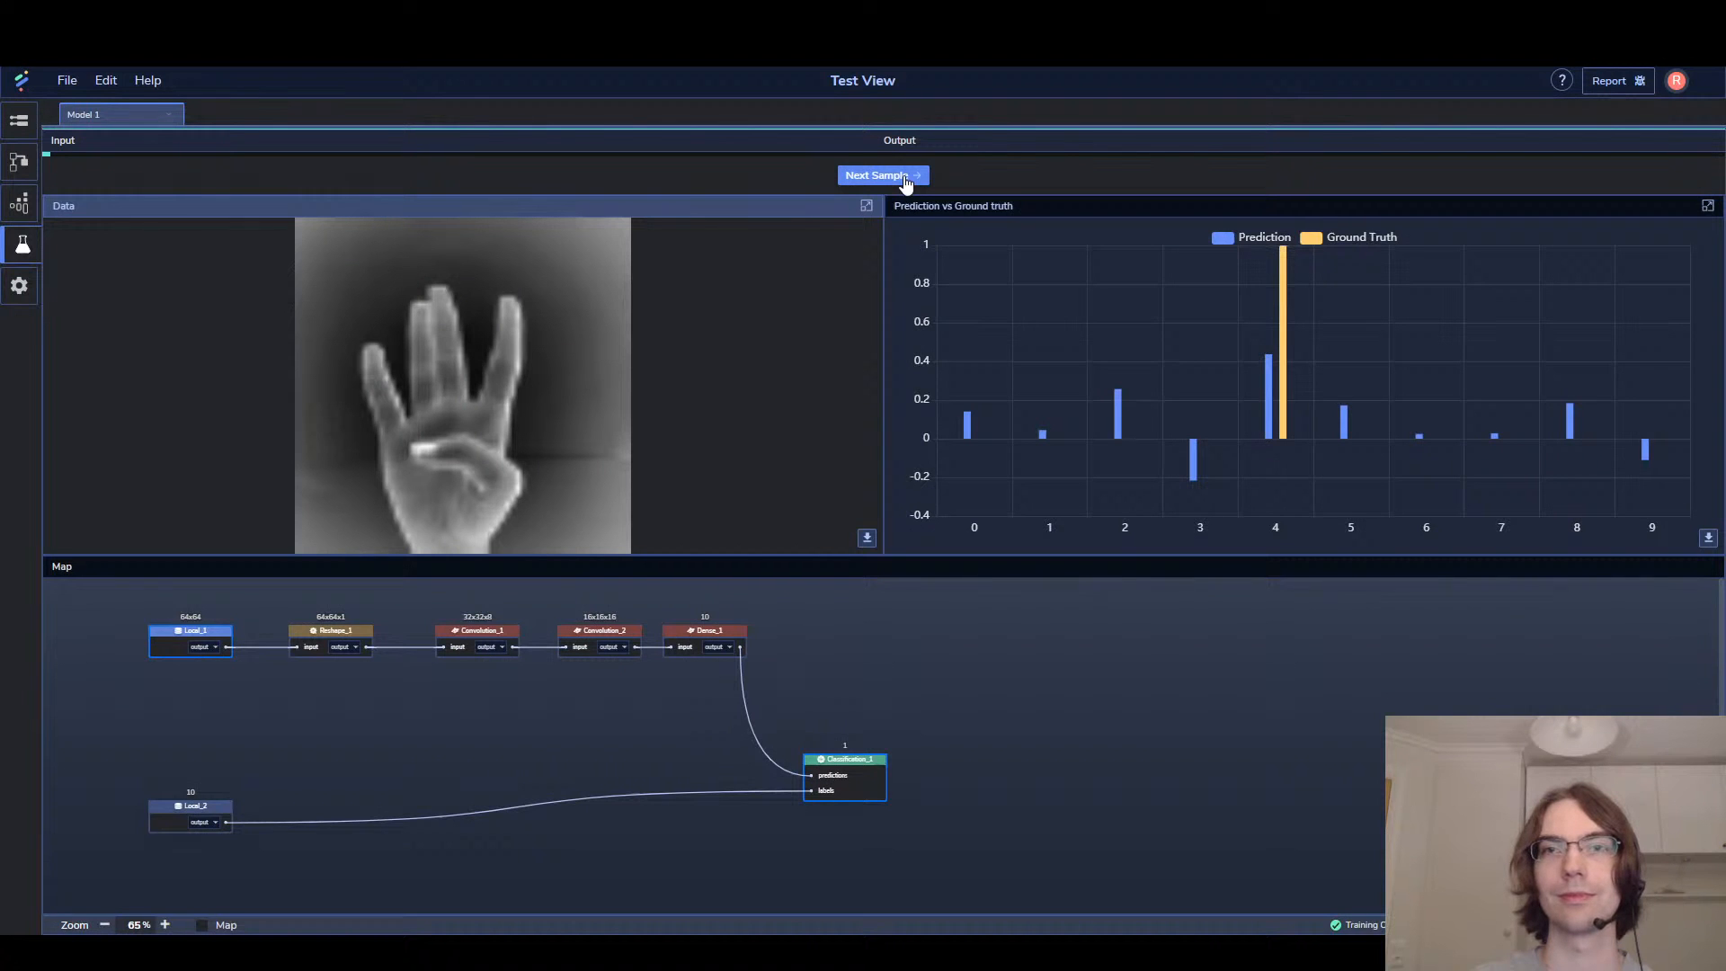
left_click(904, 178)
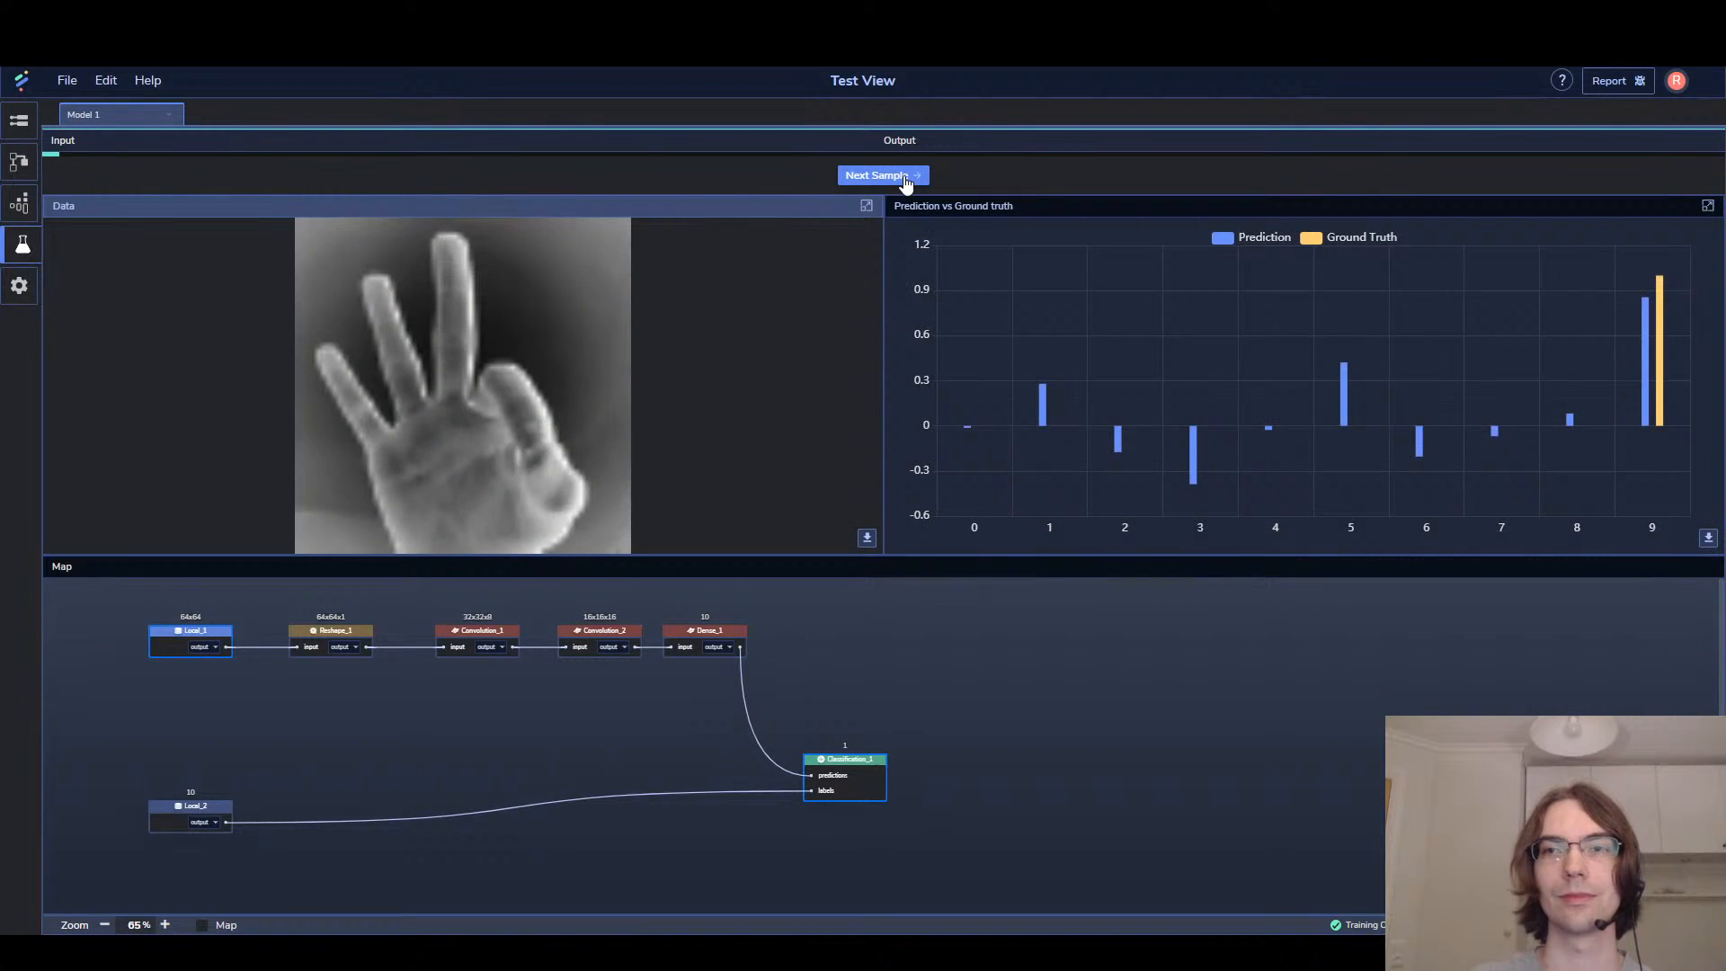
left_click(905, 177)
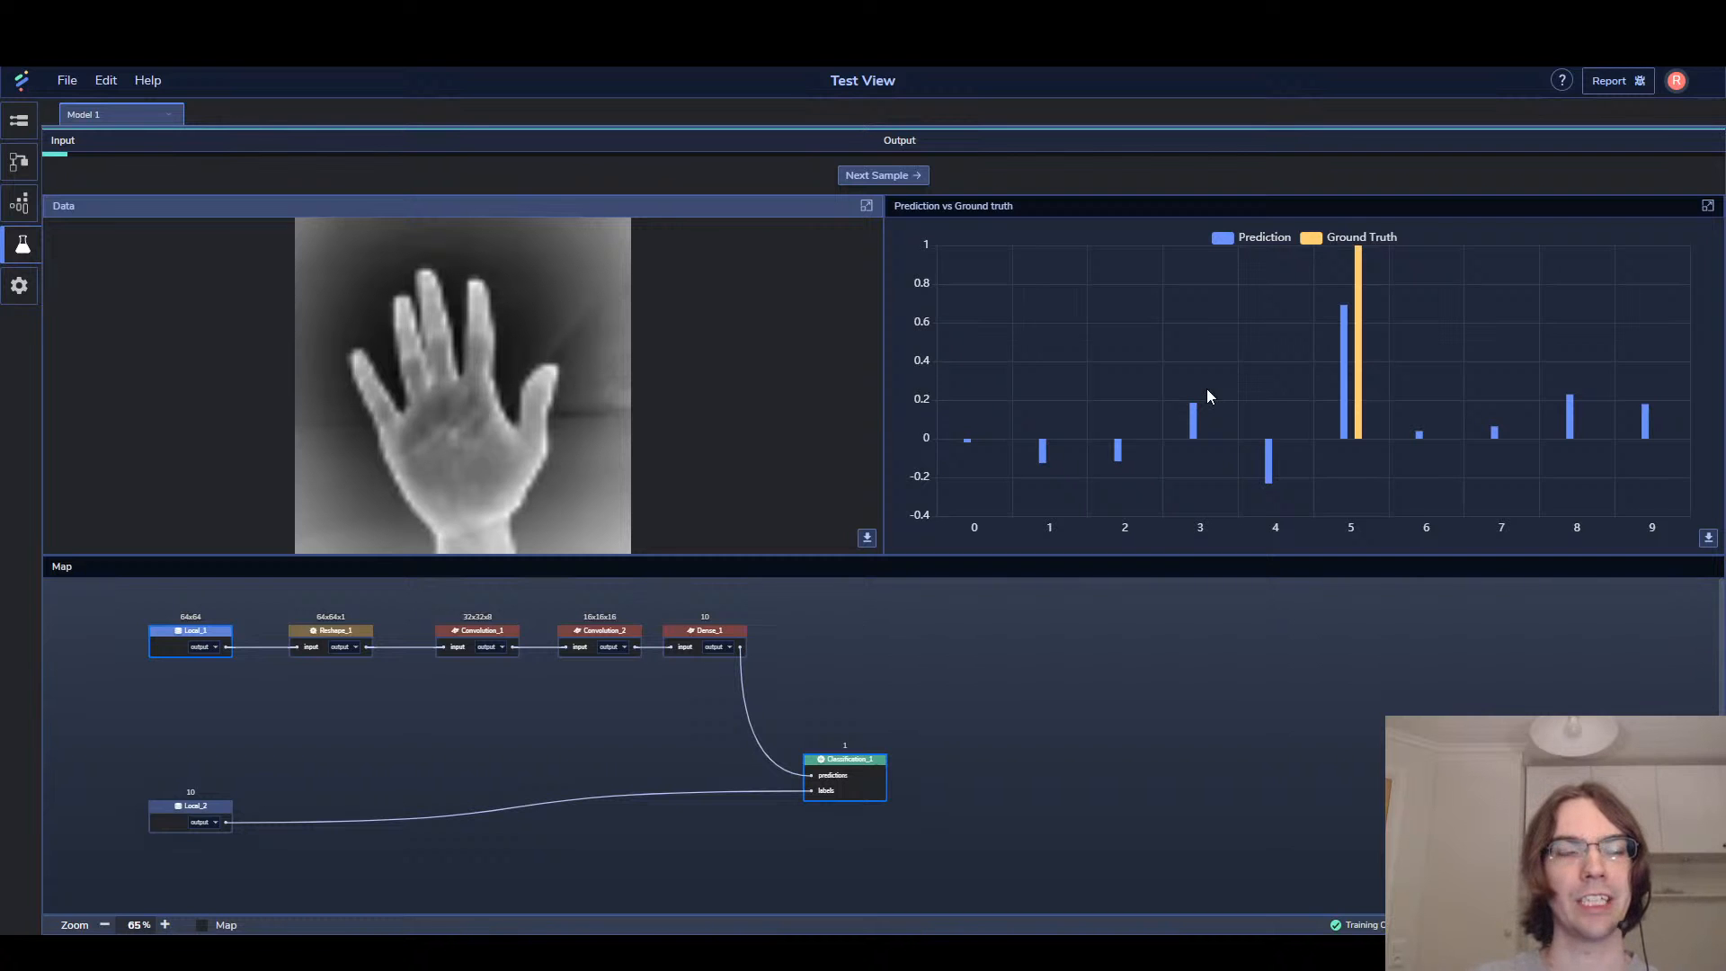
Return to the model, review the TensorFlow Model export with the Compressed option, and leave without exporting
left_click(67, 81)
left_click(19, 162)
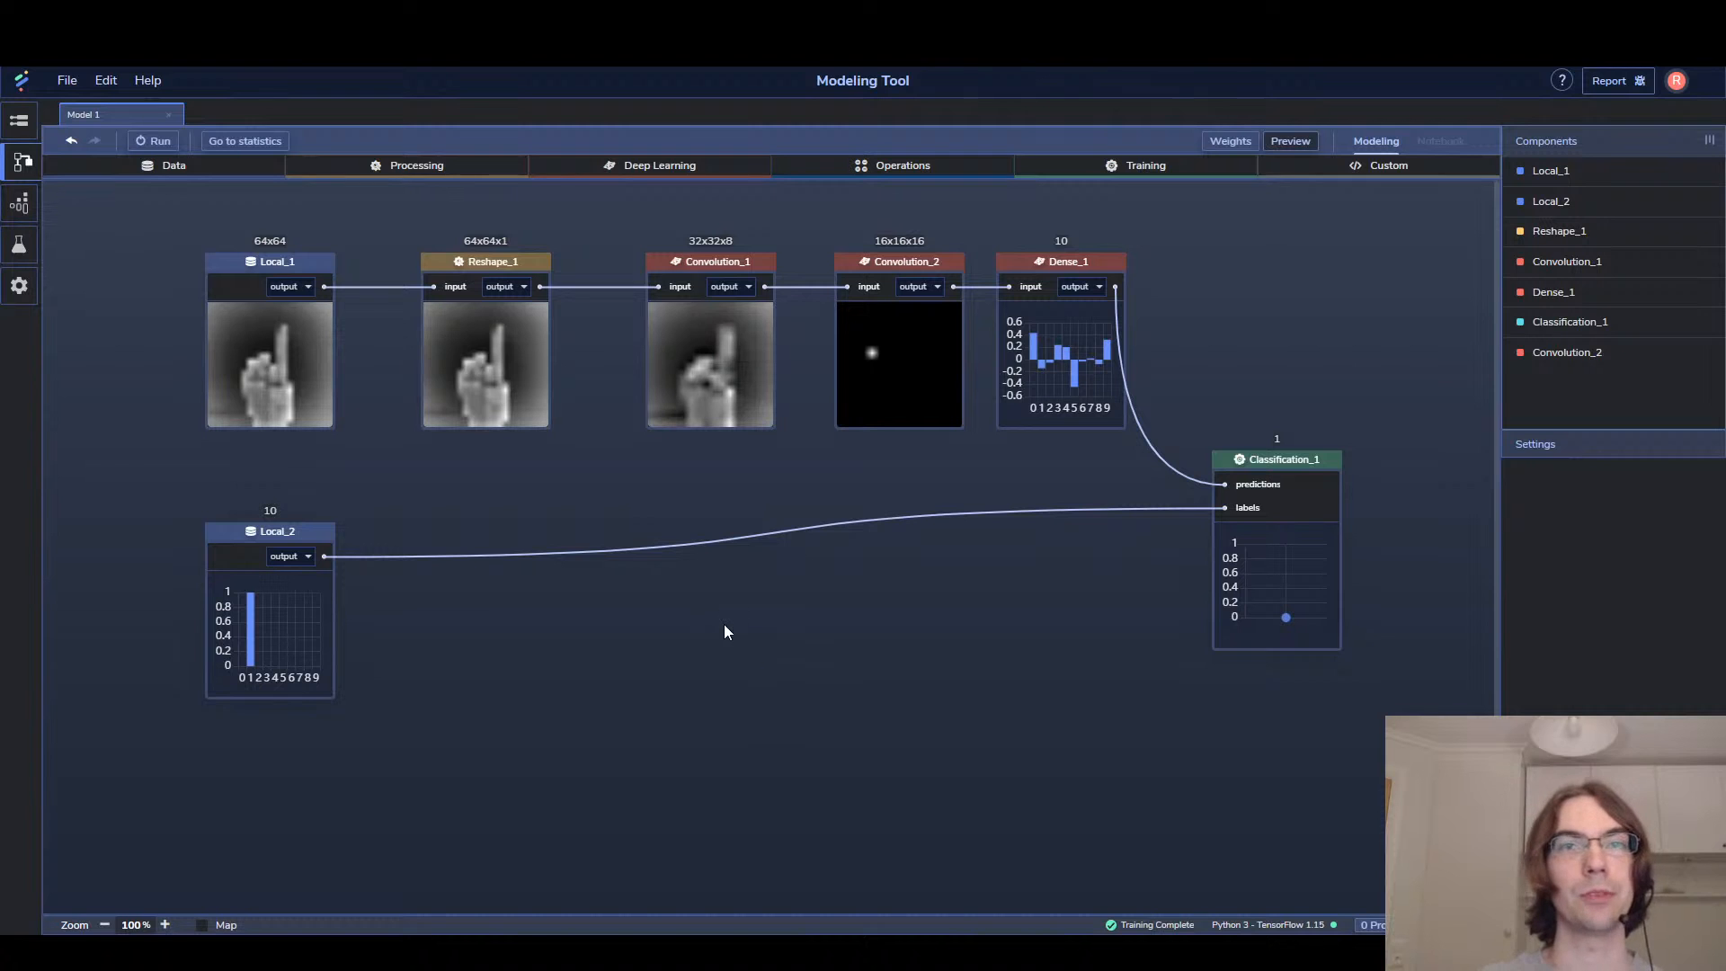
left_click(67, 80)
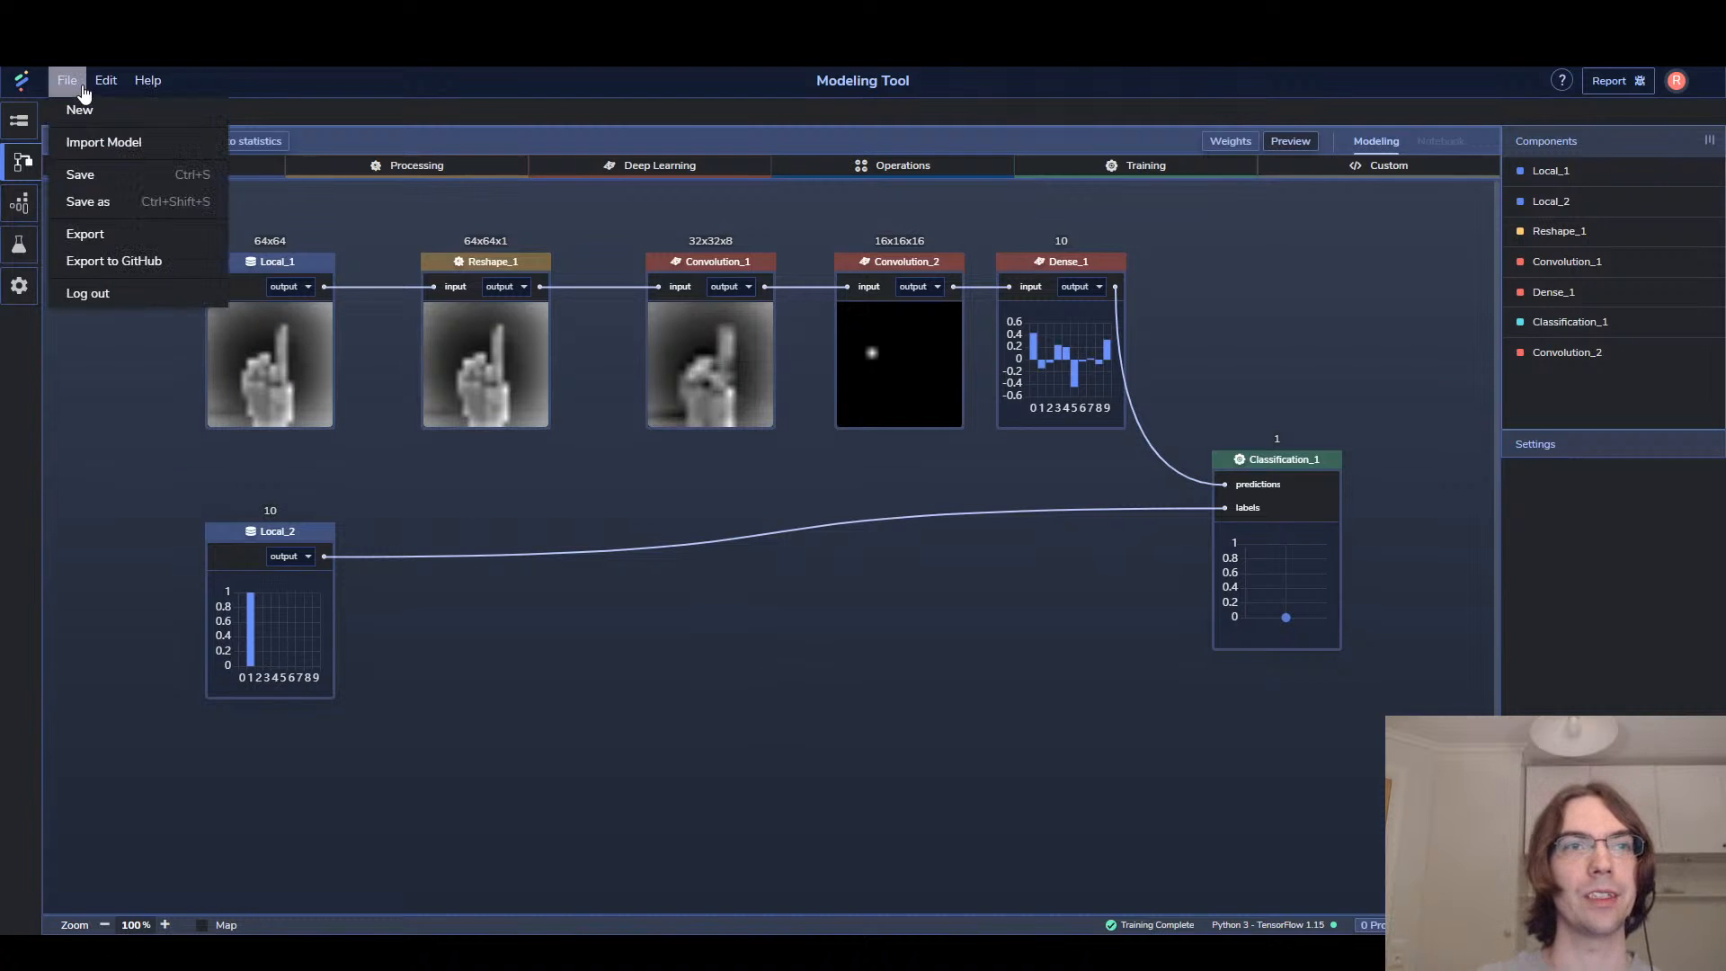
left_click(113, 232)
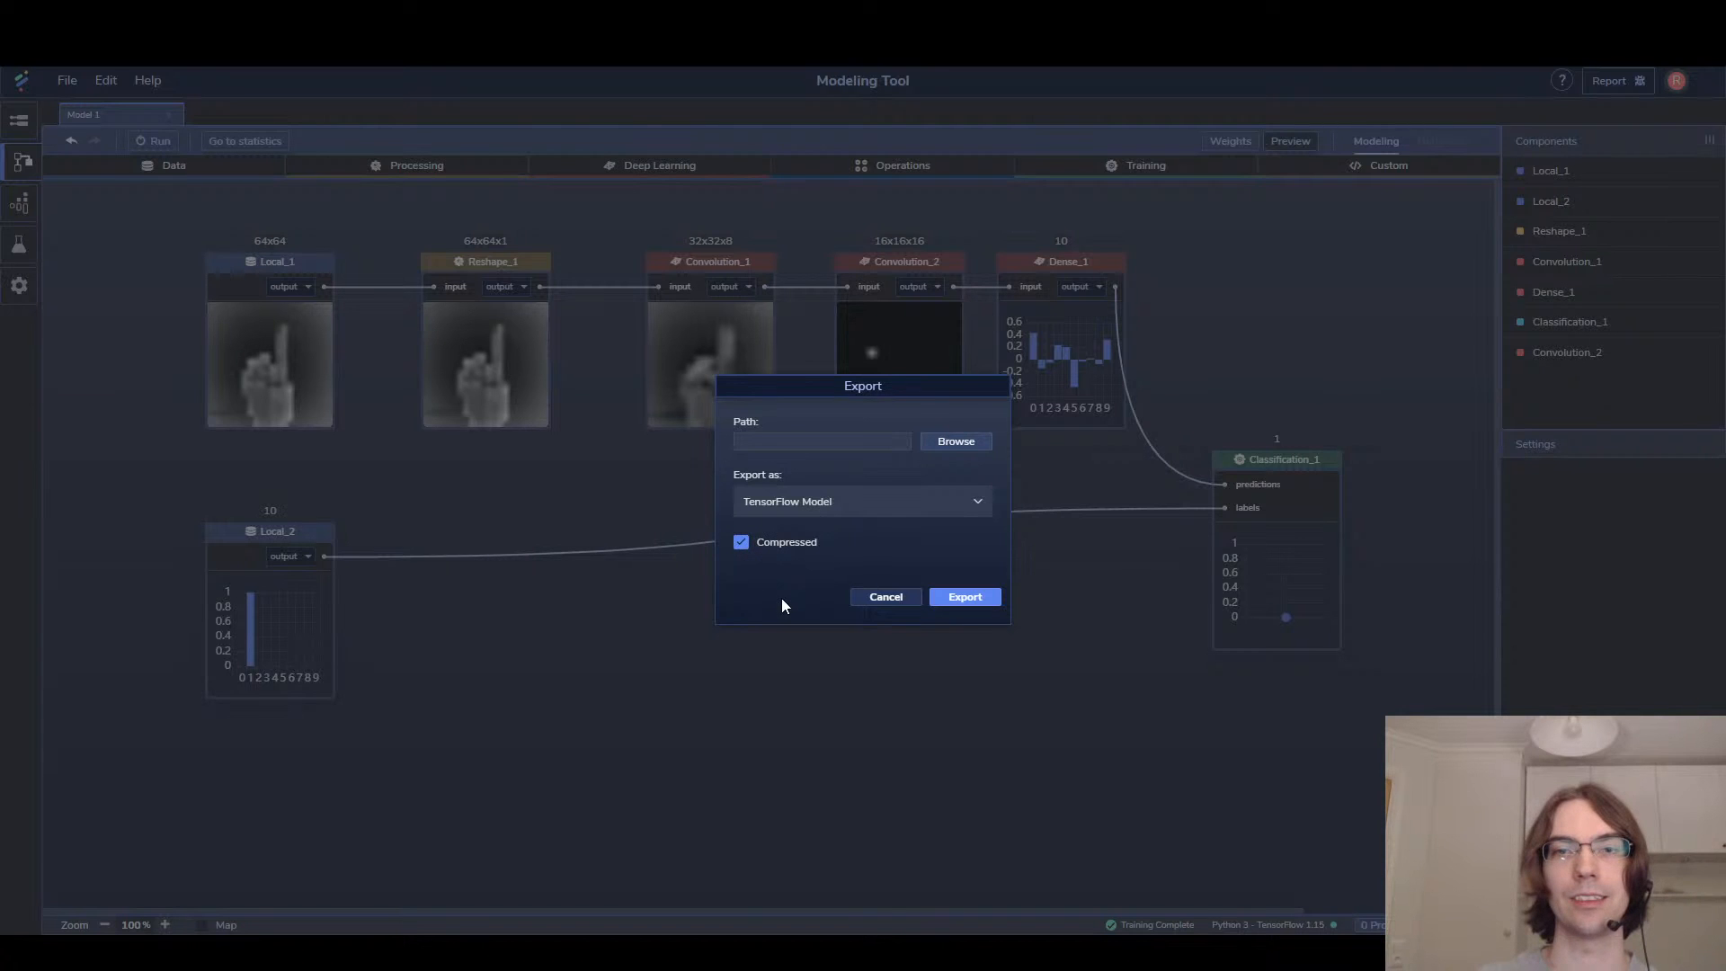
left_click(885, 597)
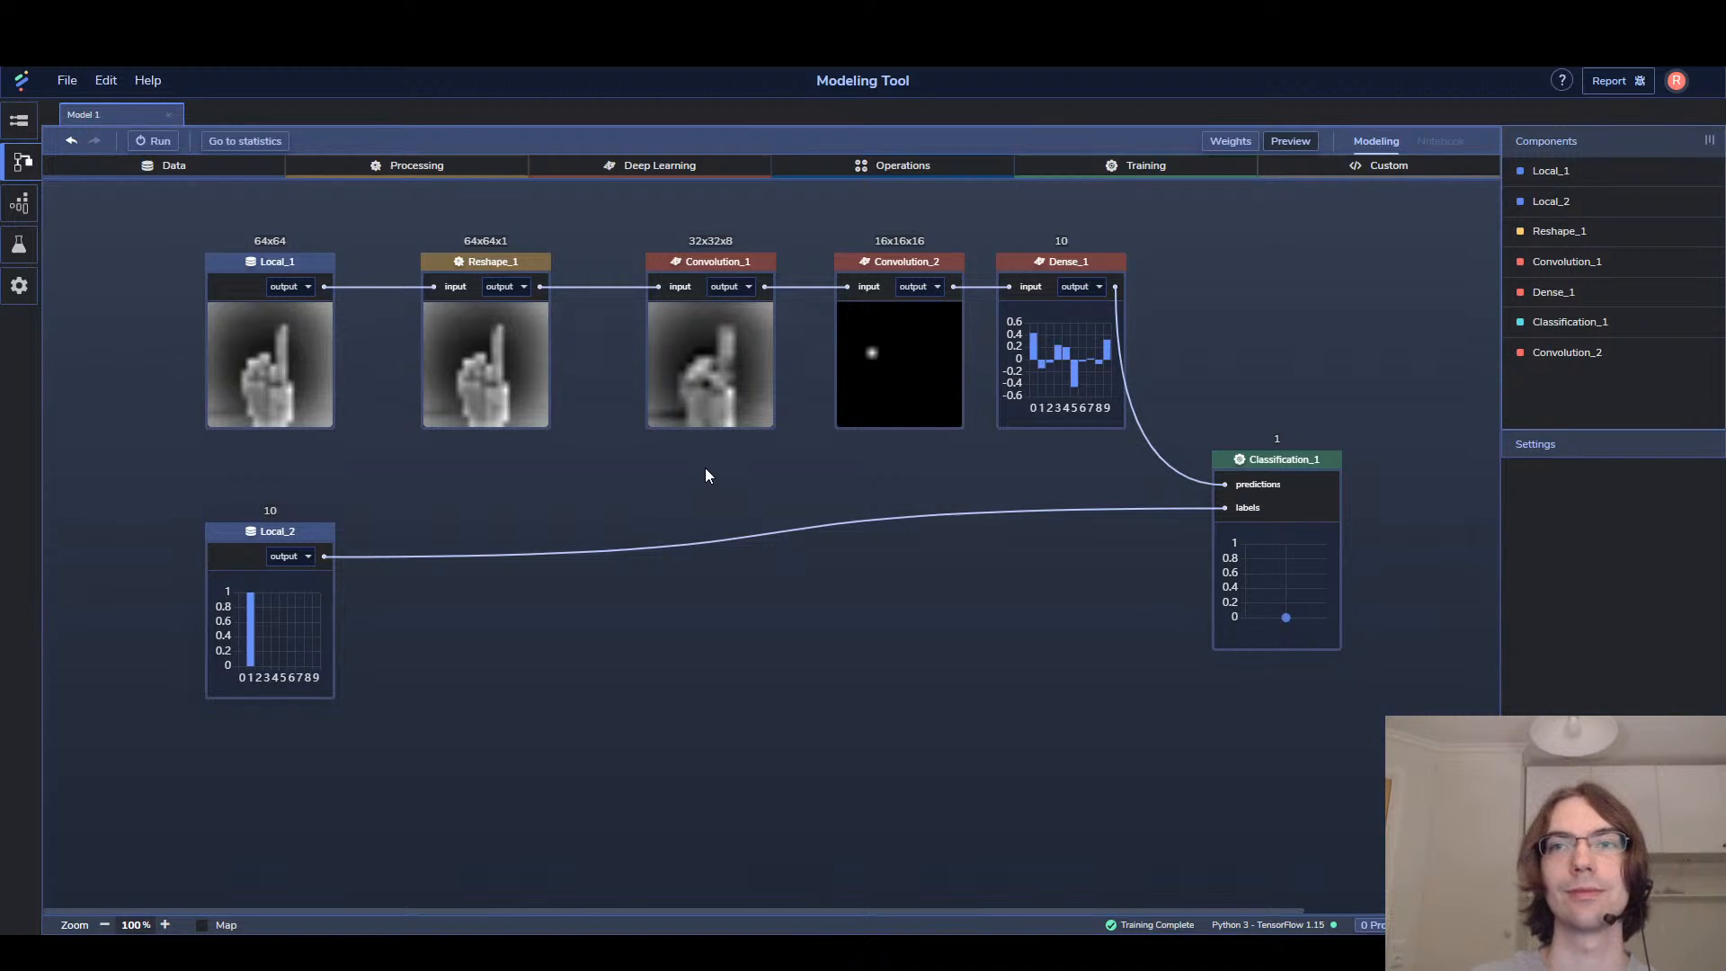
Set Dense_1's activation function to Sigmoid and Convolution_1's feature maps to 12
left_click(1071, 347)
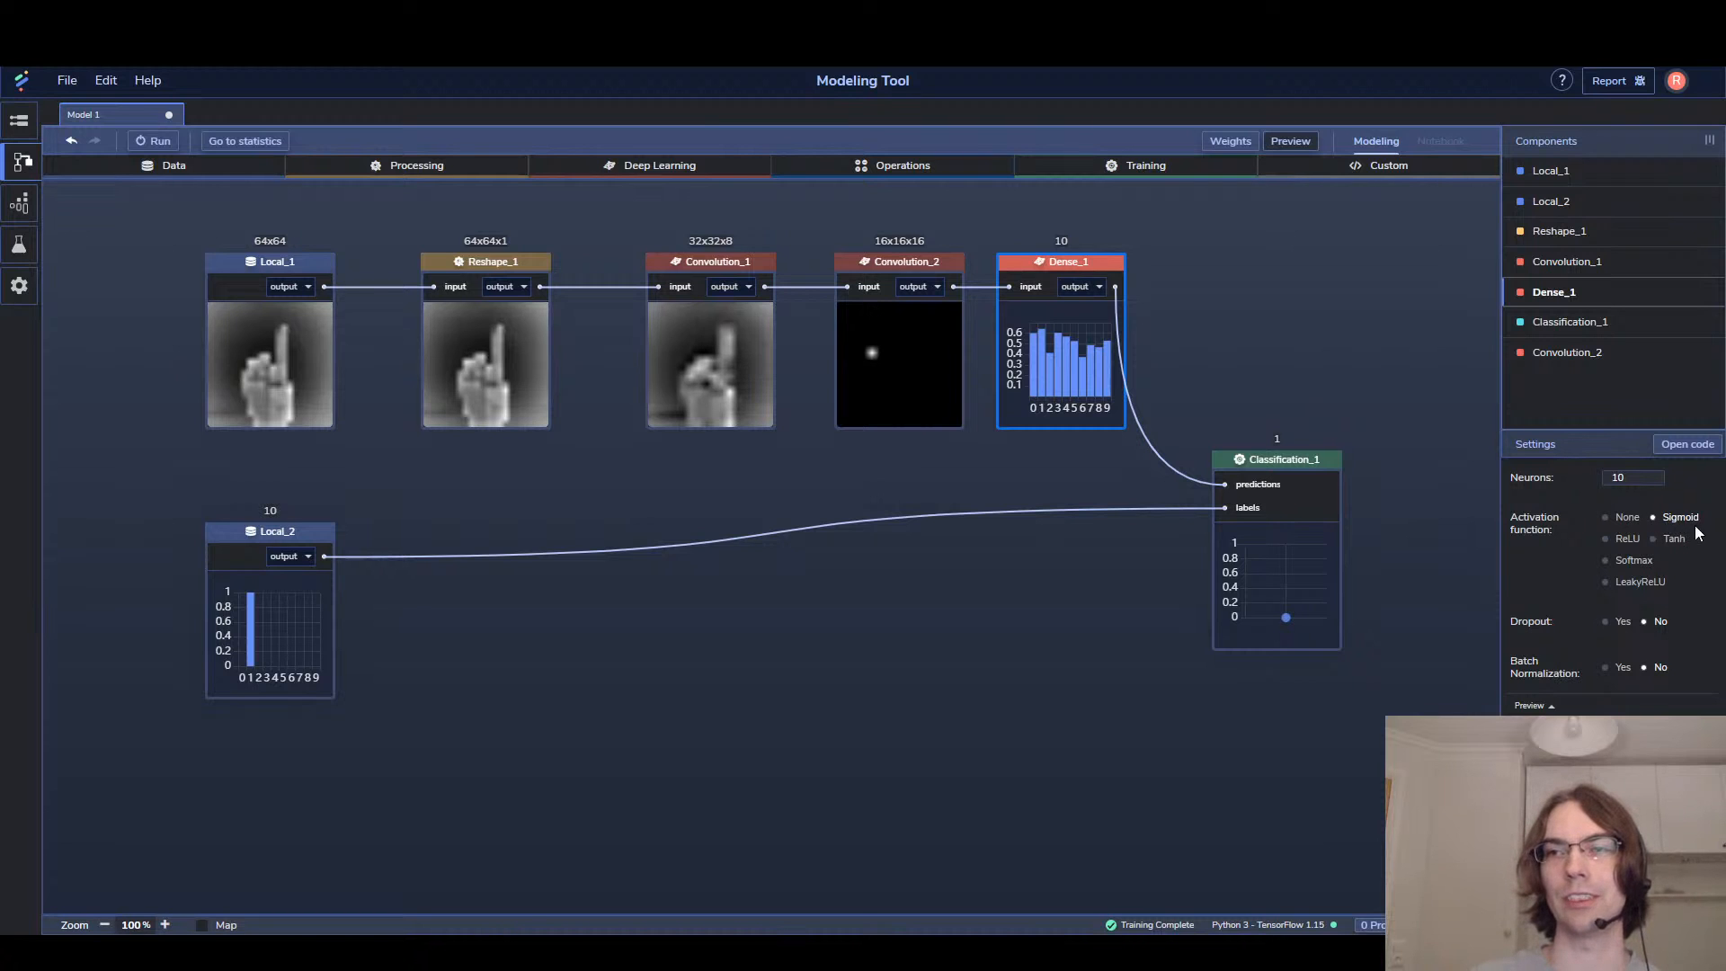
left_click(665, 355)
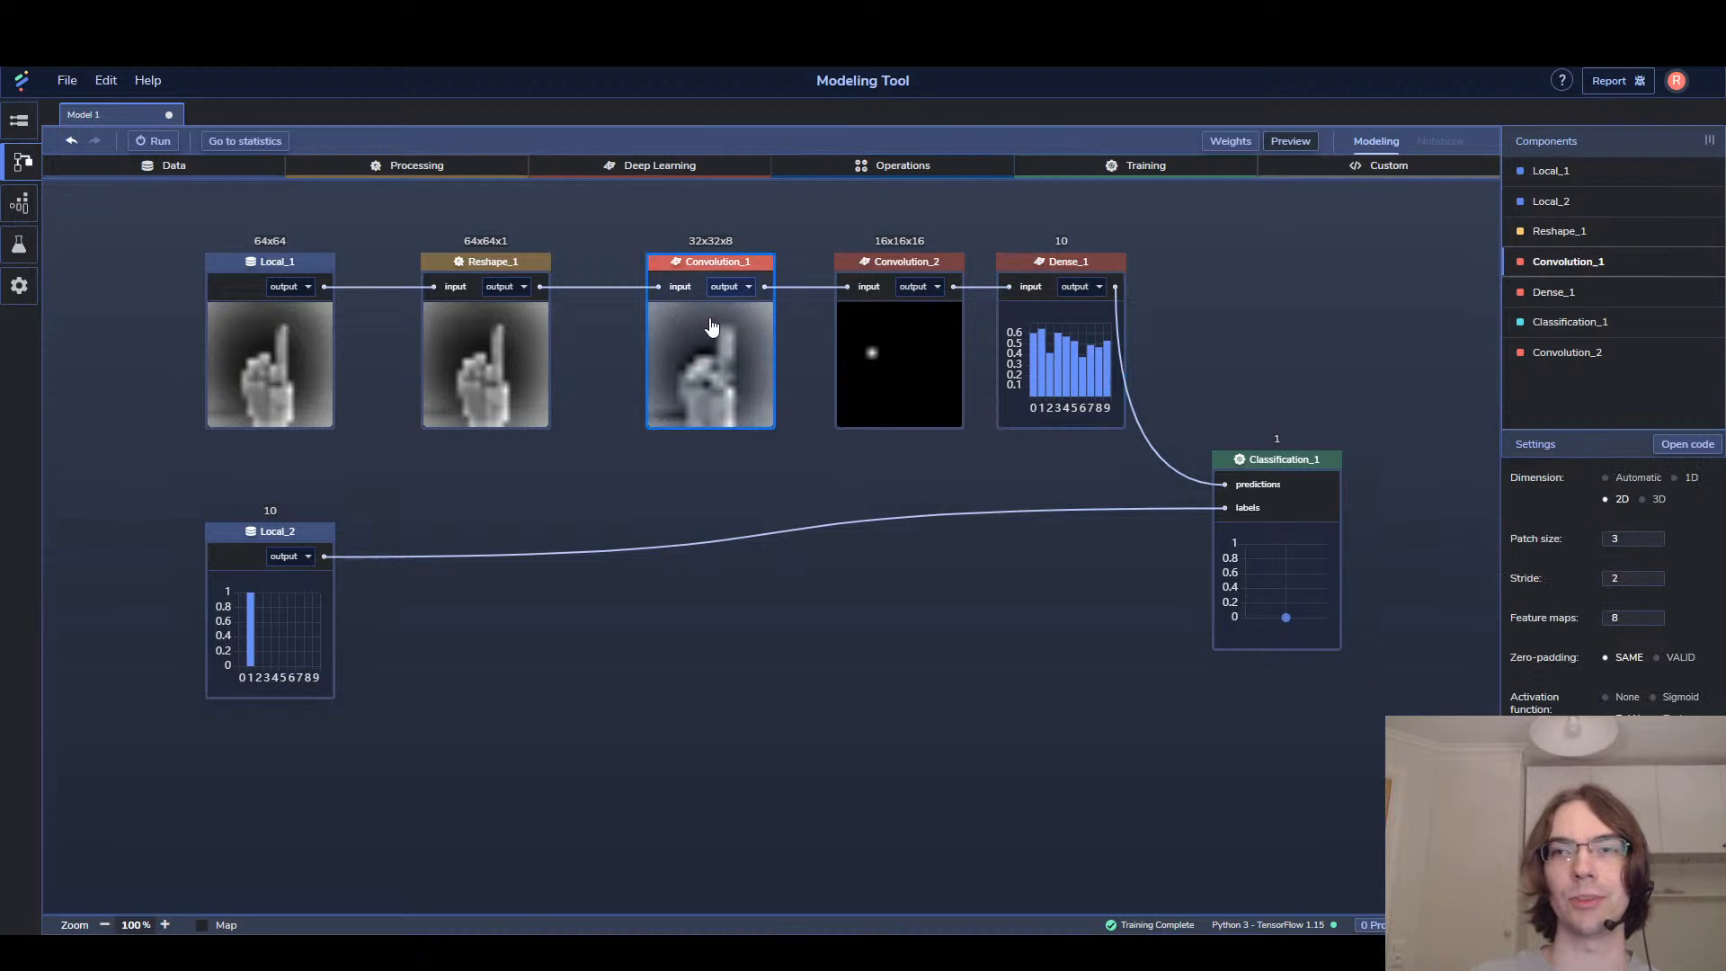
left_click(1633, 617)
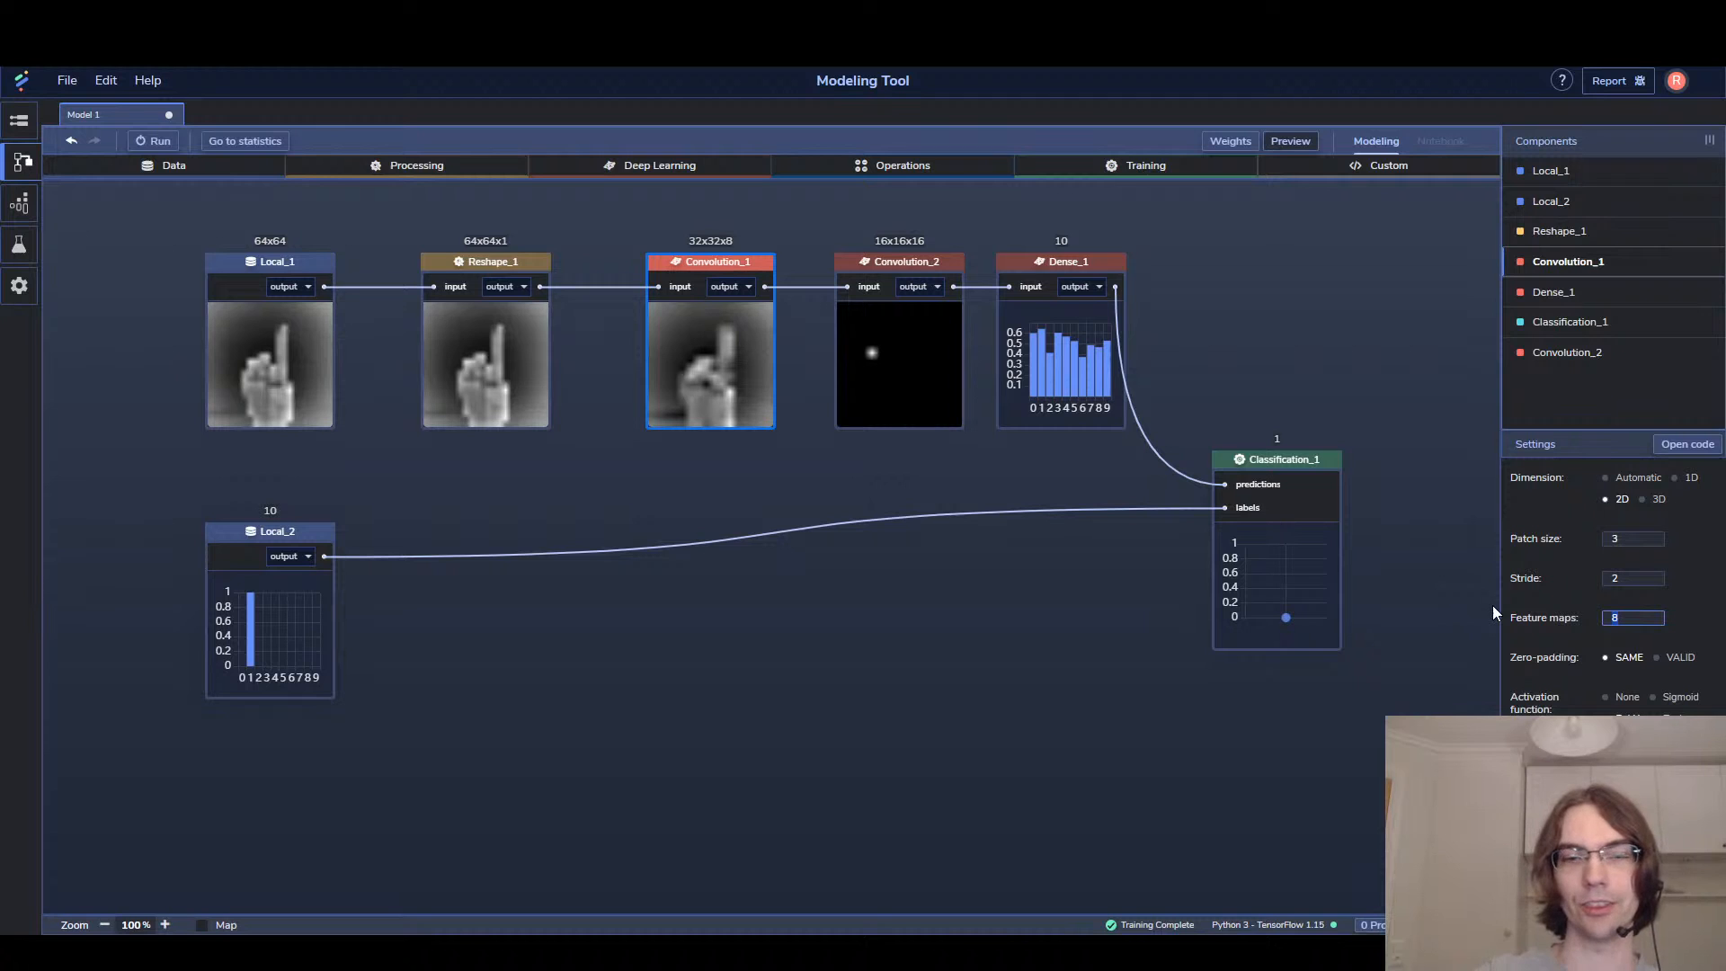
type("10")
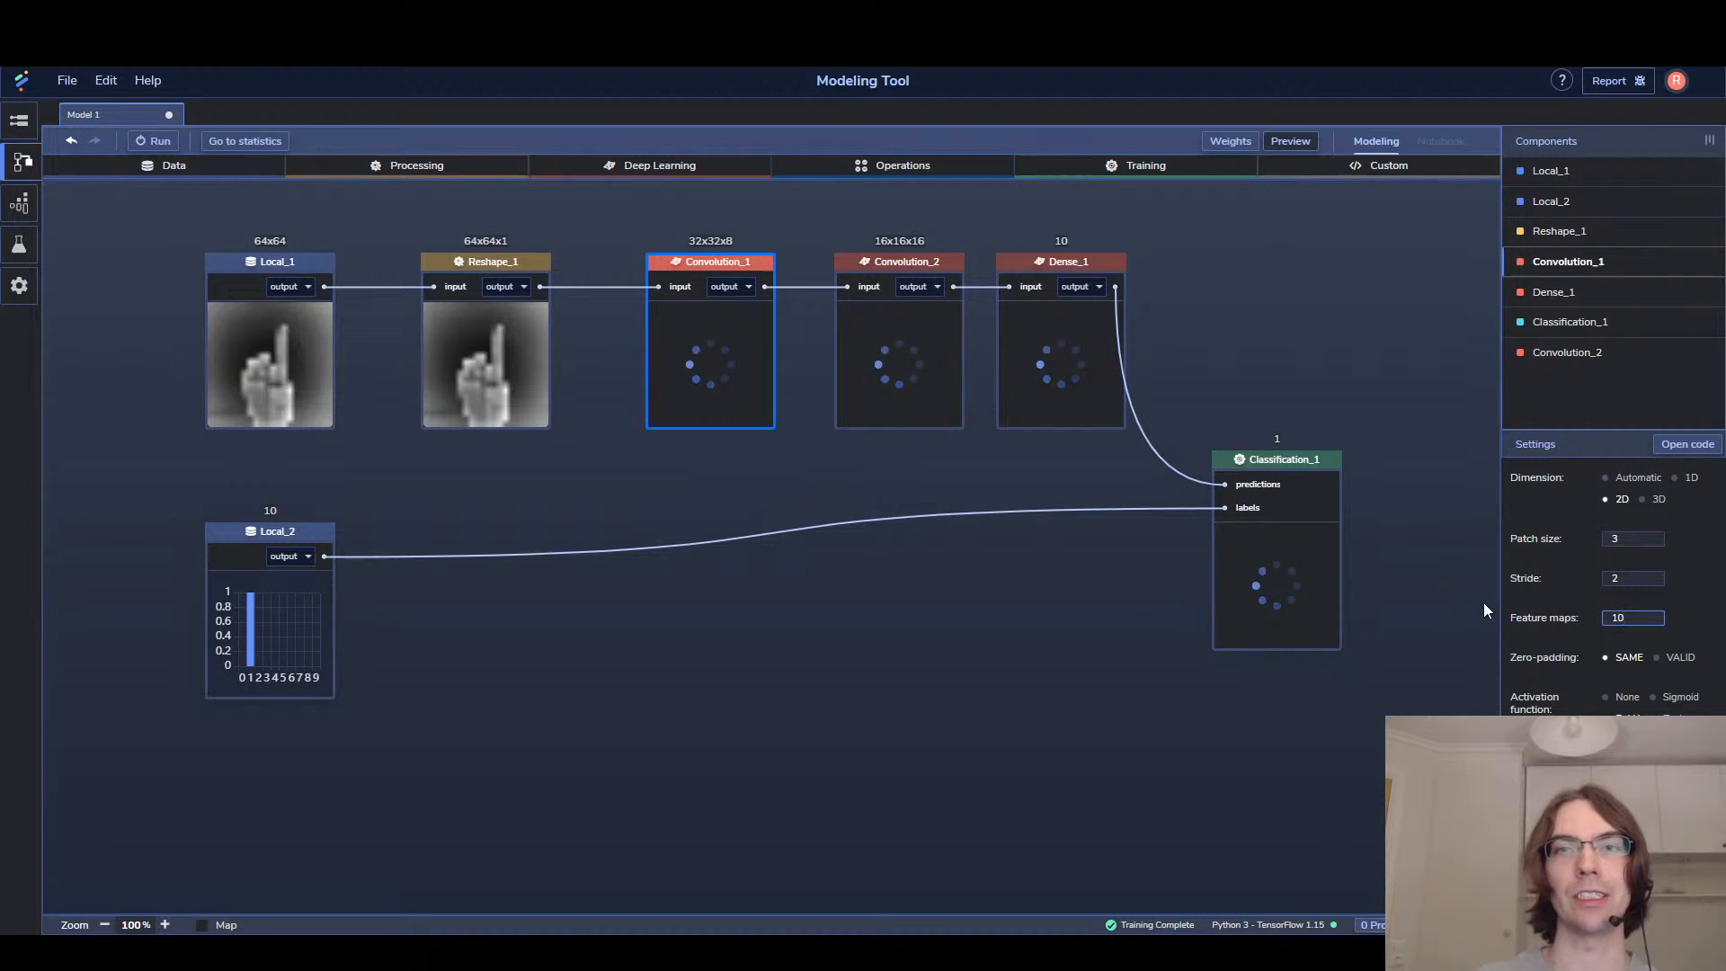
key("BackSpace")
type("2")
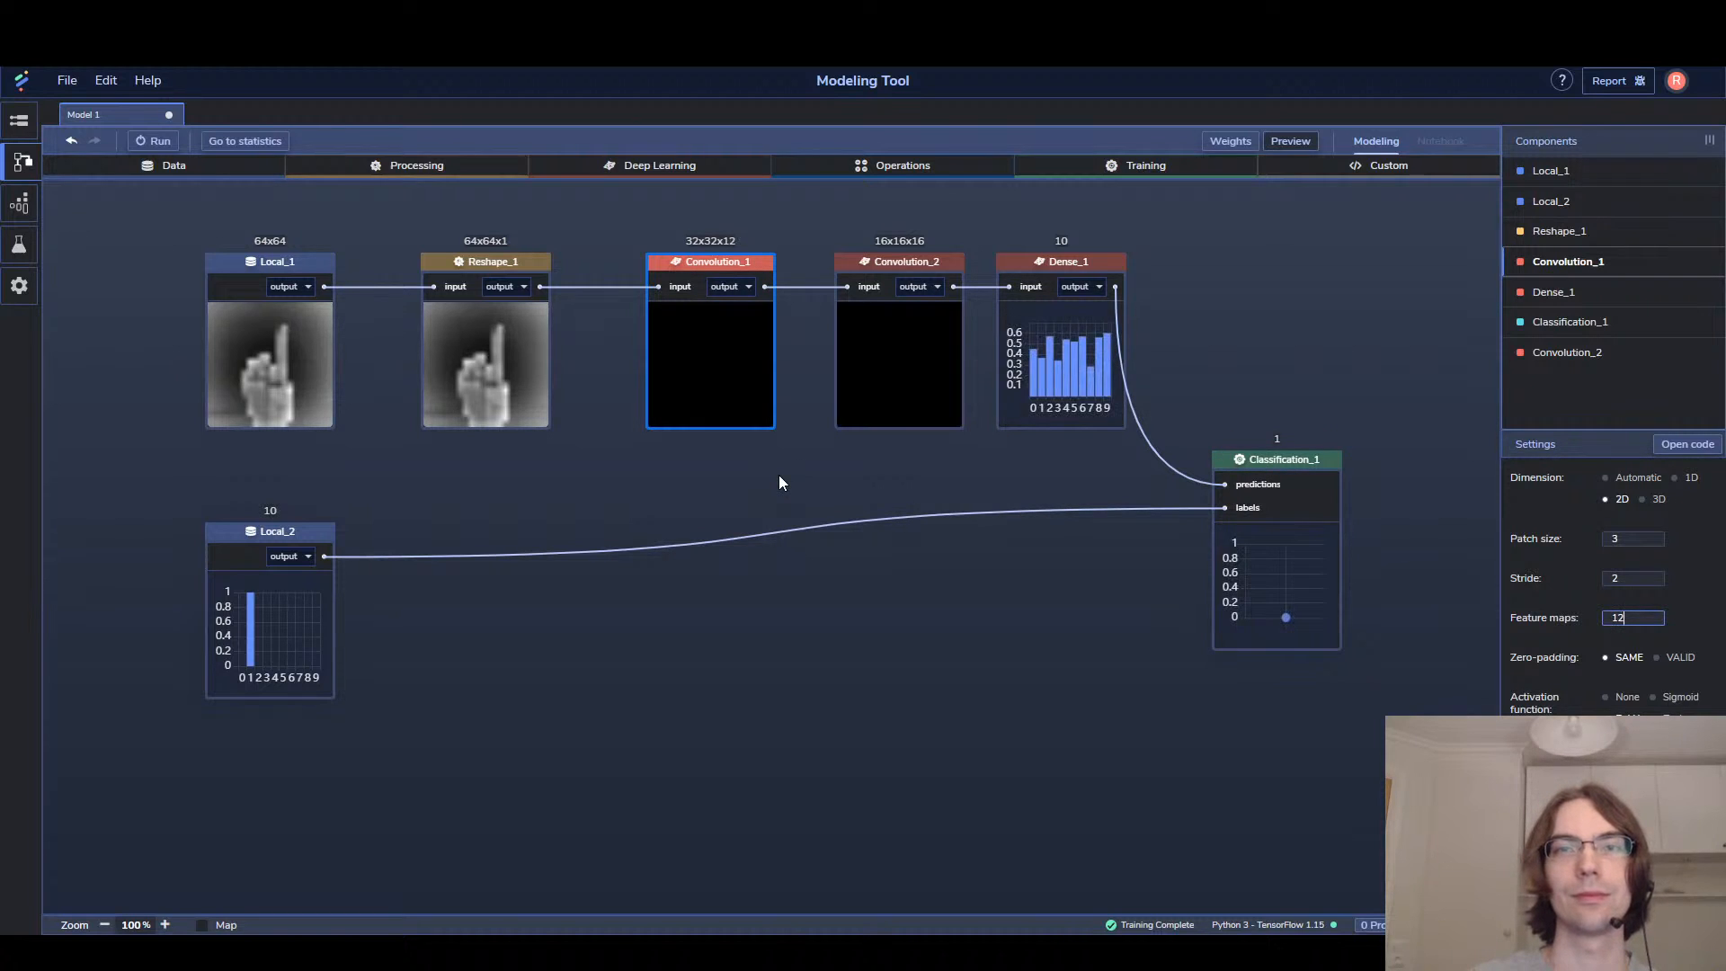
Retrain the model without starting from weights and follow its accuracy and loss charts to completion
left_click(153, 141)
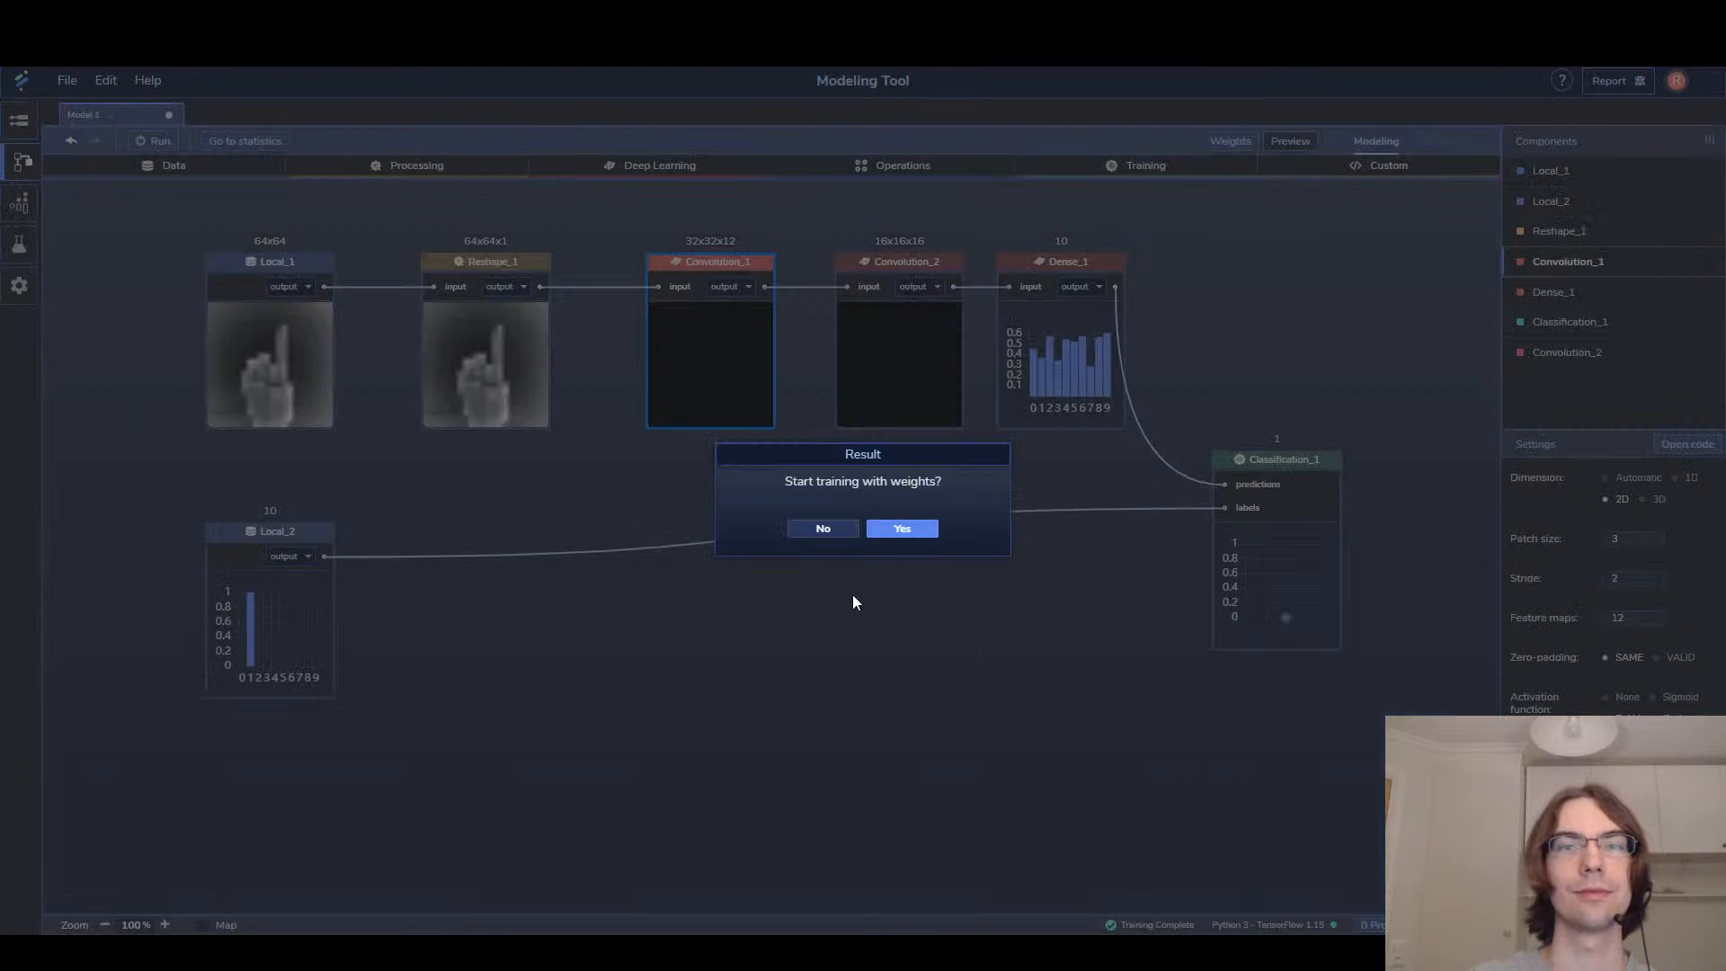
left_click(821, 530)
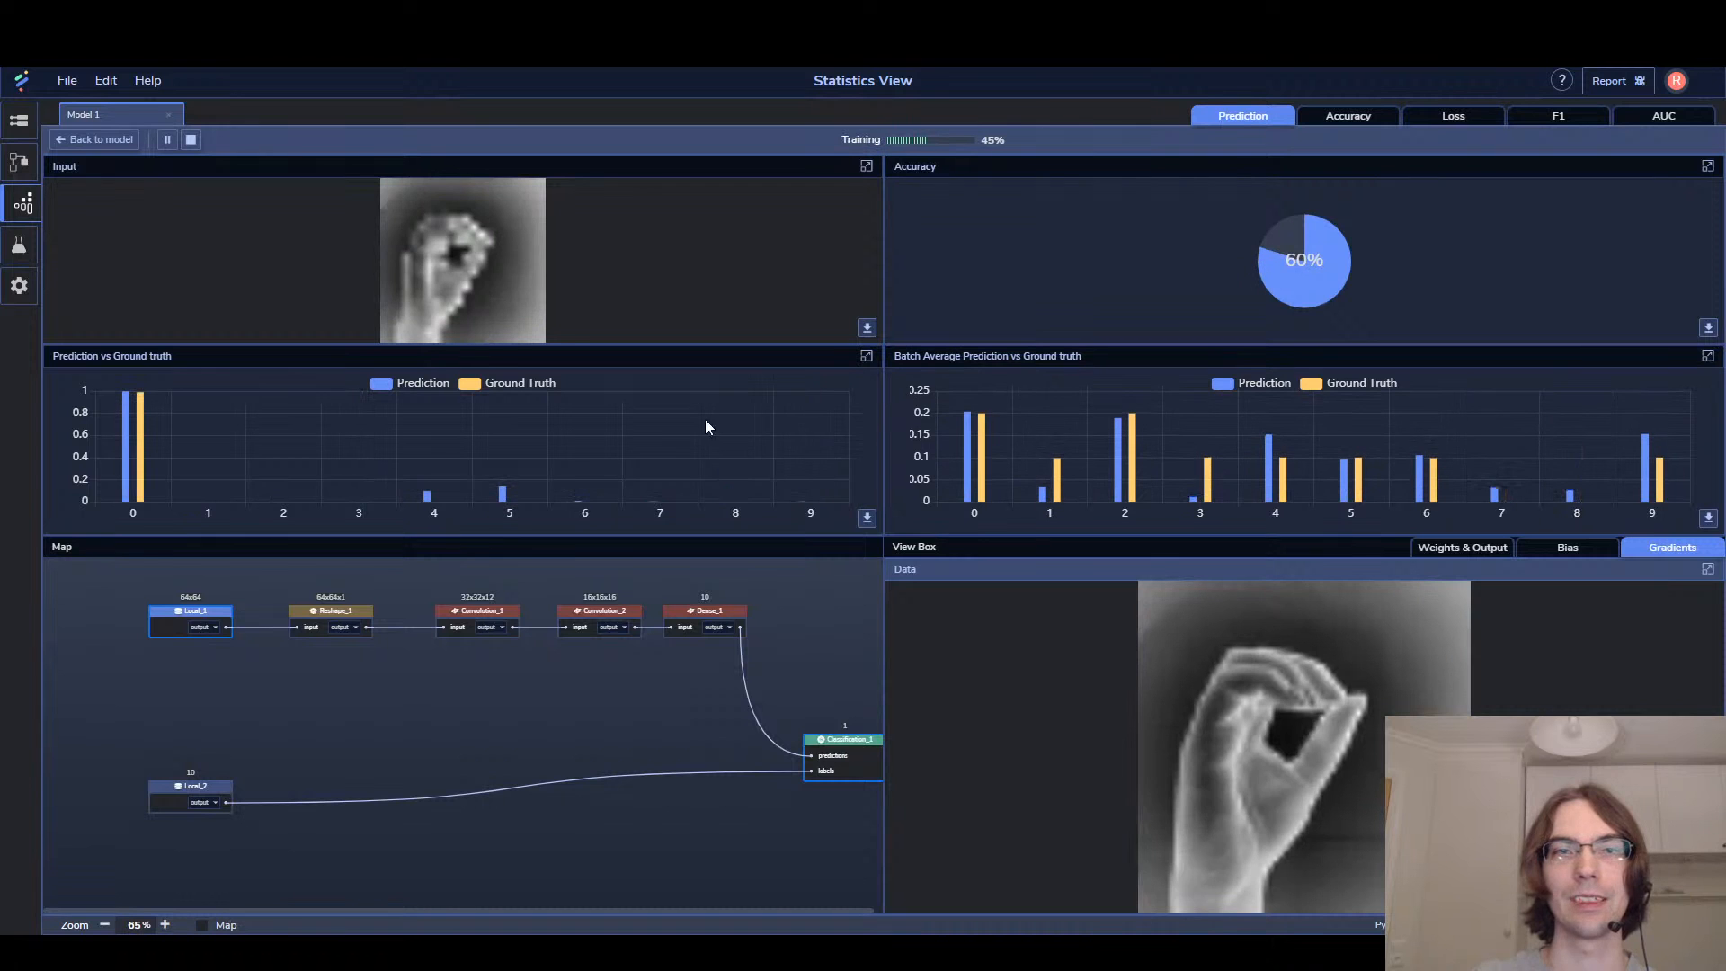
left_click(1362, 116)
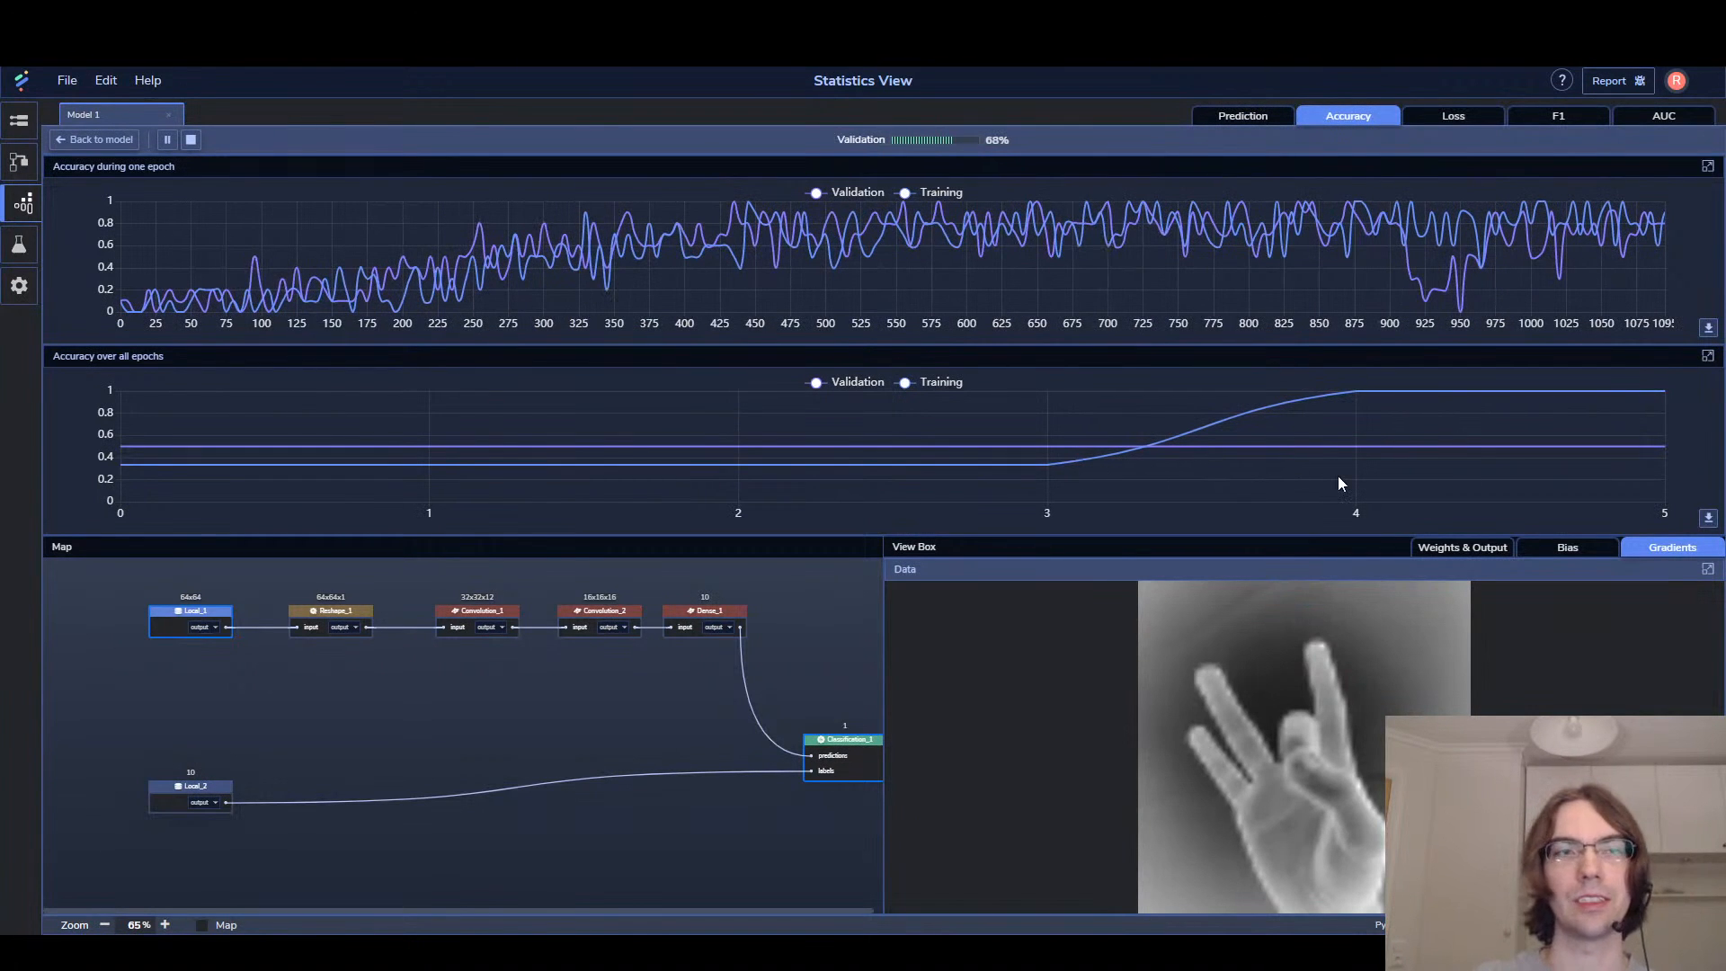
left_click(1467, 124)
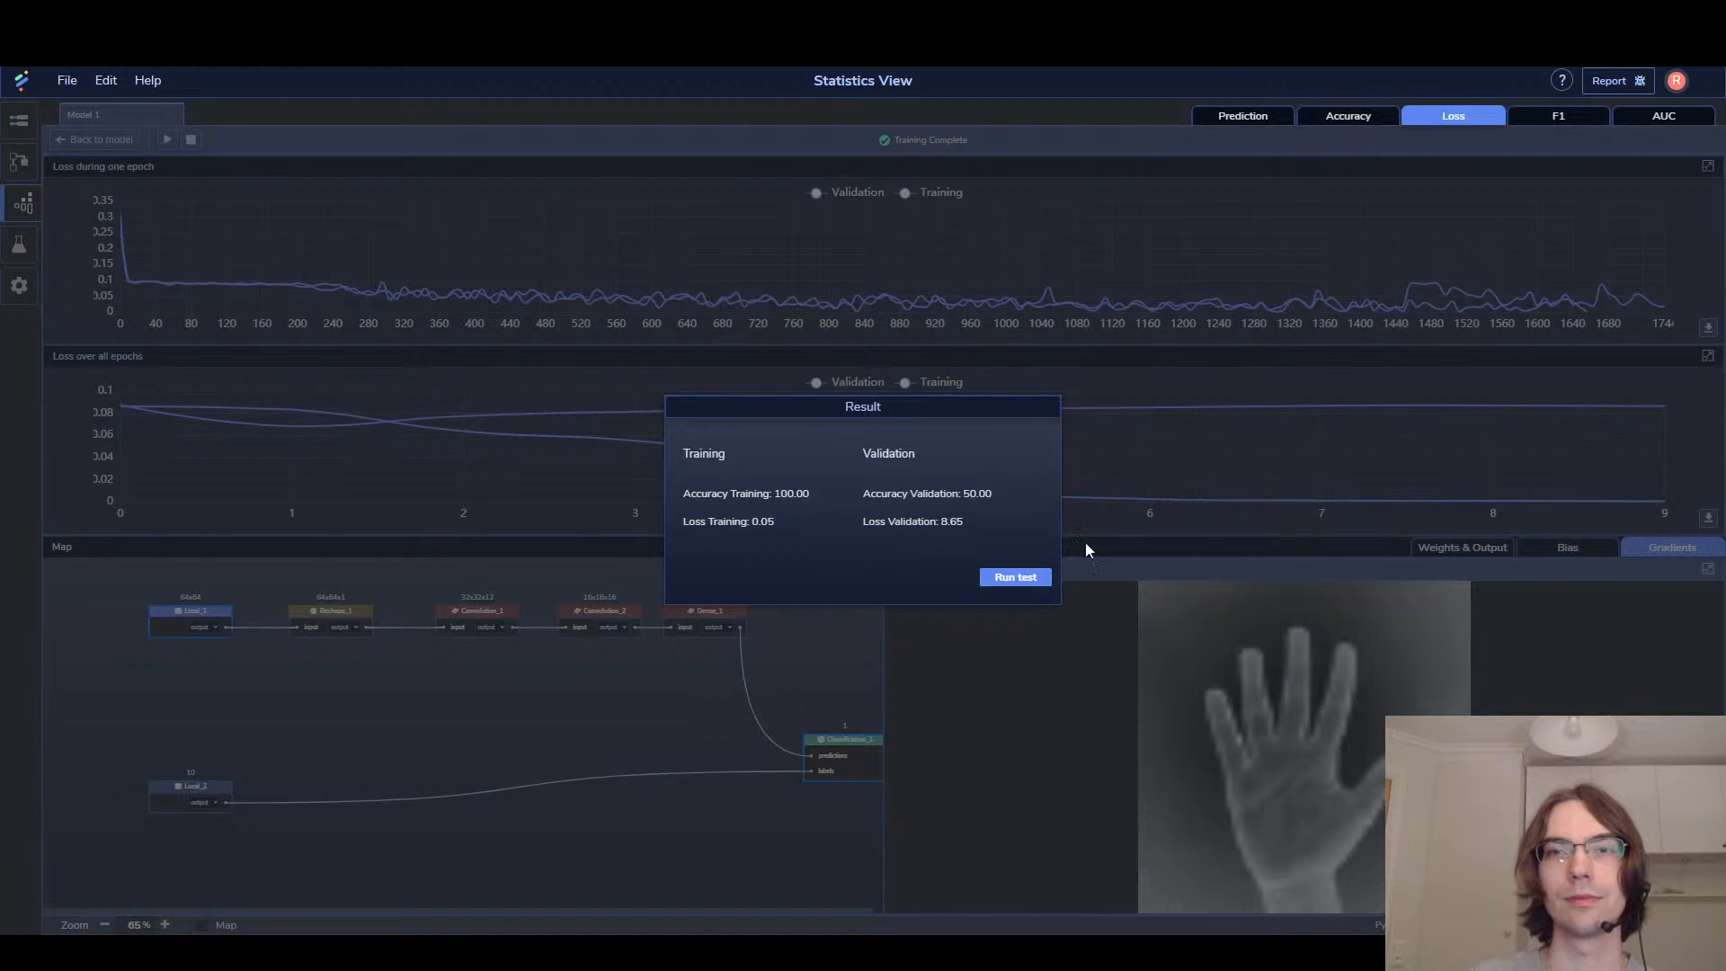
Run the test on the retrained model and step through samples to compare prediction with ground truth
left_click(1008, 578)
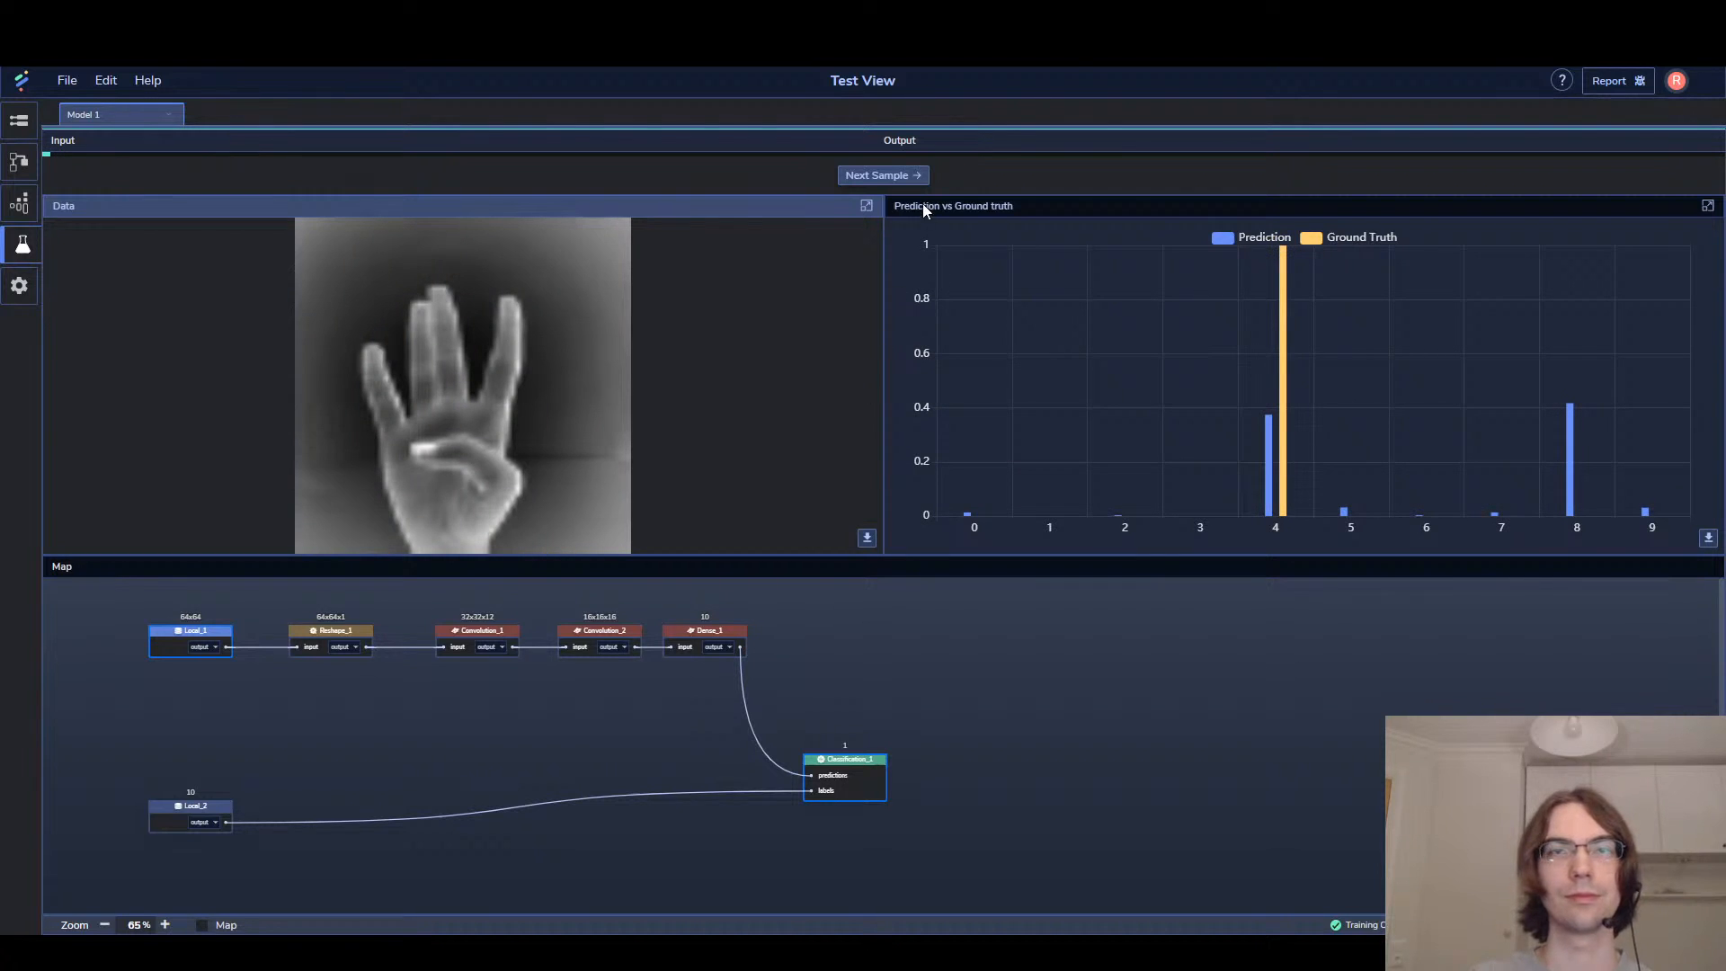
left_click(909, 179)
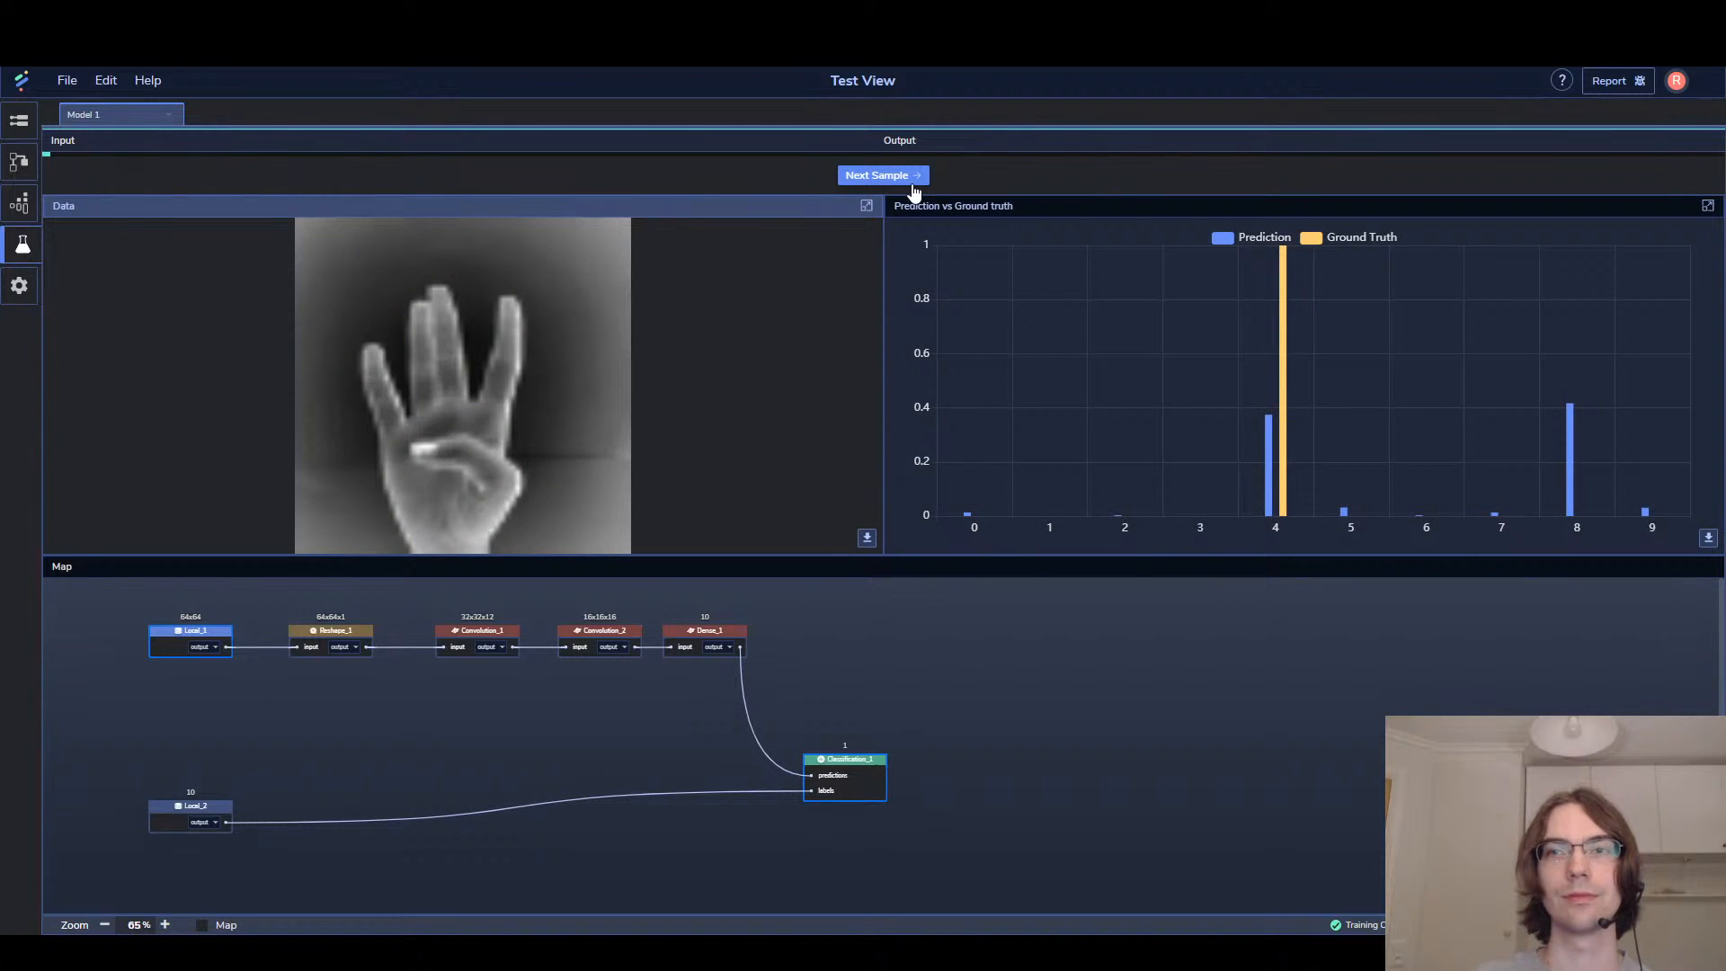
left_click(913, 180)
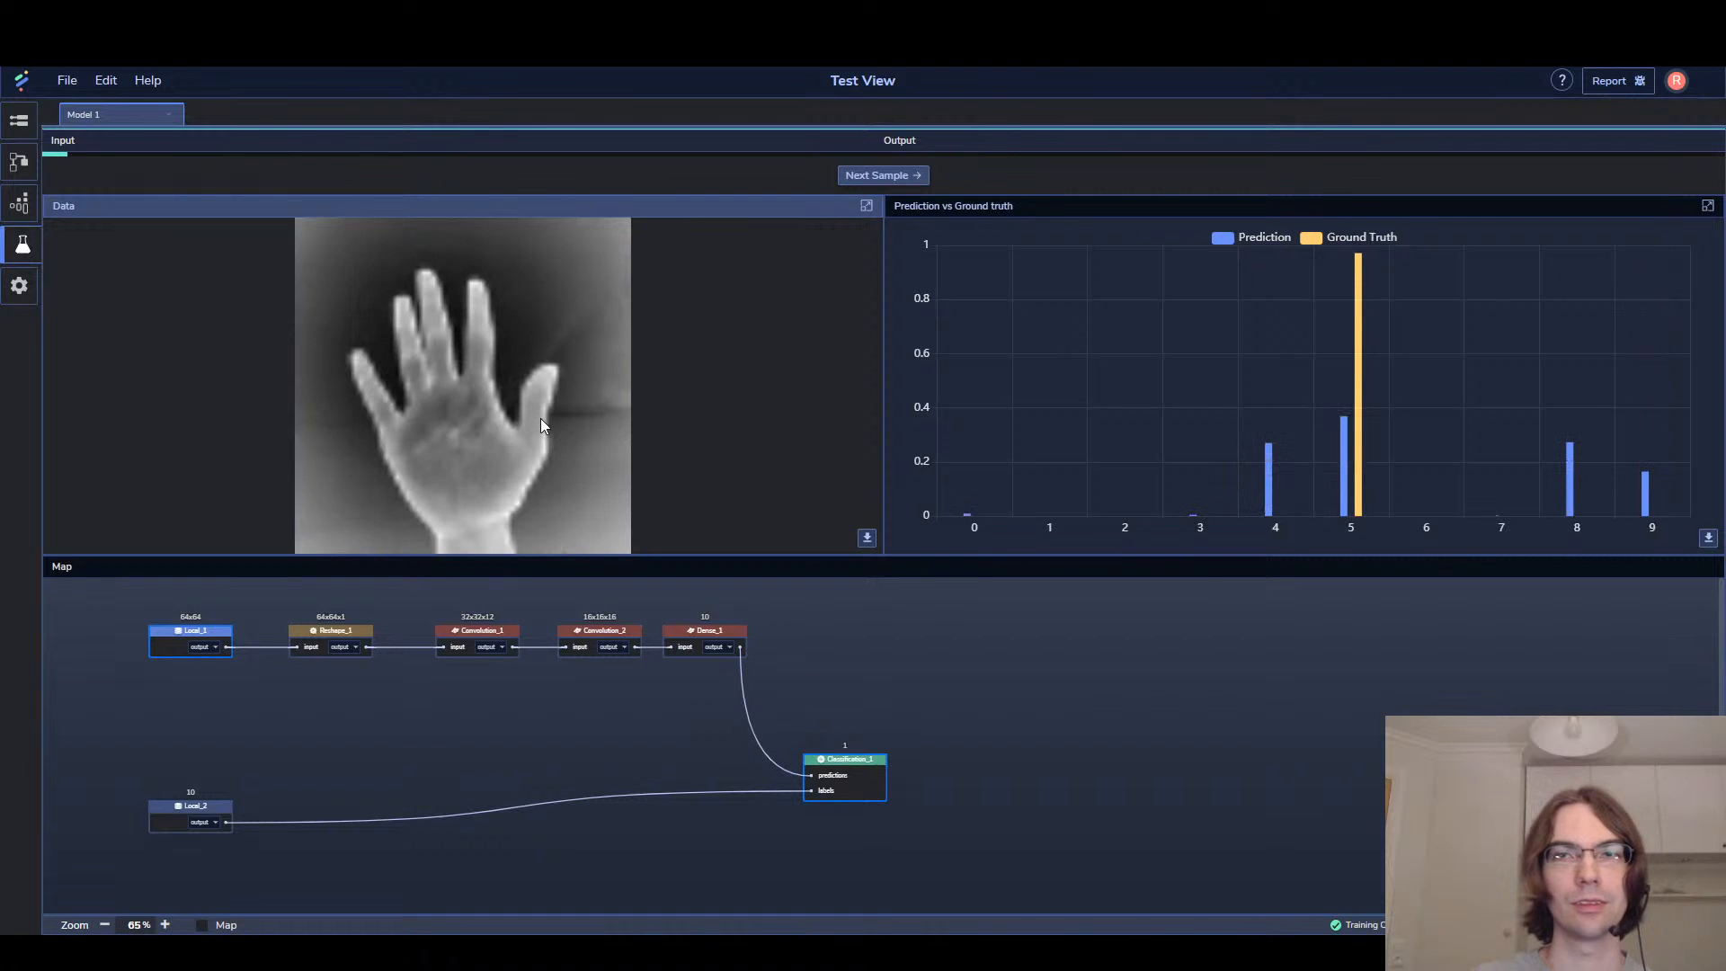
left_click(883, 176)
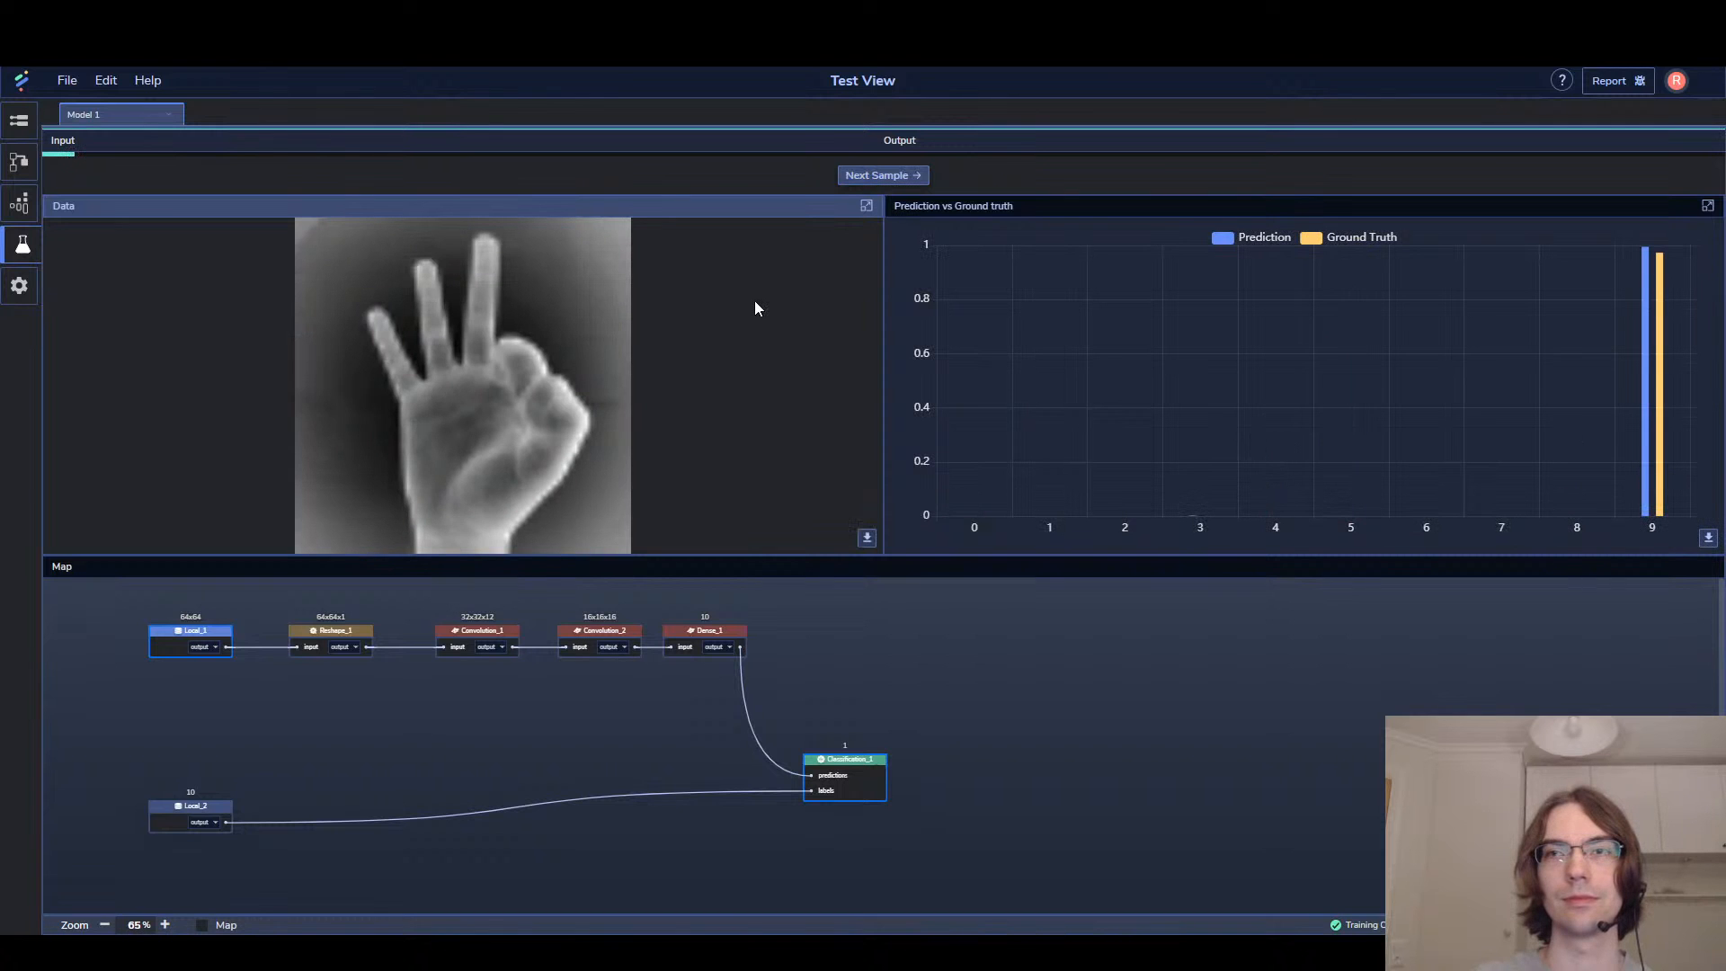
Review the completed training's accuracy charts in the statistics and return to the model
left_click(18, 203)
left_click(1348, 118)
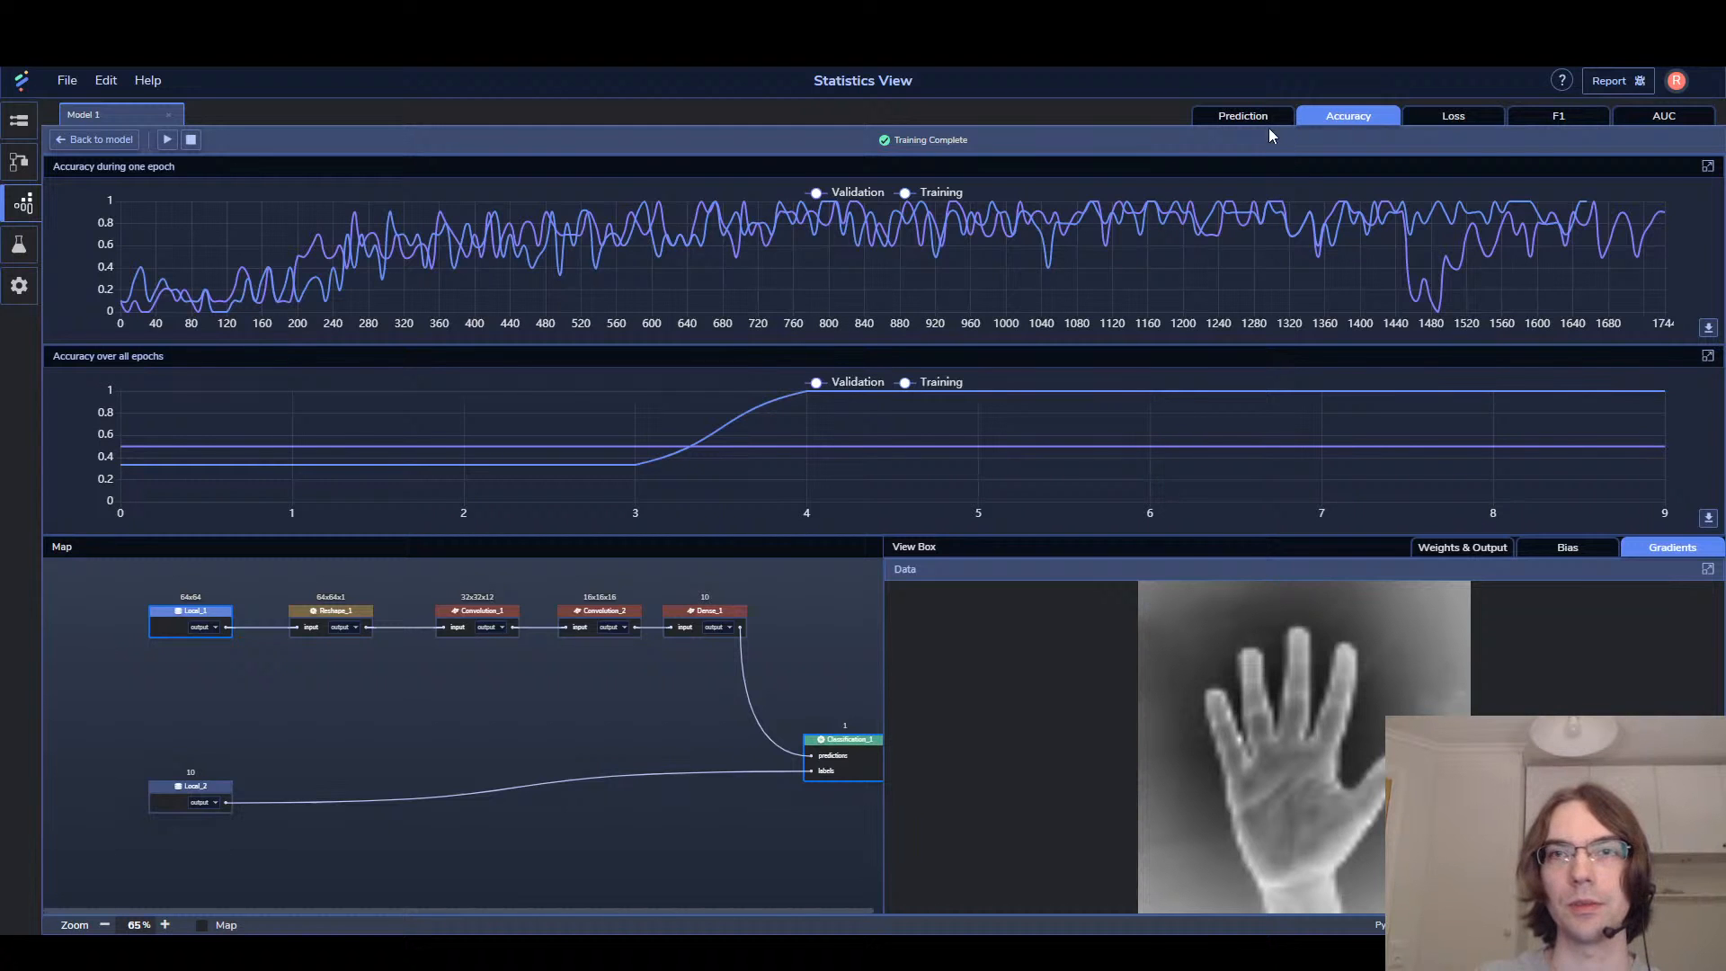
left_click(70, 139)
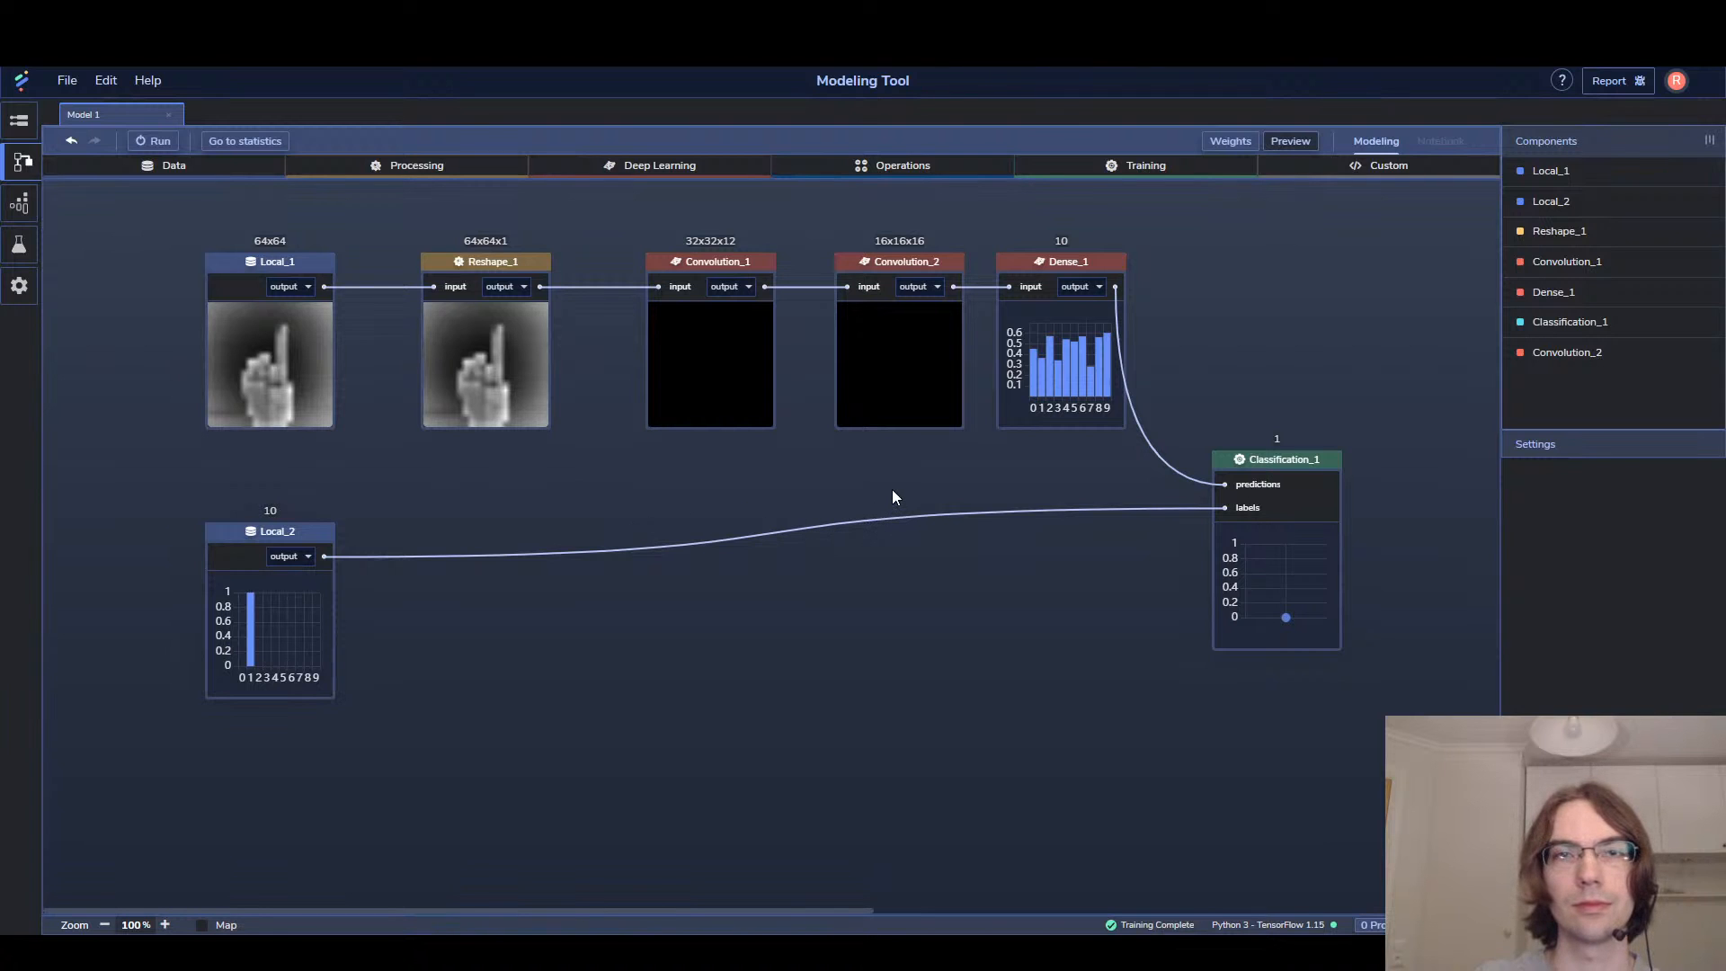
Shift Convolution_1 and Convolution_2 slightly toward Reshape_1 and set Convolution_1's feature maps to 8
left_click_drag(694, 390, 686, 389)
left_click_drag(890, 389, 854, 390)
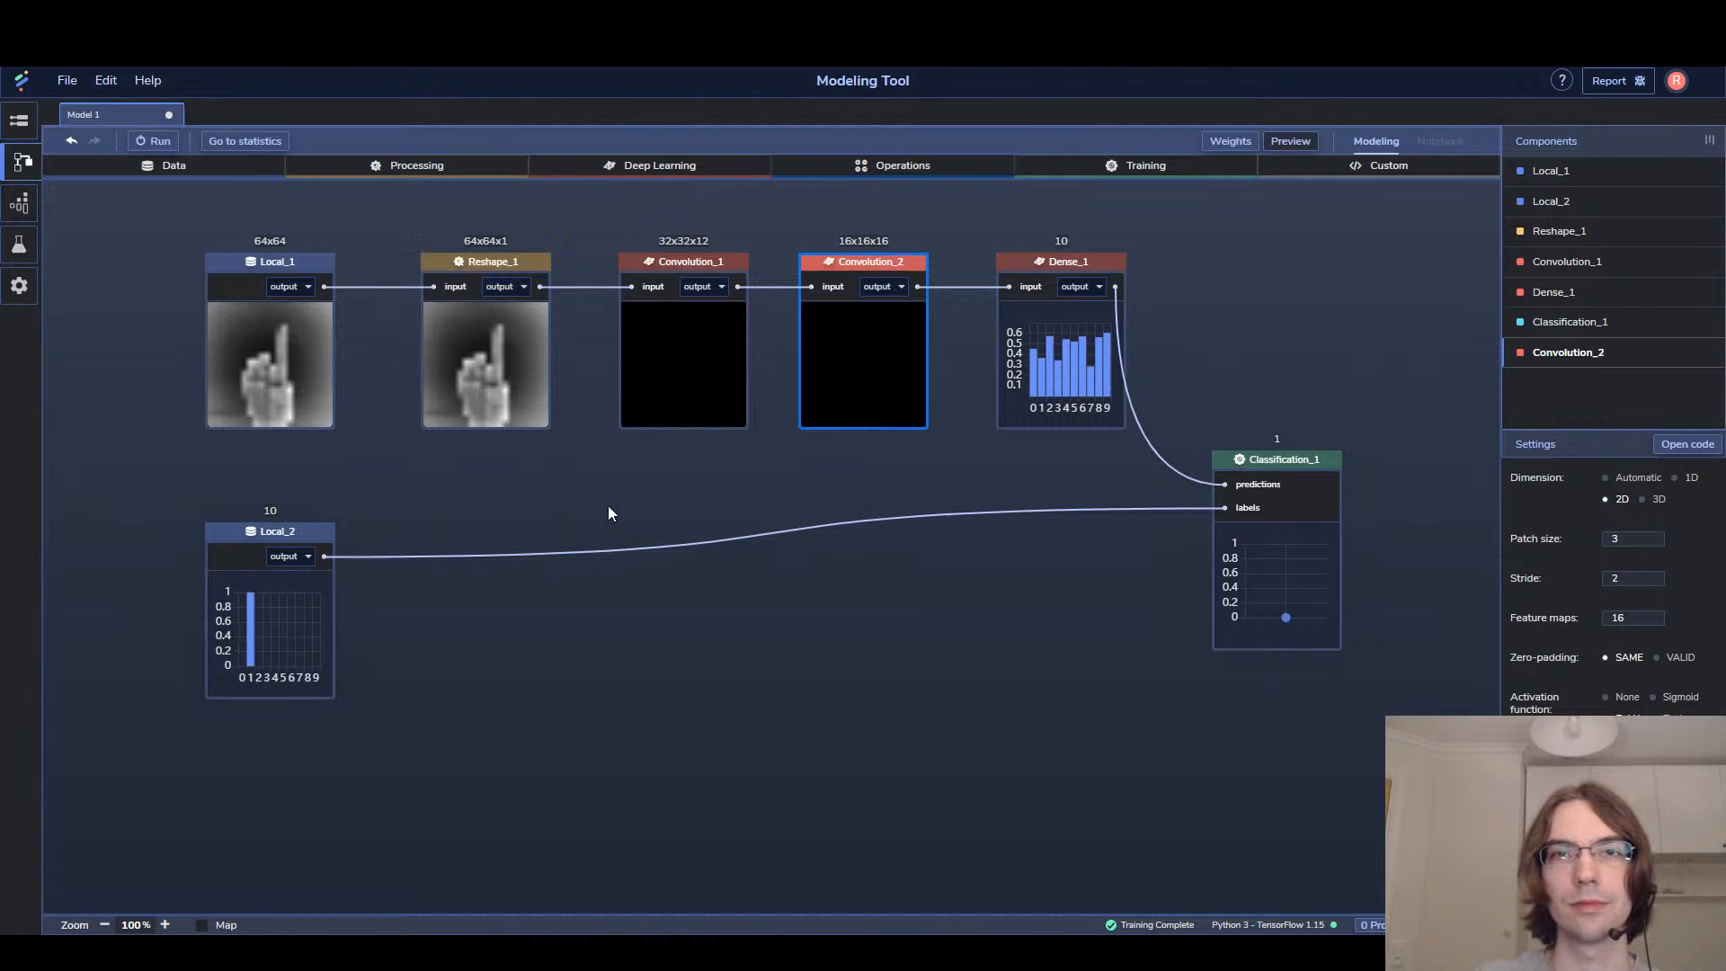
left_click(728, 382)
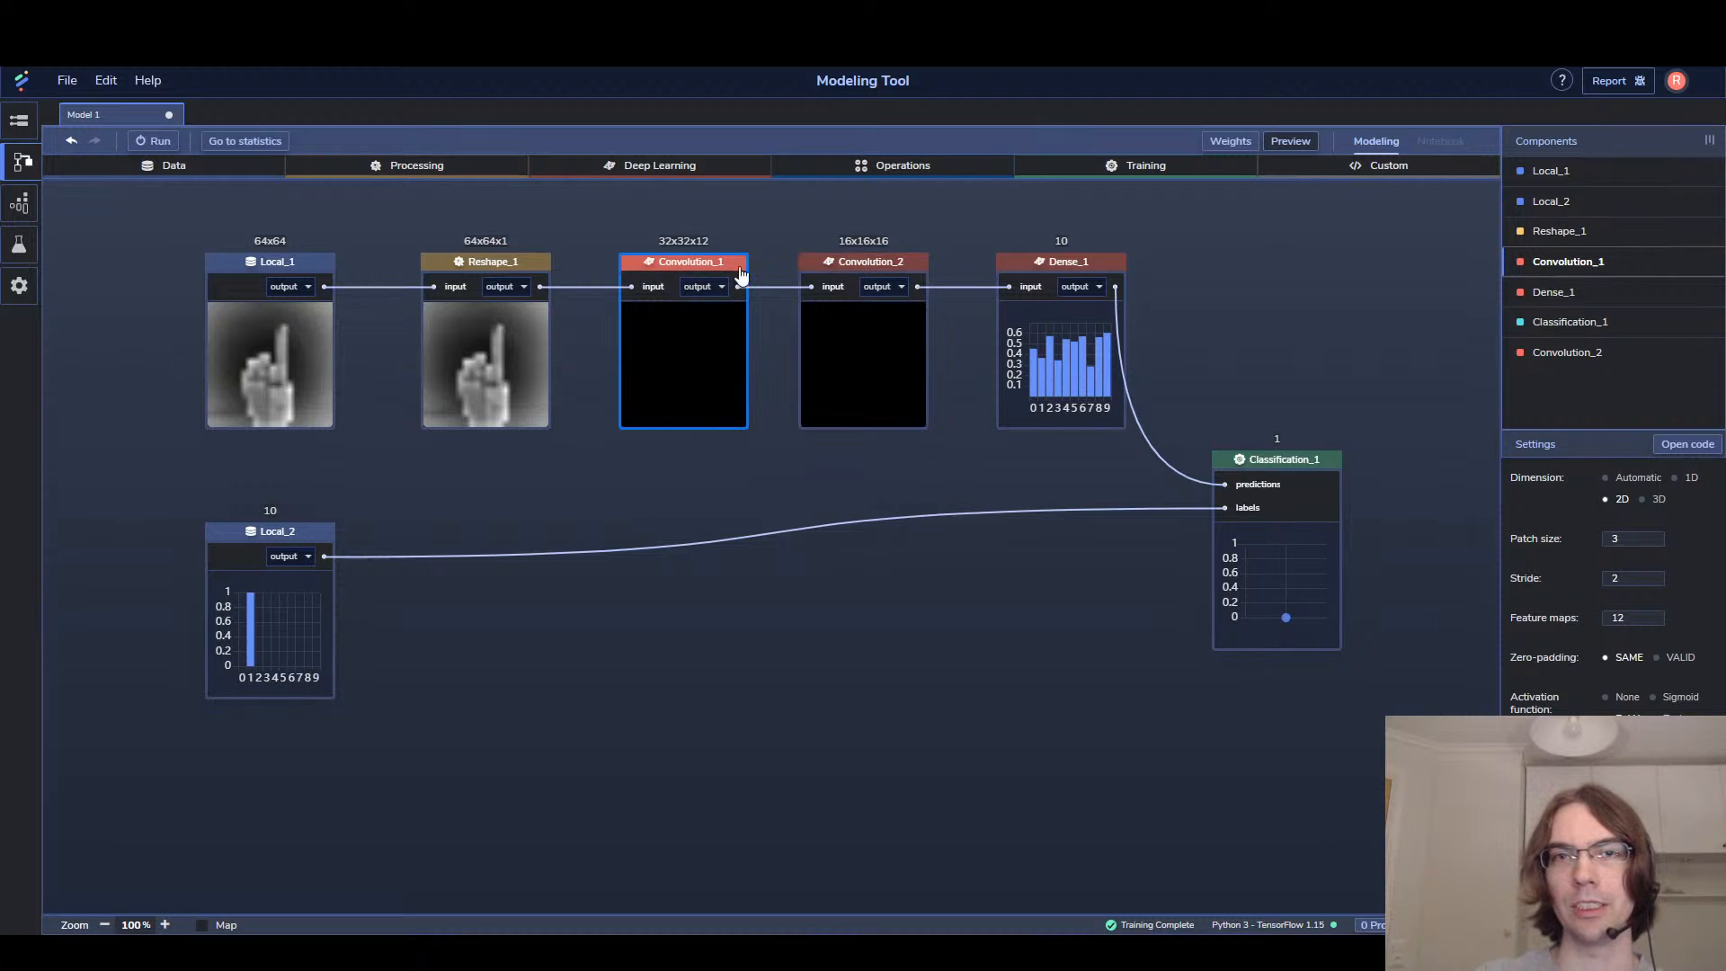
double_click(1642, 617)
type("8")
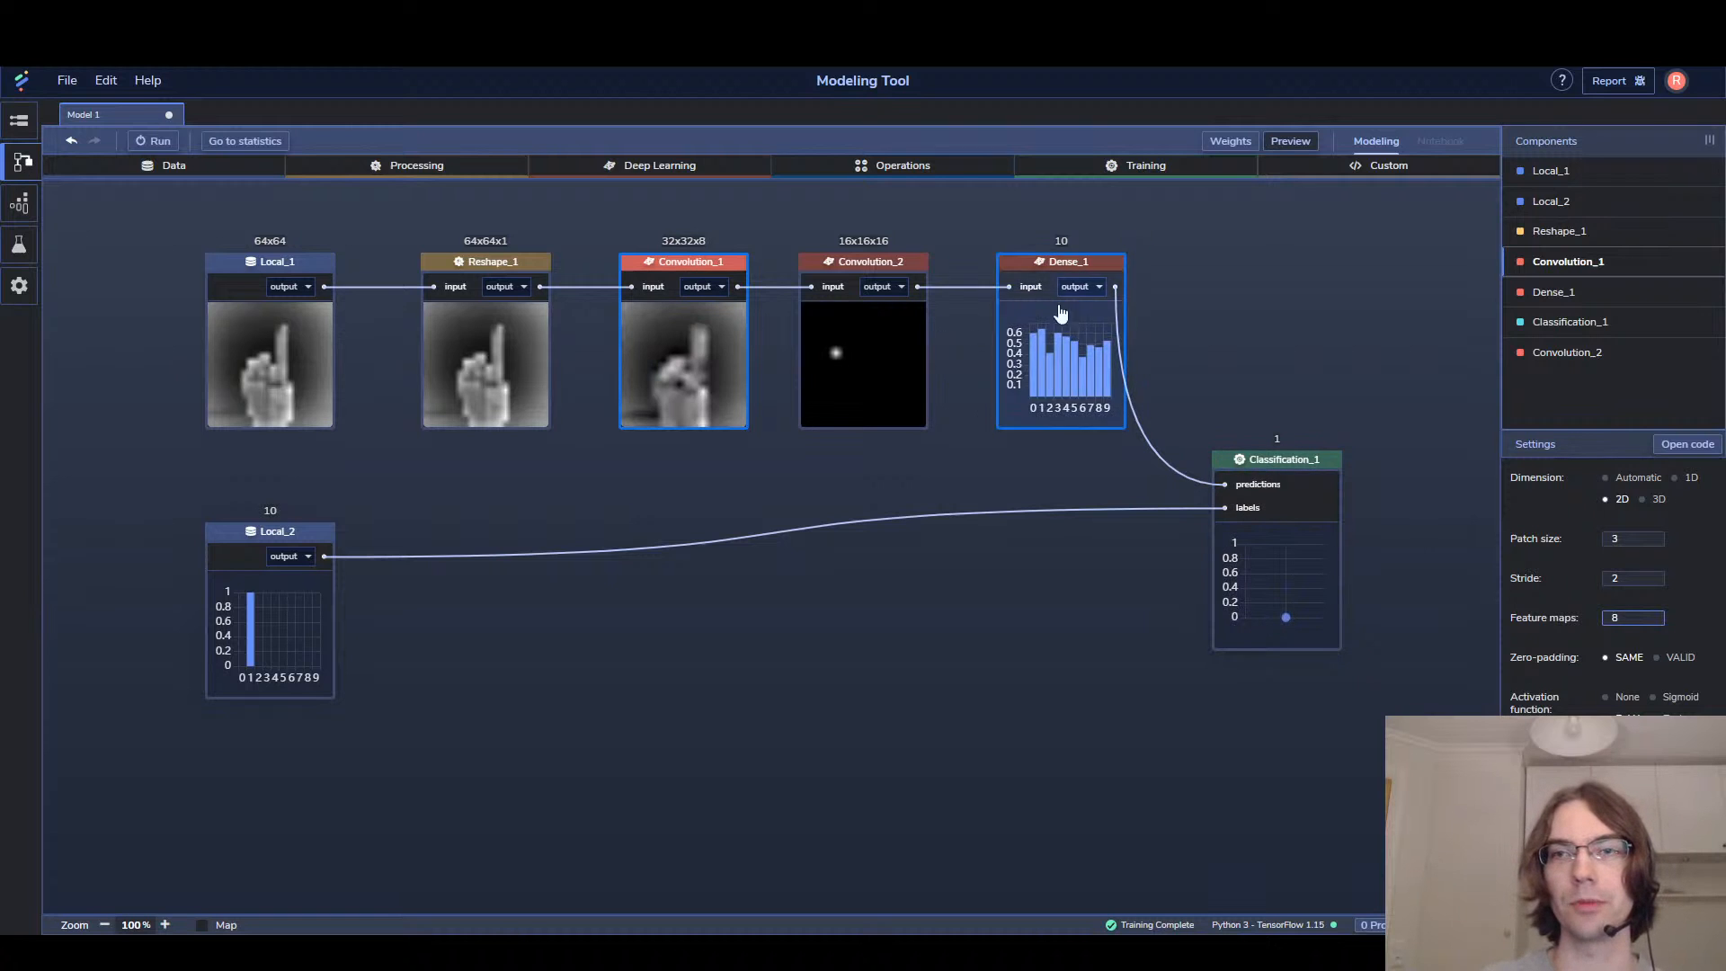
Examine Classification_1's loss function options alongside the training's loss charts, and return to the model
left_click(1312, 570)
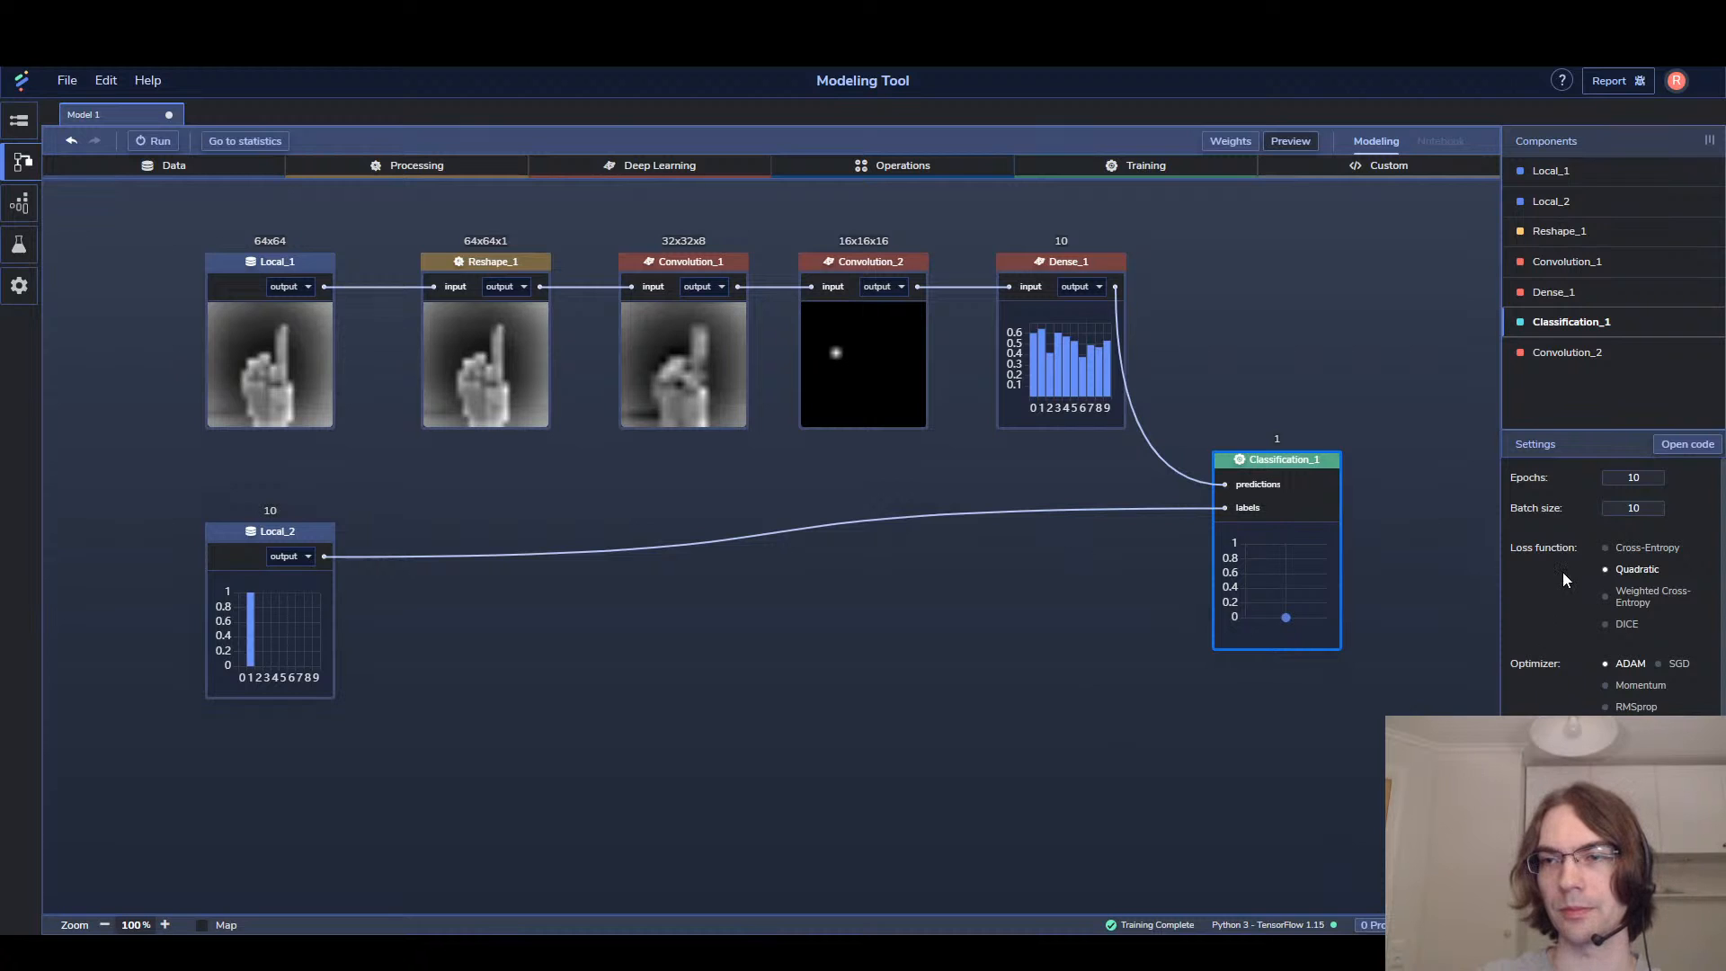
scroll(1562, 571, "down", 1)
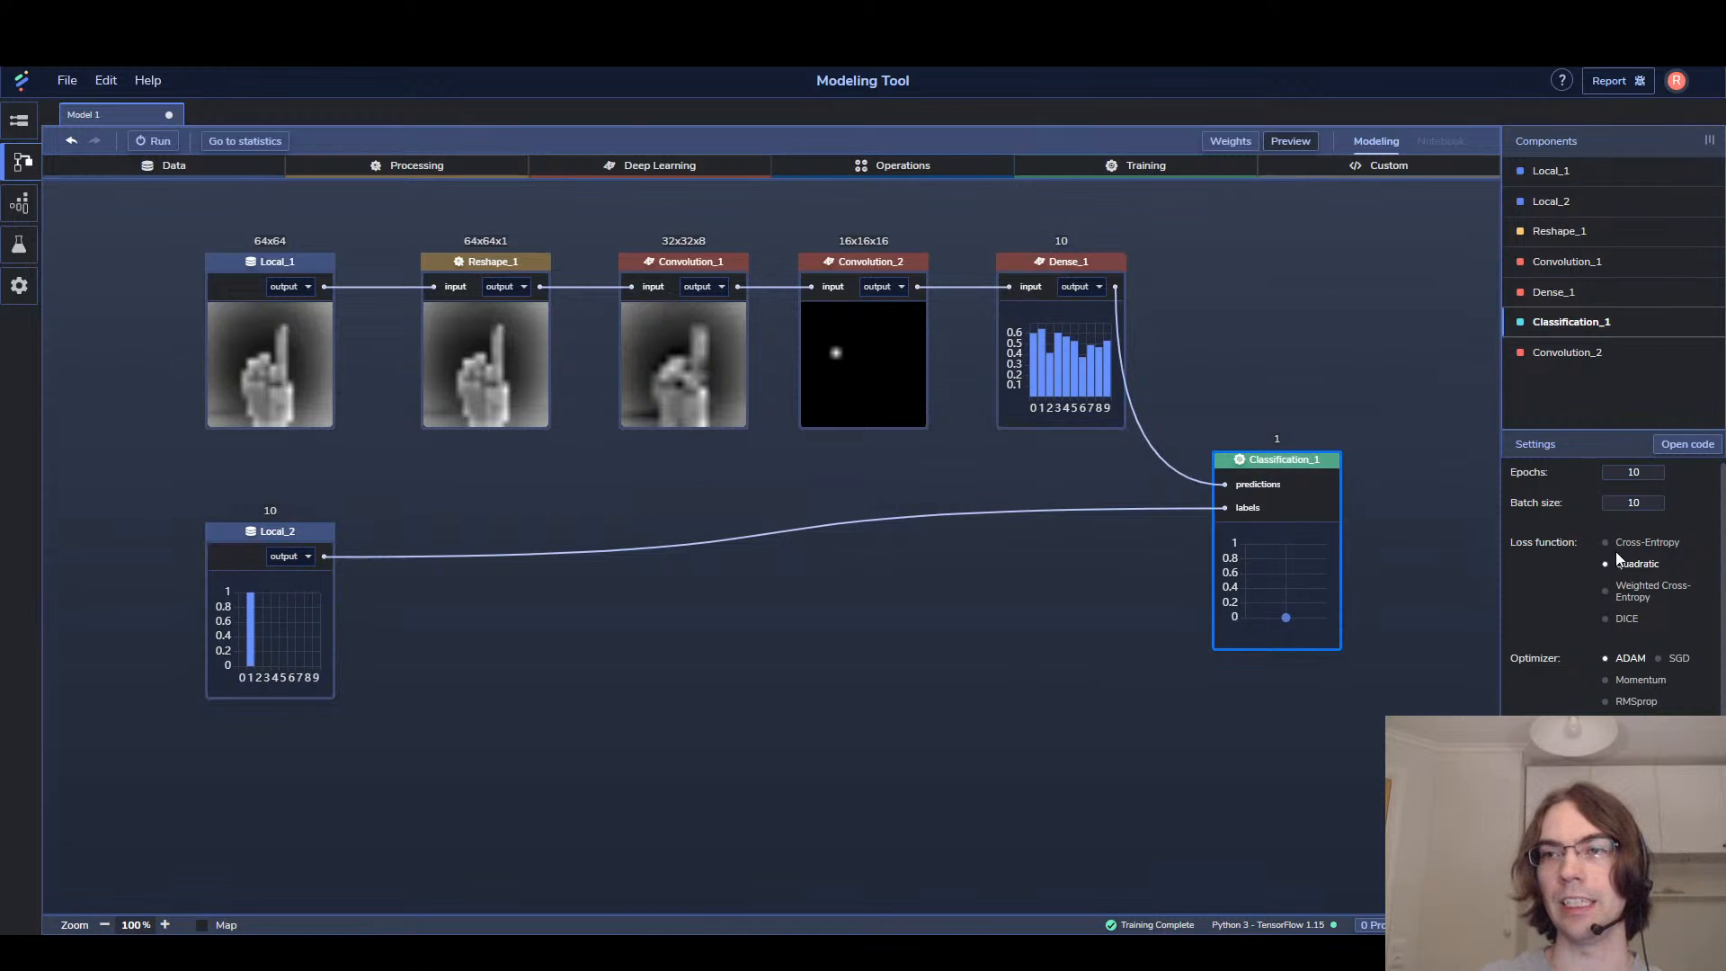
left_click(18, 203)
left_click(1449, 116)
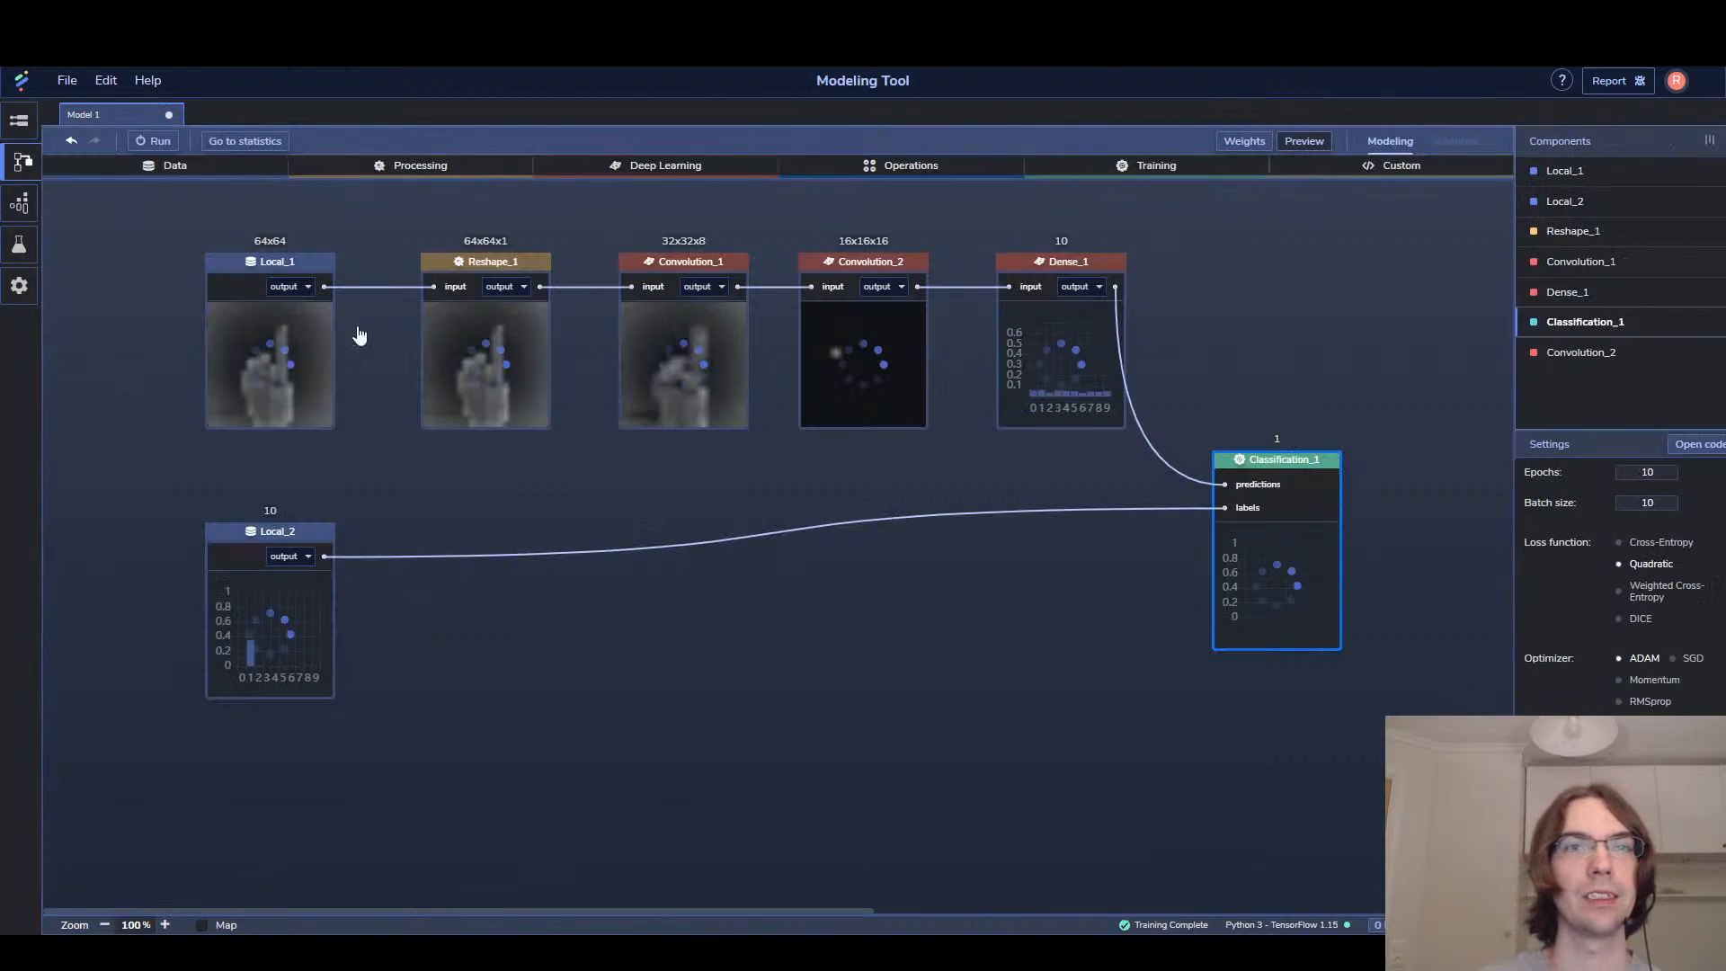
left_click(19, 162)
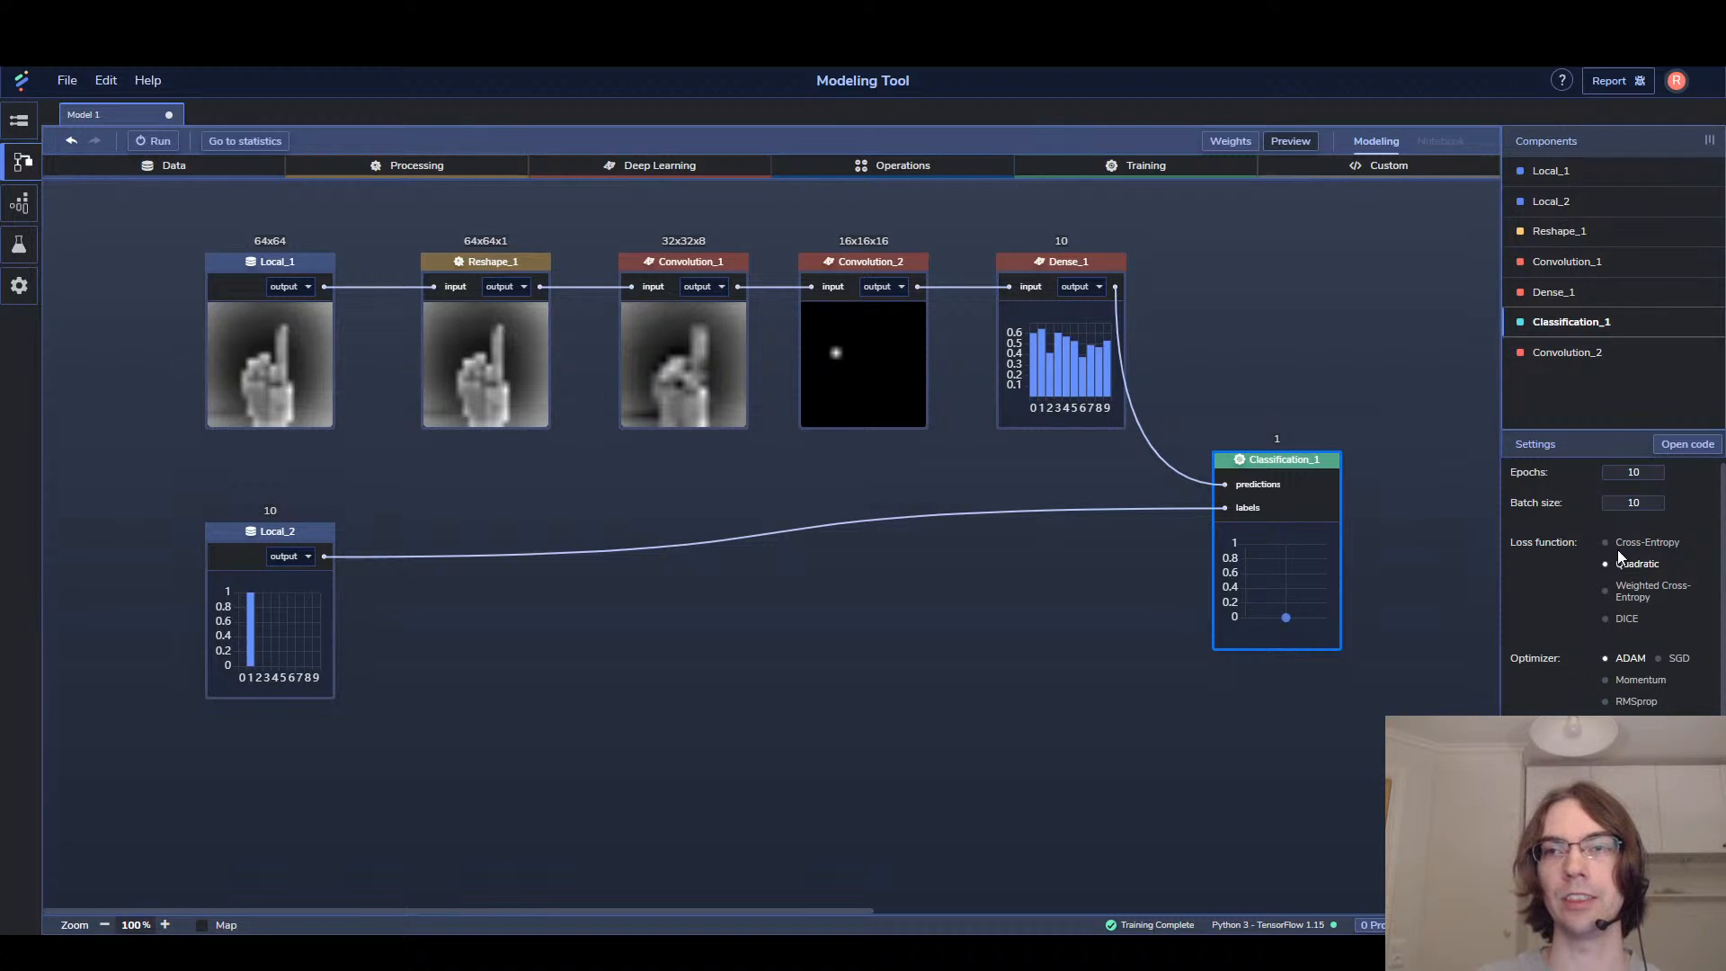
Set Classification_1's loss function to Cross-Entropy and try to train the model without starting from weights
scroll(1609, 612, "up", 1)
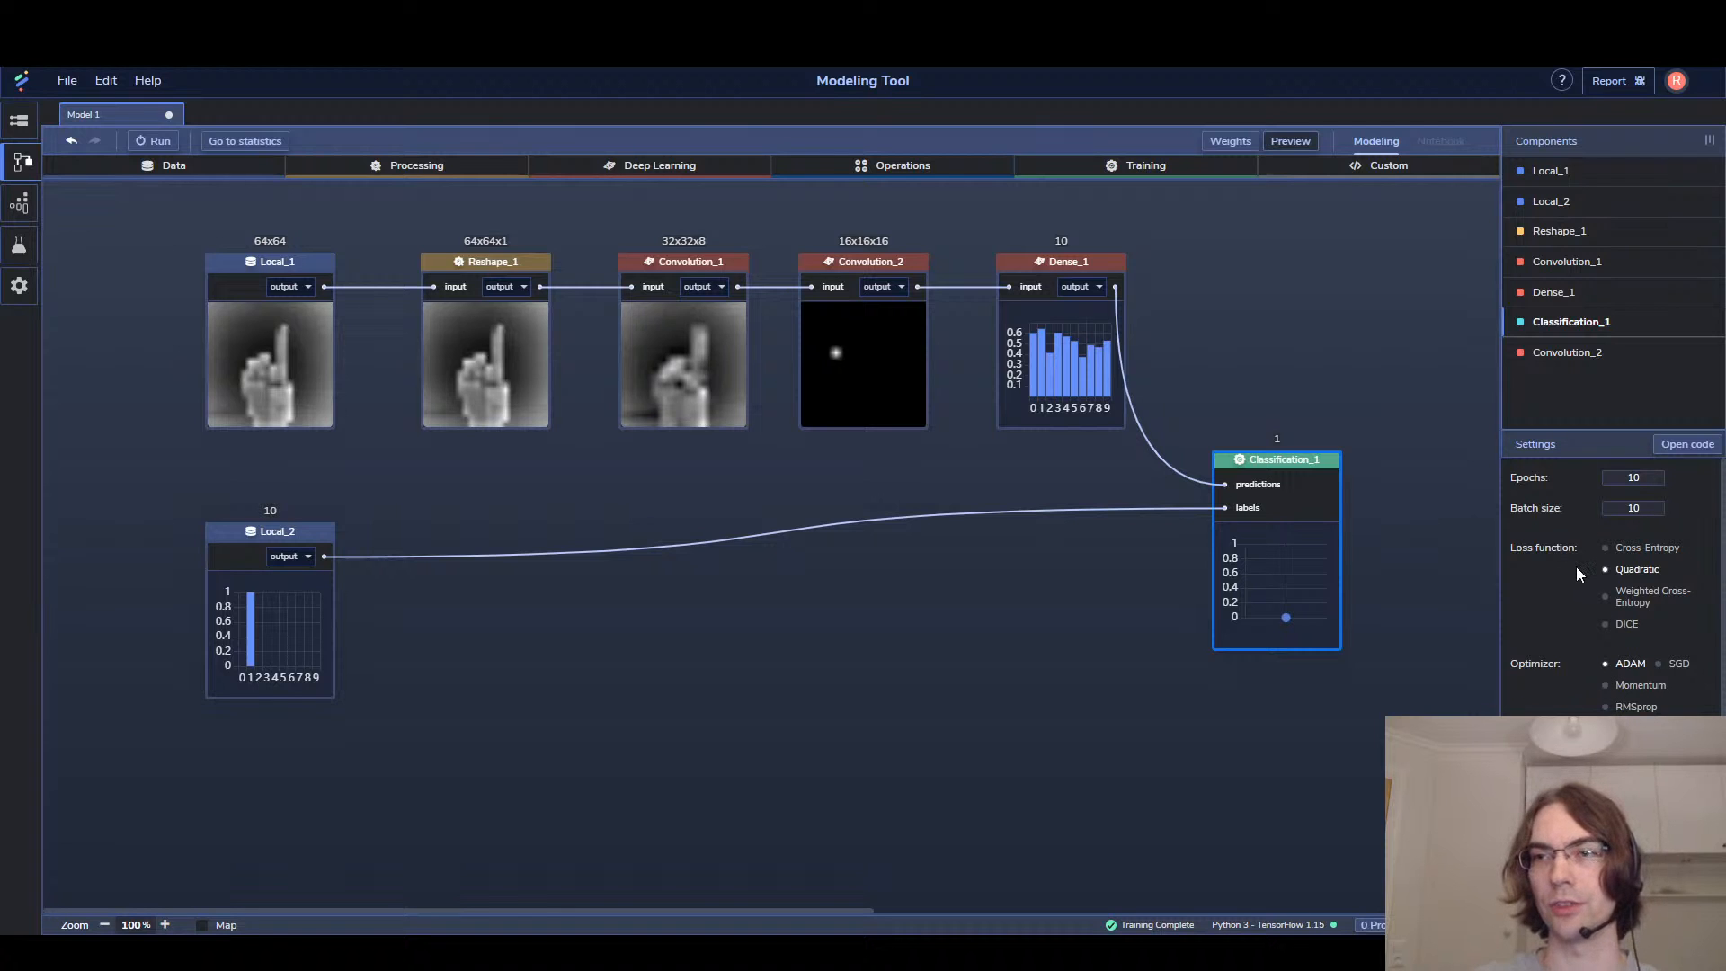
left_click(1644, 547)
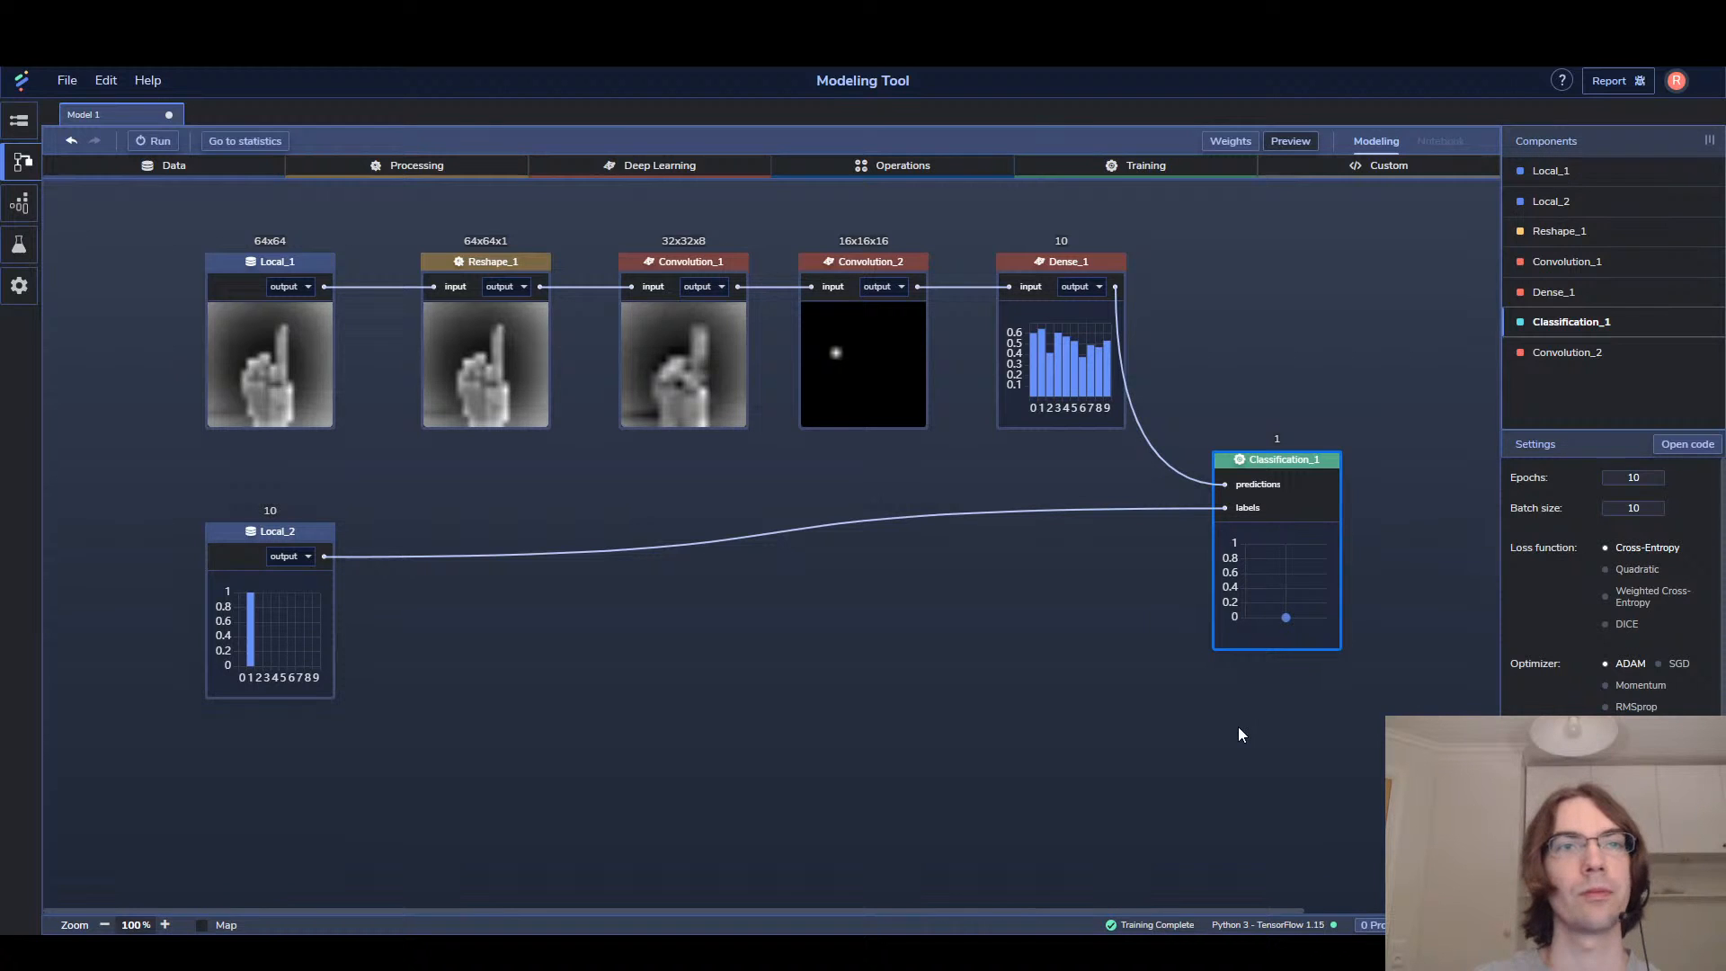
left_click(153, 143)
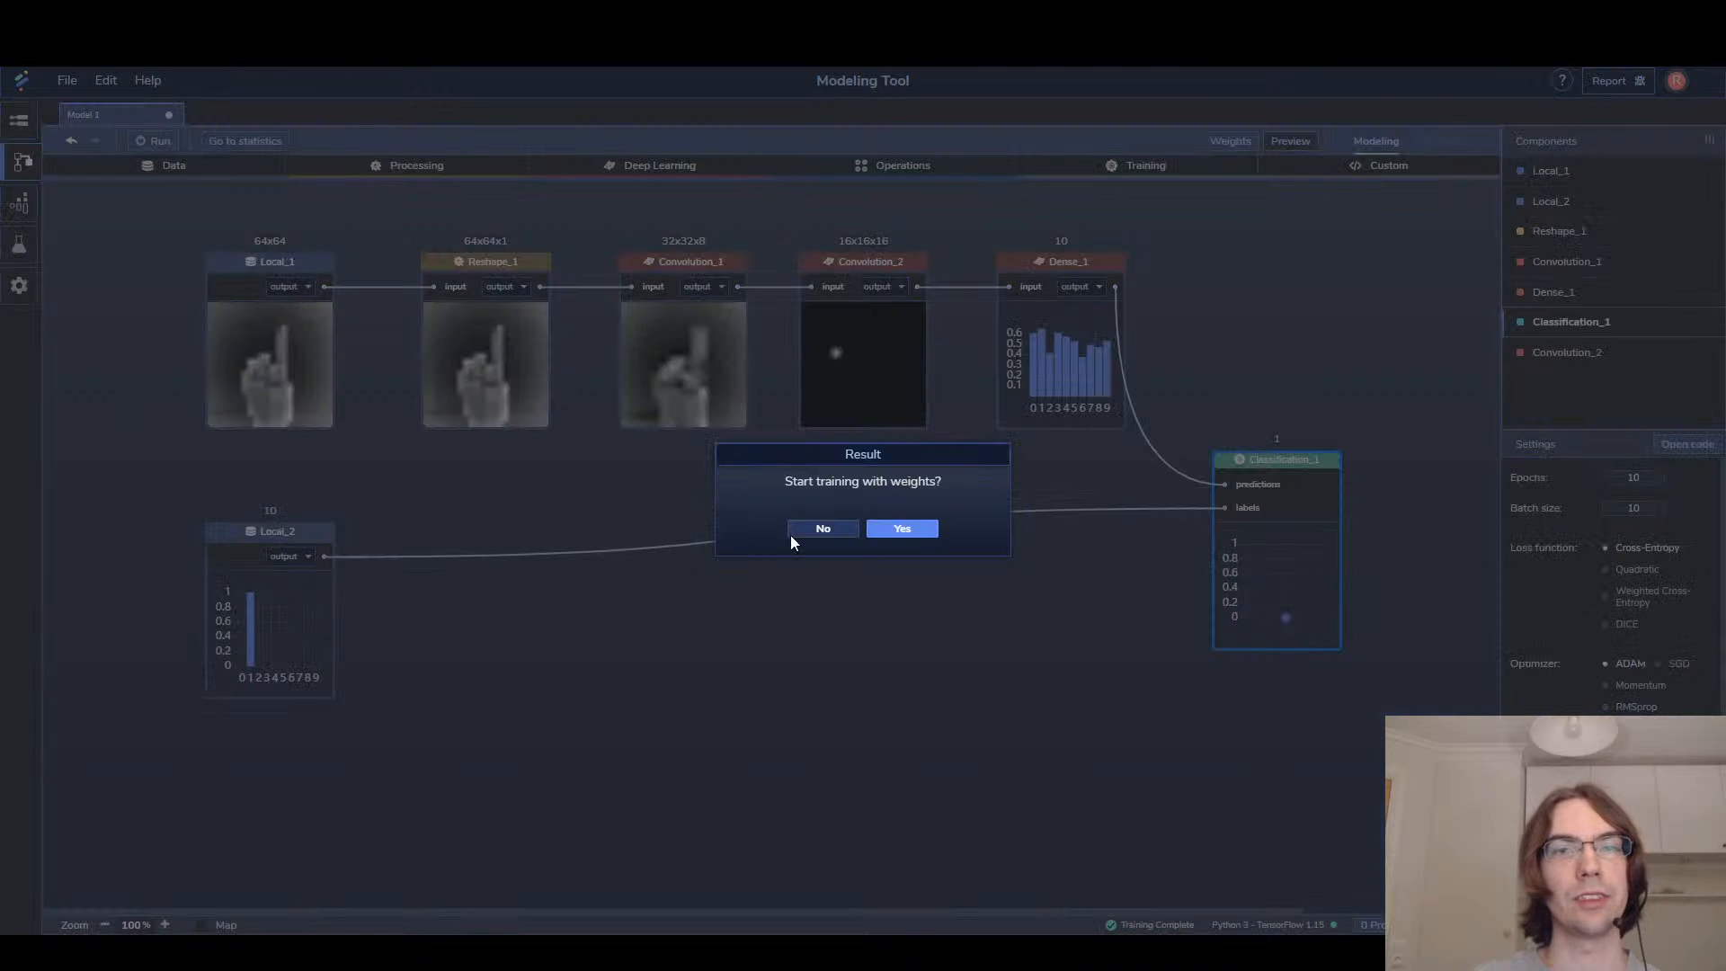
left_click(825, 529)
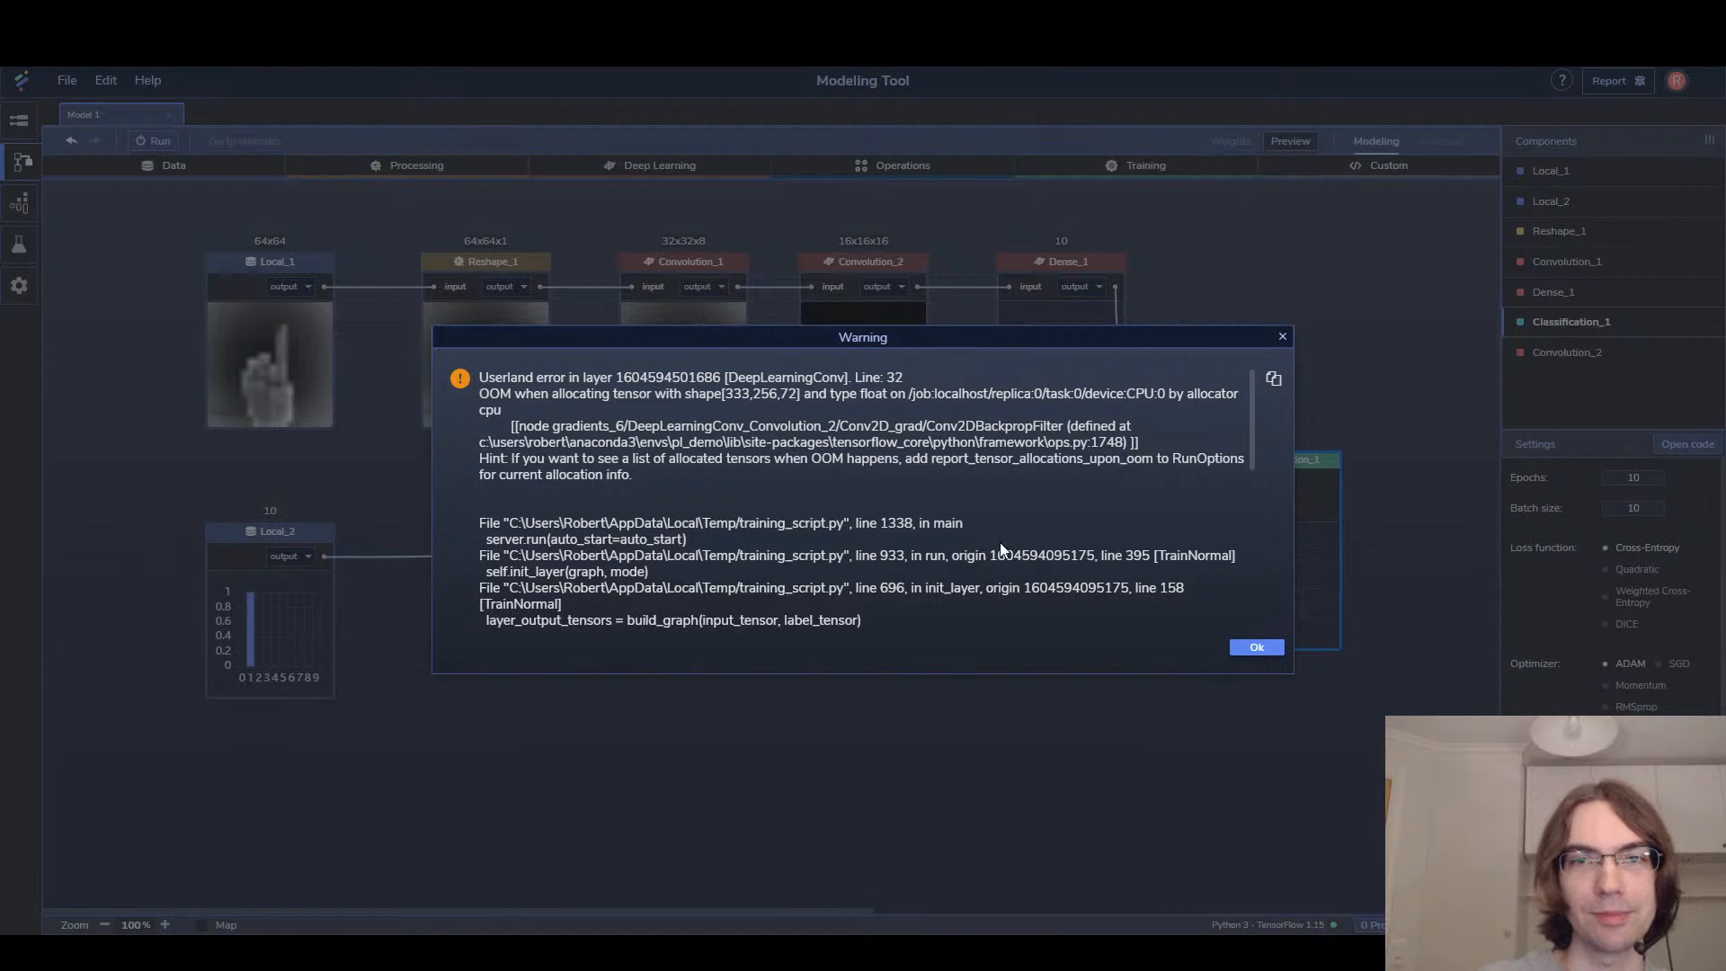
scroll(1001, 531, "down", 10)
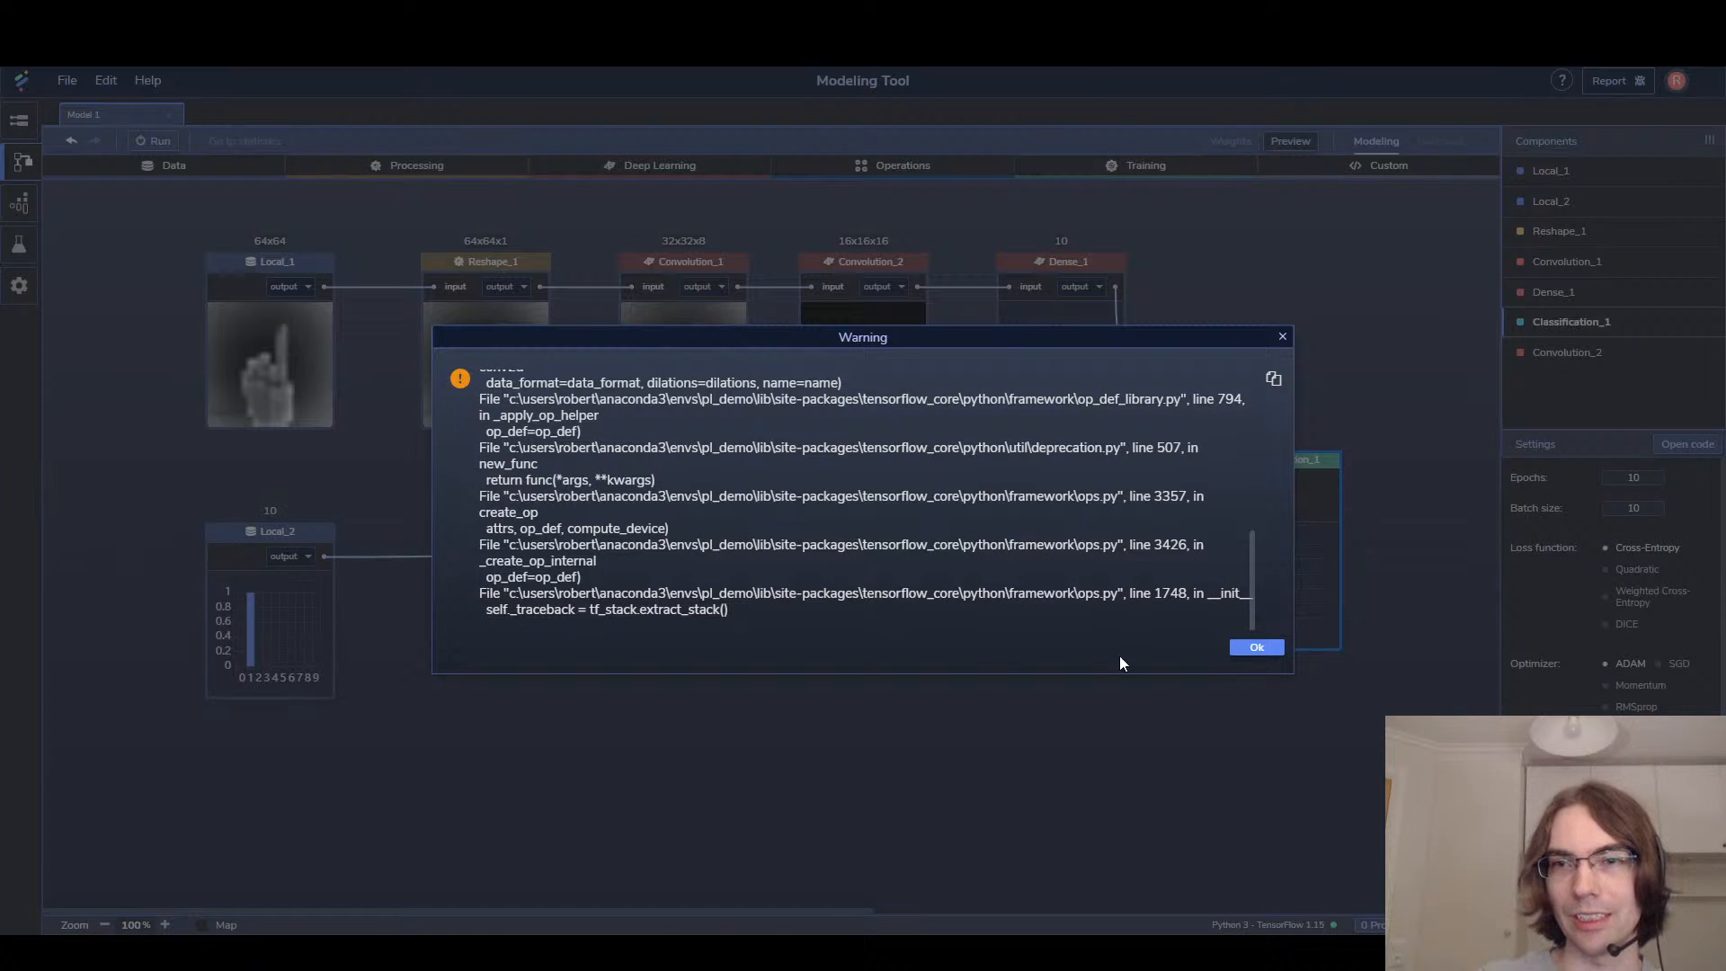
left_click(1255, 647)
Set Classification_1's loss function to Quadratic and batch size to 50, and try to train the model without starting from weights
left_click(1075, 352)
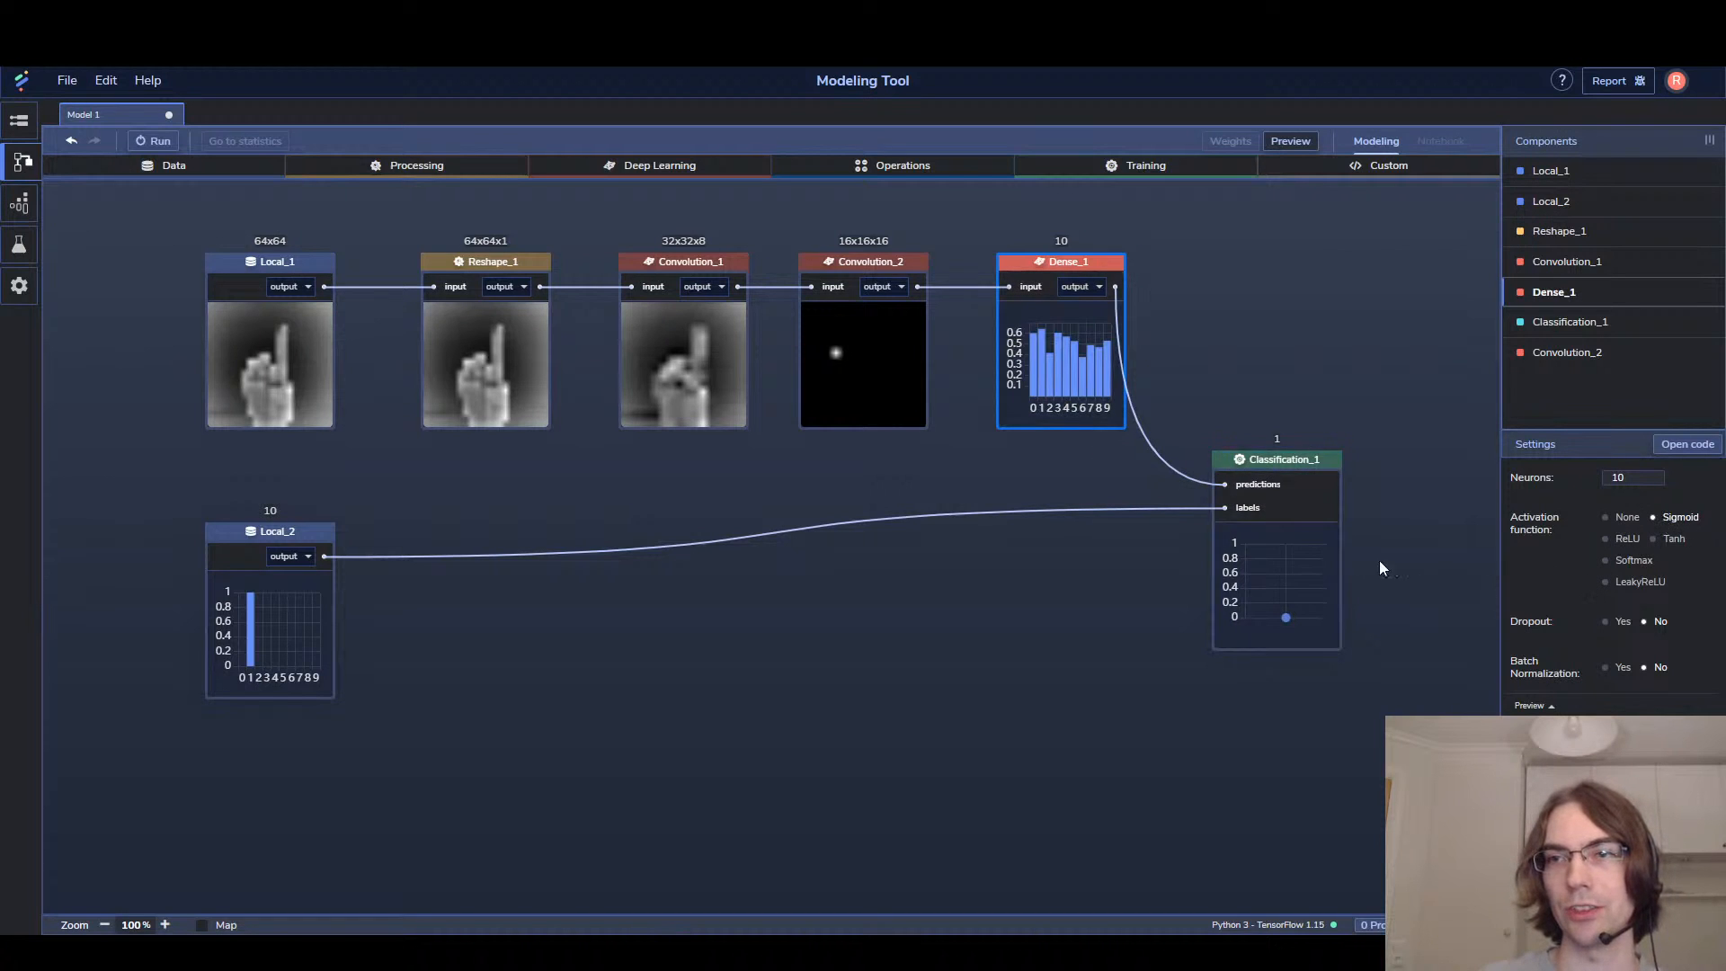
left_click(1260, 547)
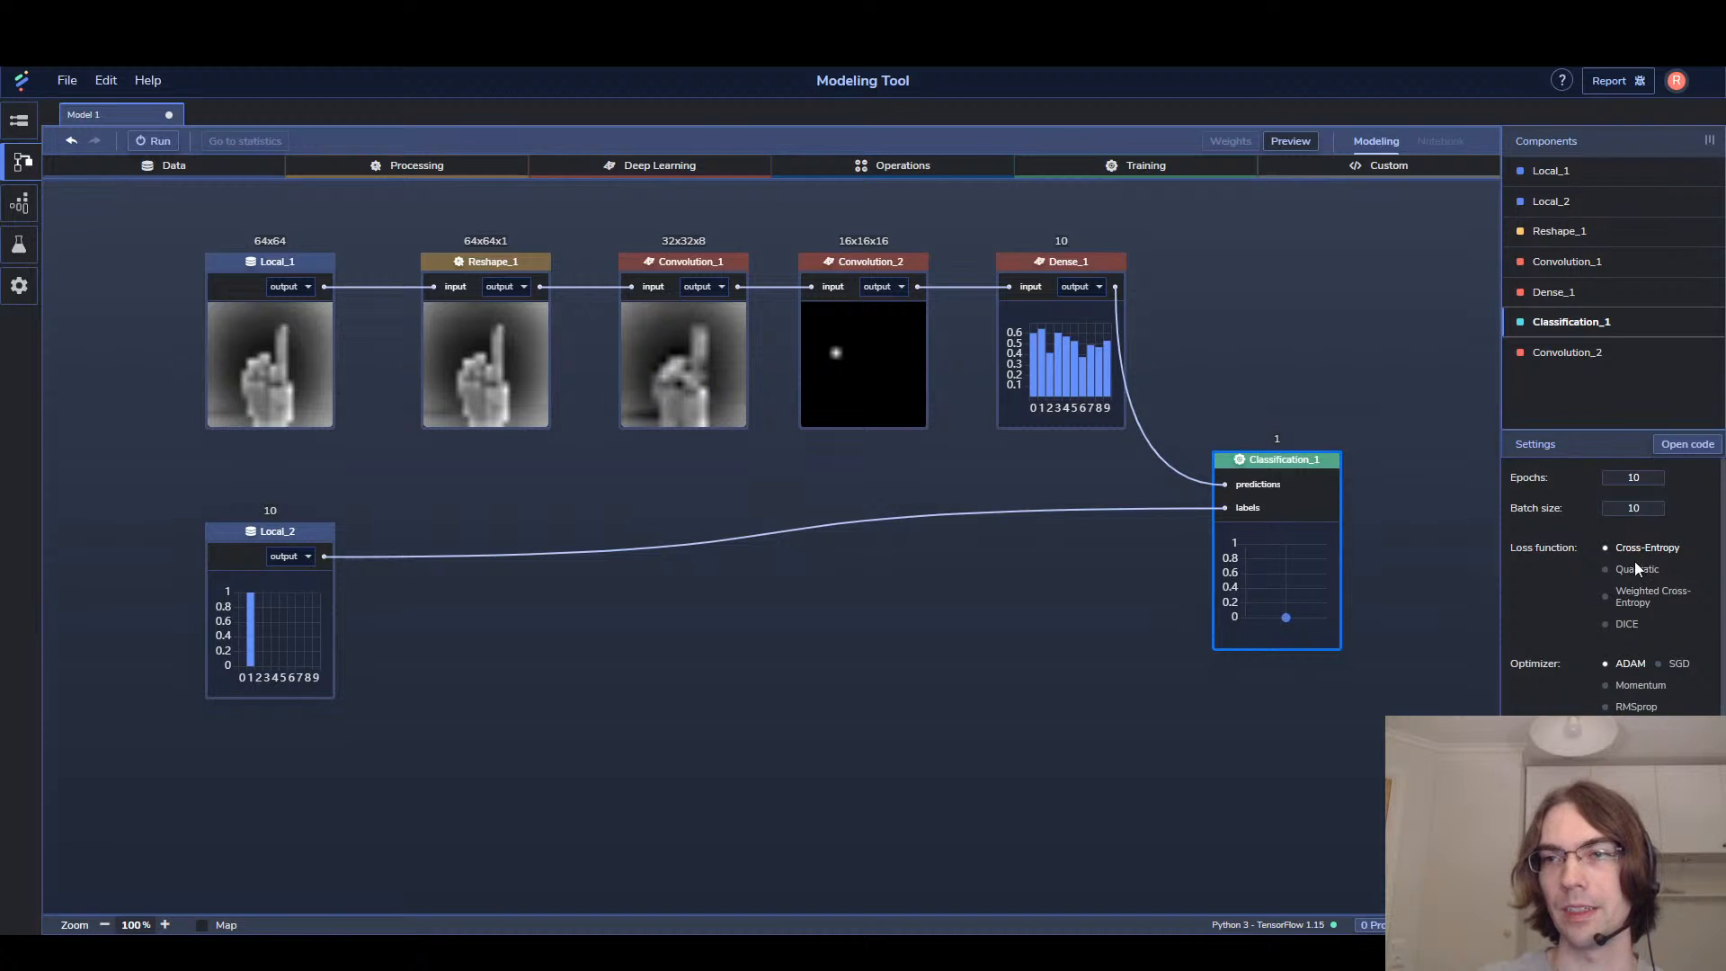
left_click(1626, 623)
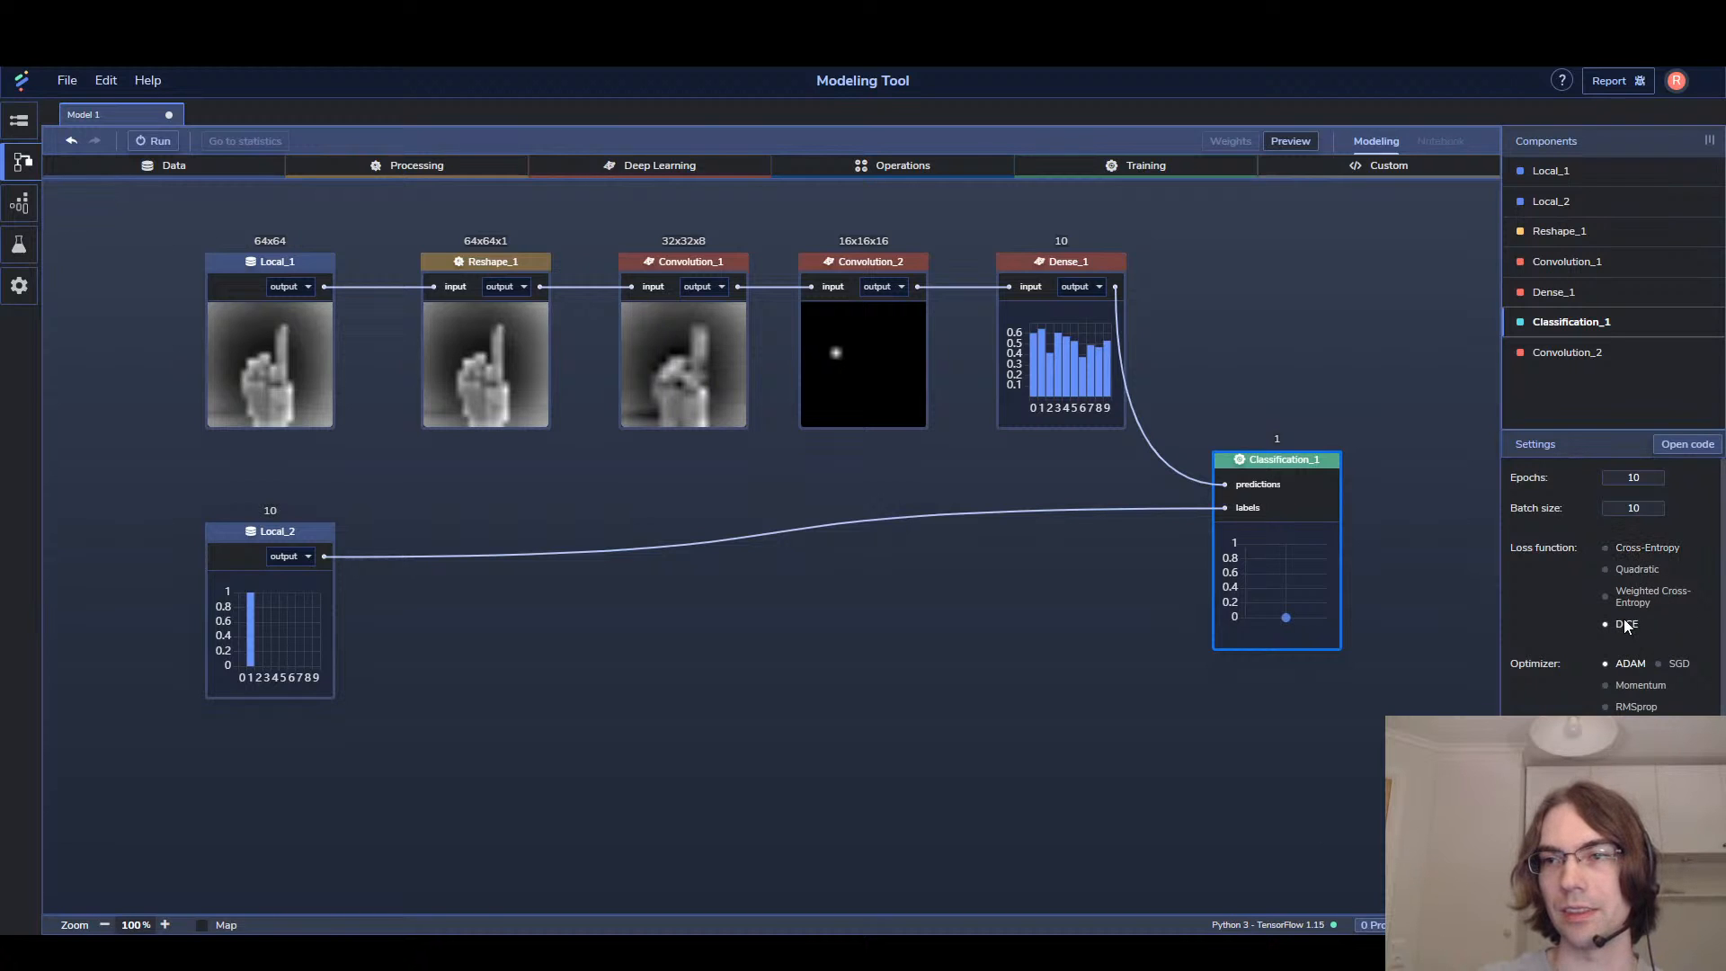
left_click(1632, 569)
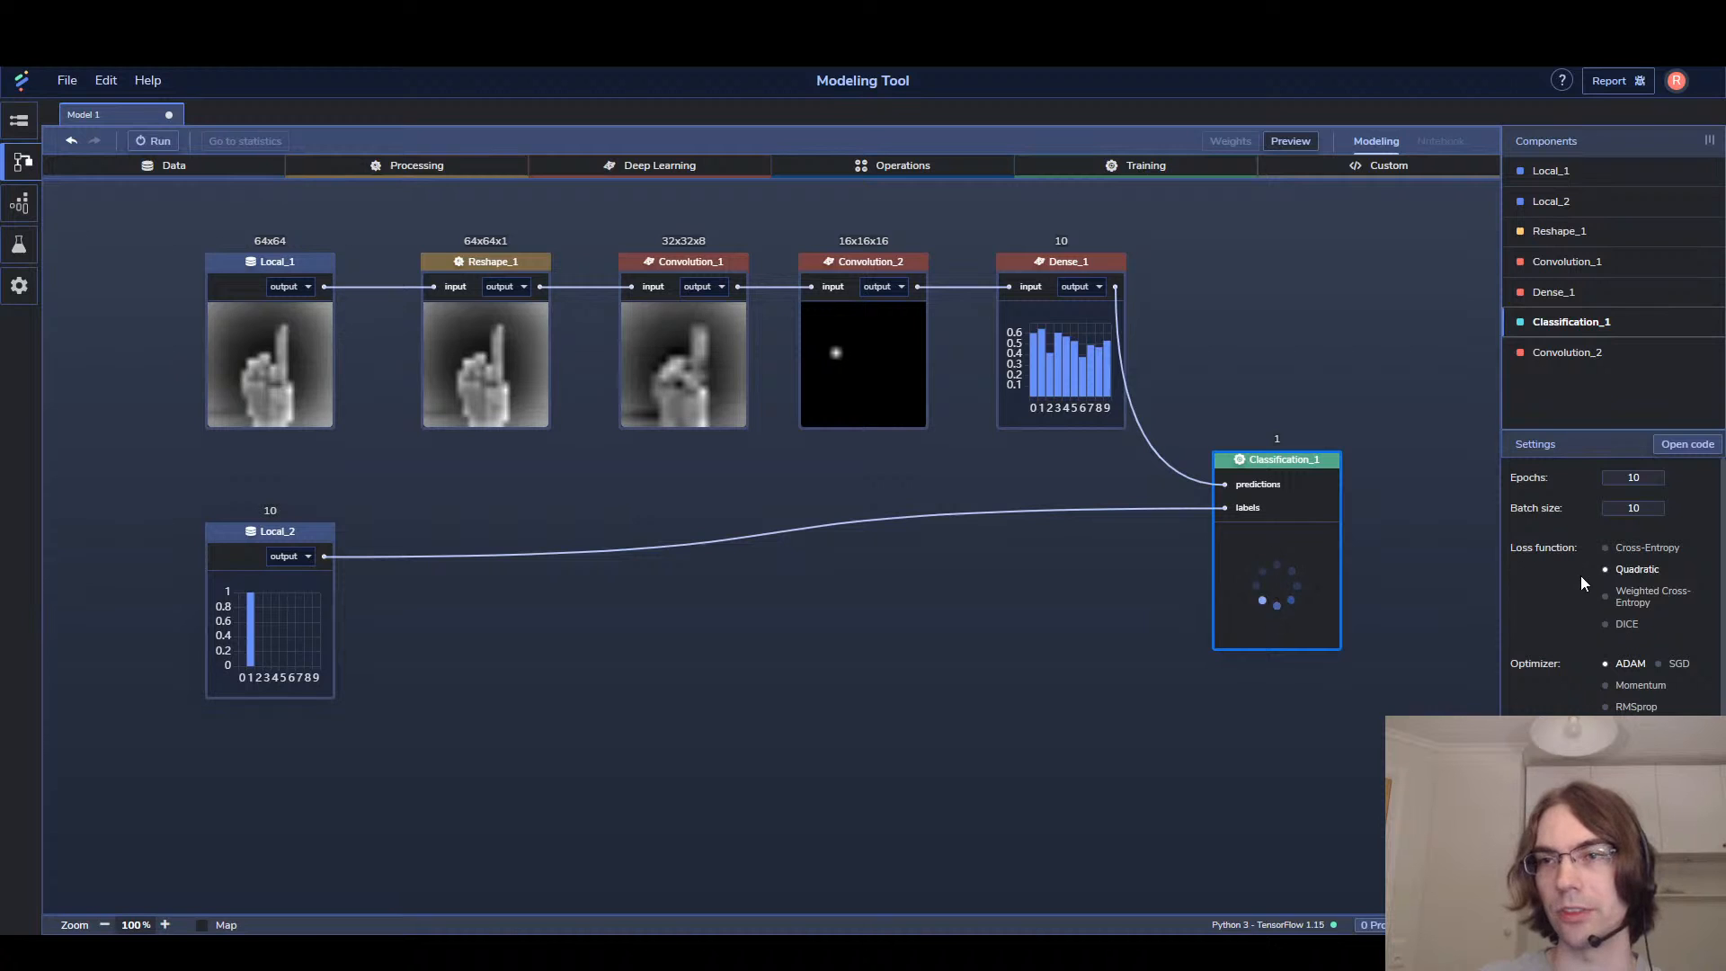
double_click(1606, 508)
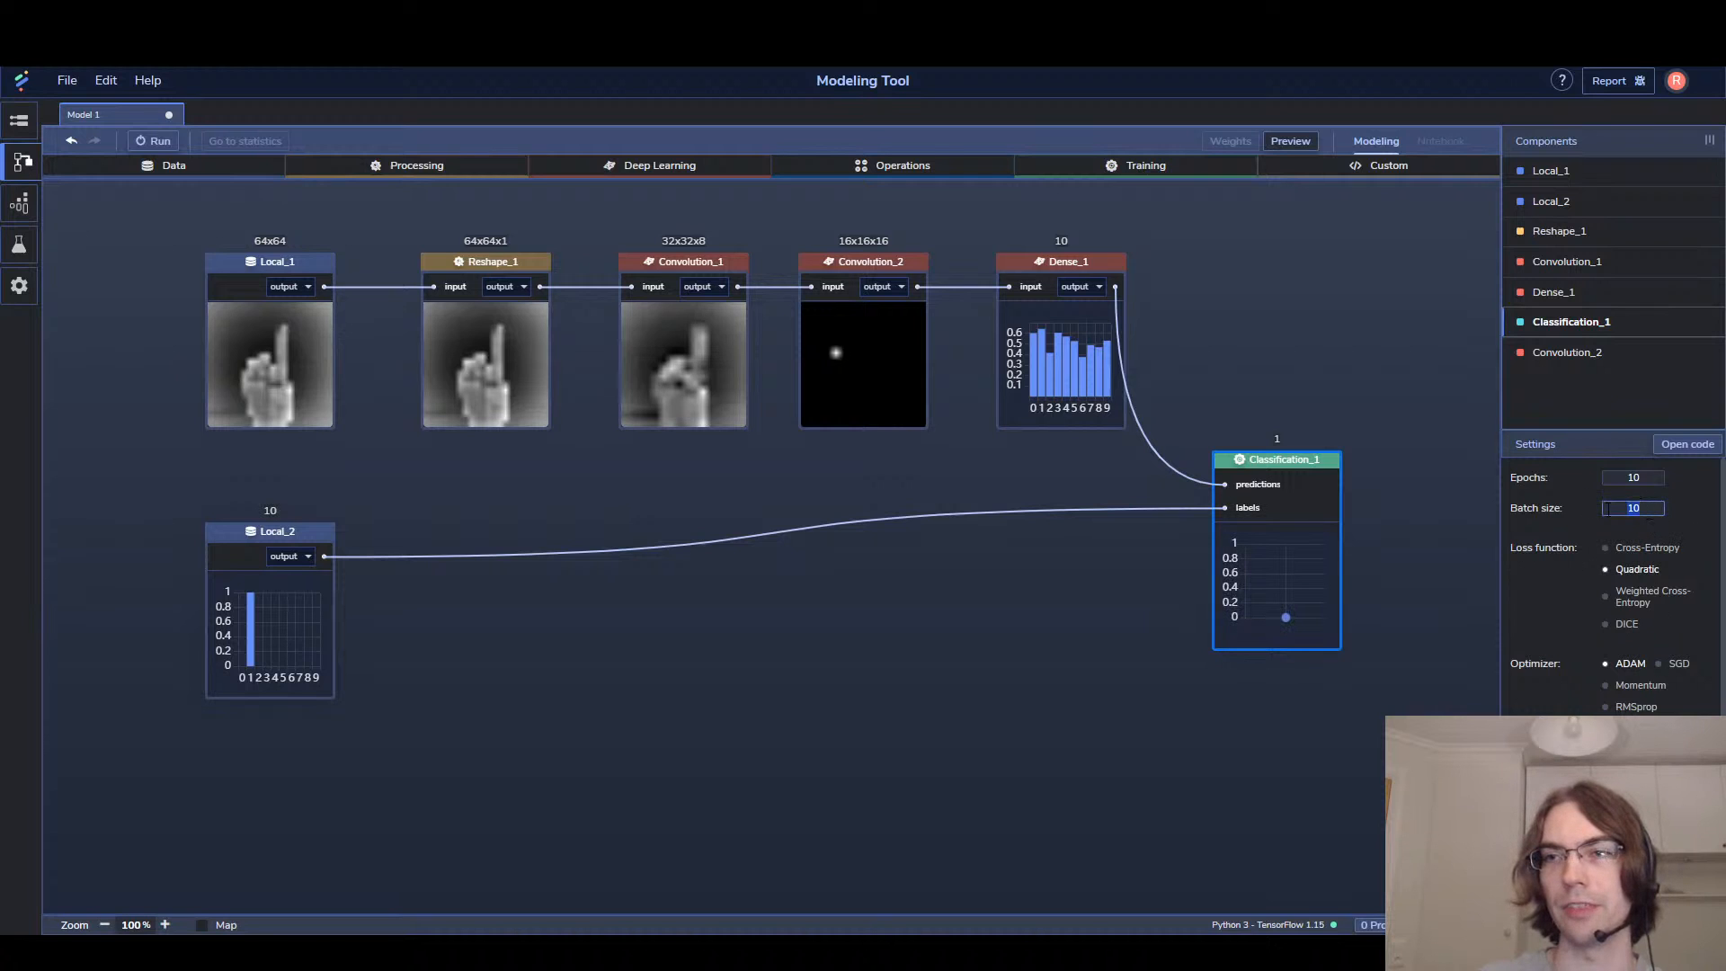
type("50")
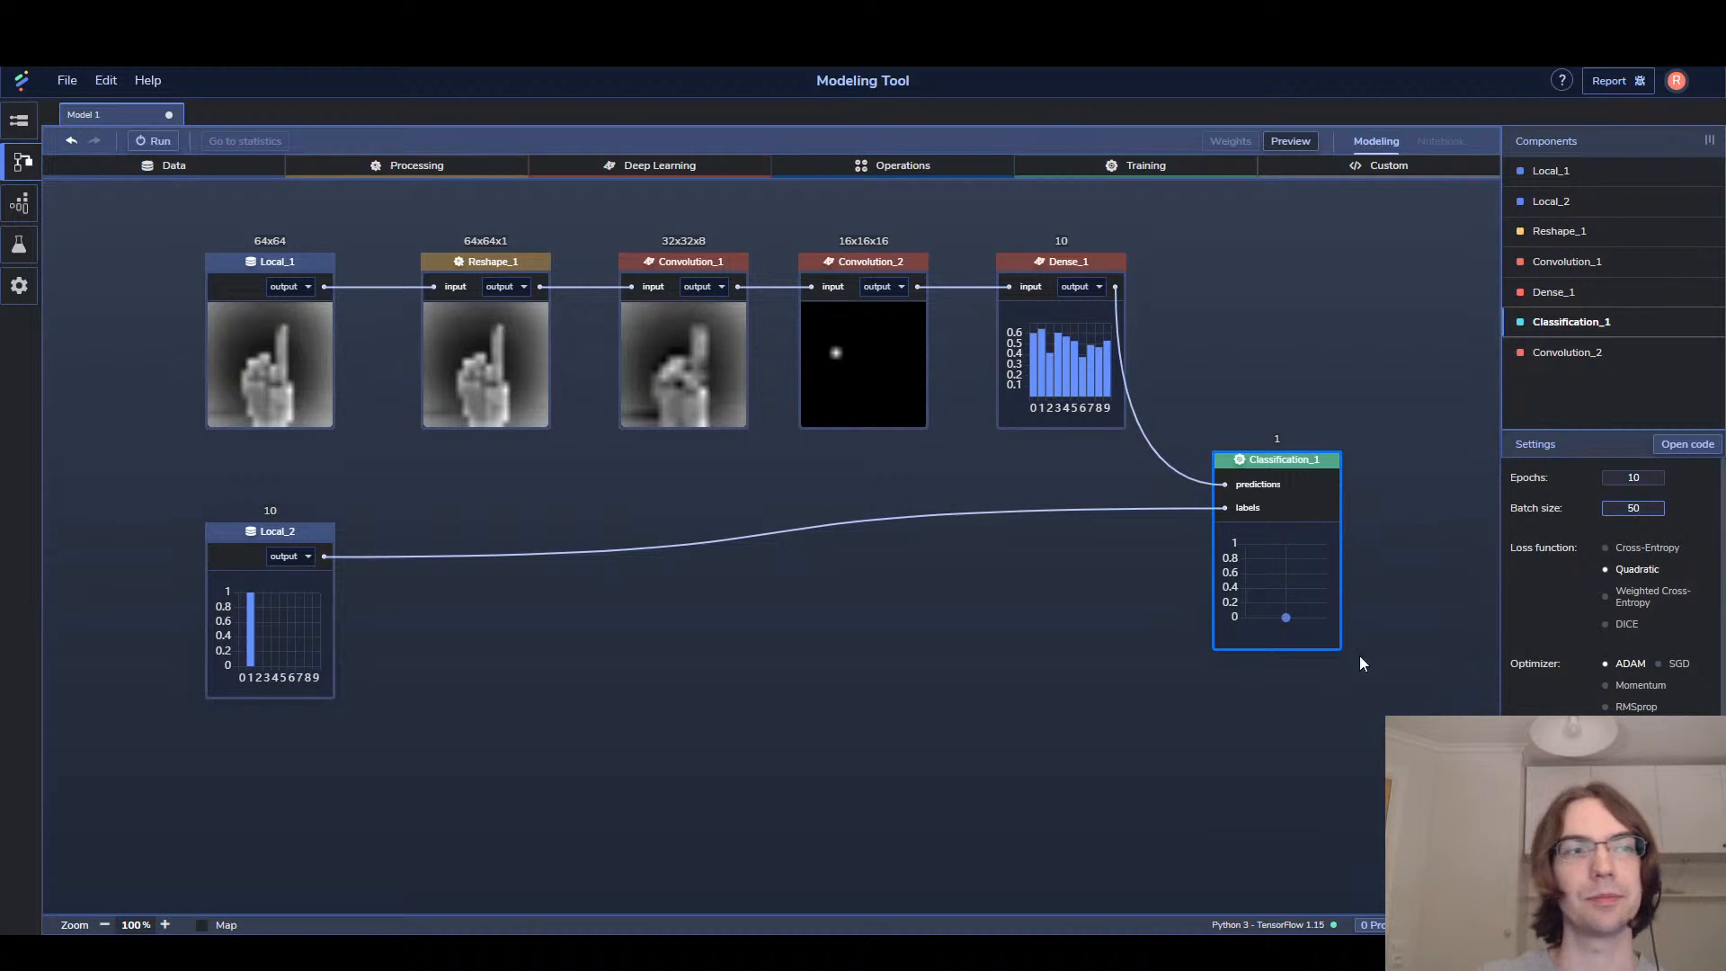
left_click(152, 141)
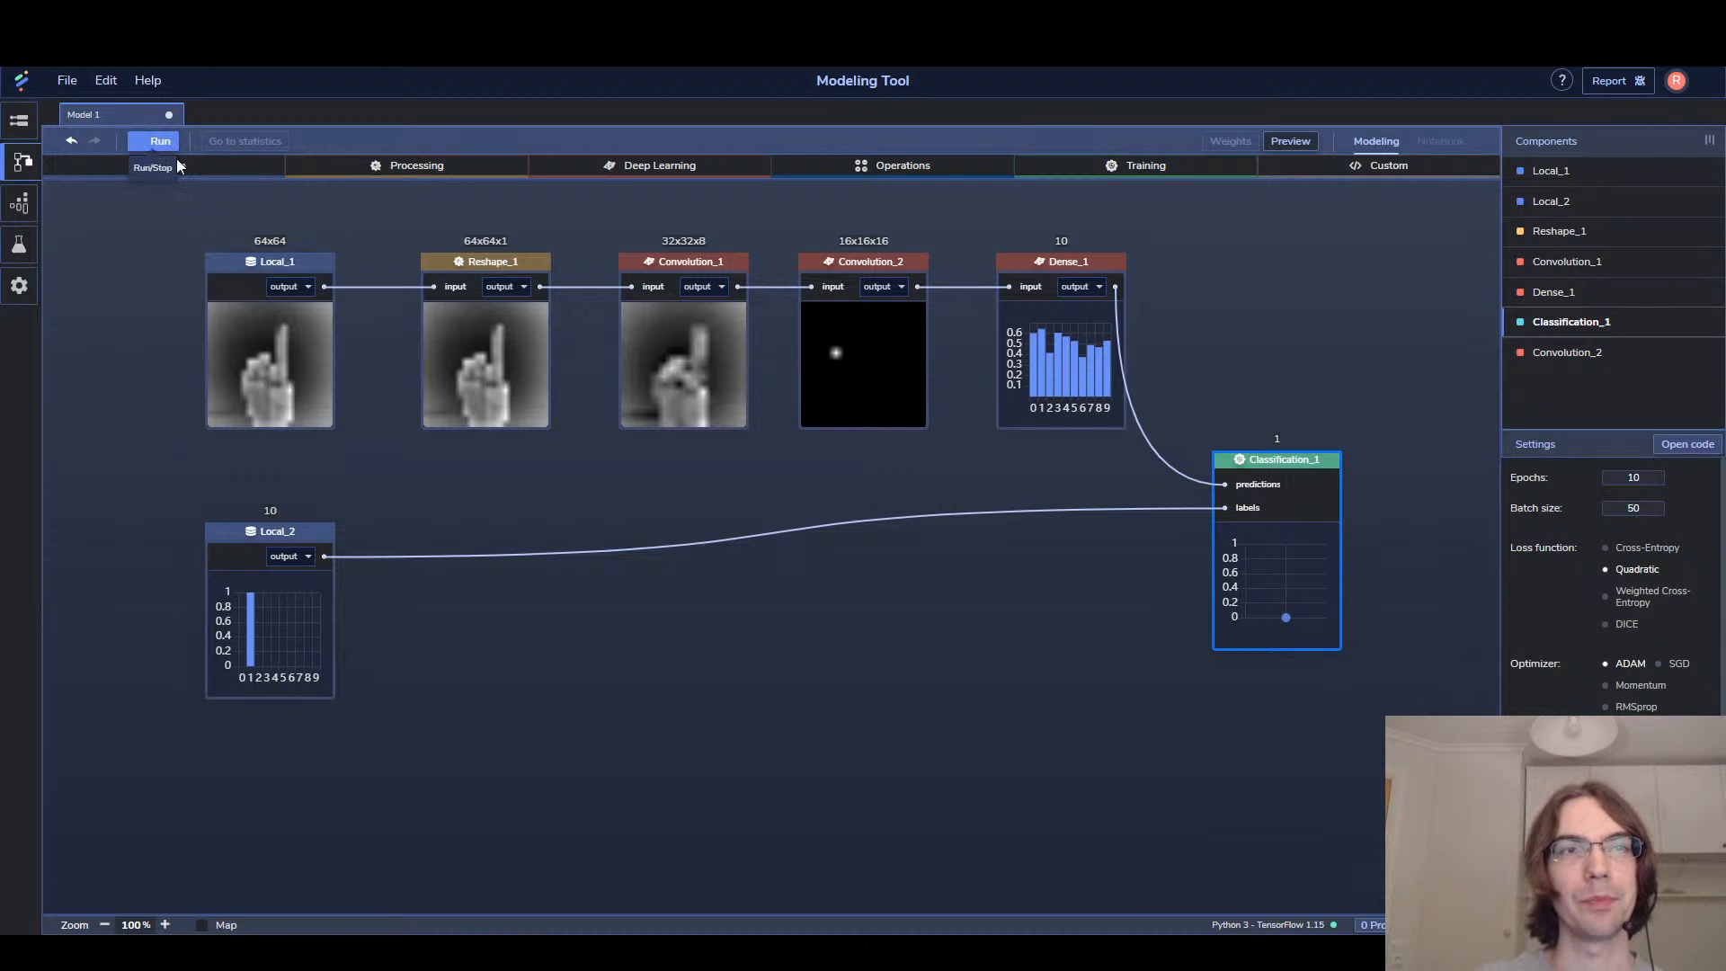
left_click(811, 531)
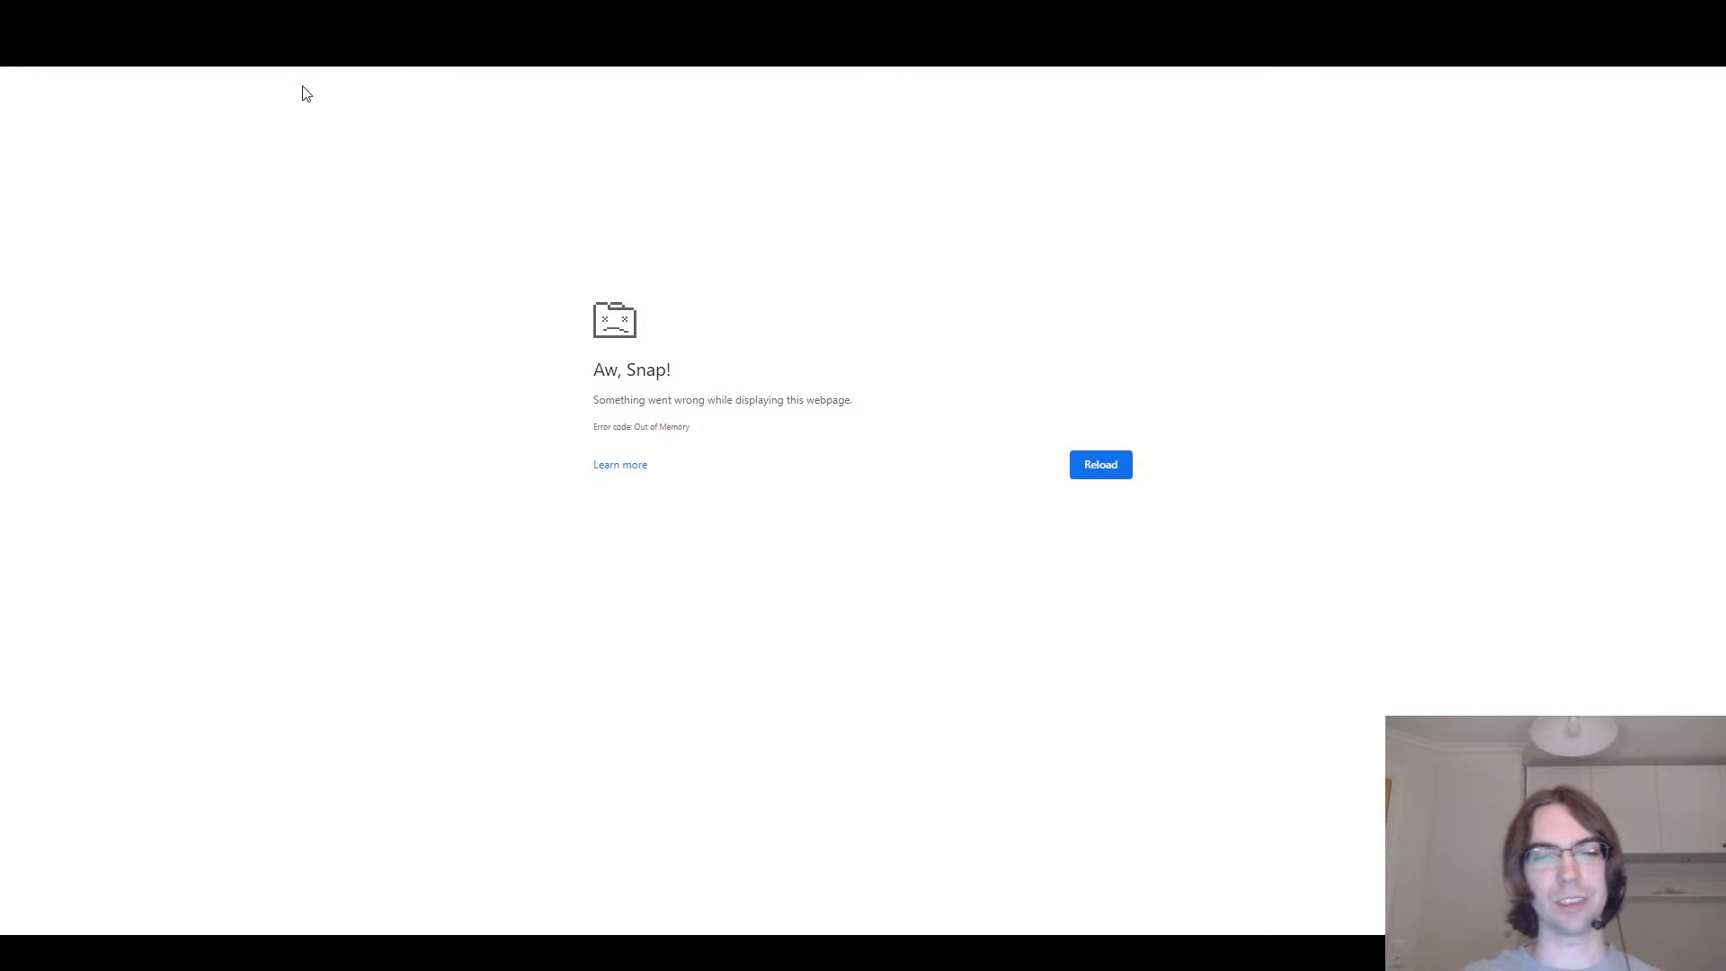
Reload the crashed page, reopen Model 1 and set Classification_1's batch size to 10
key("ctrl+l")
key("Return")
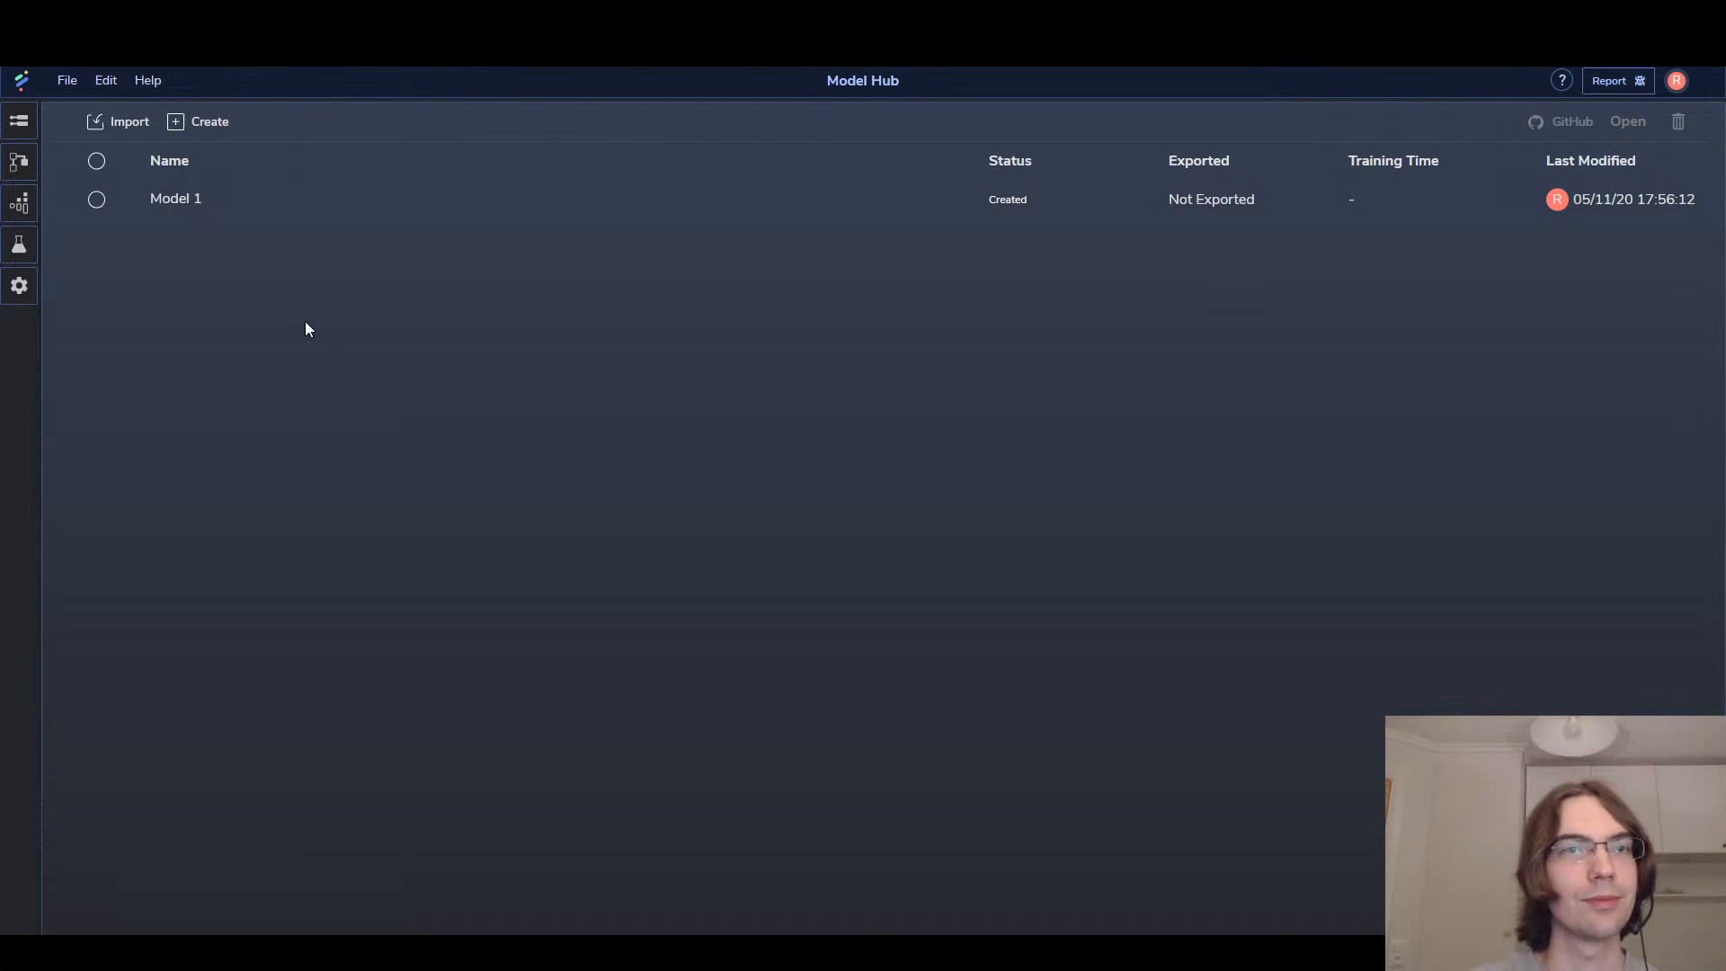
left_click(171, 201)
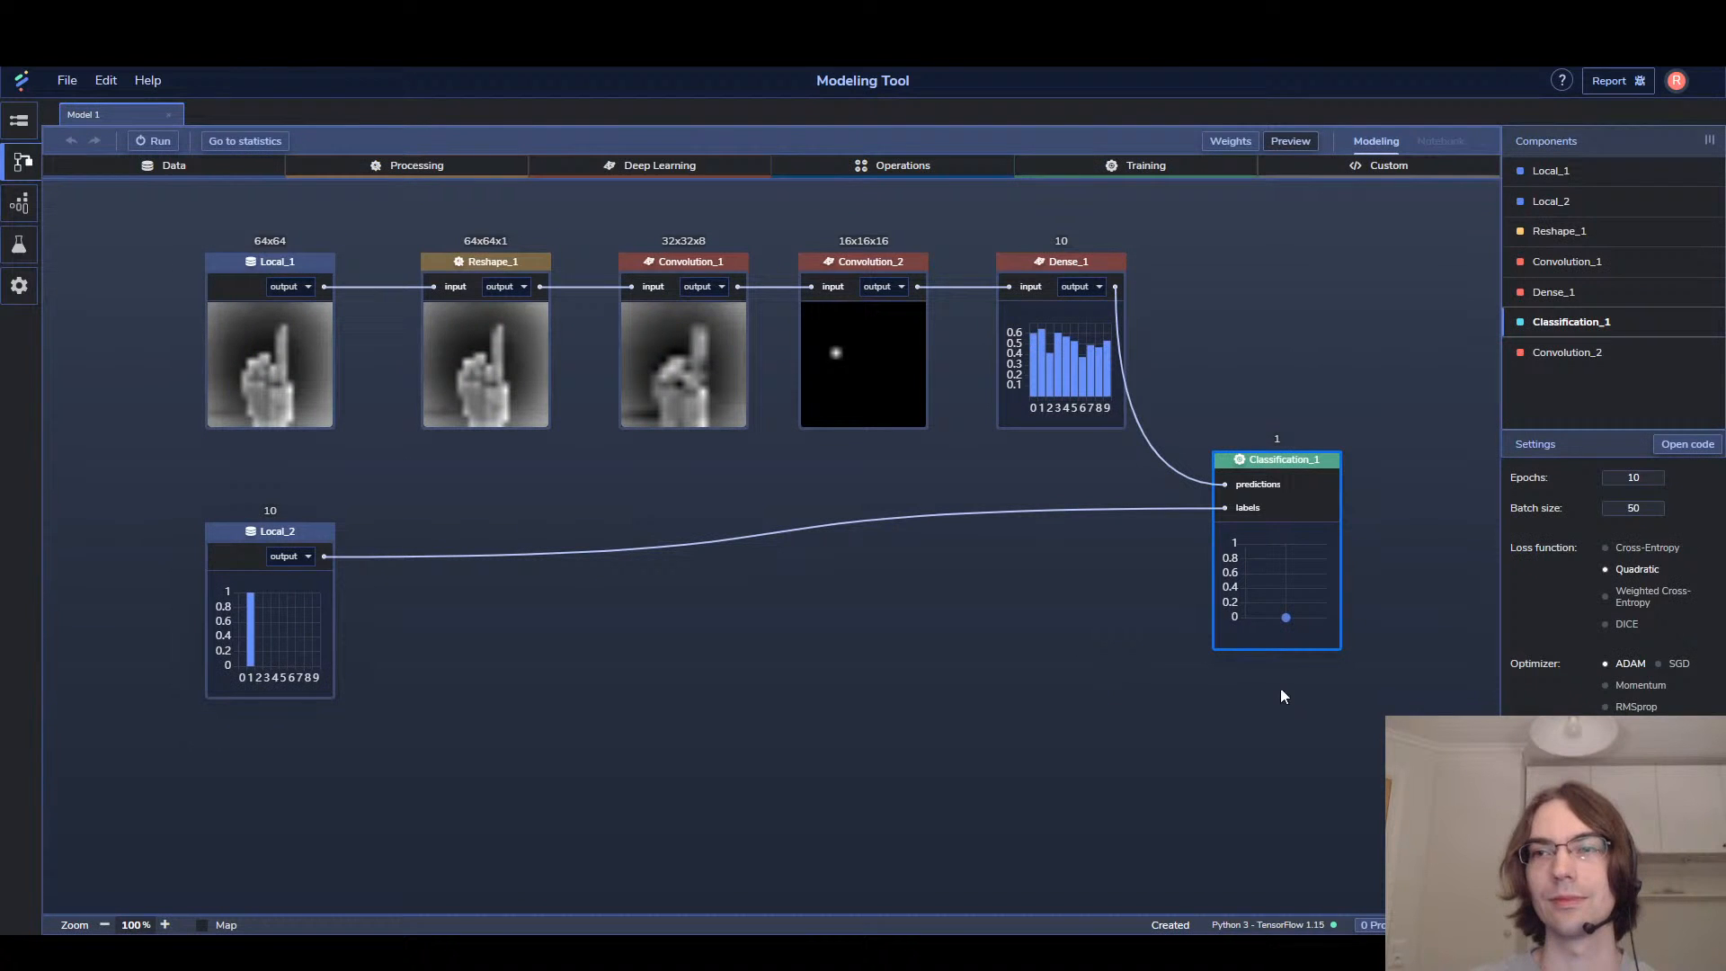
left_click_drag(1635, 508, 1622, 509)
type("1")
left_click(1203, 639)
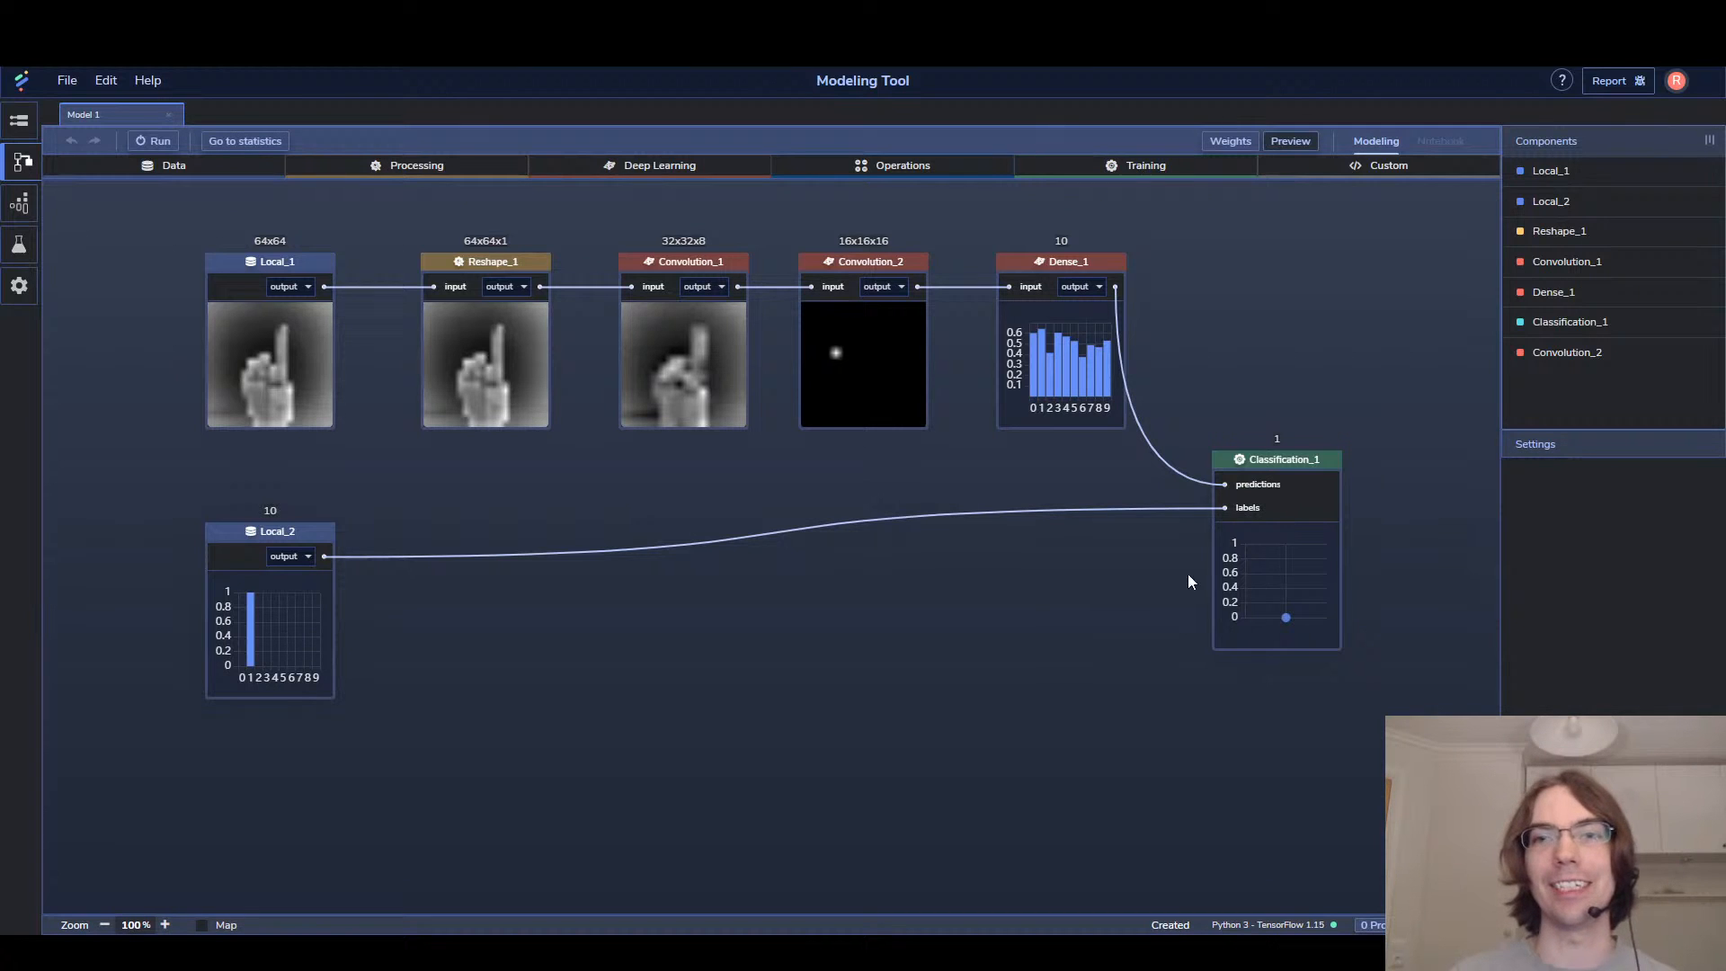
Examine the loss function definition in Classification_1's code, including the reduce_mean and output-minus-target terms, and close the code without changes
left_click(1291, 559)
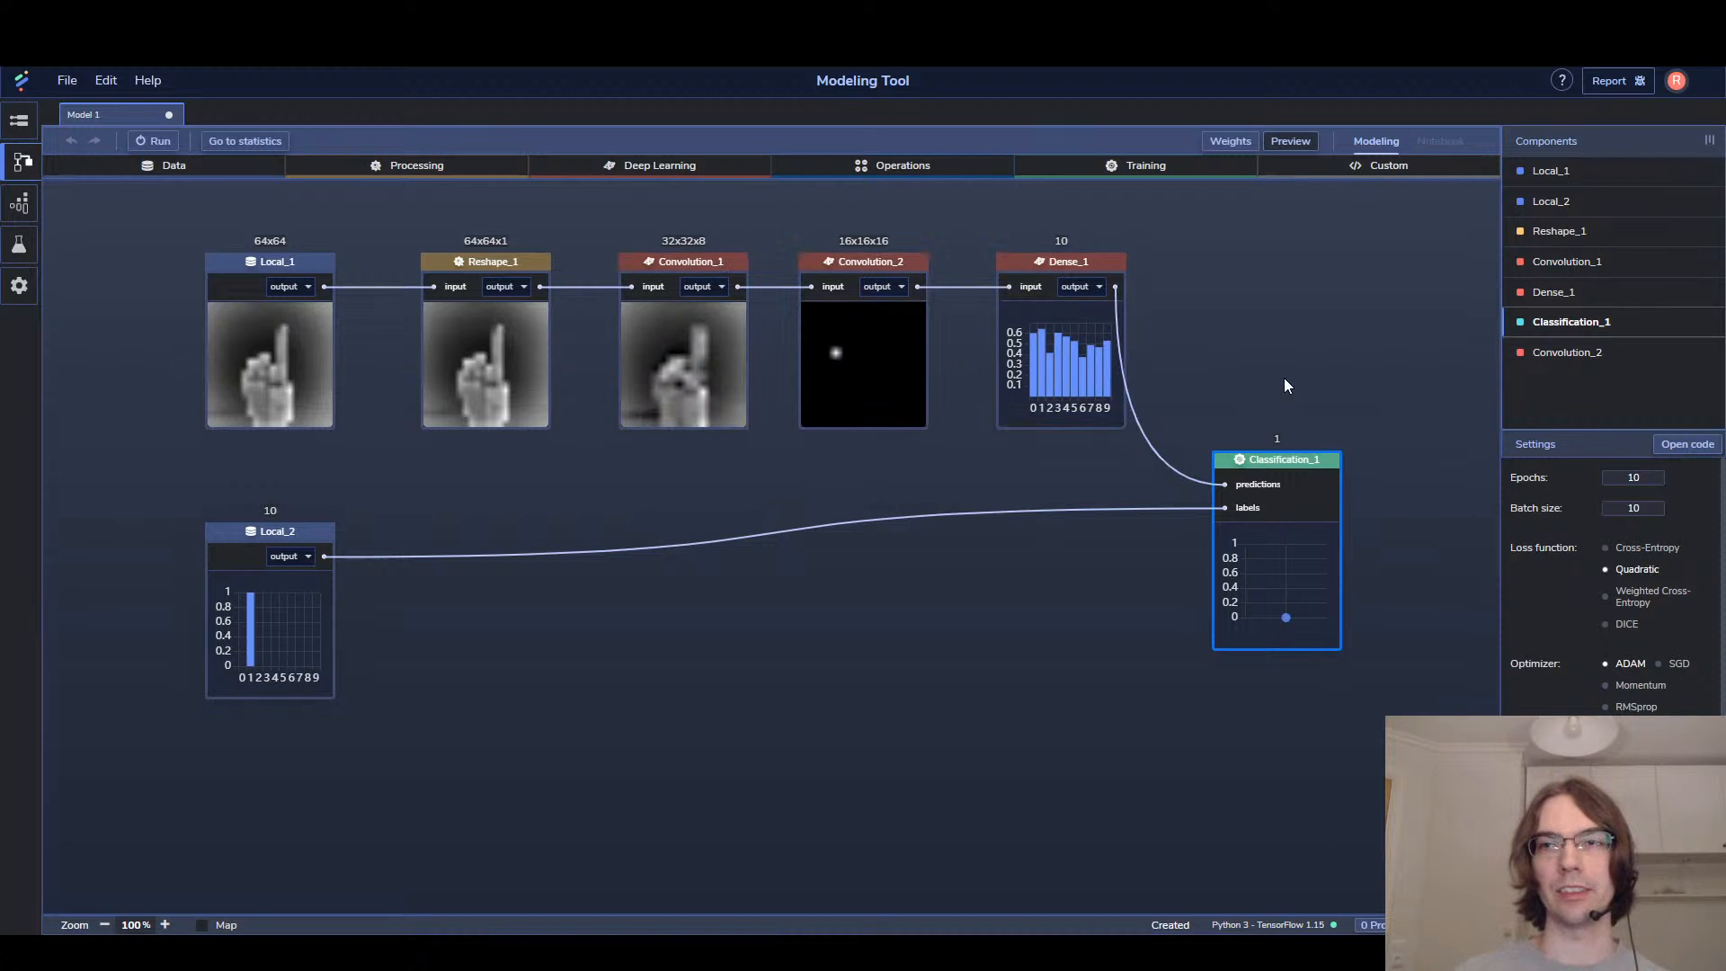
left_click(1690, 446)
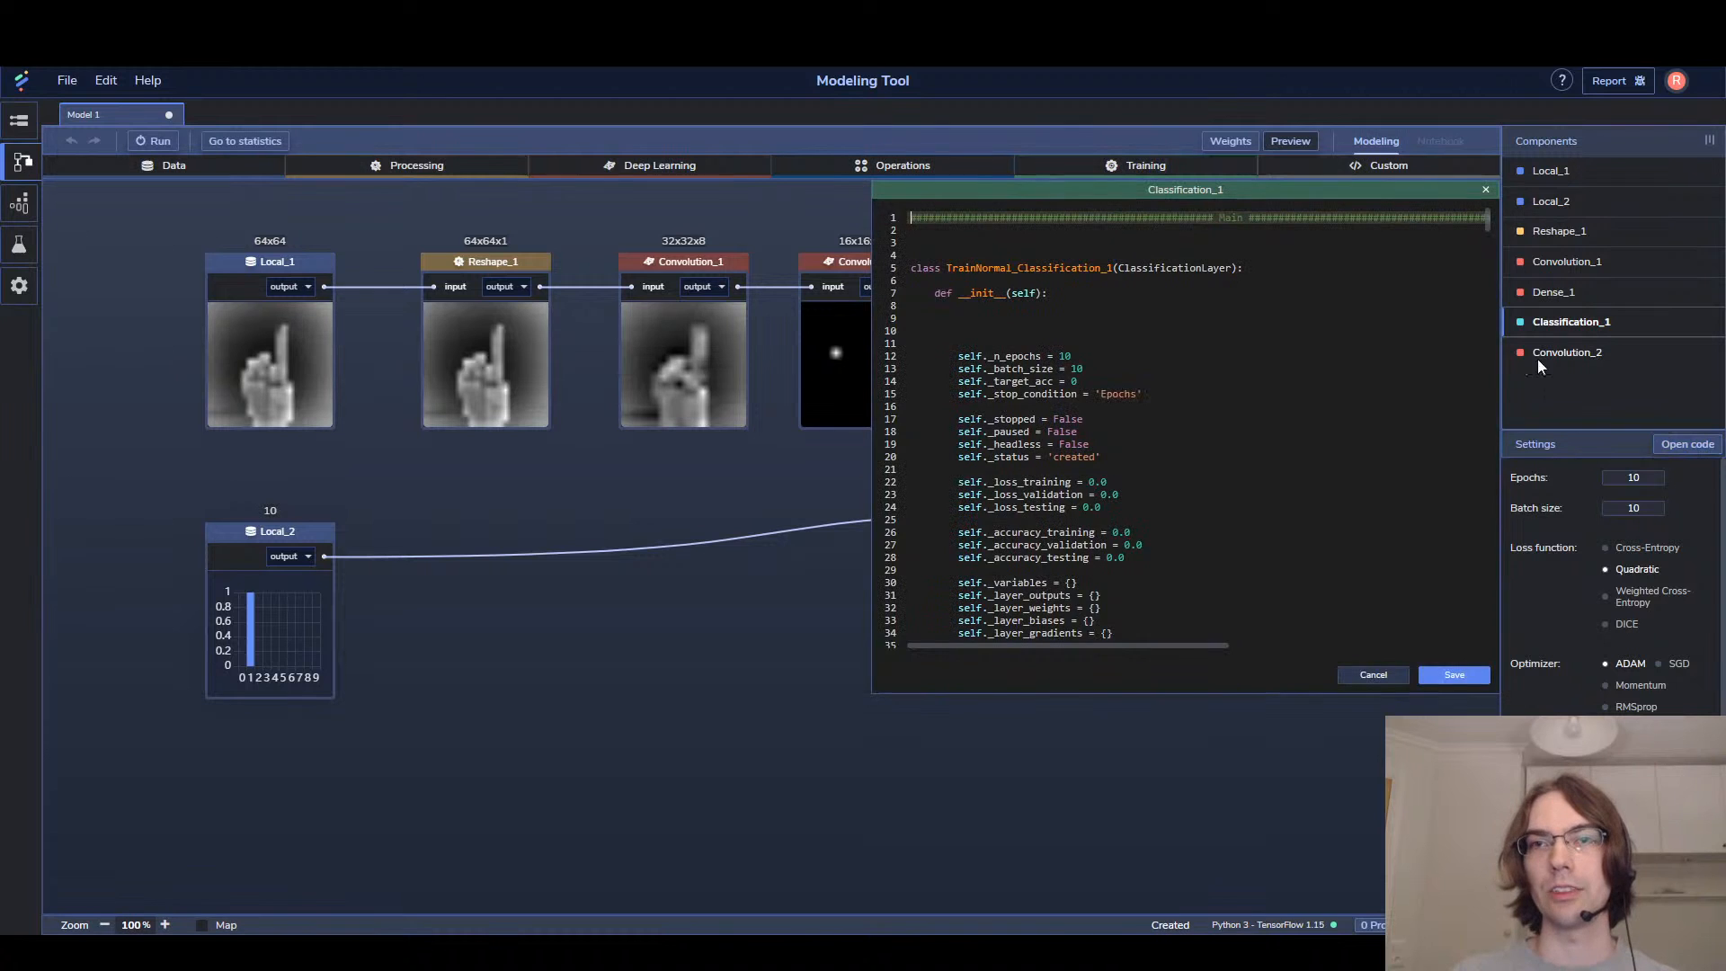
scroll(1220, 382, "down", 20)
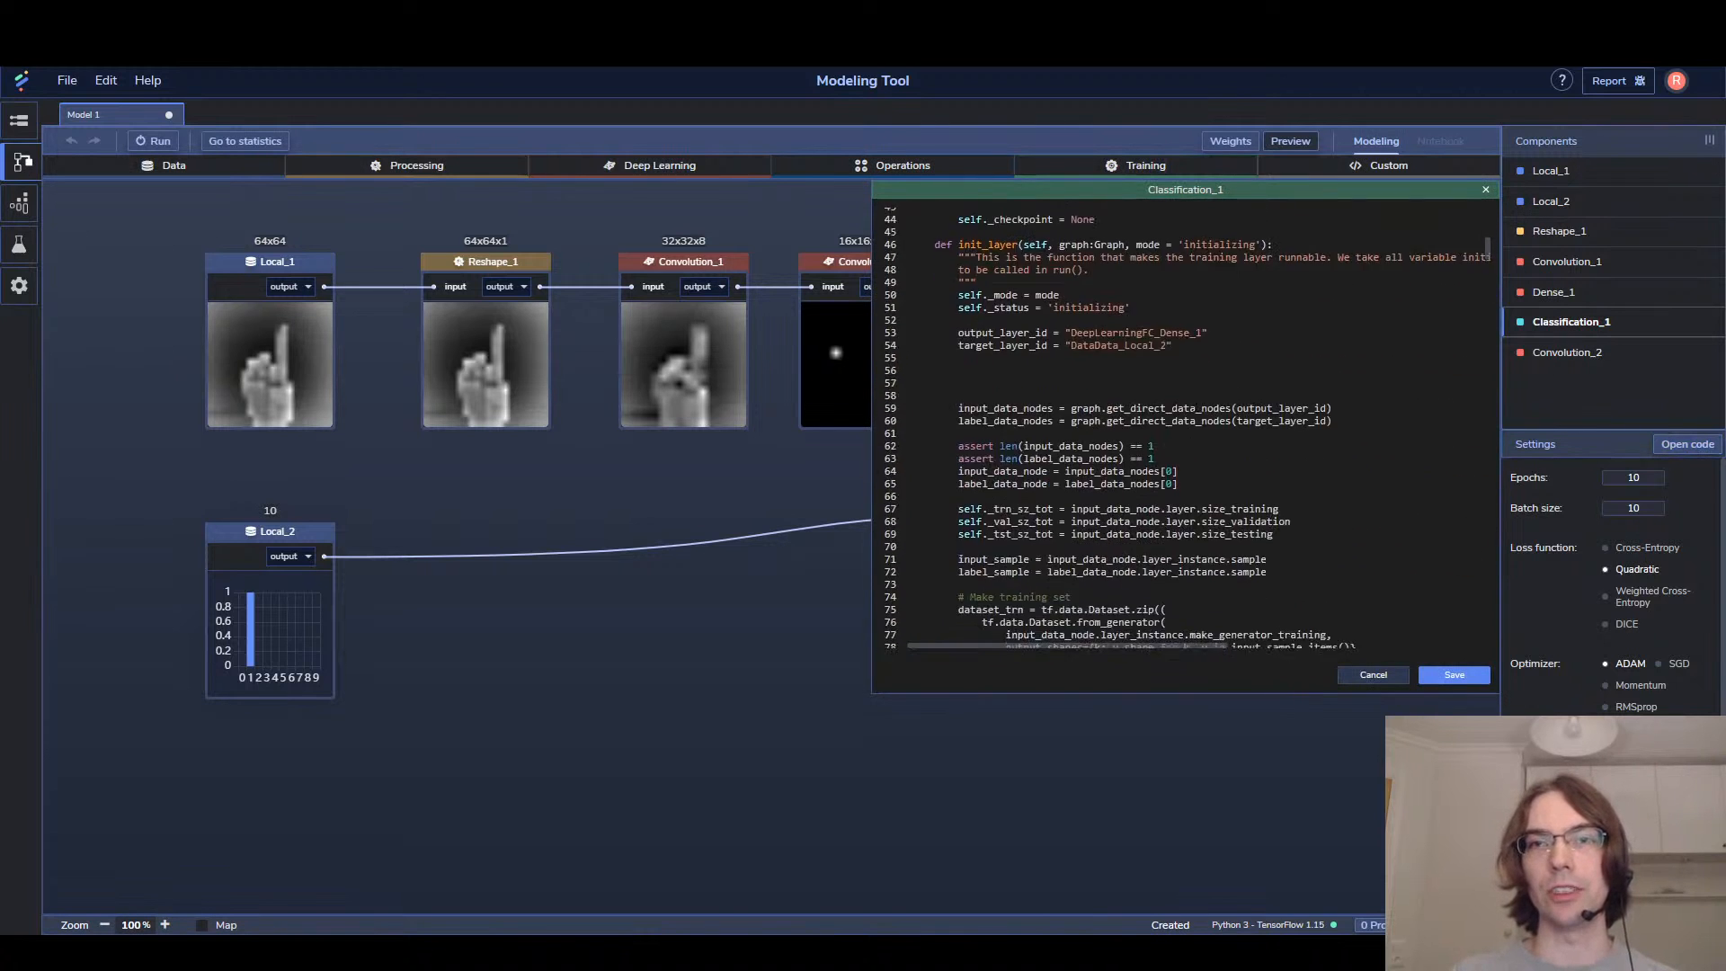
scroll(1123, 494, "down", 20)
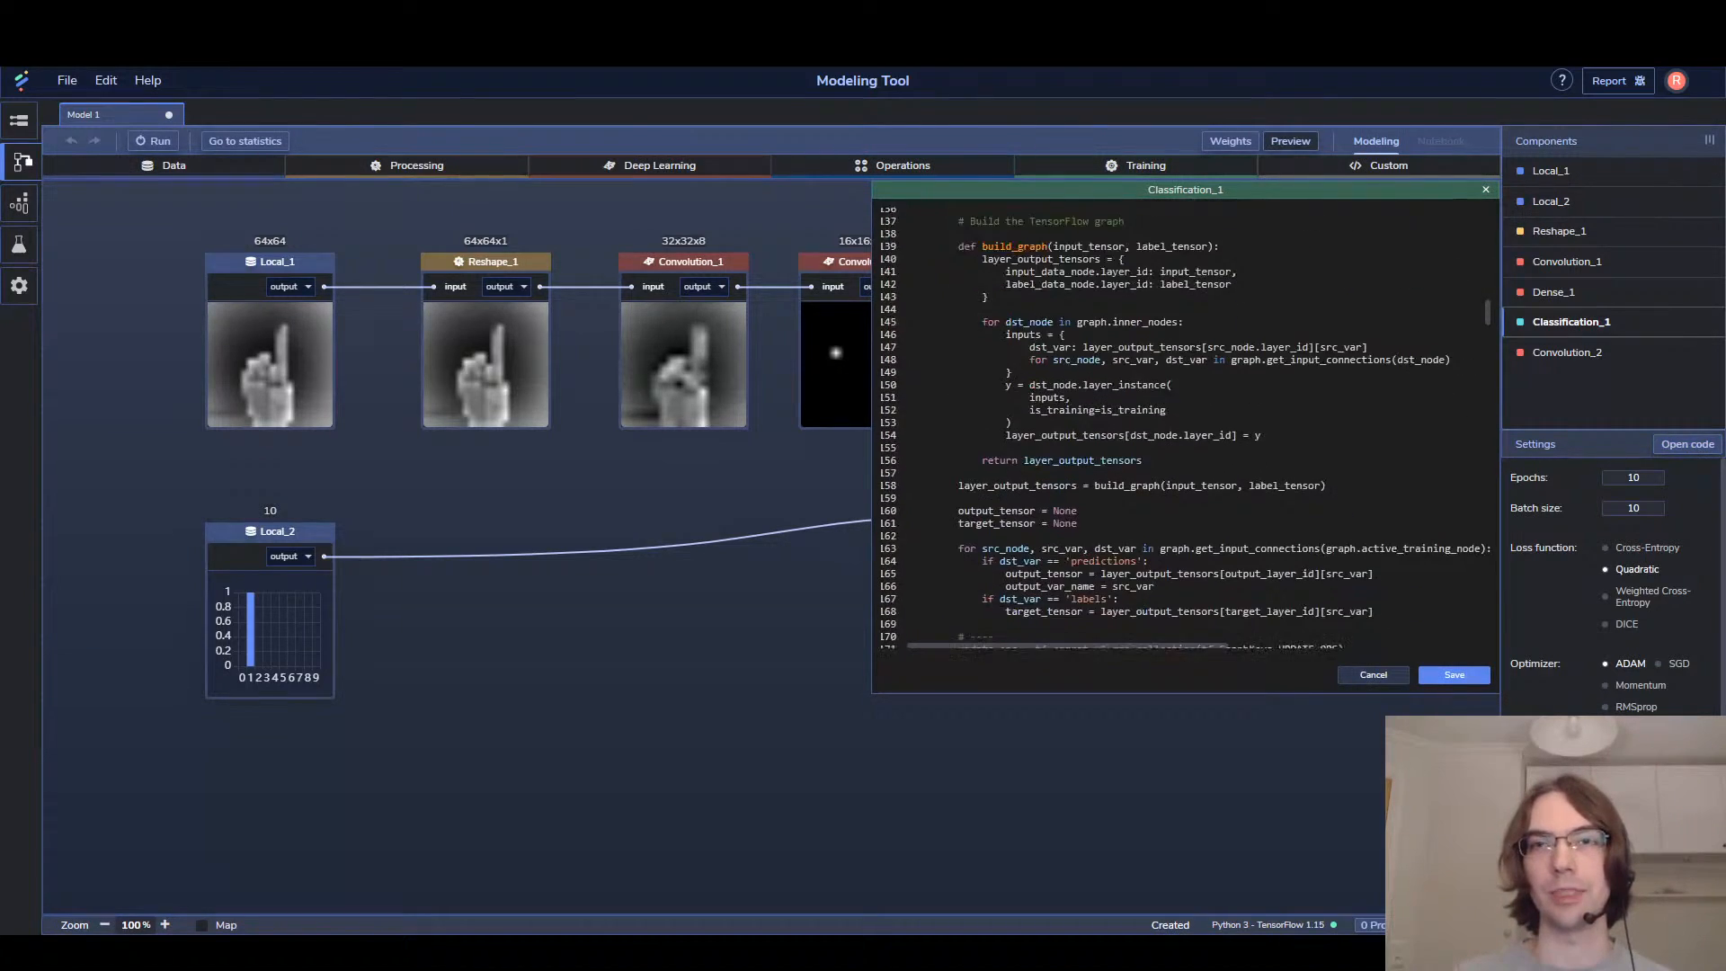
scroll(1123, 492, "down", 7)
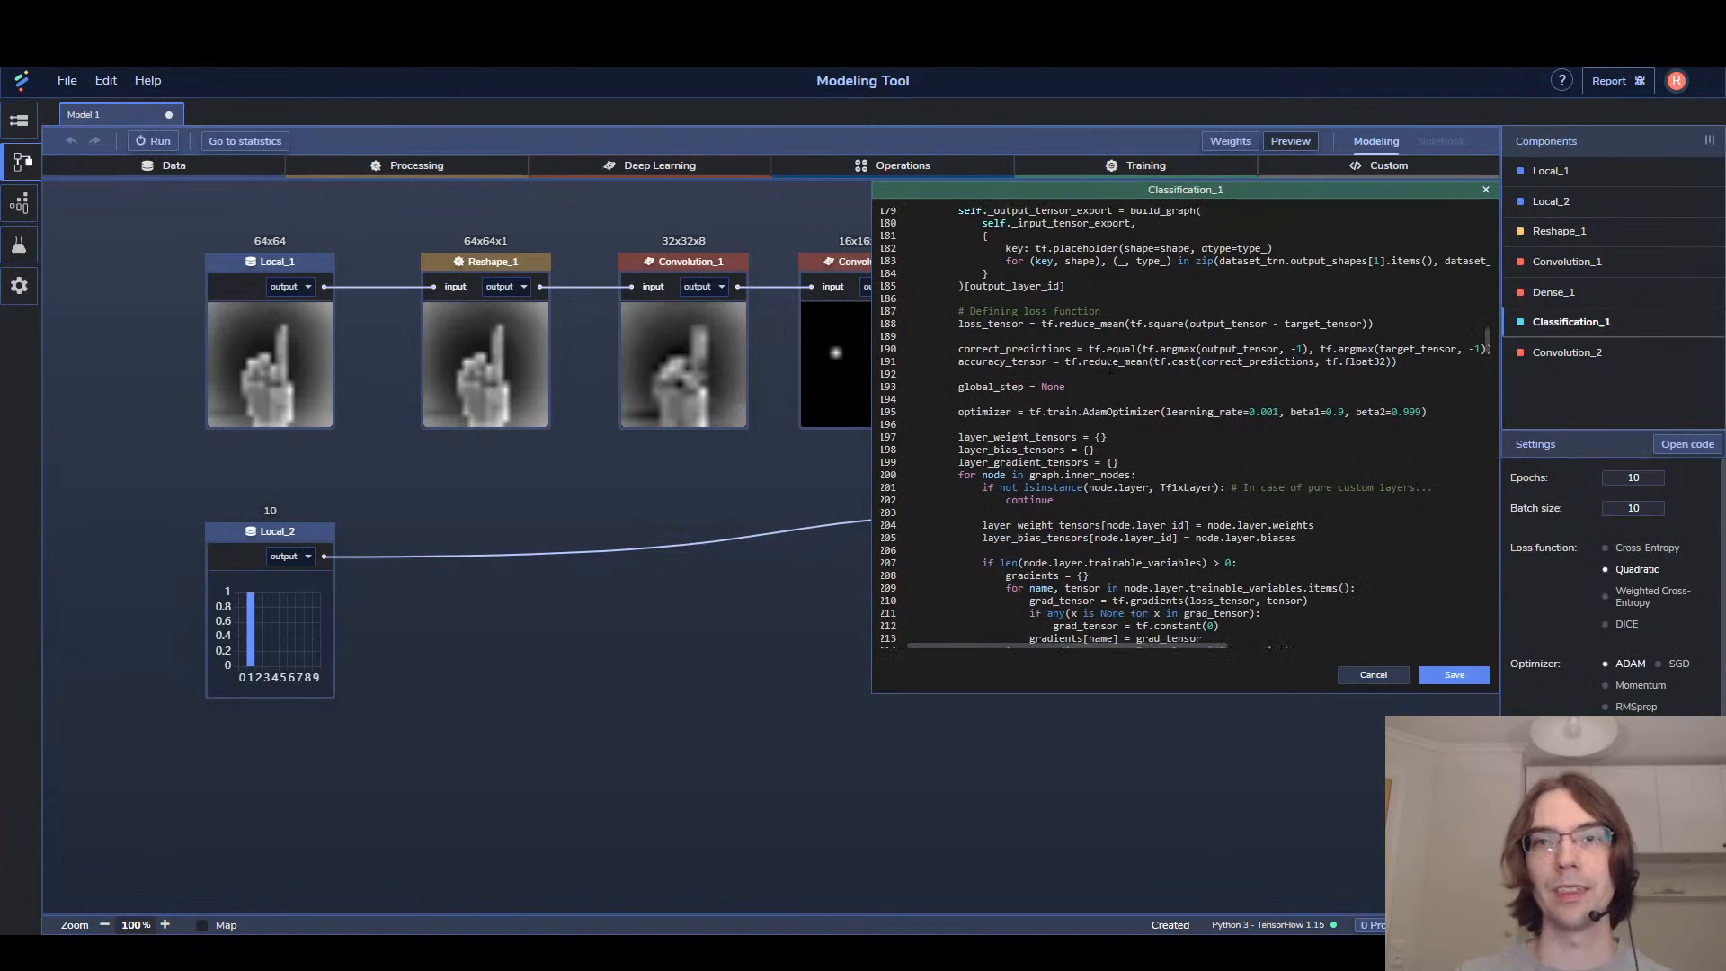
double_click(985, 325)
left_click_drag(984, 325, 1314, 325)
left_click(1314, 323)
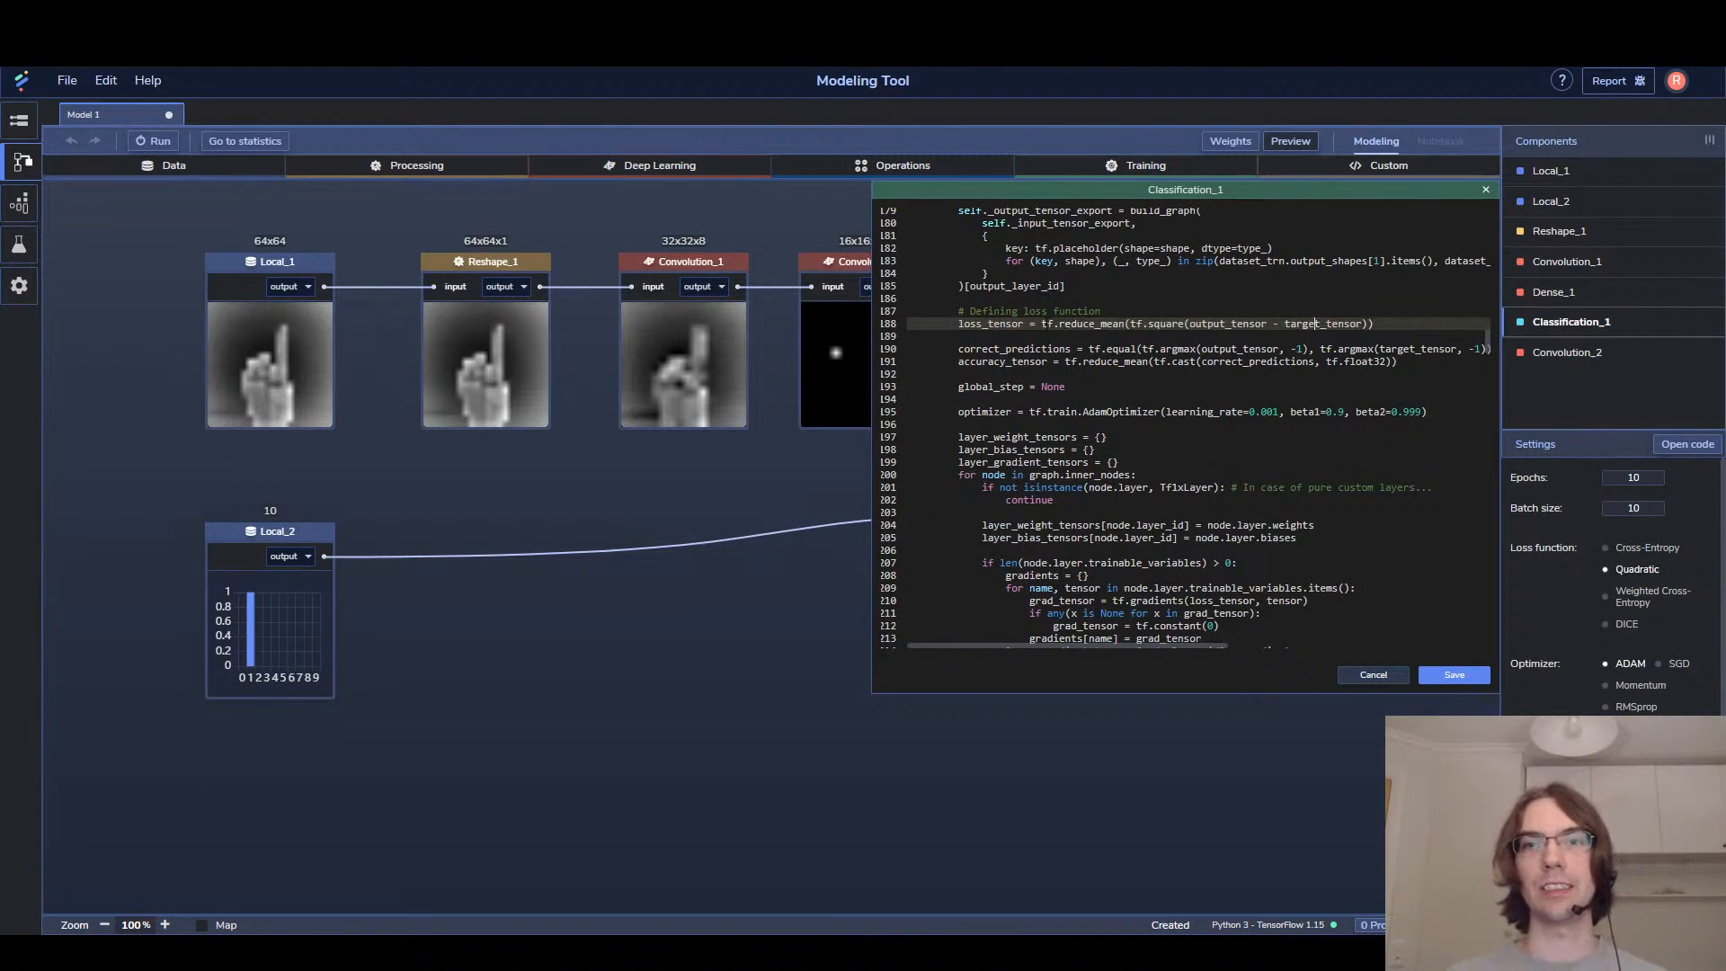
left_click_drag(1041, 324, 1122, 325)
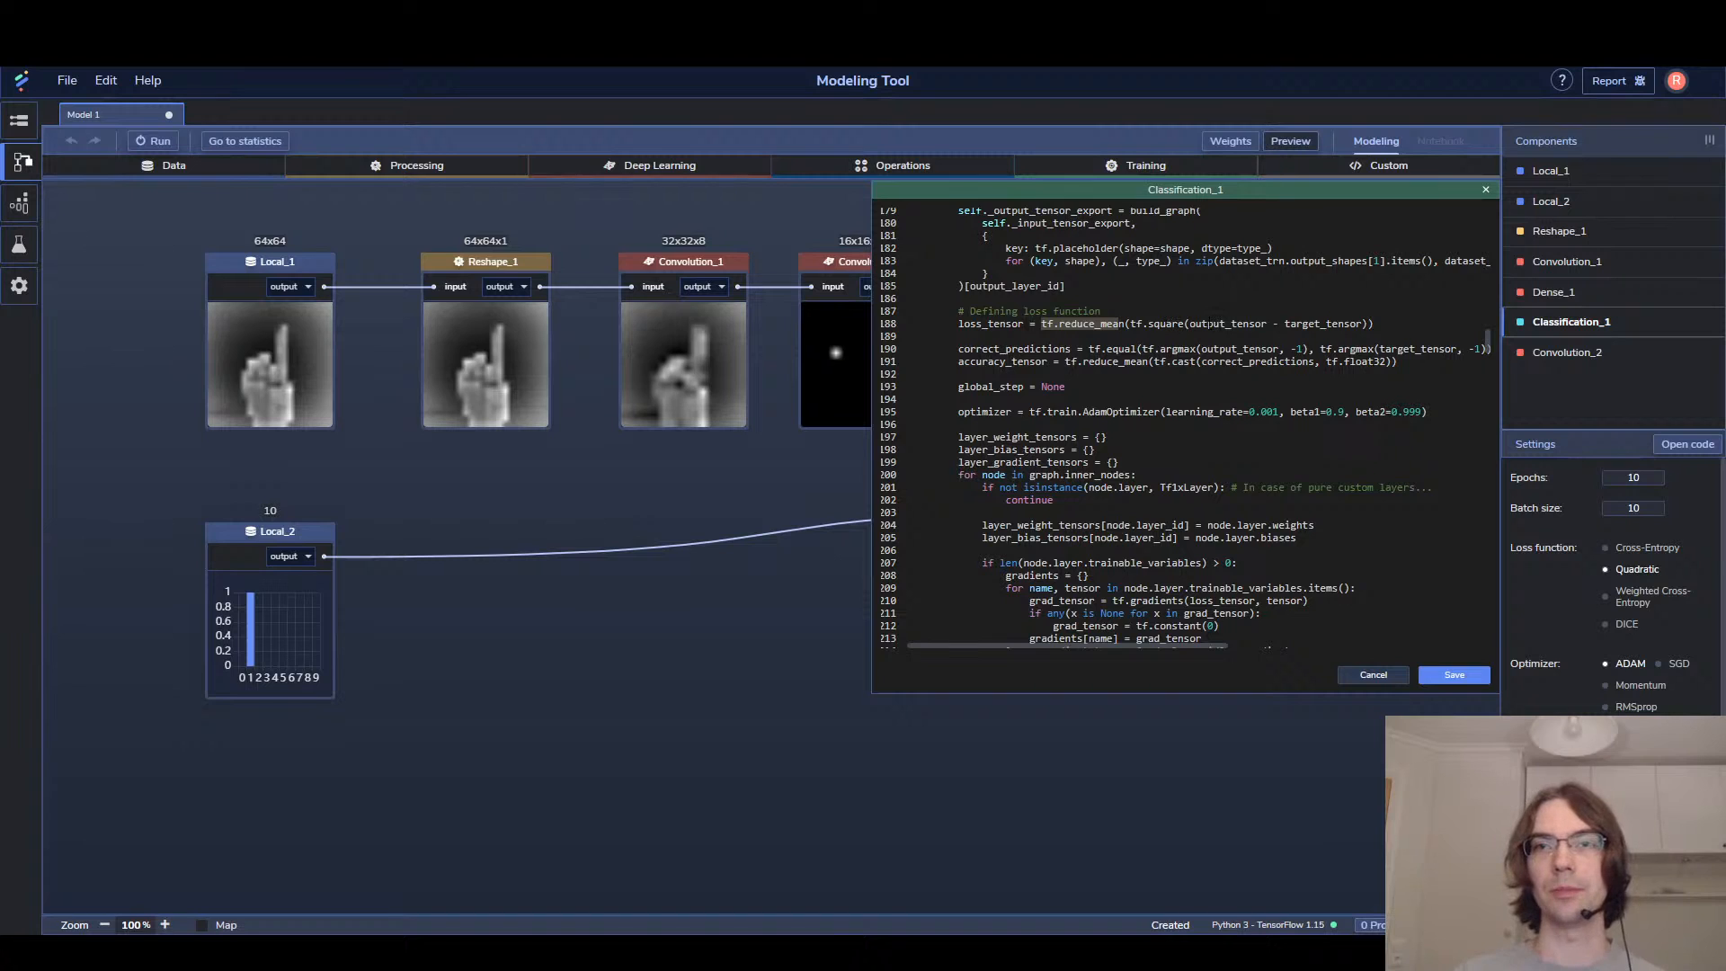
left_click_drag(1189, 324, 1364, 324)
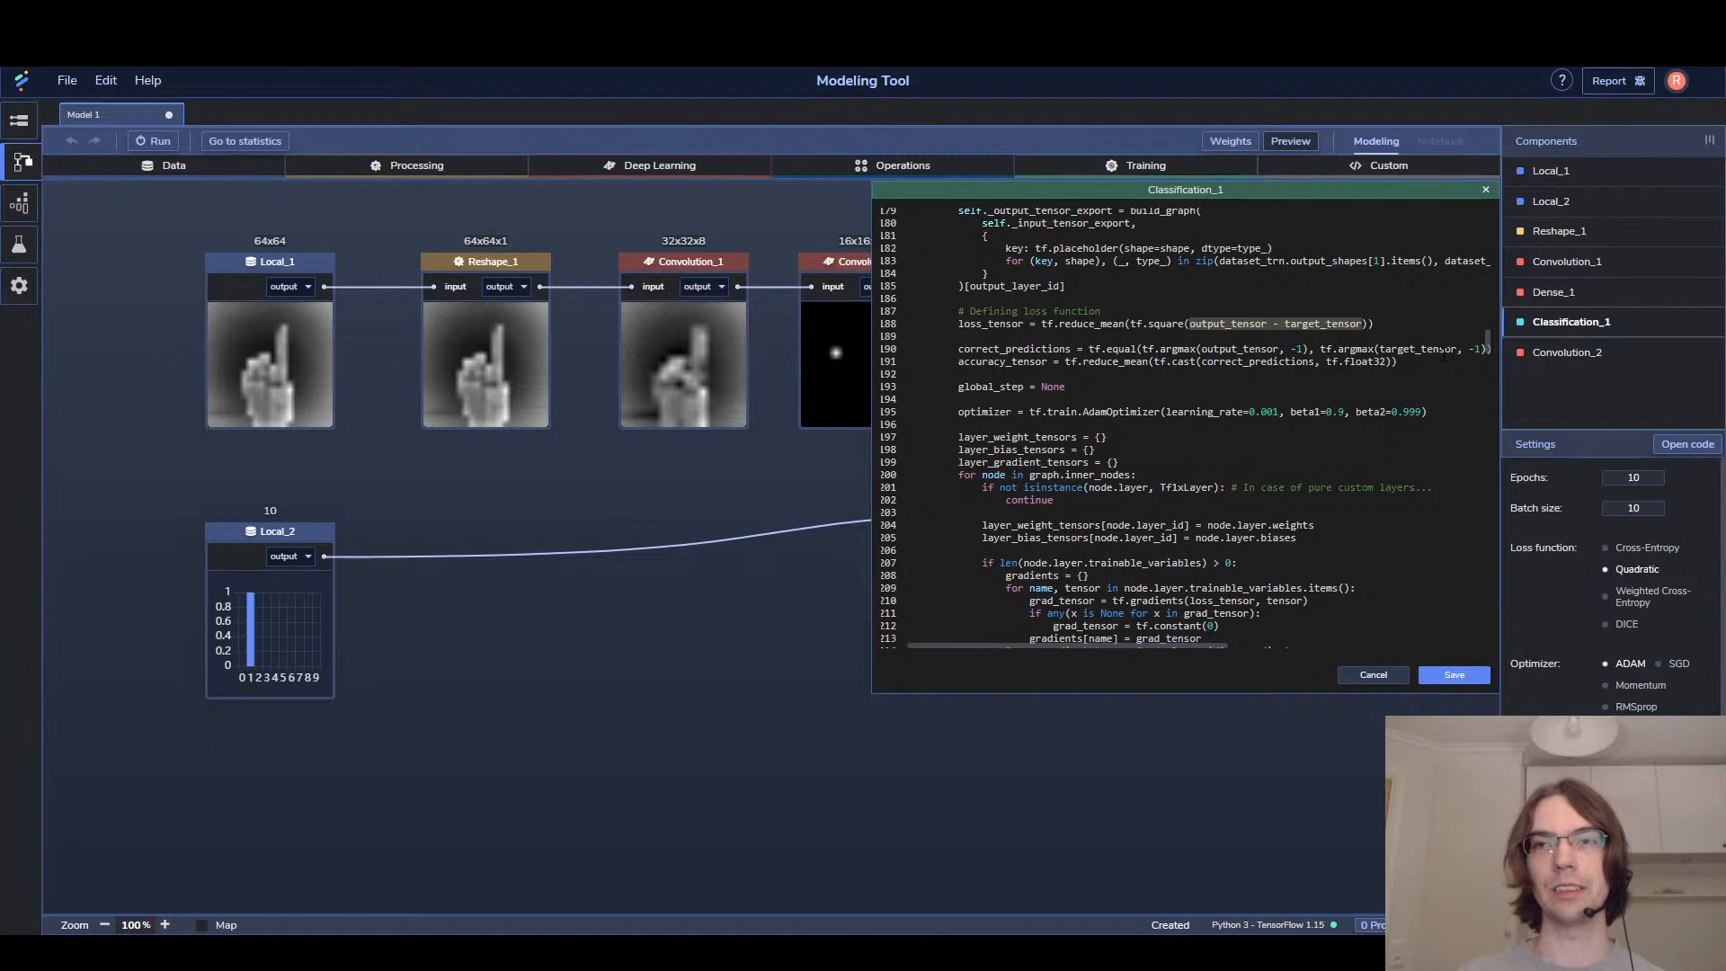
left_click_drag(1375, 324, 1042, 325)
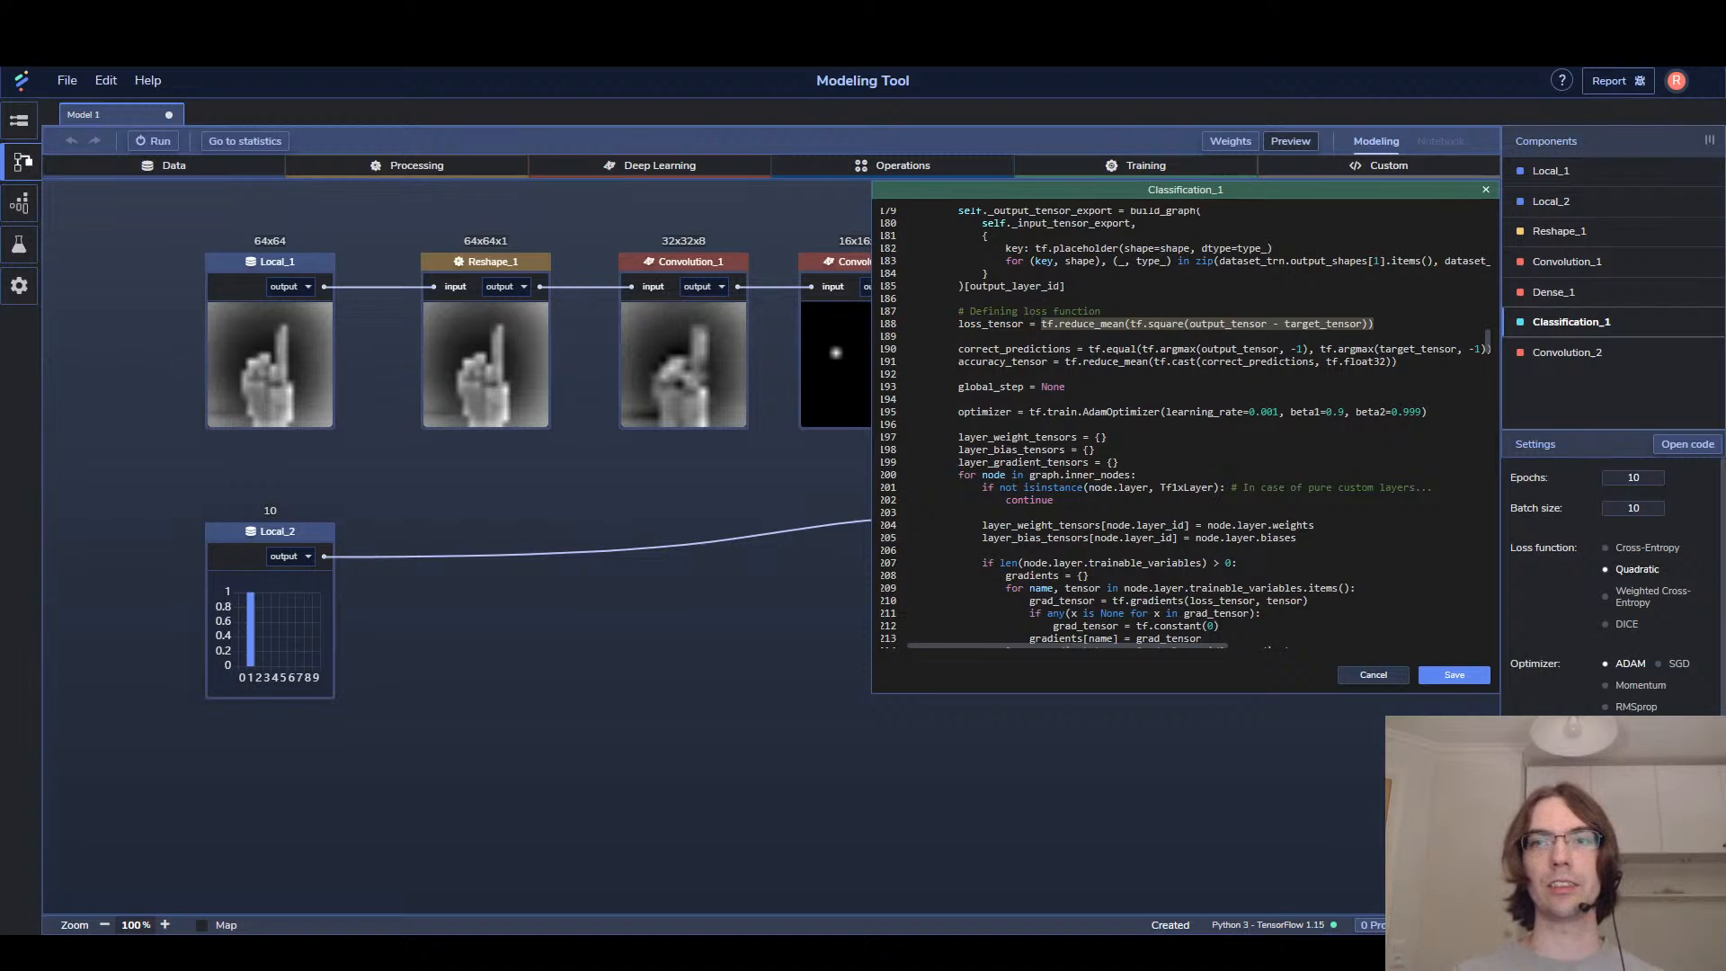
left_click(1486, 191)
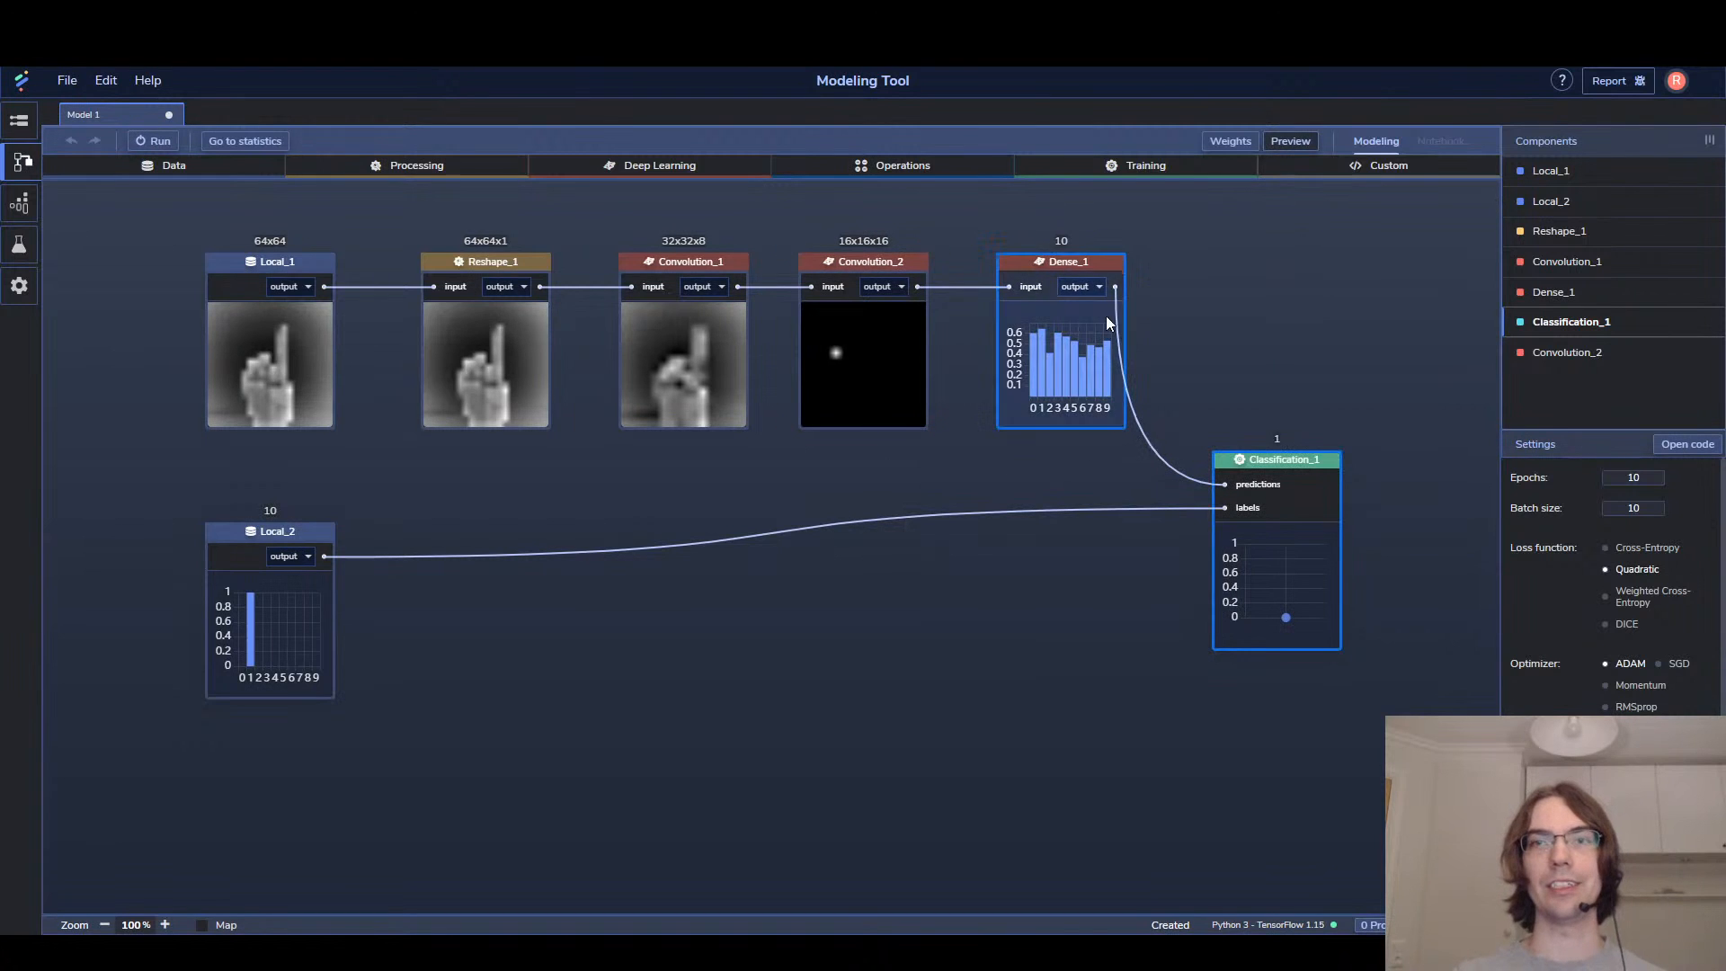
Check Dense_1's settings and place a Custom component beside it
left_click(1066, 321)
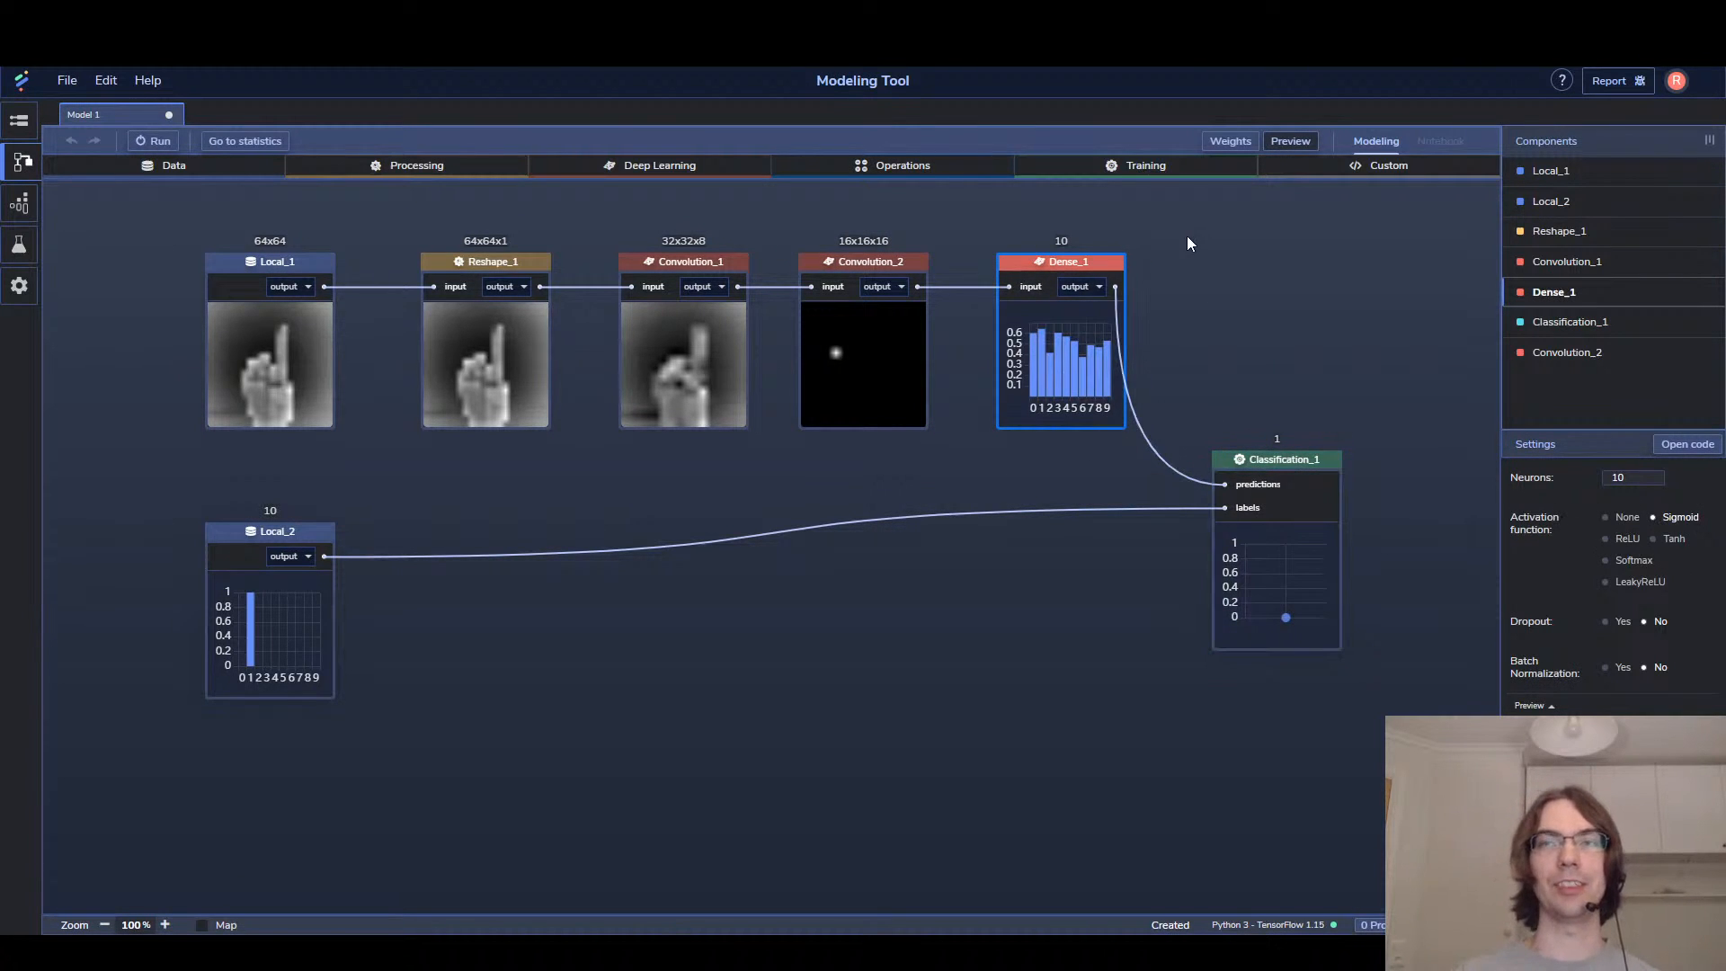
mouse_move(1408, 174)
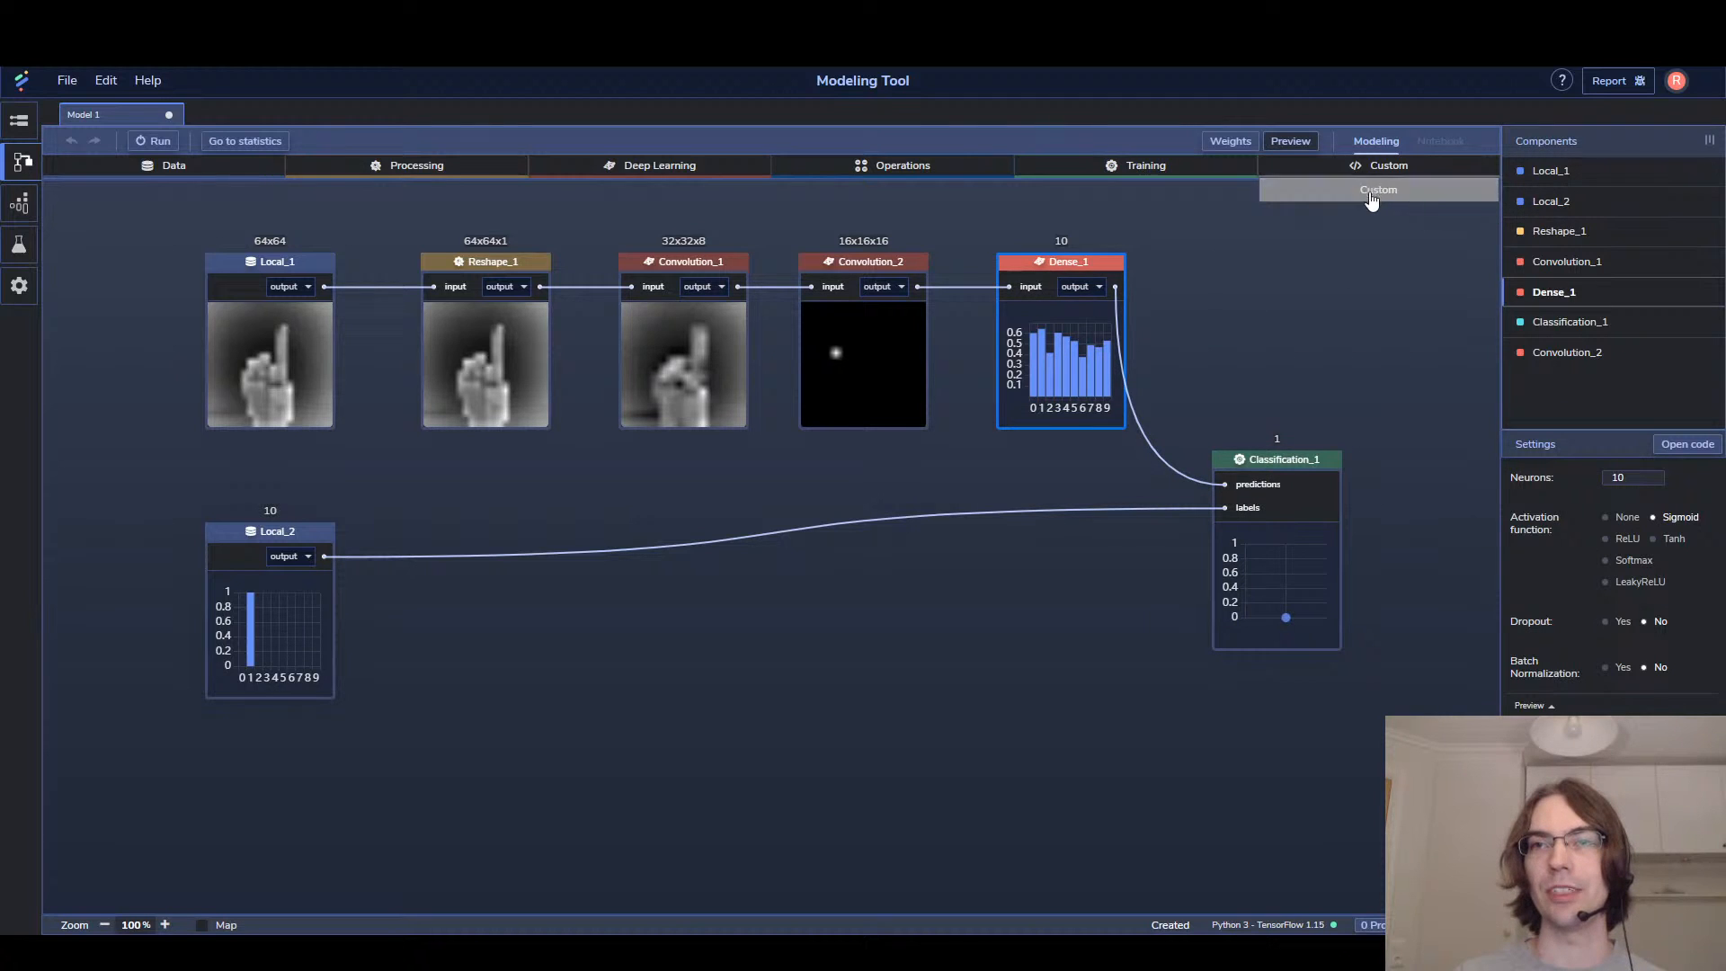
left_click_drag(1370, 199, 1194, 347)
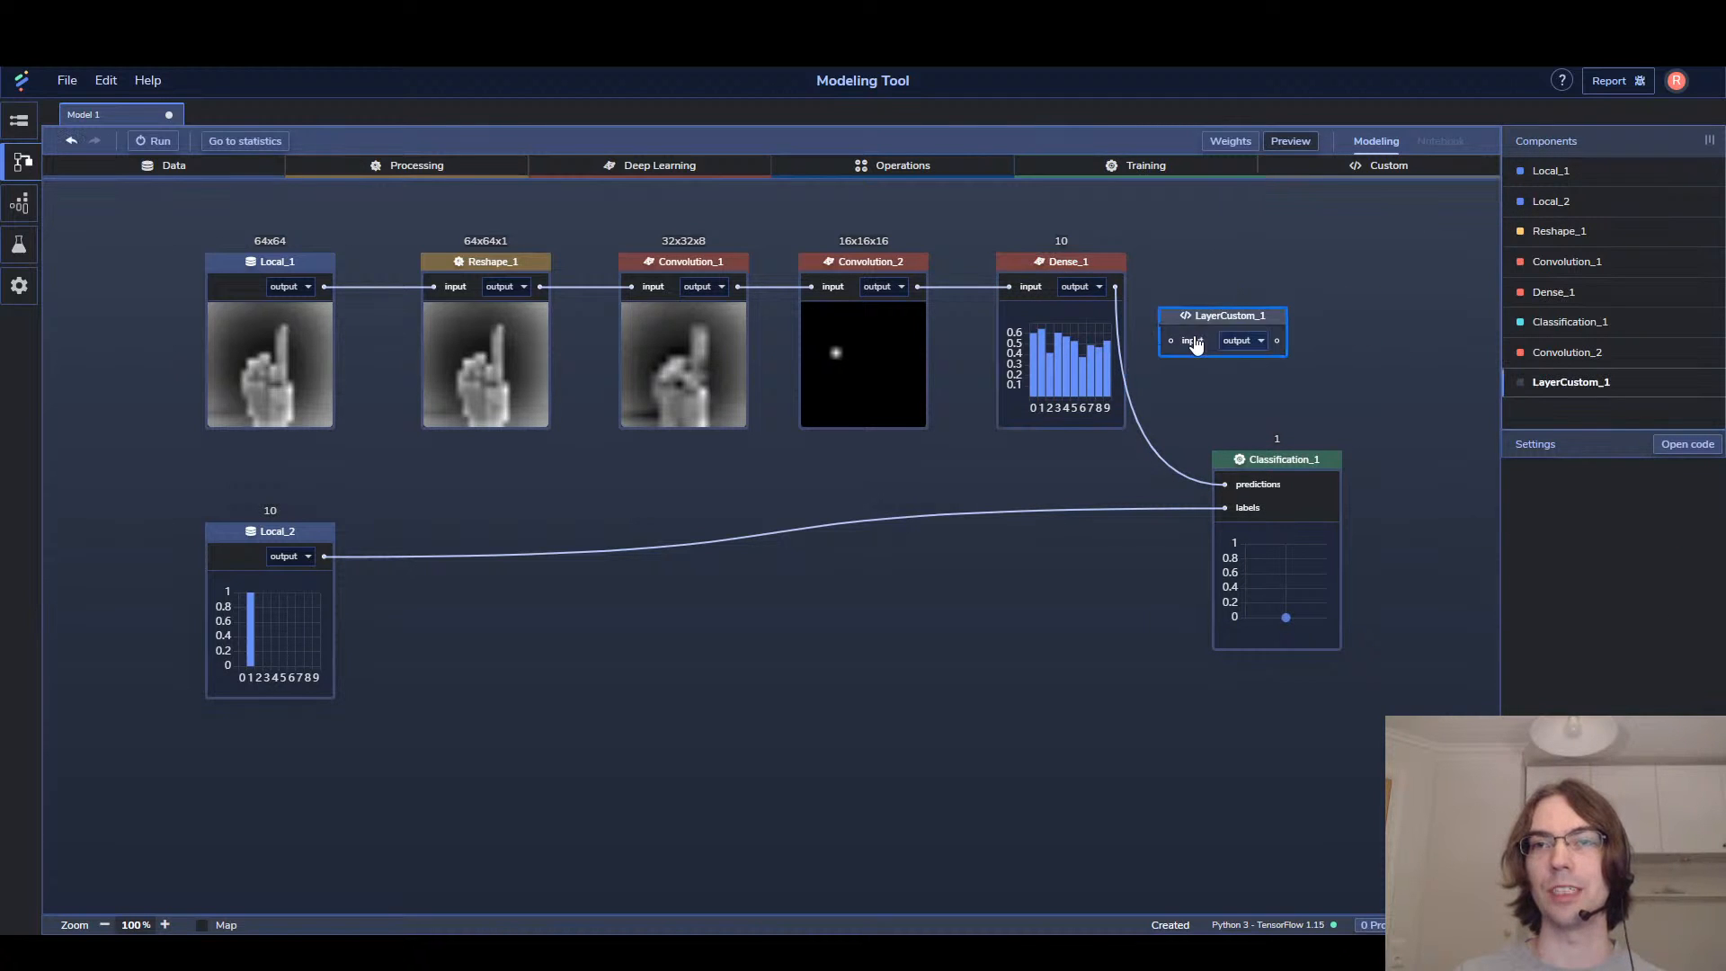
Examine the y = x line in LayerCustom_1's code and delete the component from the model
left_click(1702, 447)
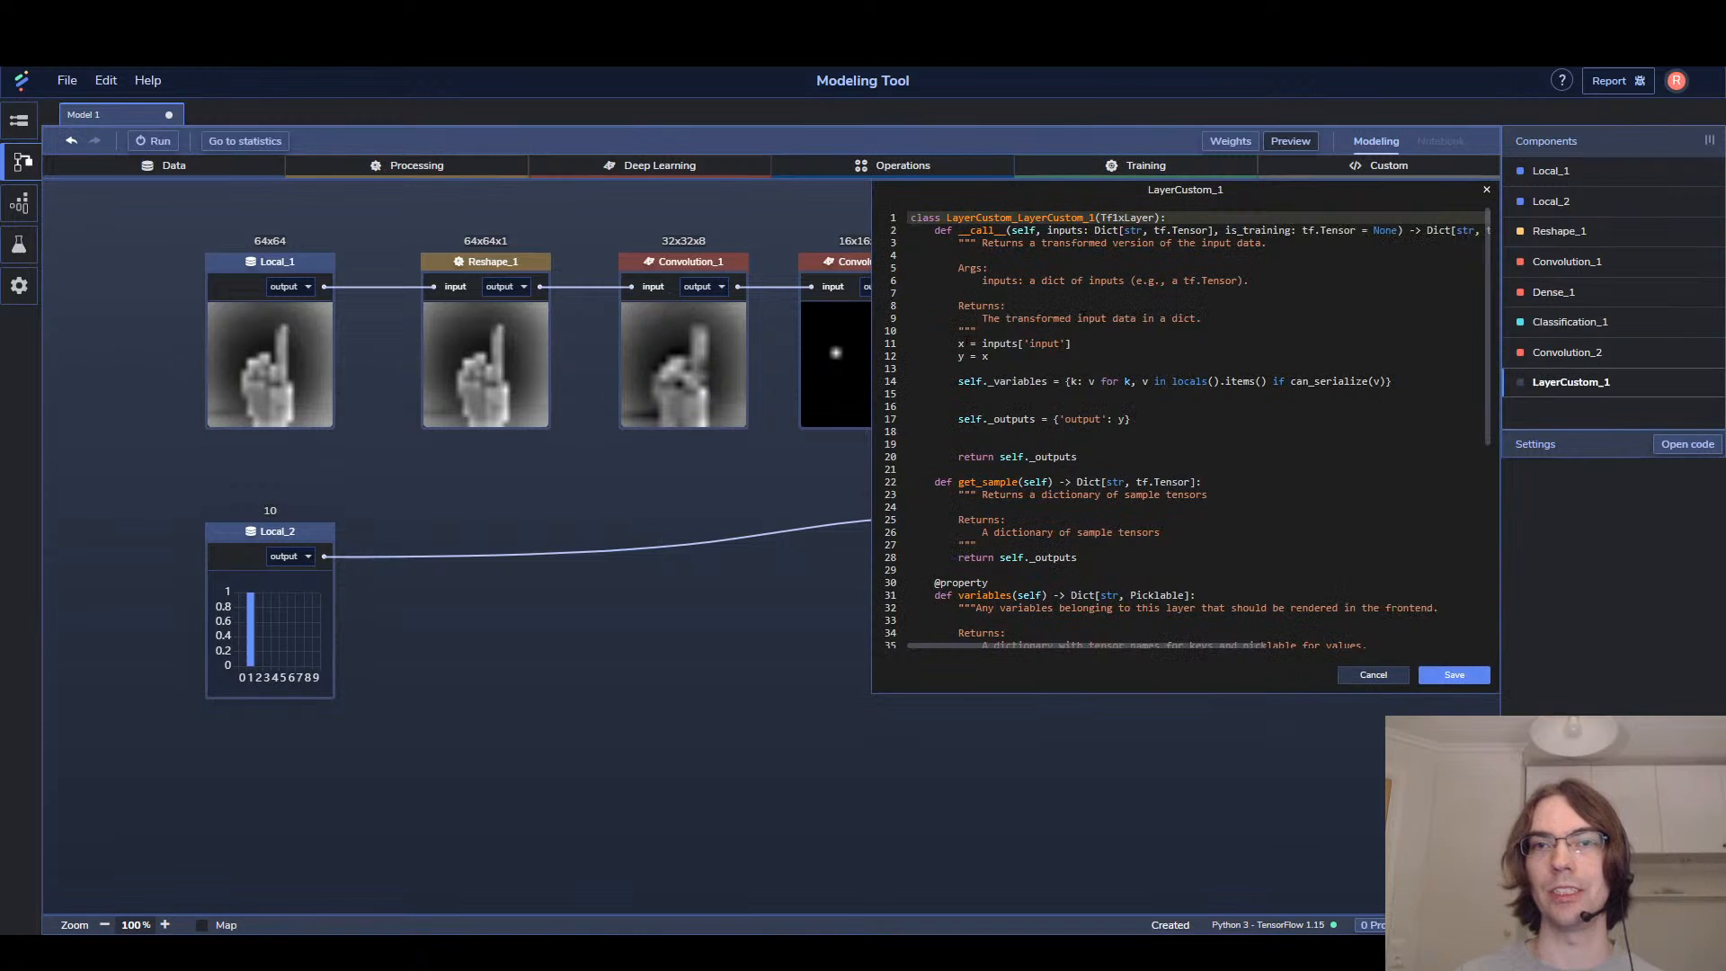
left_click(1010, 334)
left_click(985, 356)
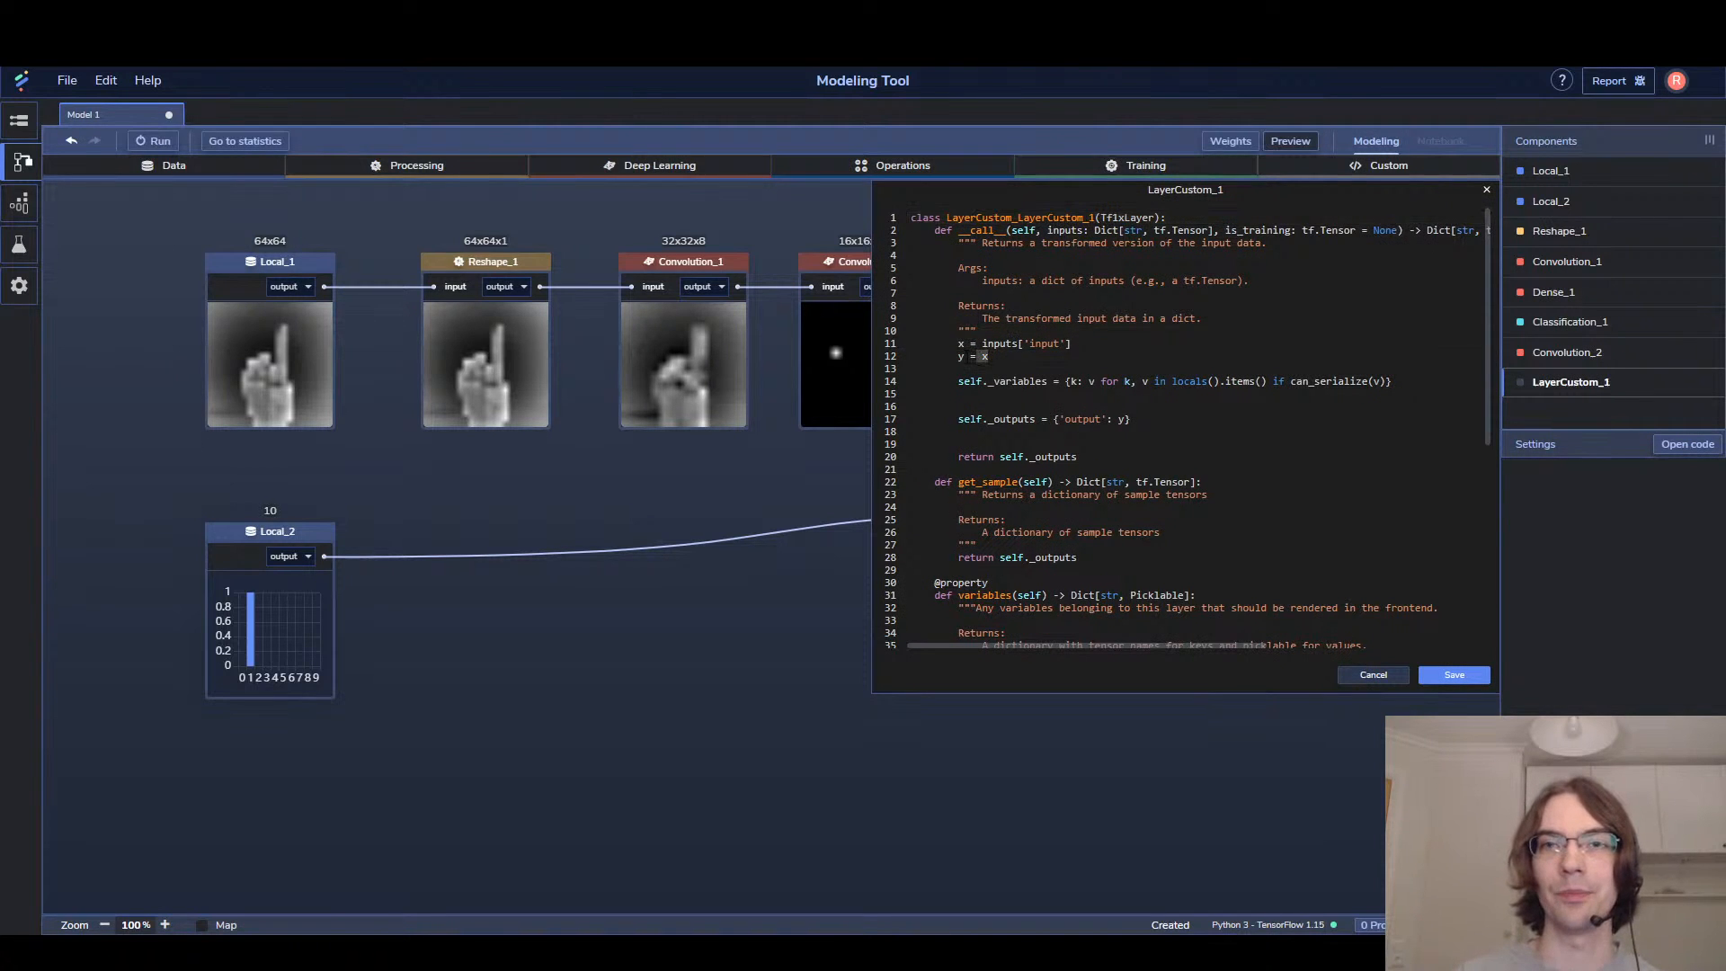
left_click_drag(970, 357, 997, 354)
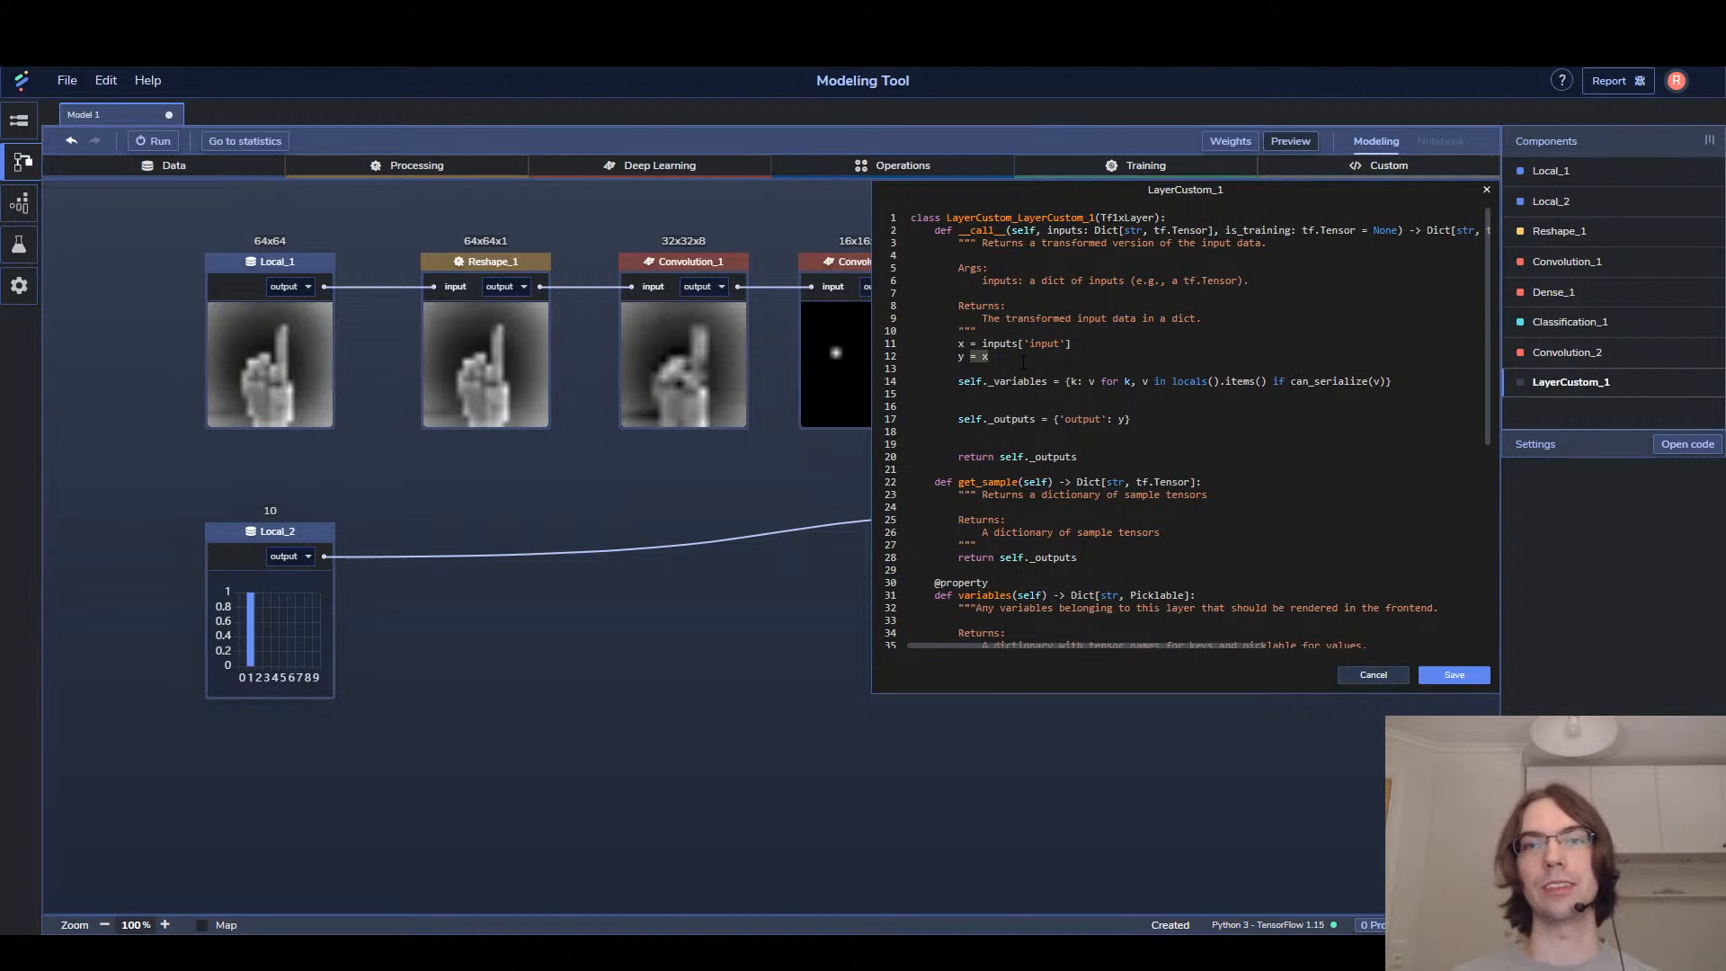
left_click(1373, 675)
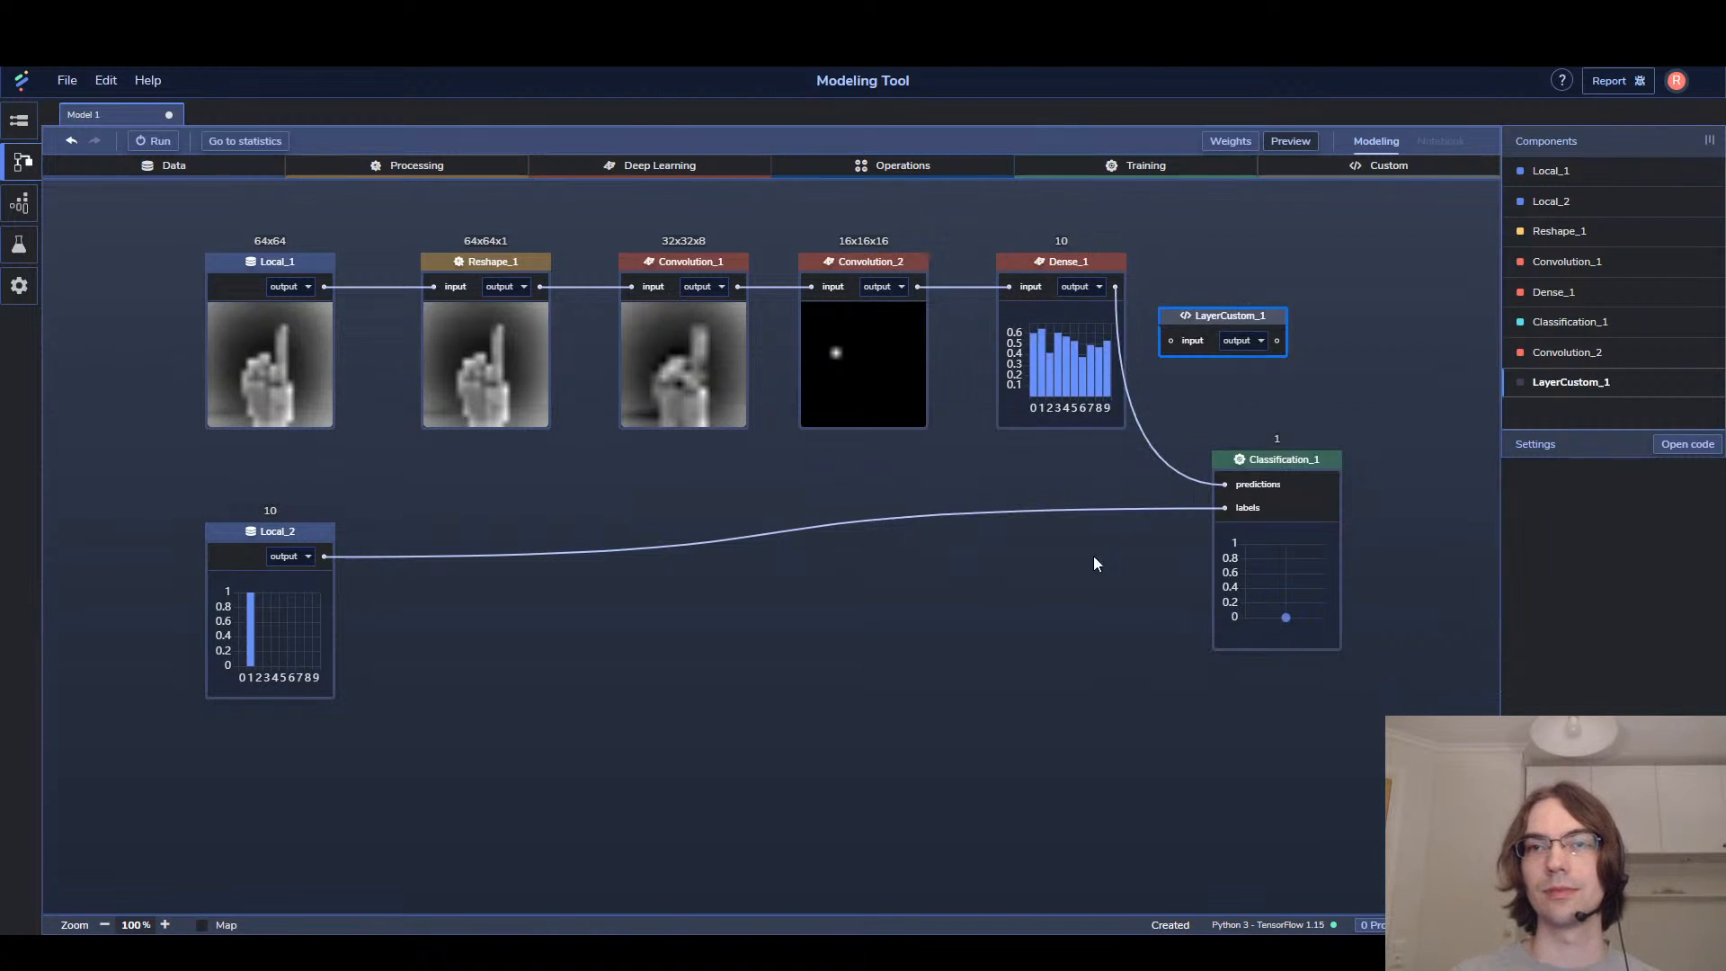
key("Delete")
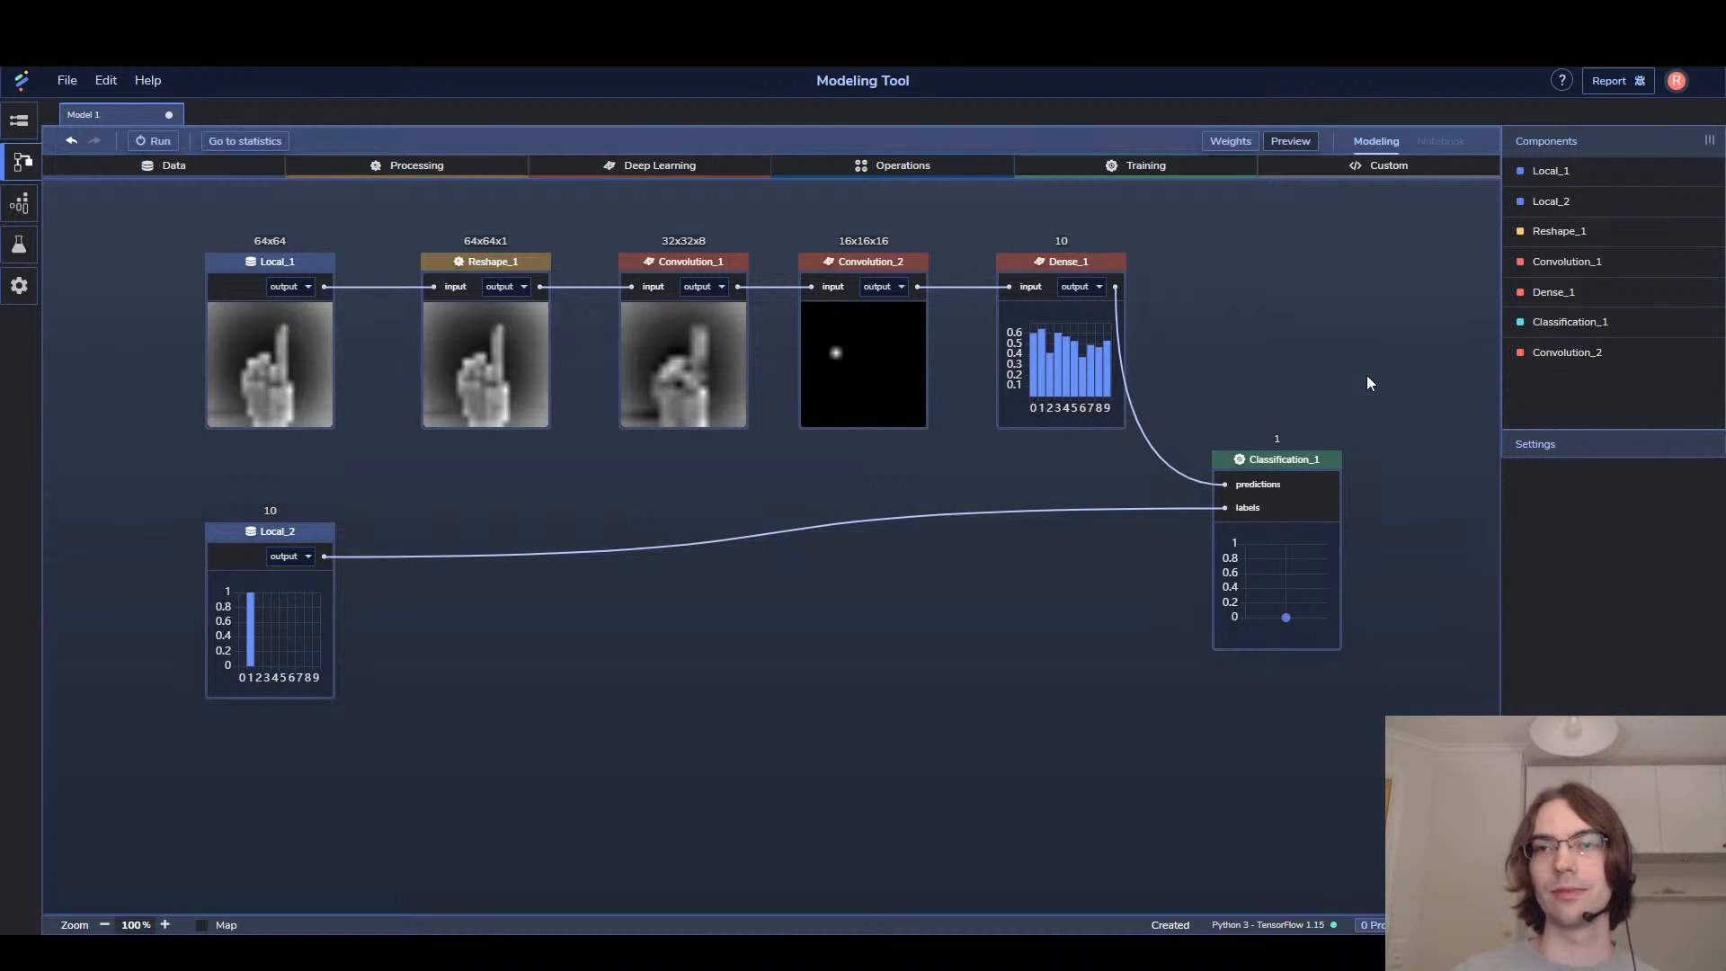
Try to train the model with Classification_1's batch size of 10 without starting from weights
left_click(1269, 555)
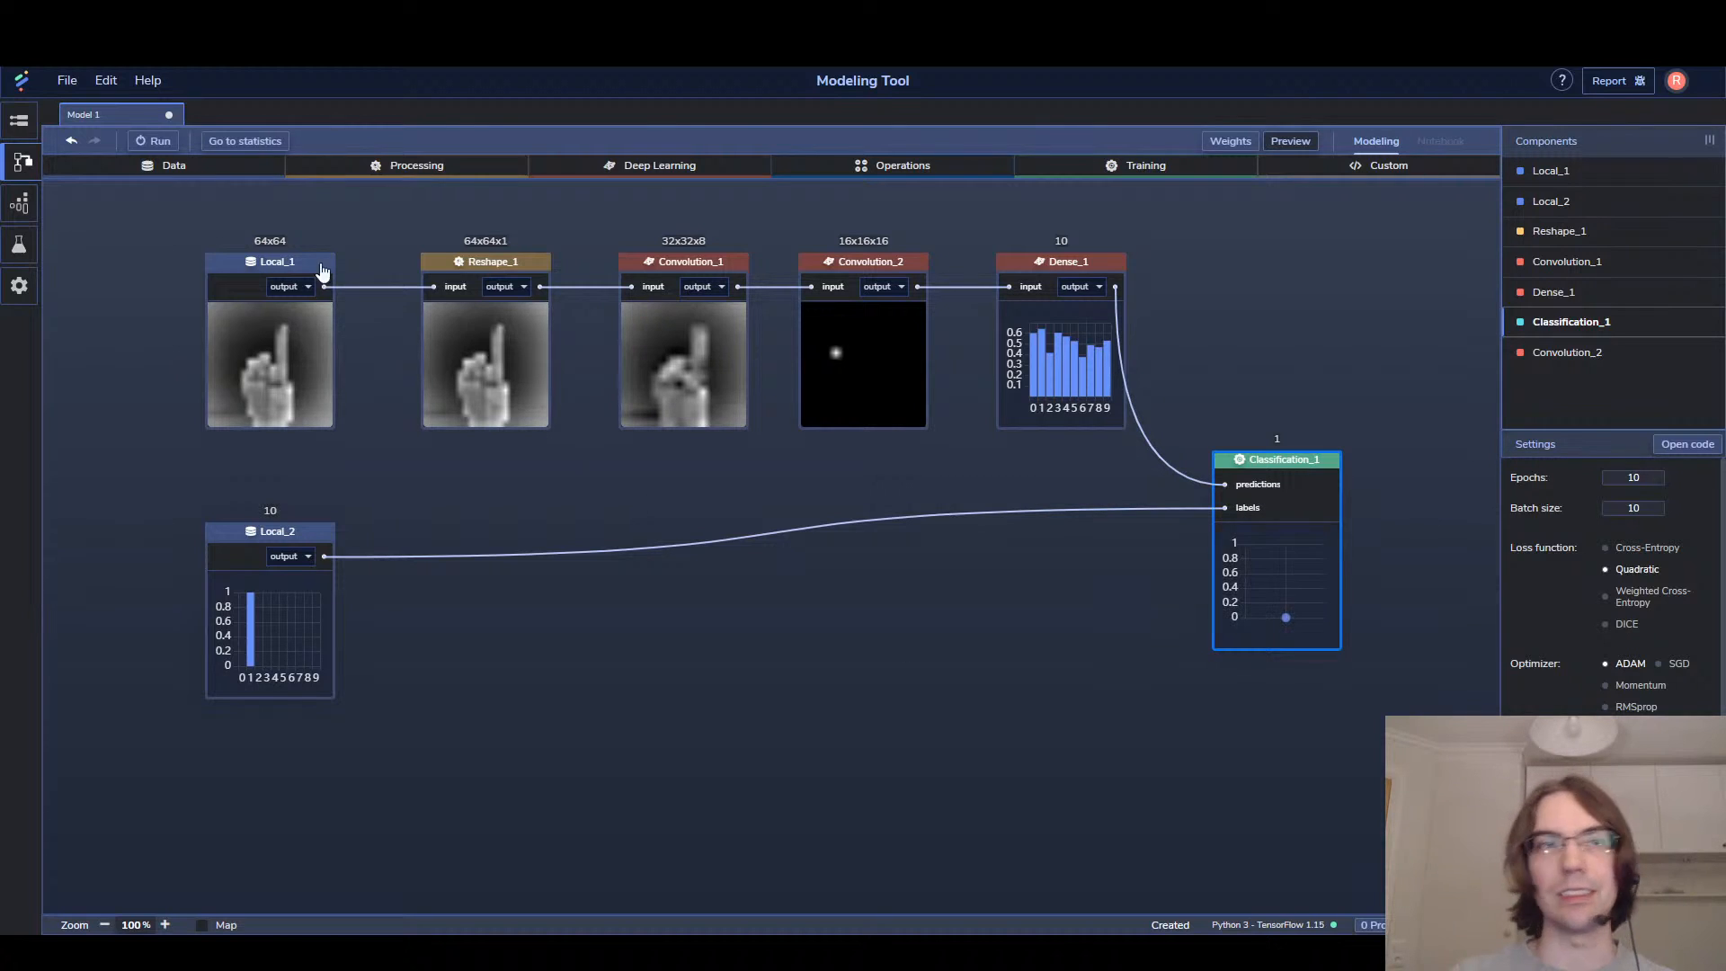
left_click(155, 141)
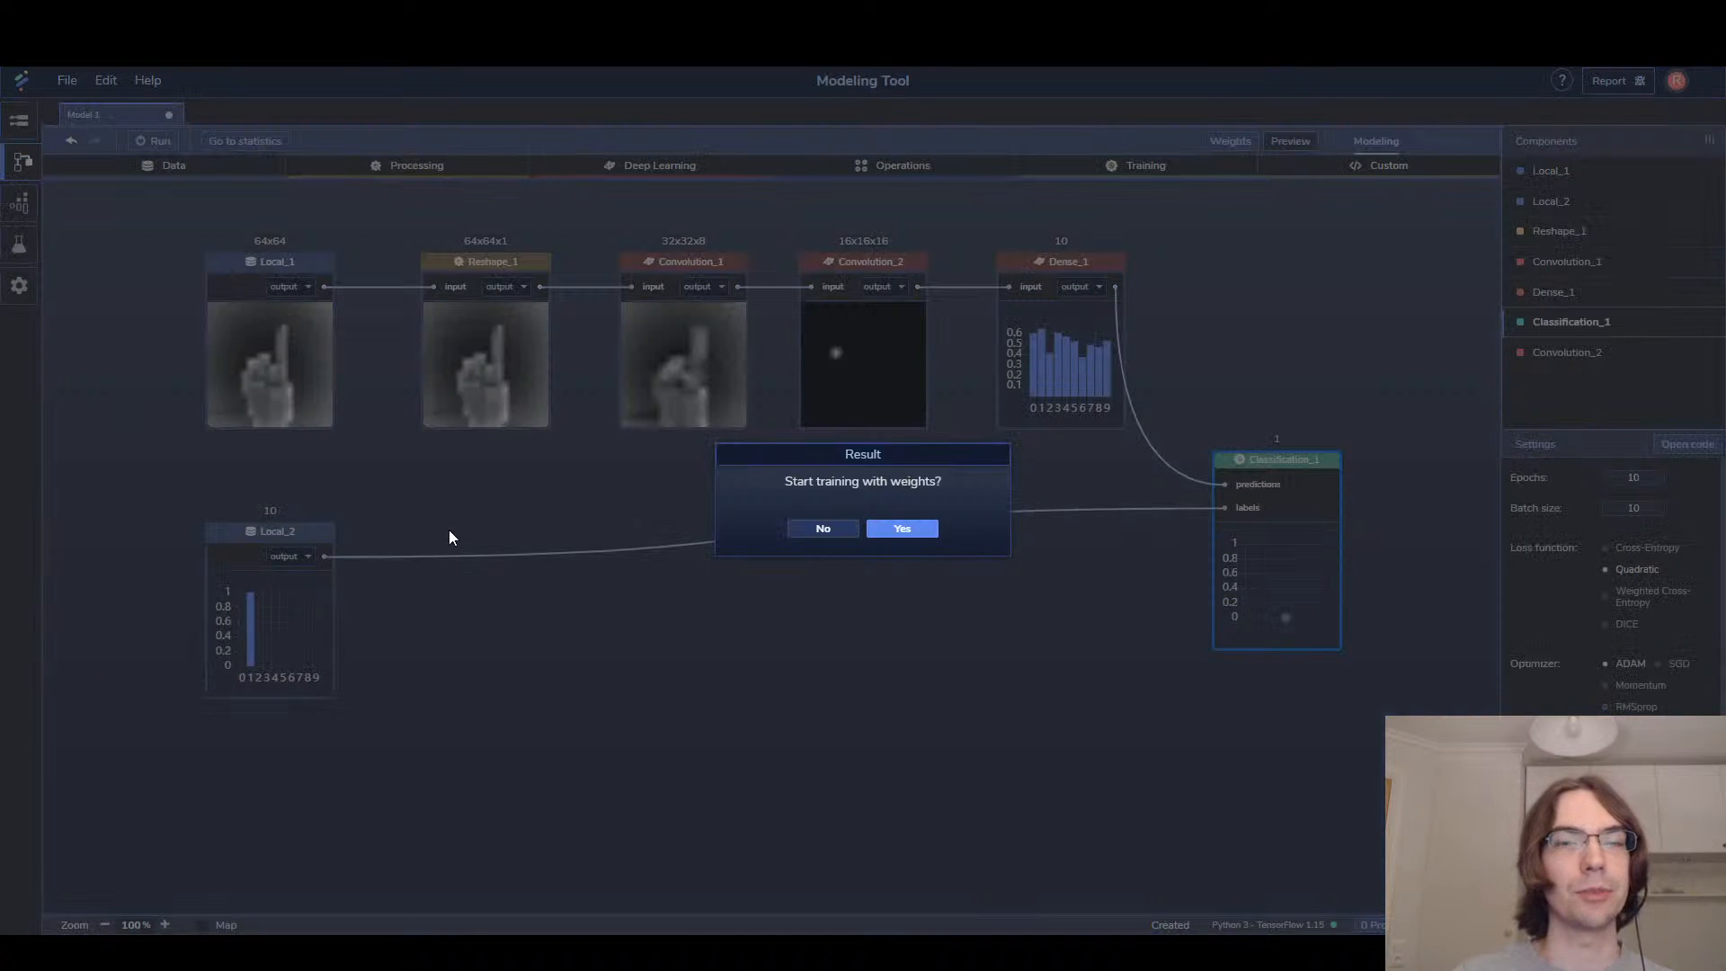
left_click(824, 530)
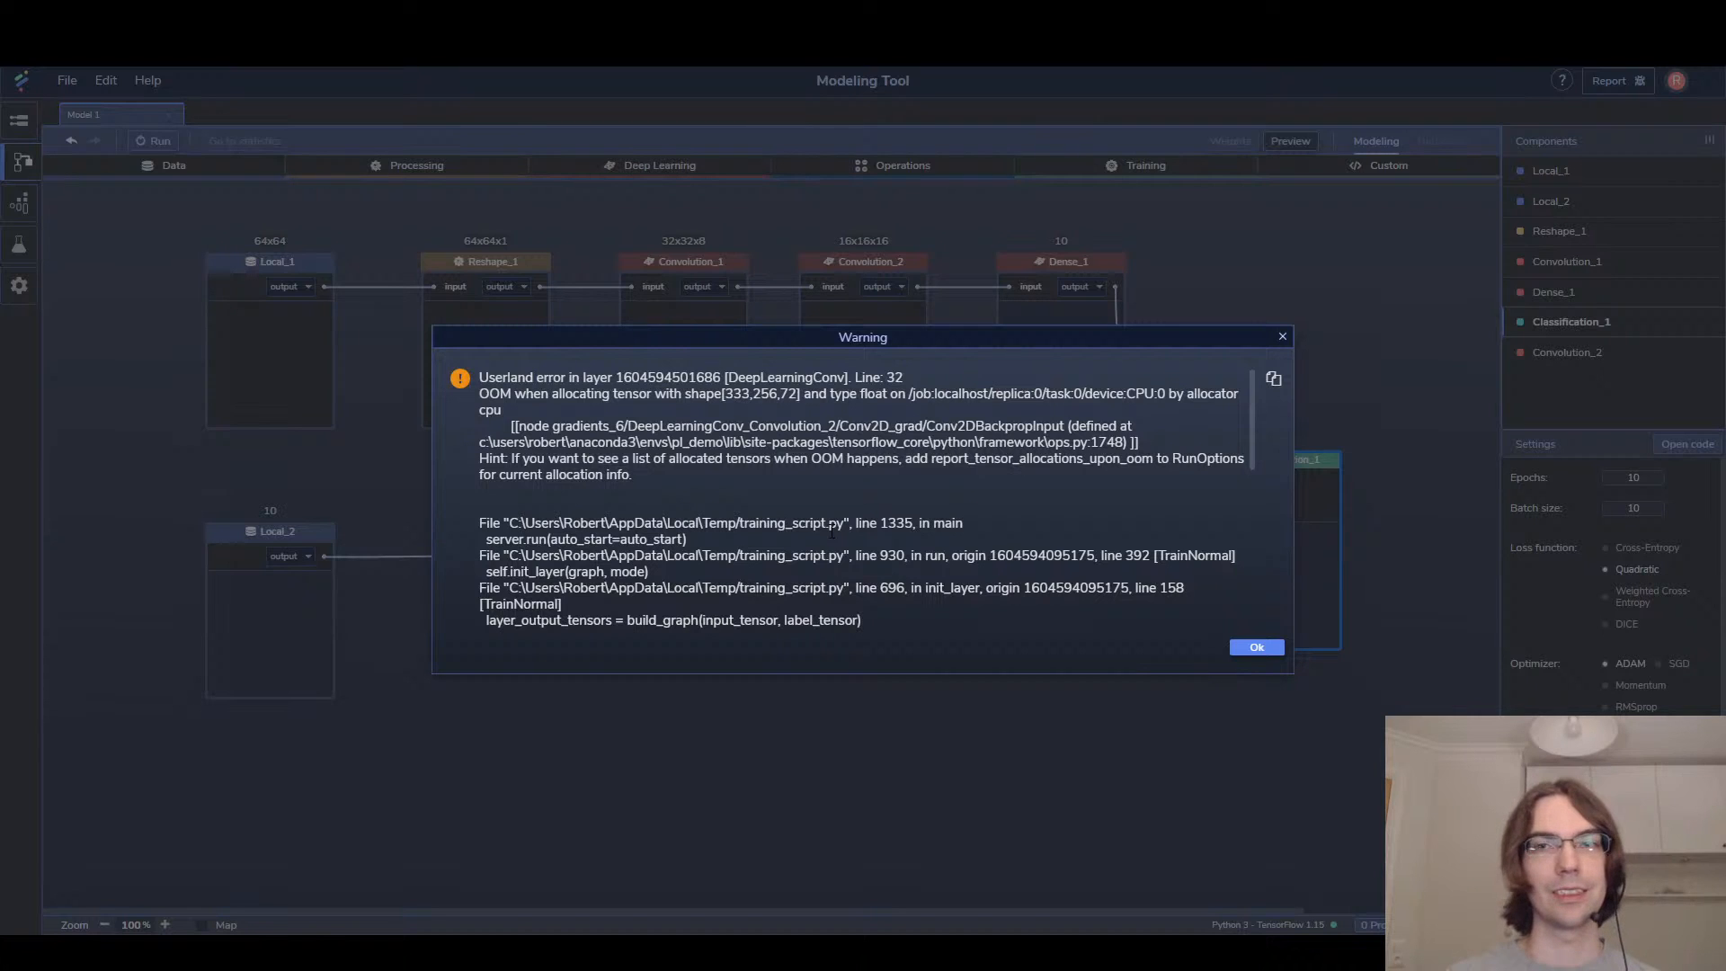
left_click(1257, 647)
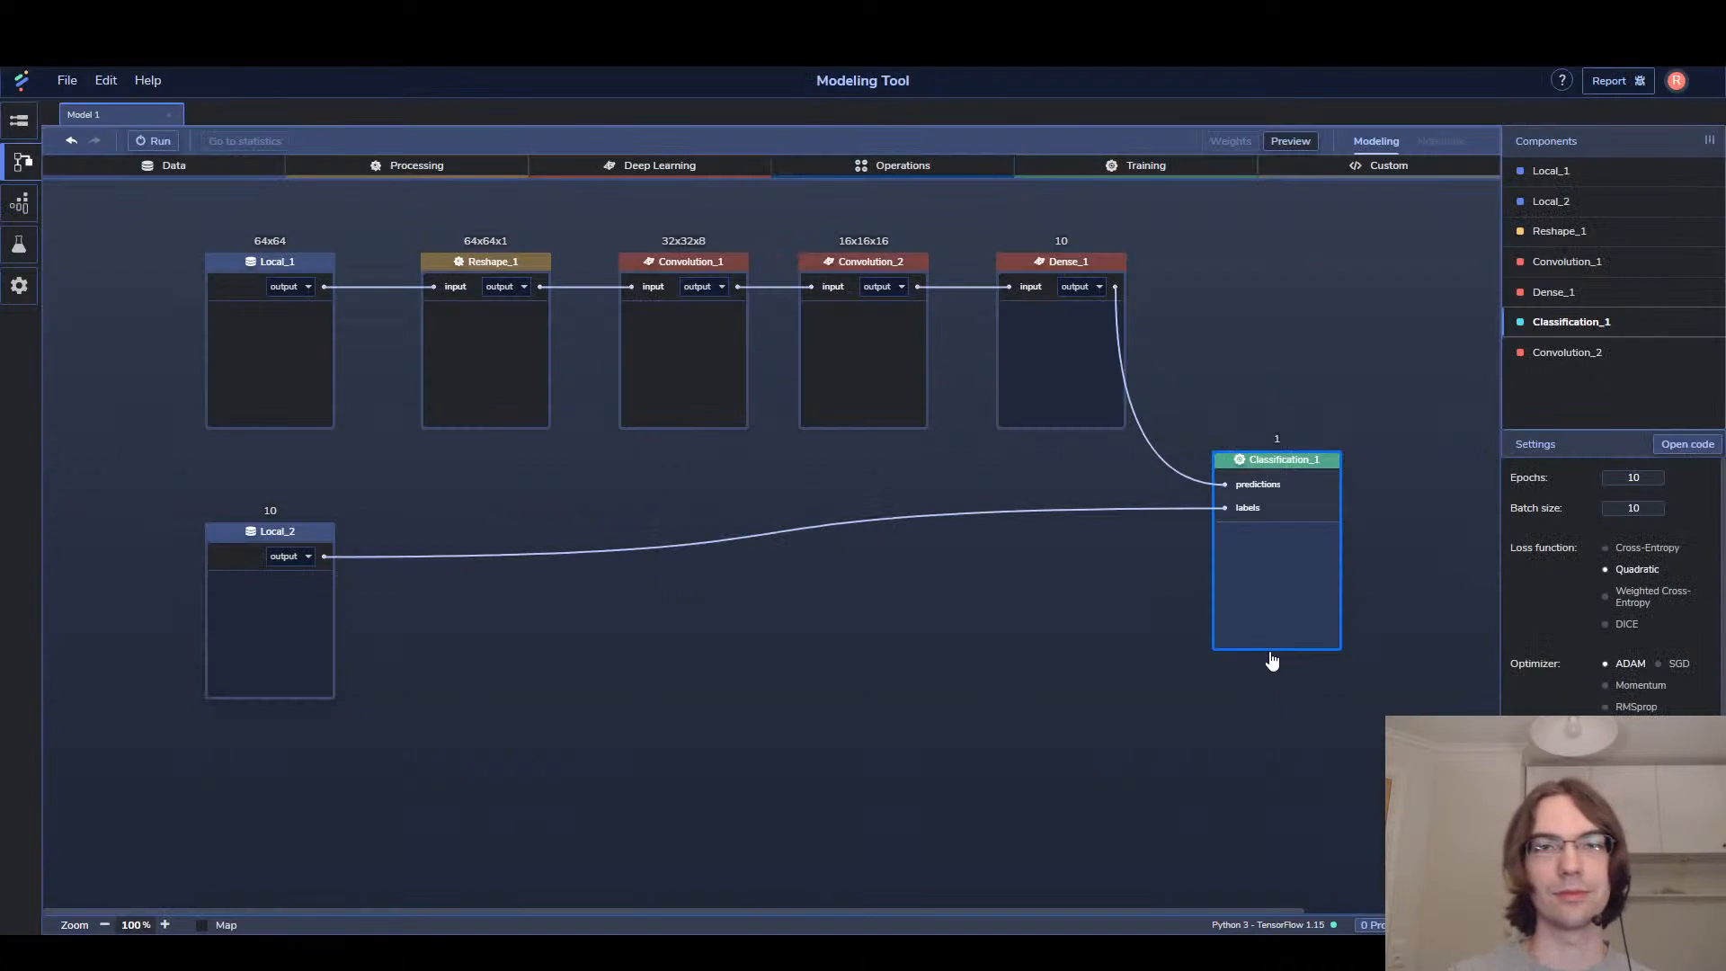
left_click(1023, 589)
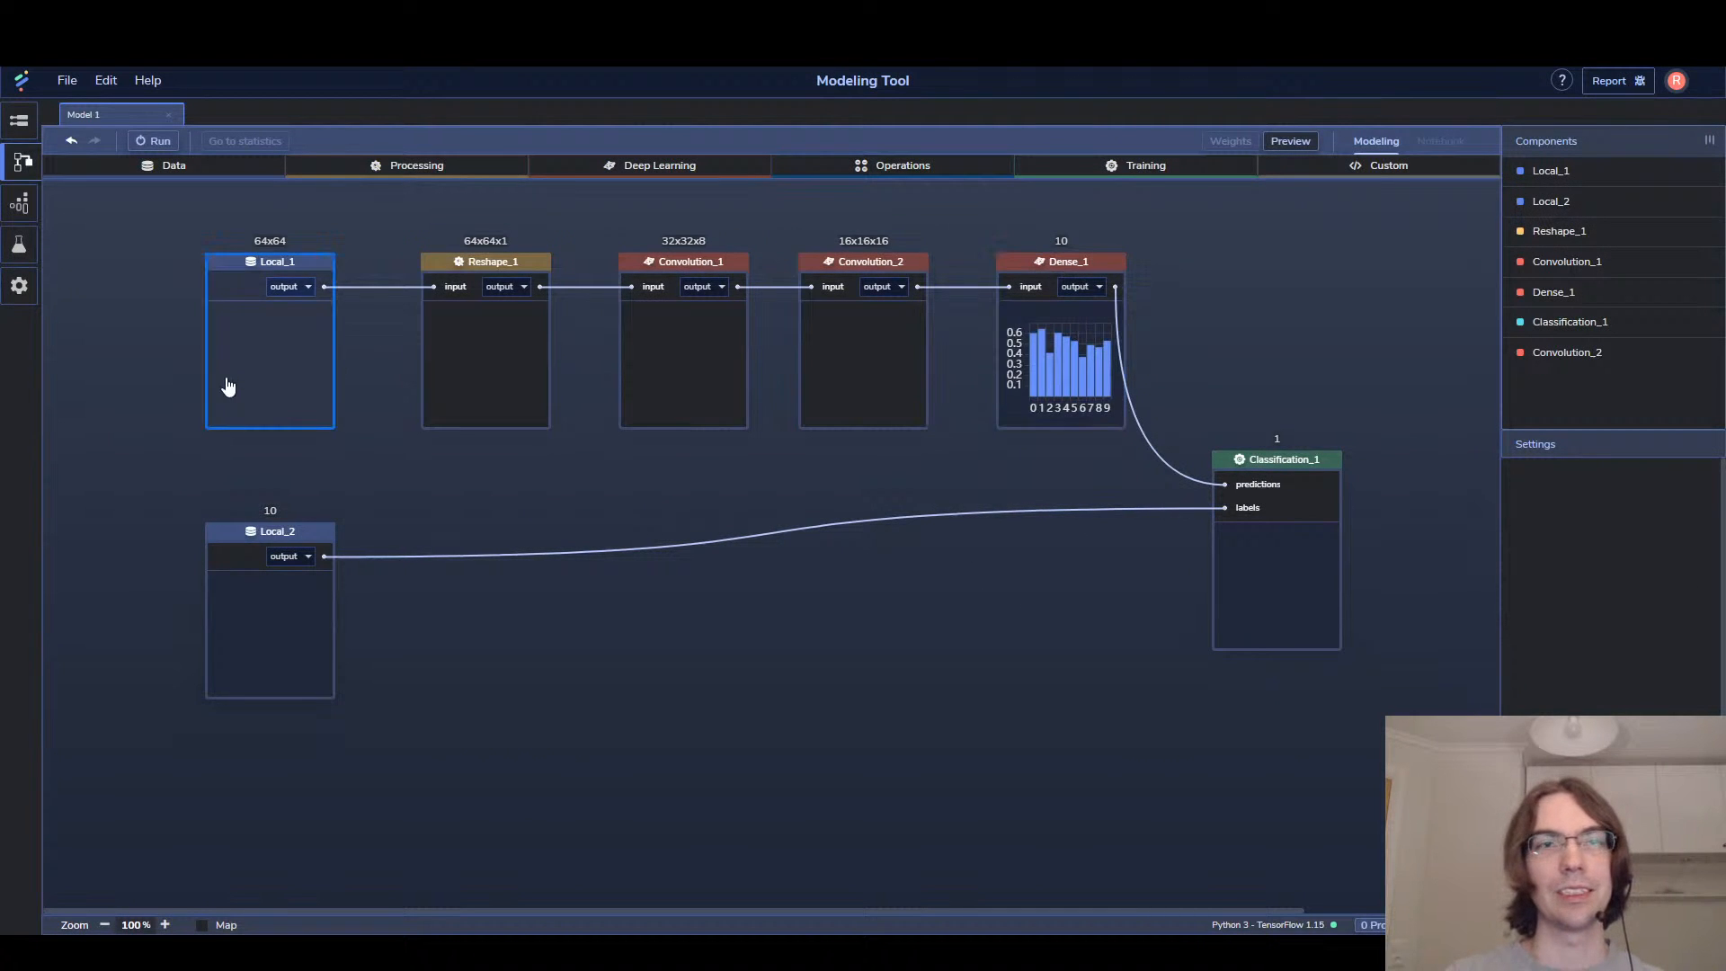
left_click(1317, 562)
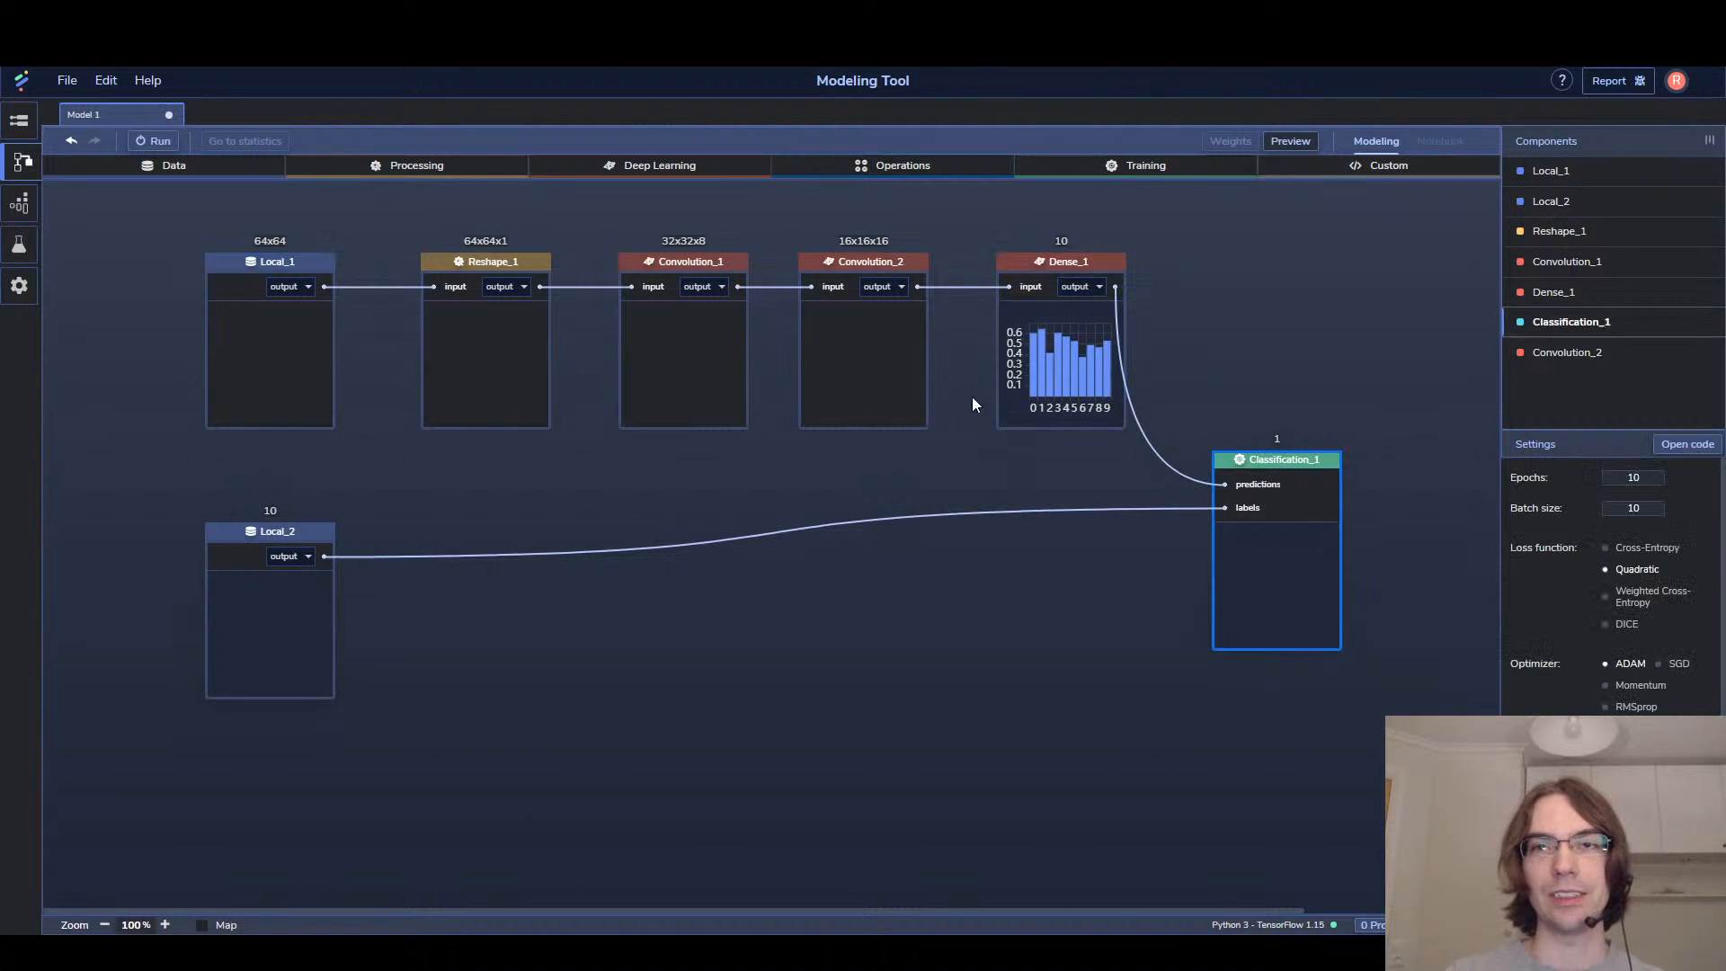
left_click(879, 350)
left_click(812, 489)
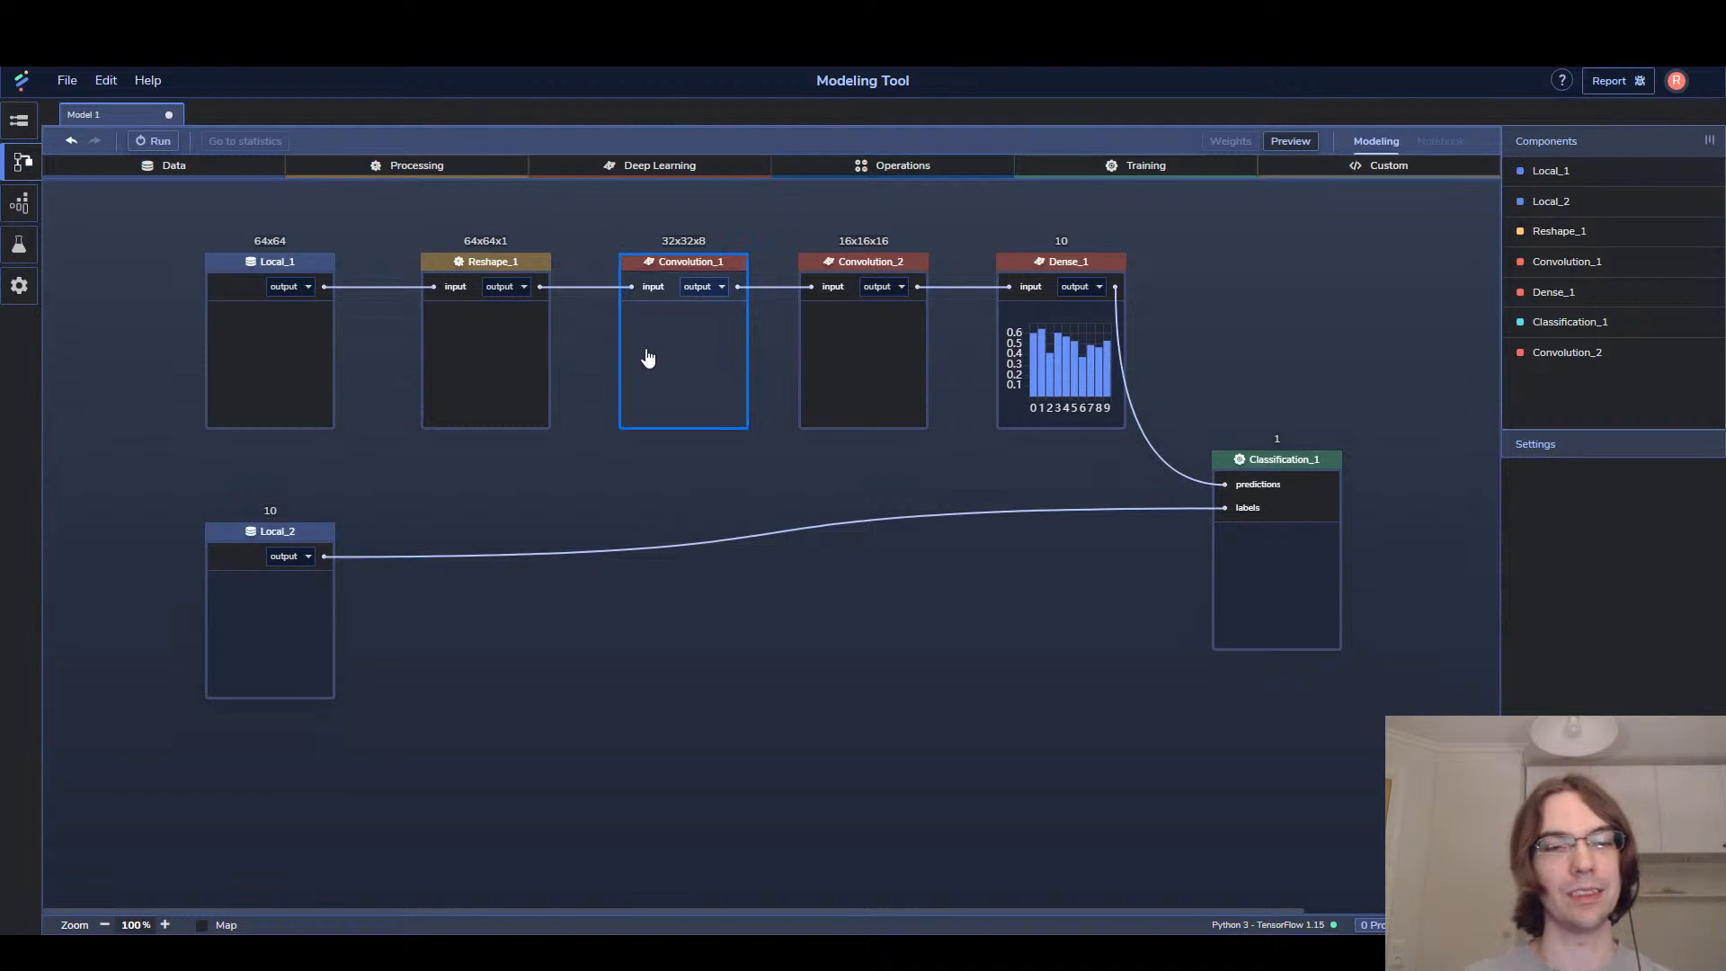
Refresh the page and reopen Model 1 from the Model Hub
key("F5")
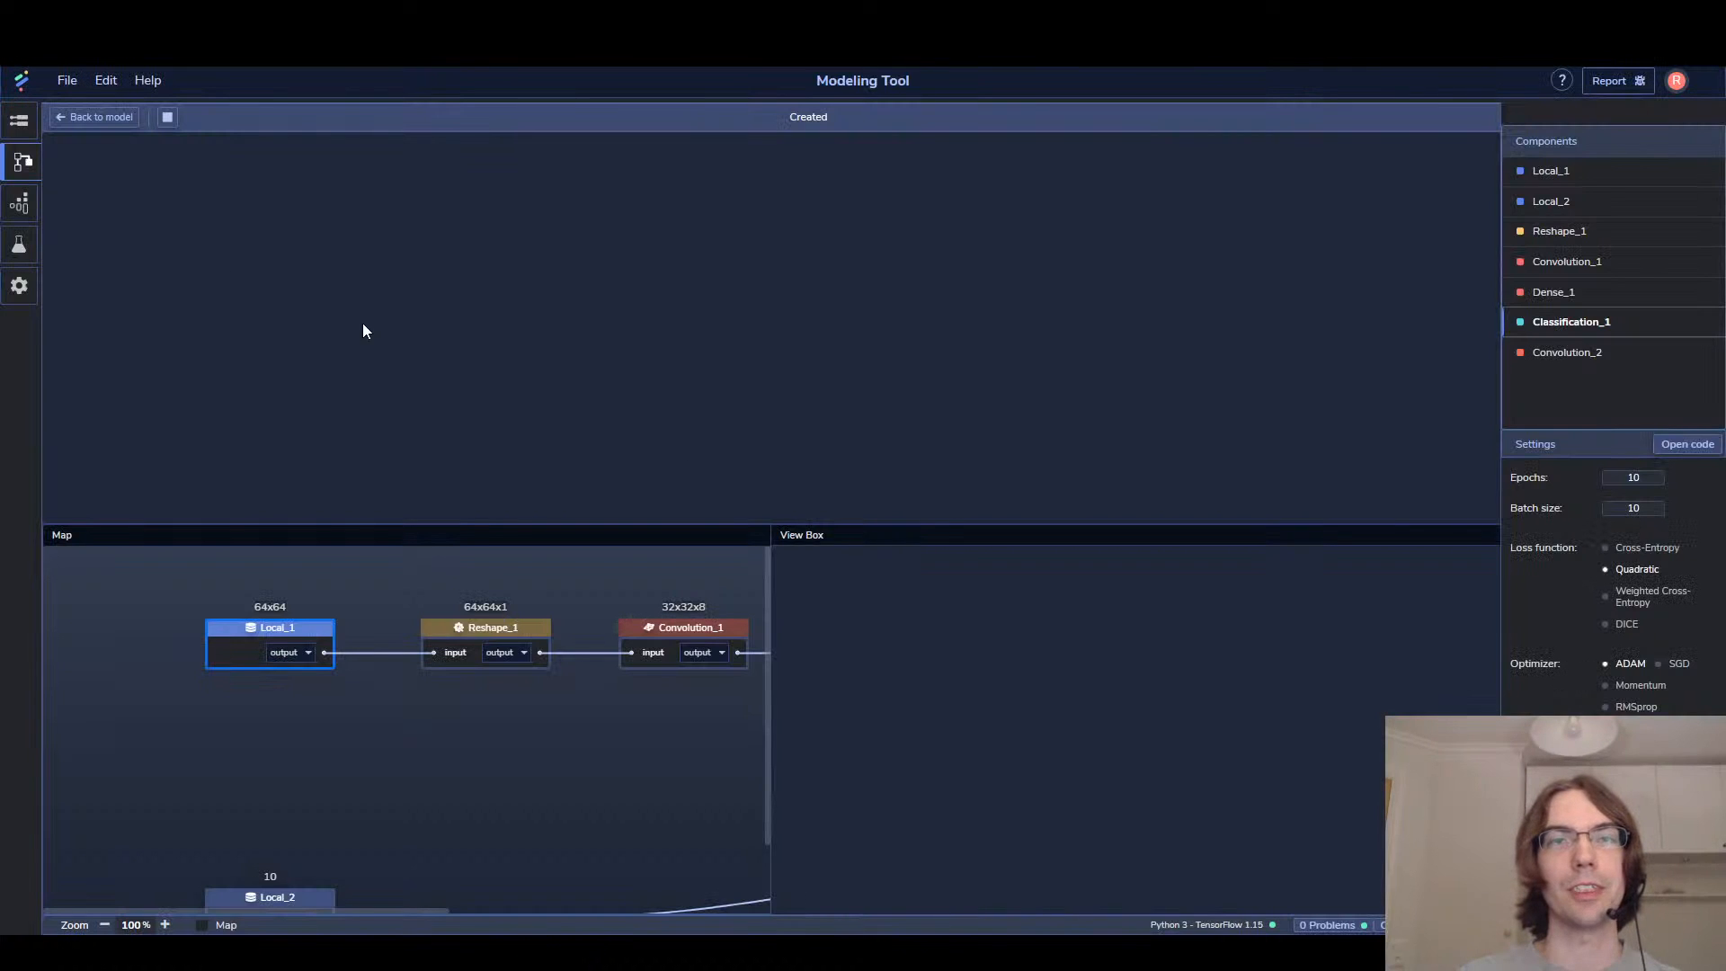
left_click(18, 124)
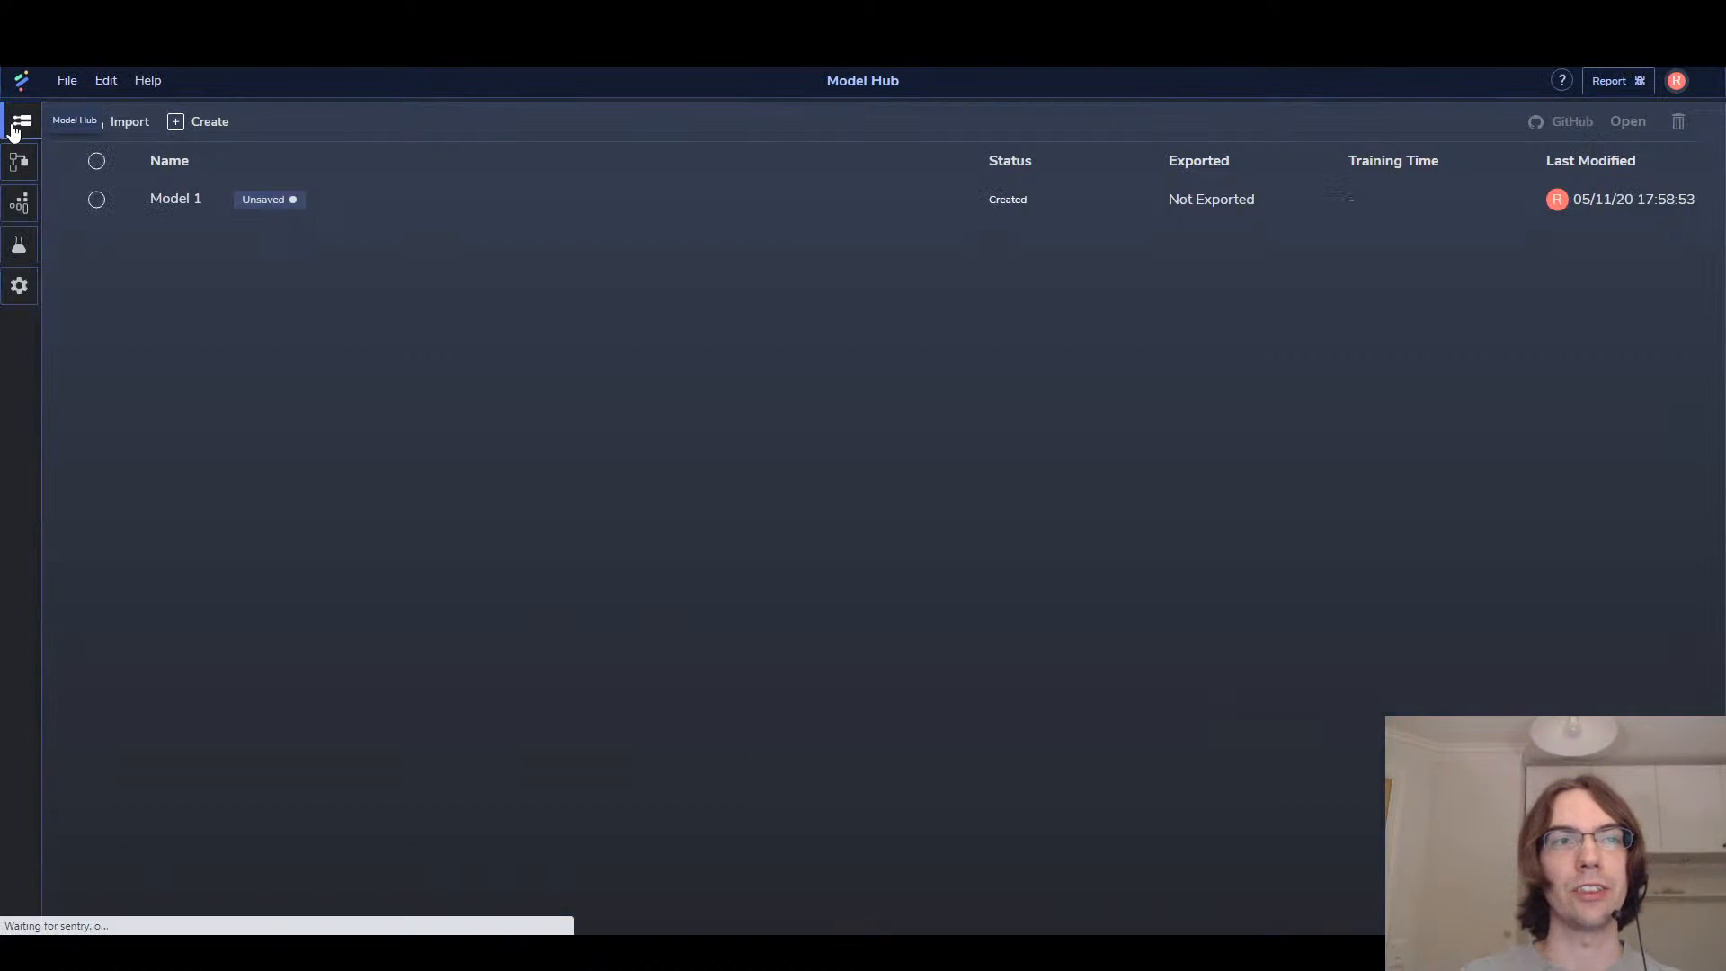
left_click(185, 201)
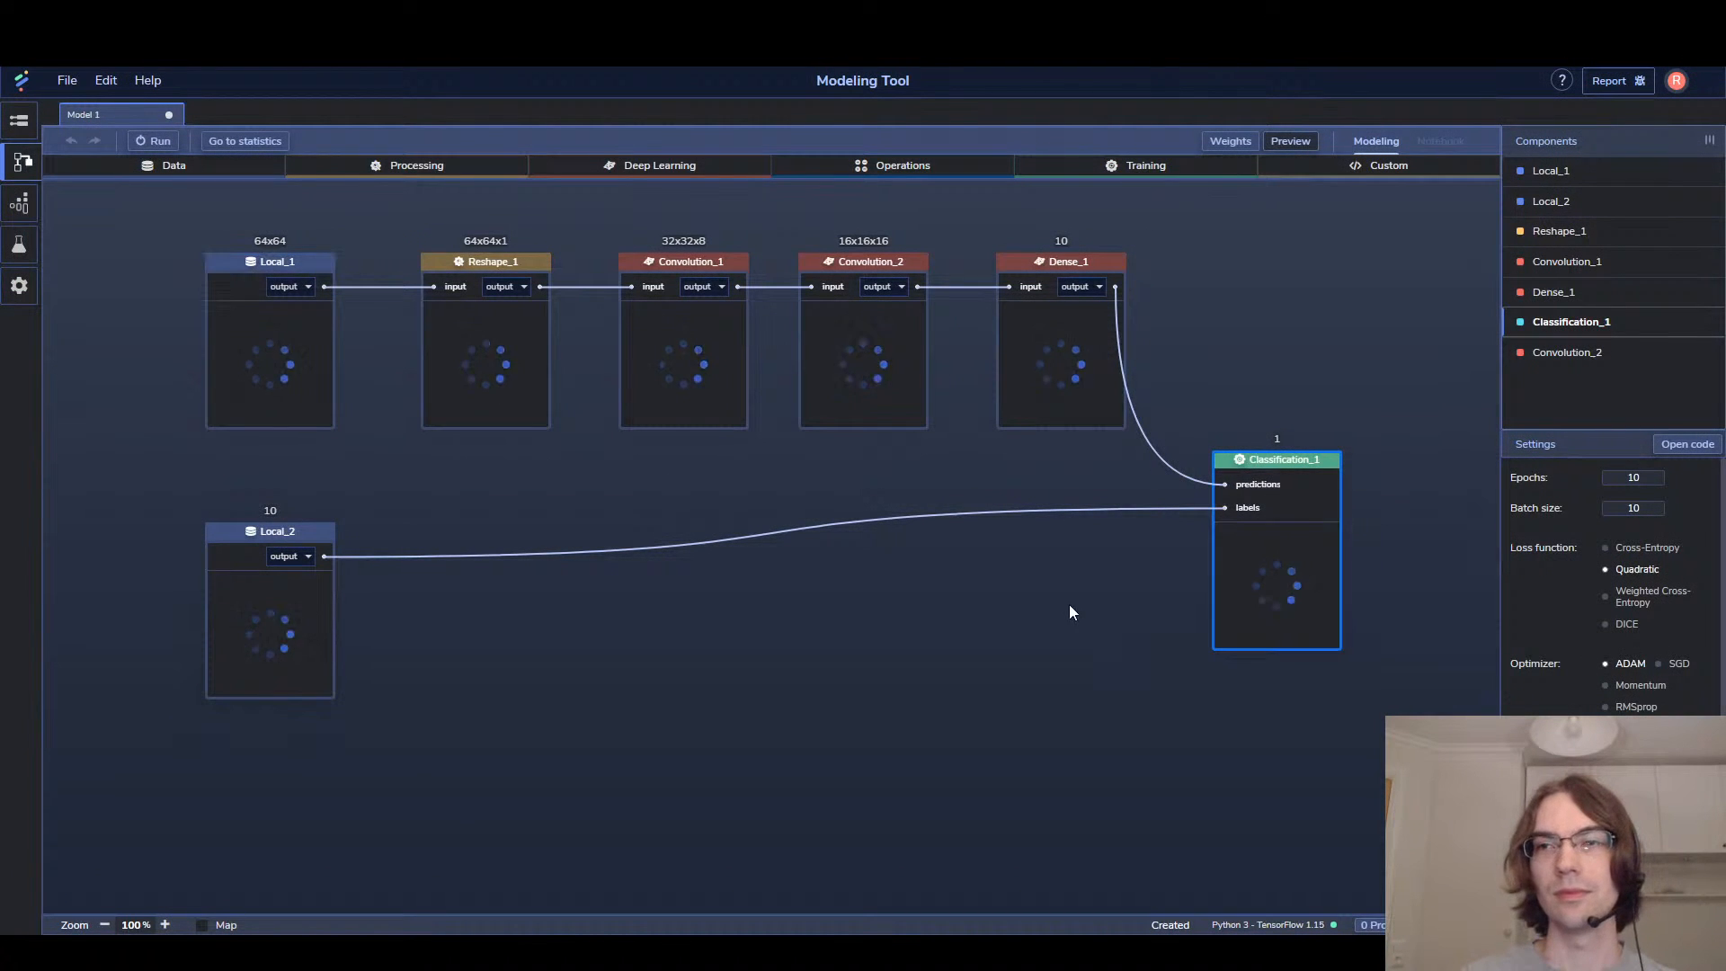
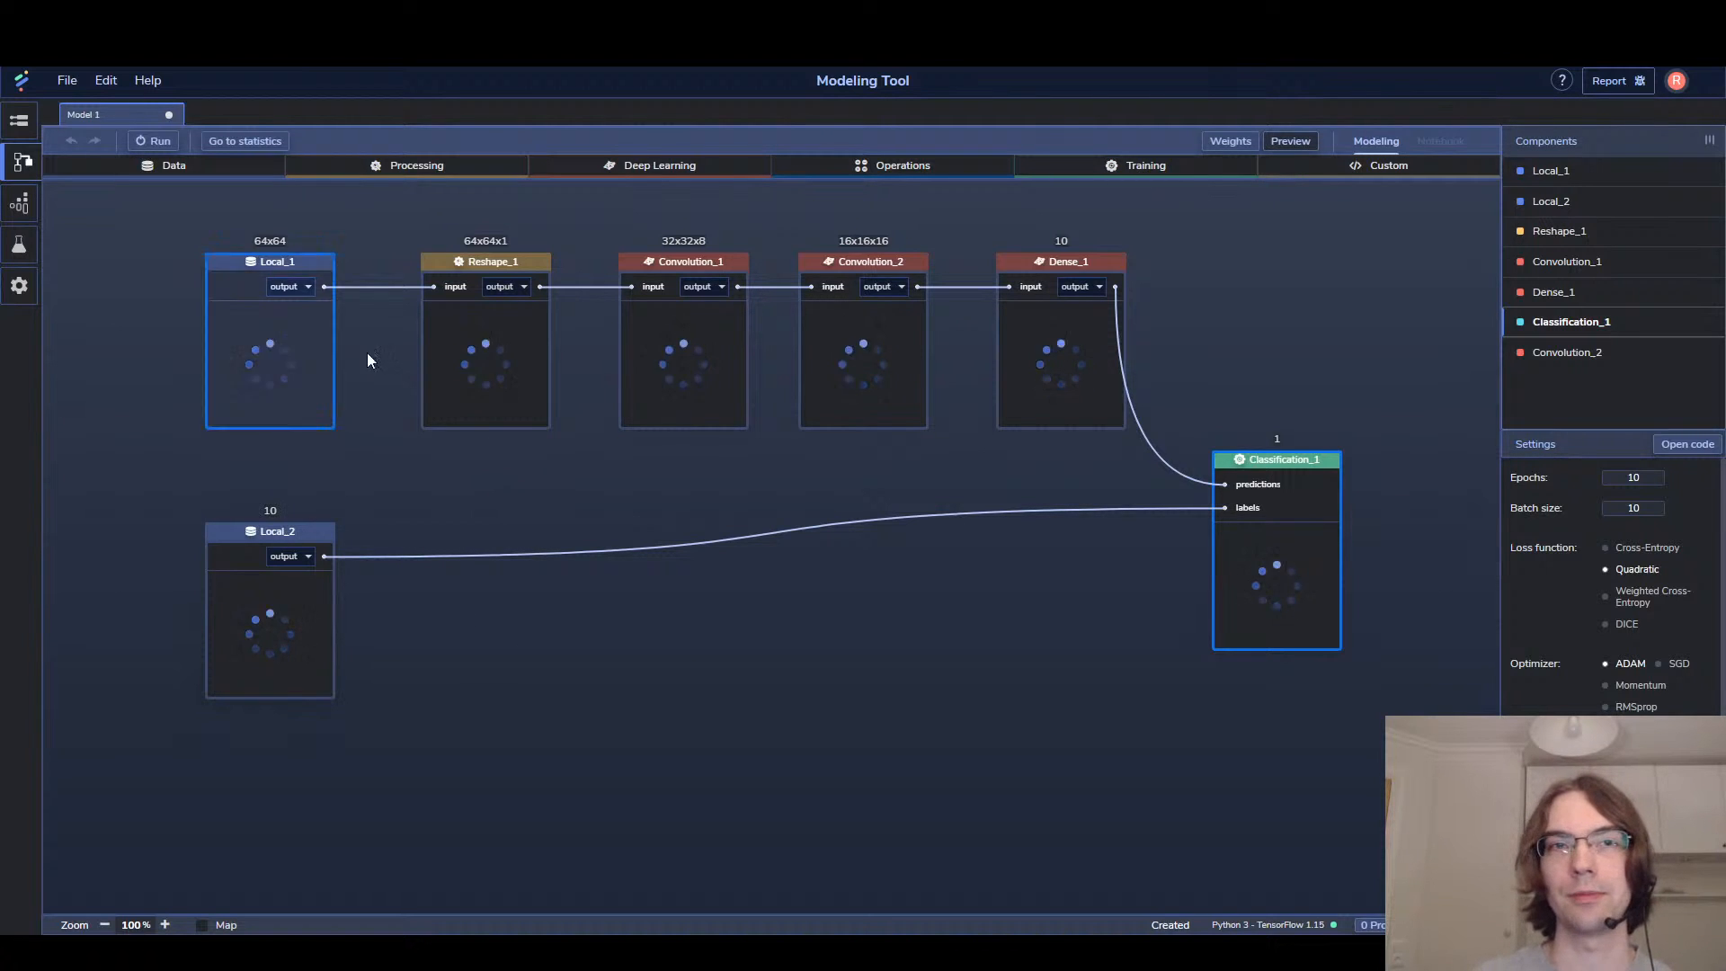
View Convolution_1's layer code and close it without changes
left_click(670, 391)
left_click(1685, 445)
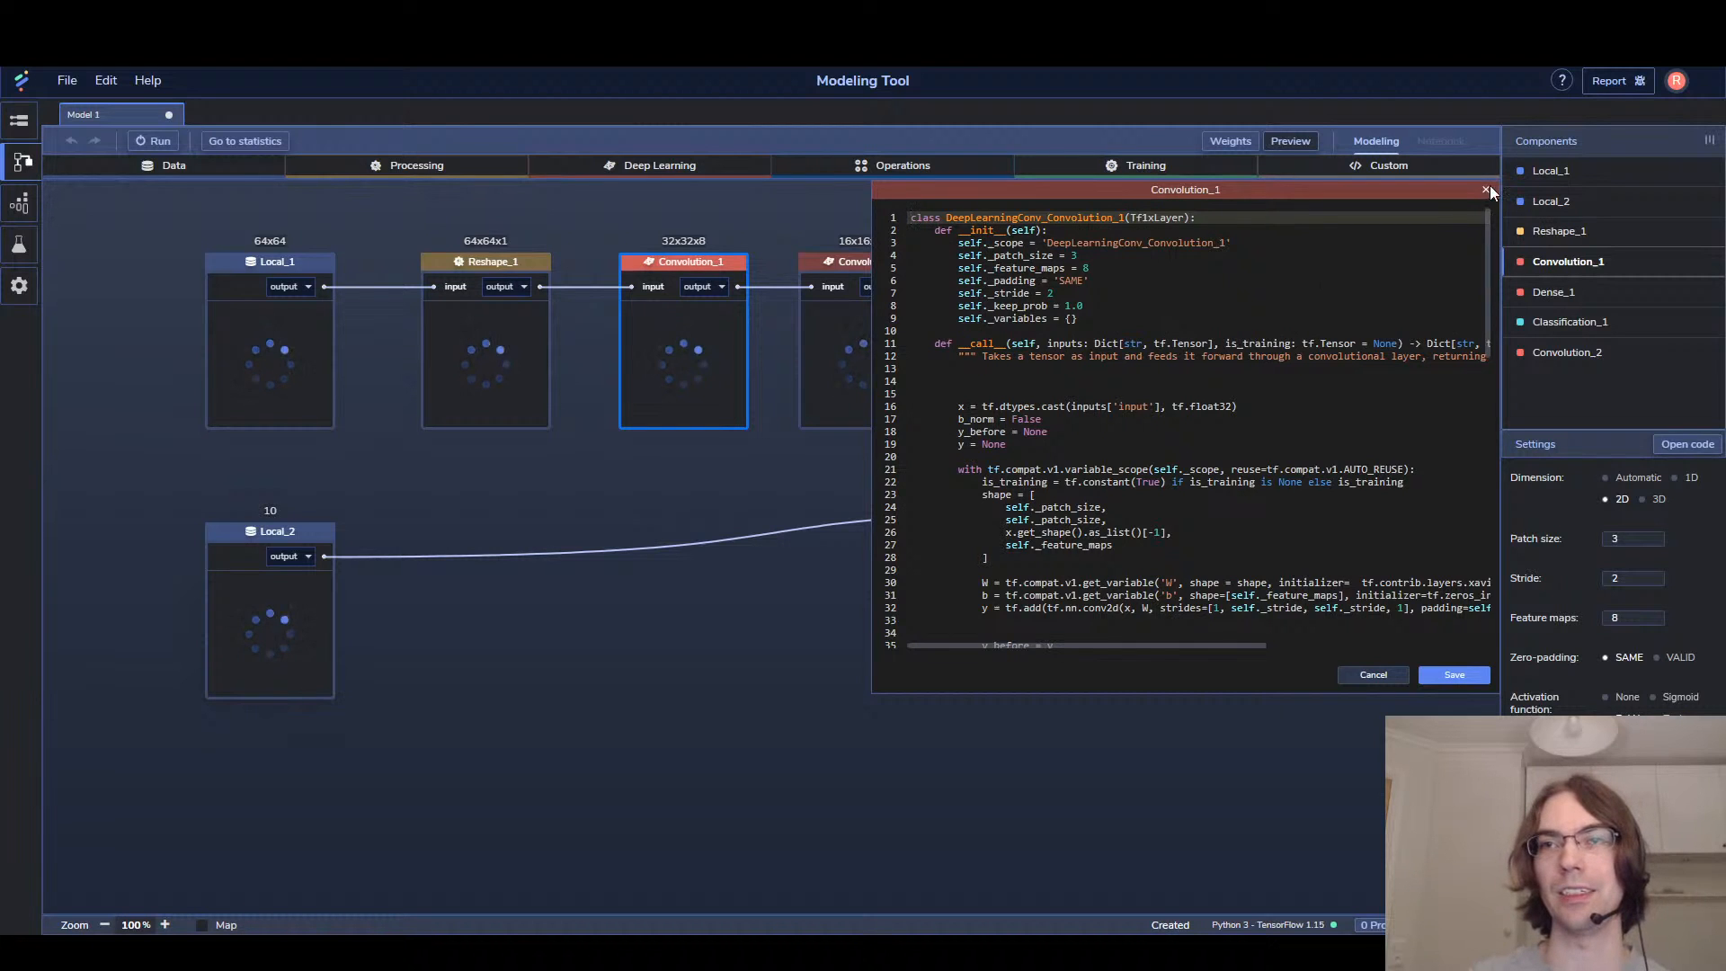
left_click(1486, 193)
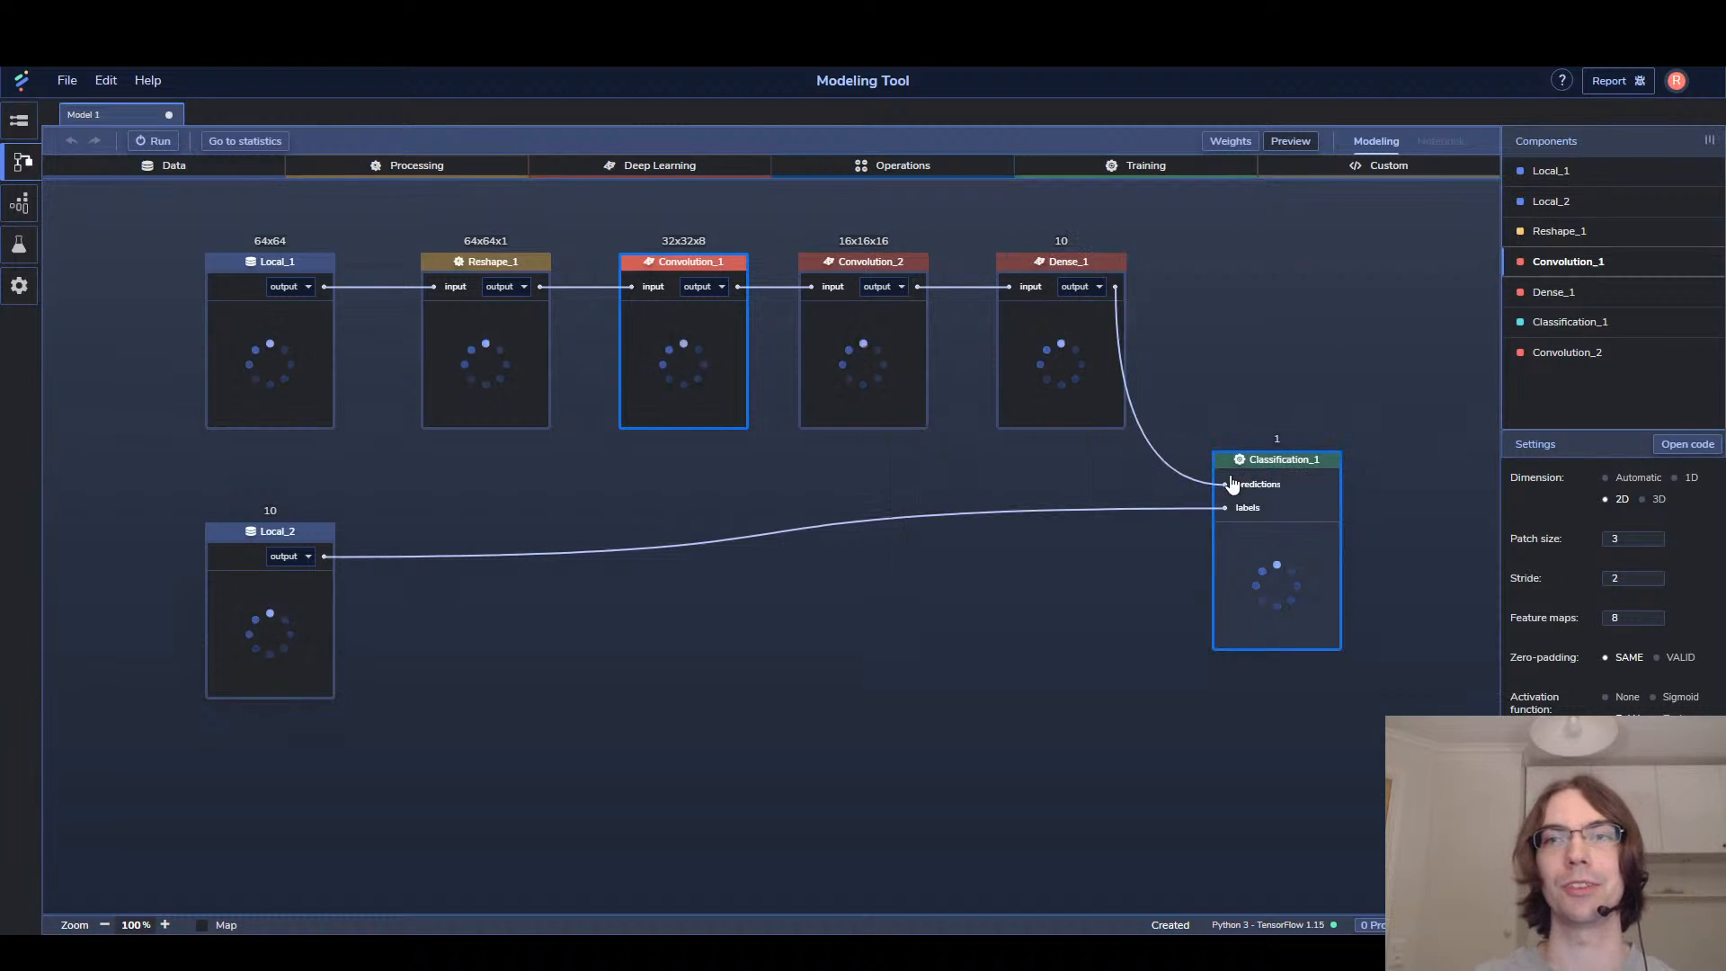
View the model in Notebook mode, and return to Modeling mode with Classification_1 selected
left_click(1479, 138)
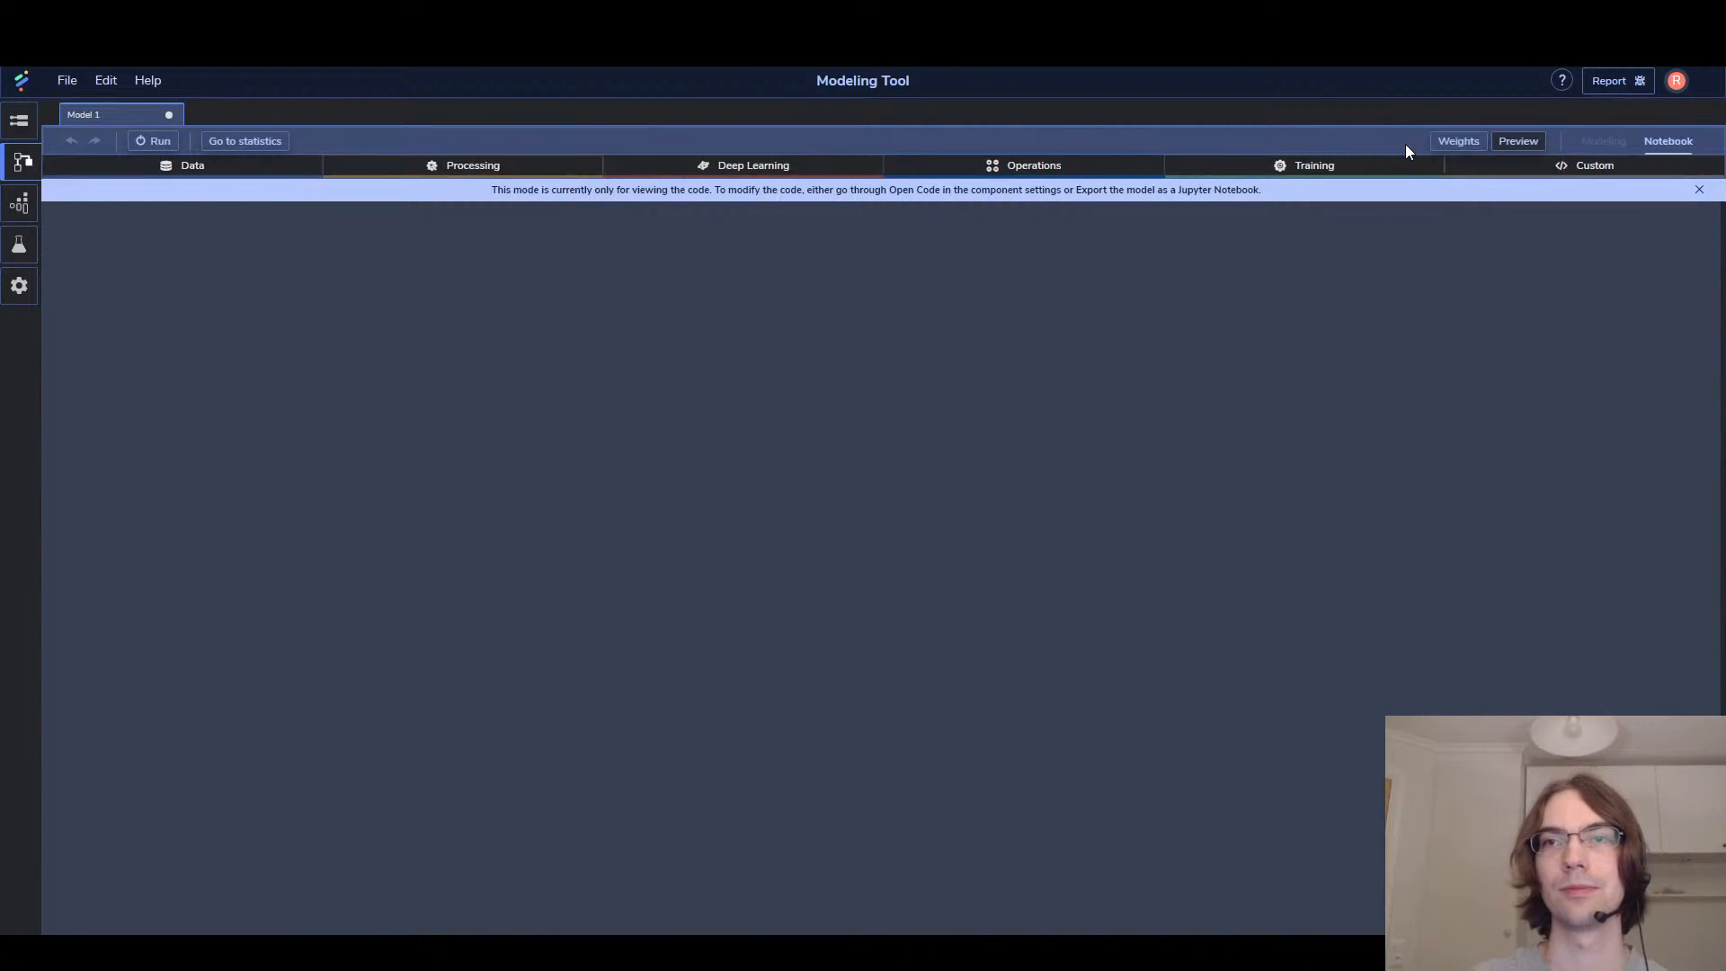
left_click(1604, 144)
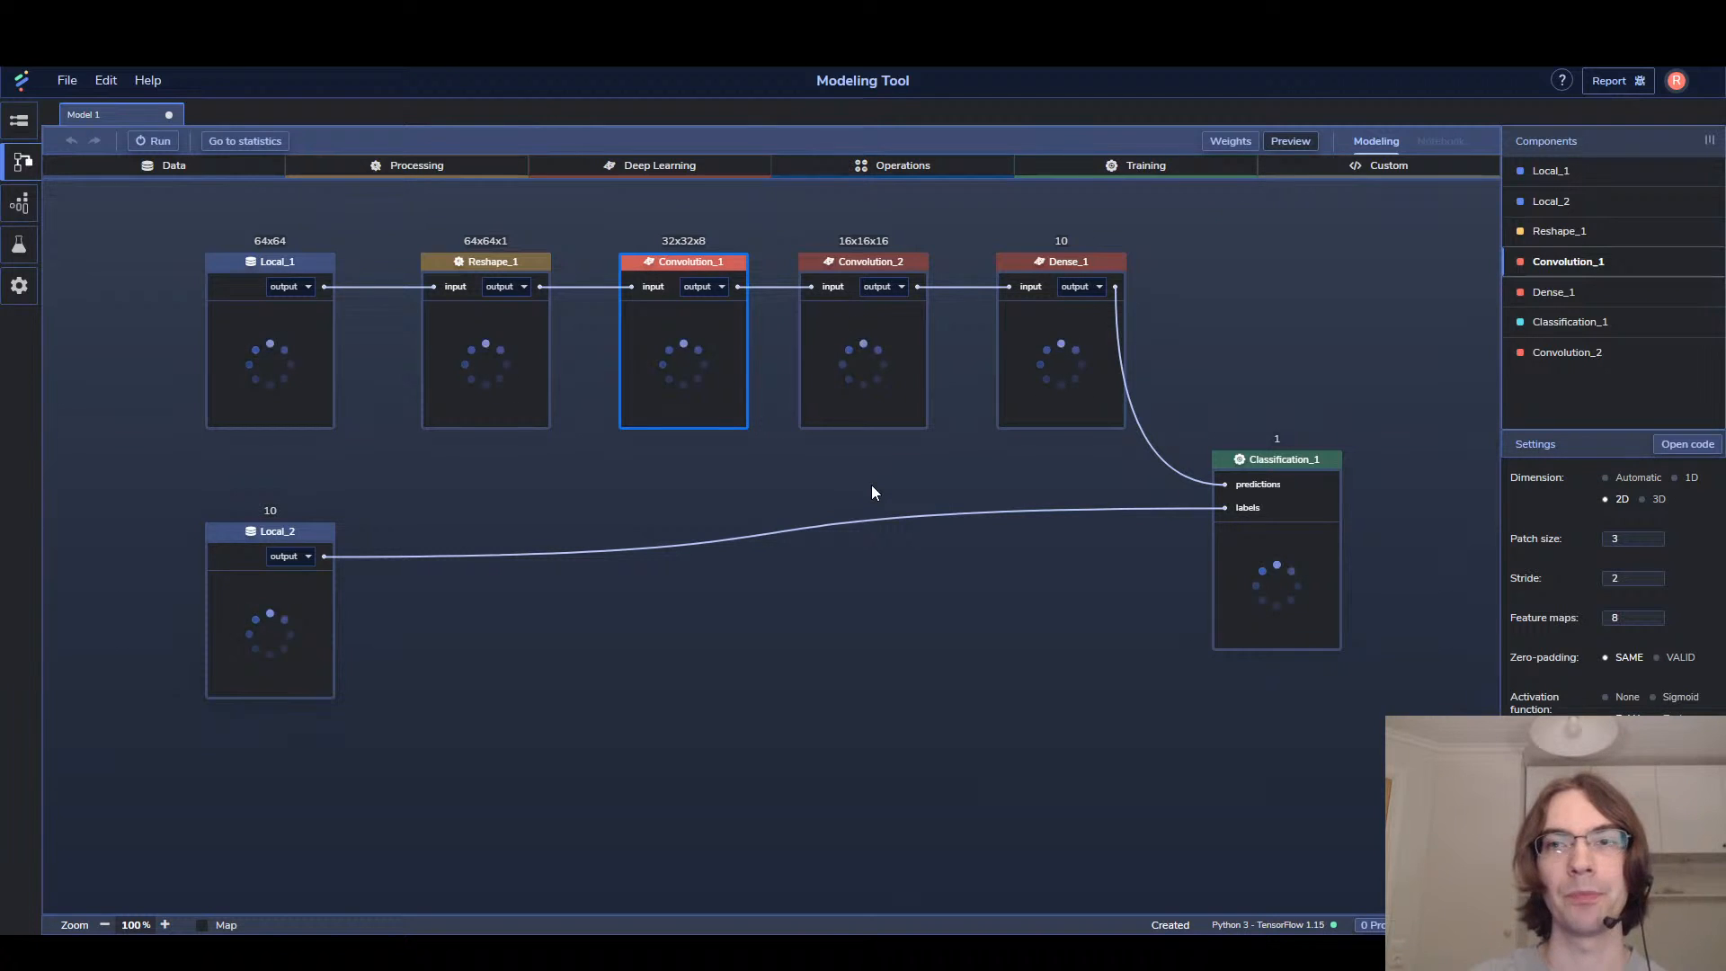
left_click(1290, 574)
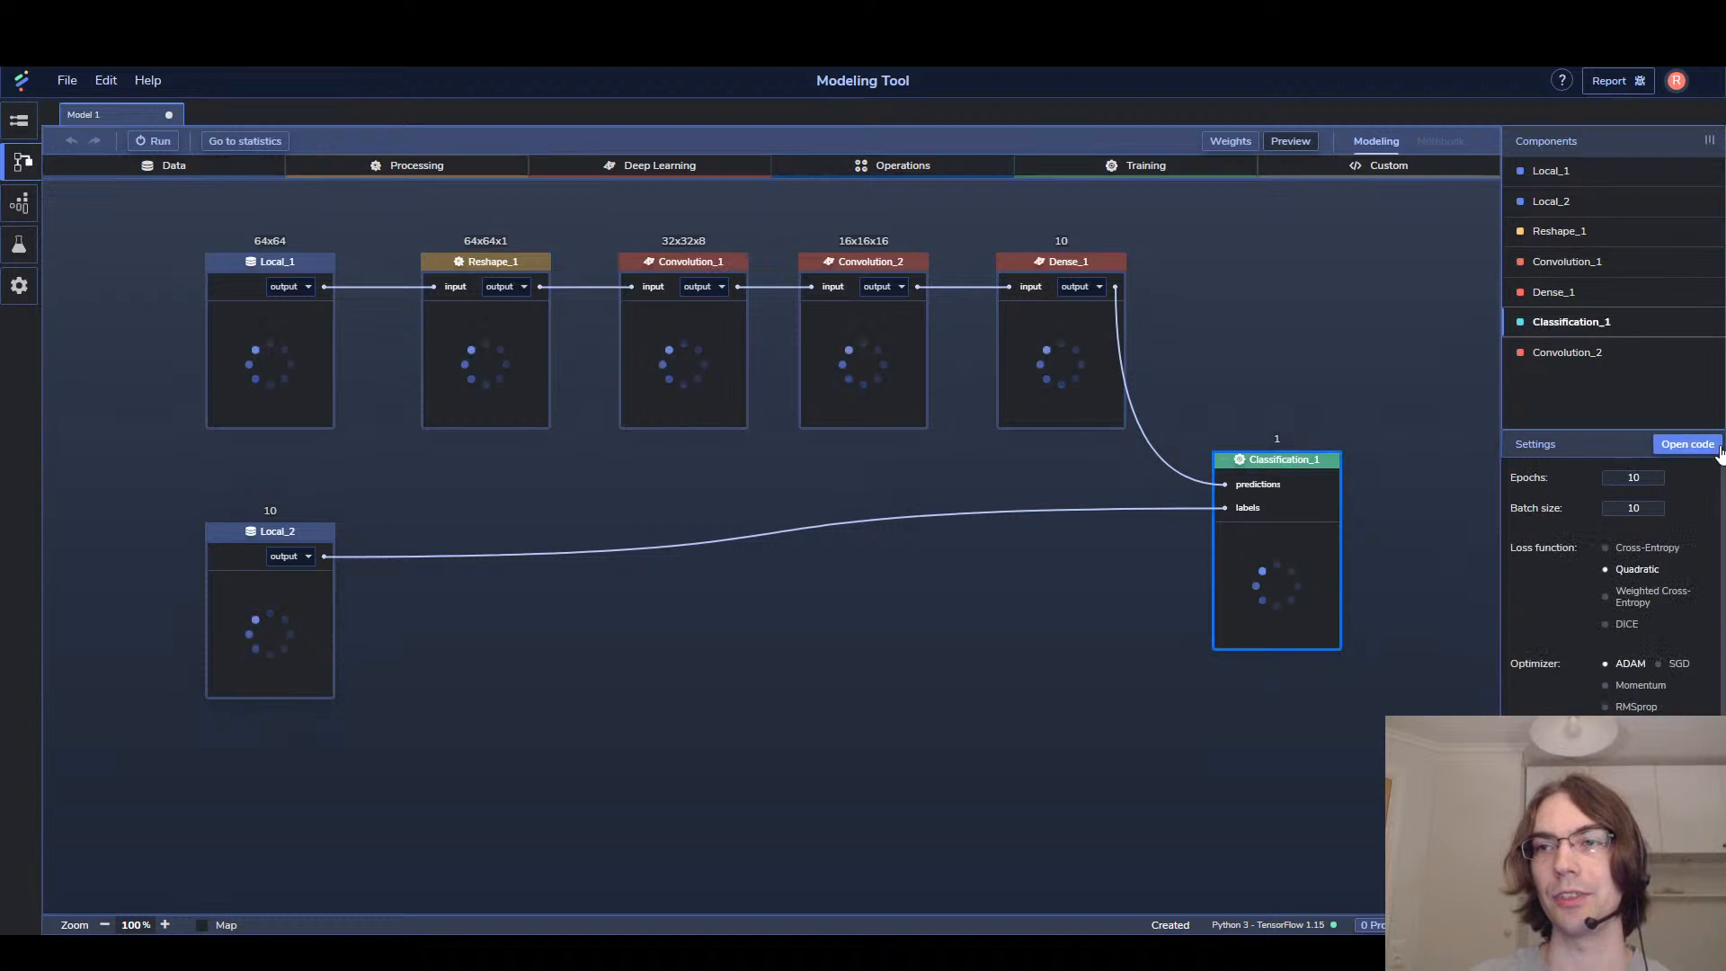